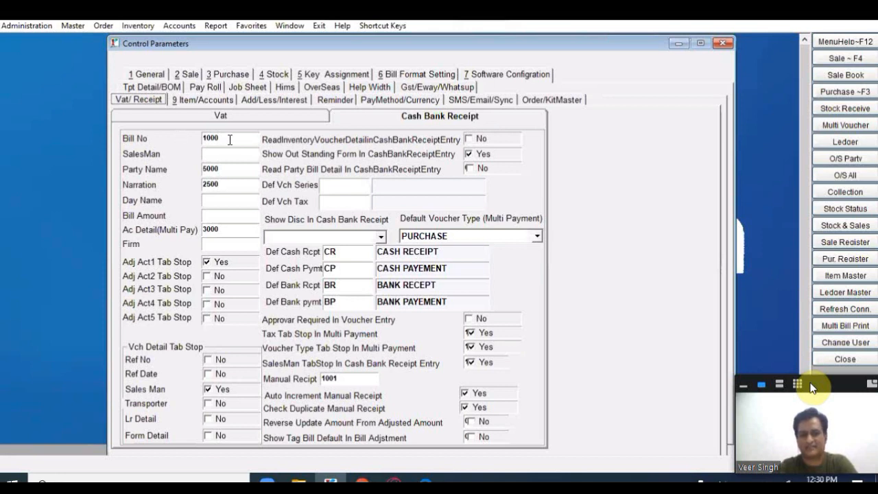
Step: Enter 1200 as the Cash Bank Receipt Bill No parameter
key(Tab)
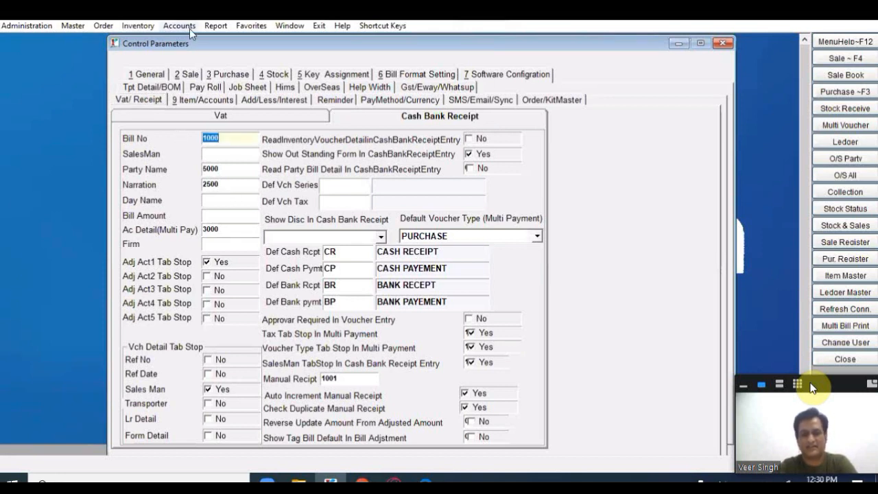
click(164, 27)
mouse_move(233, 41)
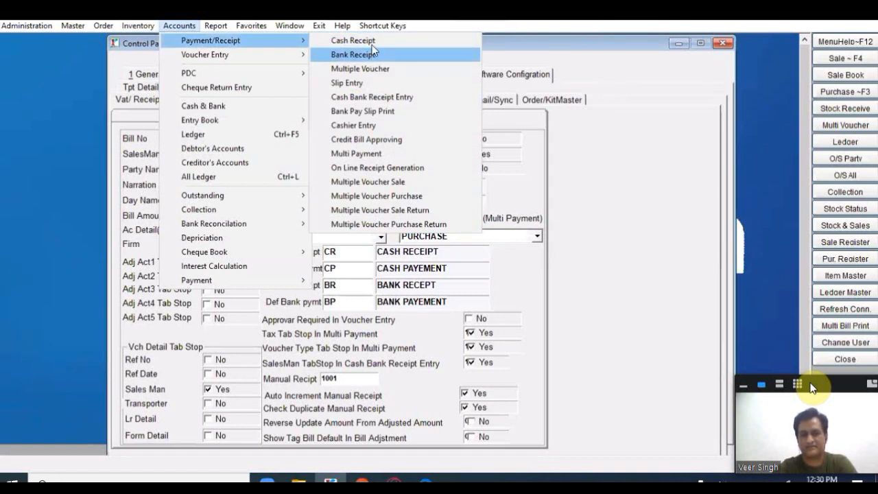
click(657, 154)
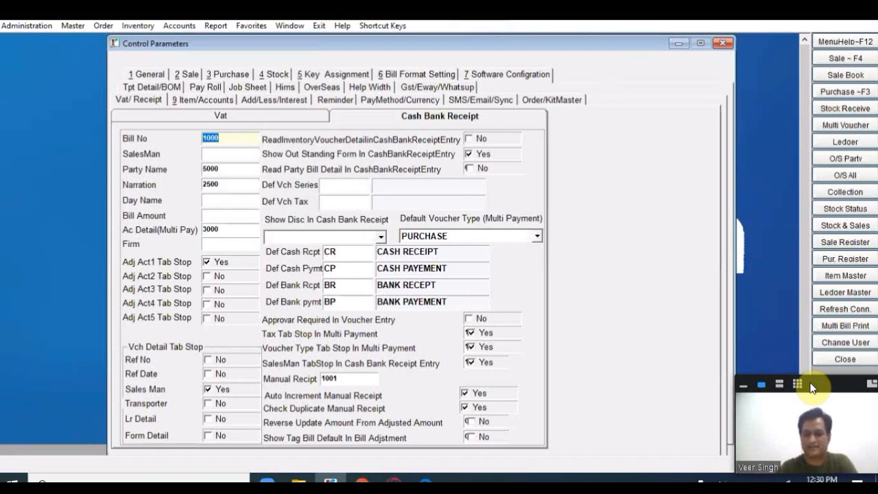
text(1200)
key(Return)
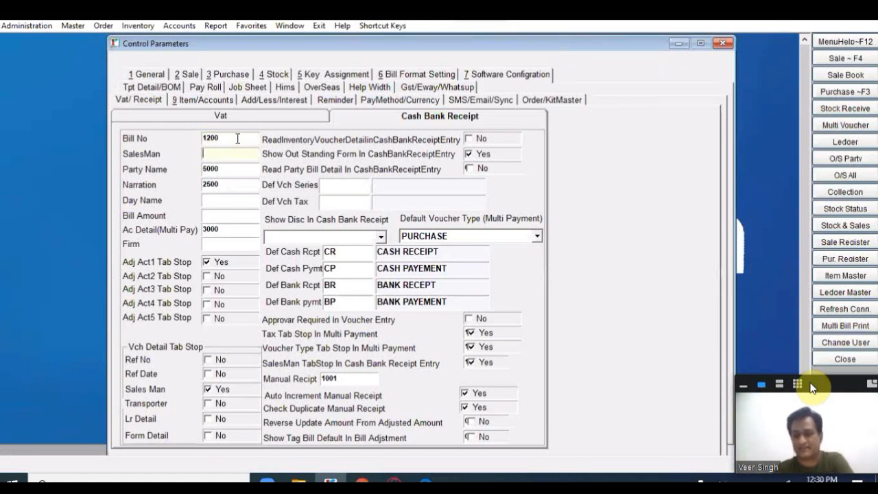
Step: Set SalesMan to 1200 and Party Name to 4000
mouse_move(330, 484)
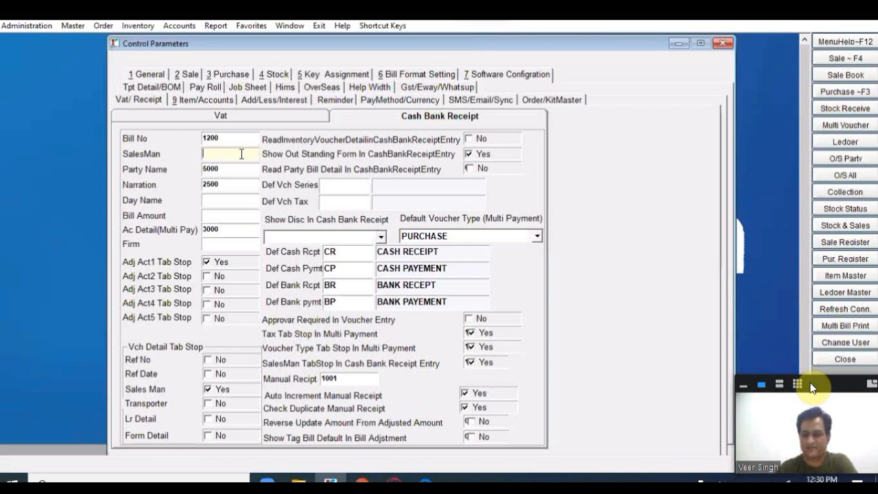
text(1200)
key(Tab)
text(4)
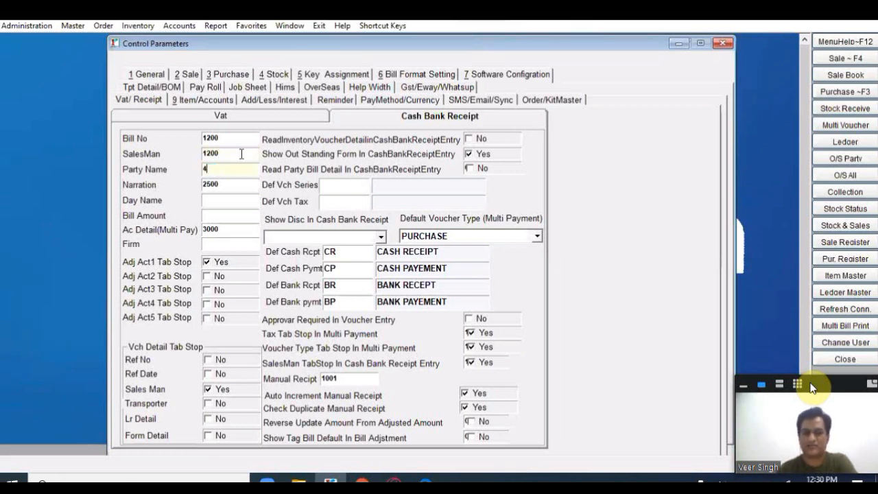
text(000)
key(Tab)
key(Tab)
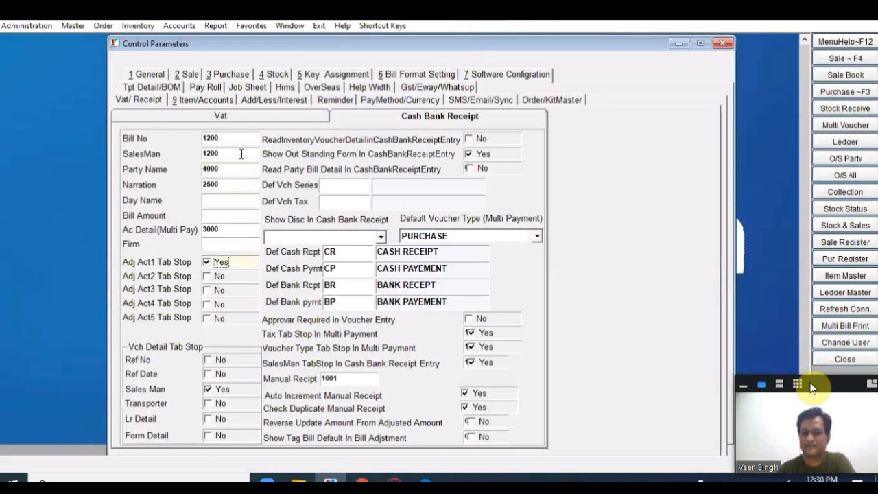
key(Tab)
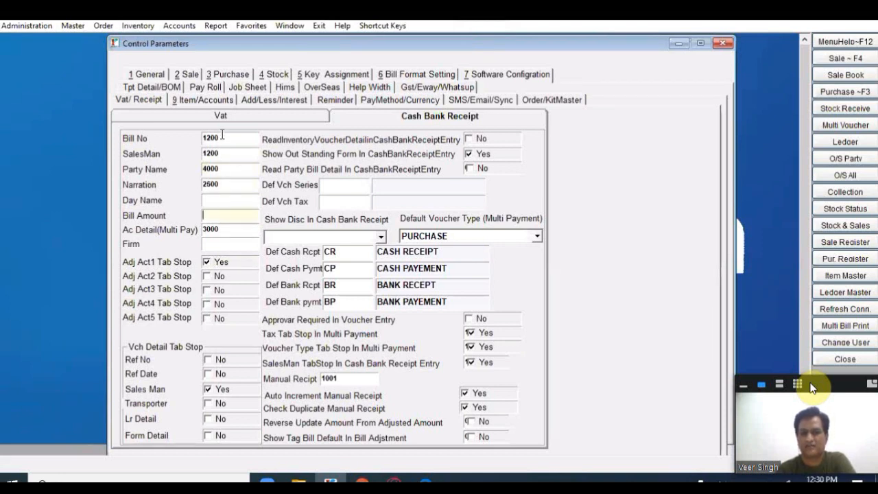
click(229, 214)
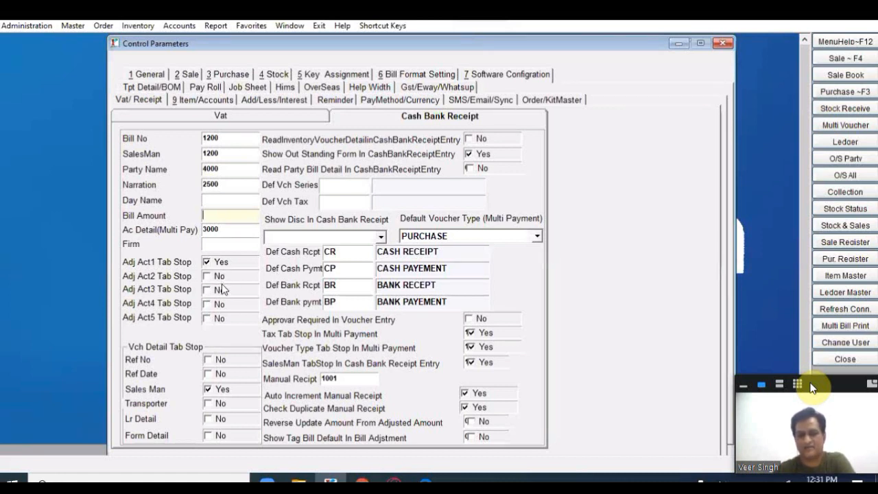
Step: Replace Manual Receipt 1001 with 1000, confirm with Ok, and minimize Control Parameters
click(350, 382)
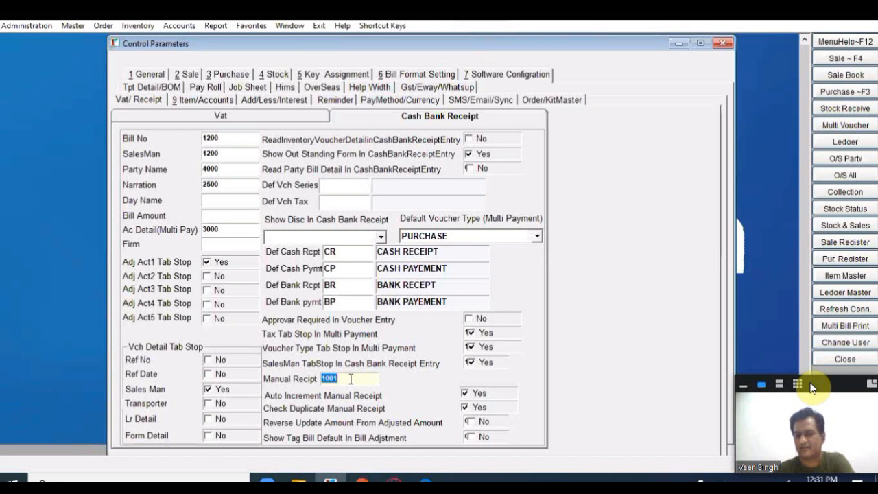
key(BackSpace)
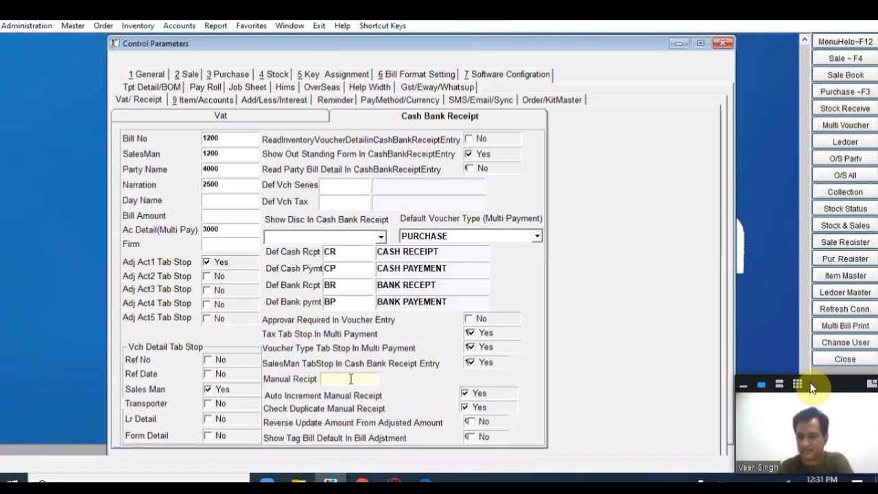
text(1000)
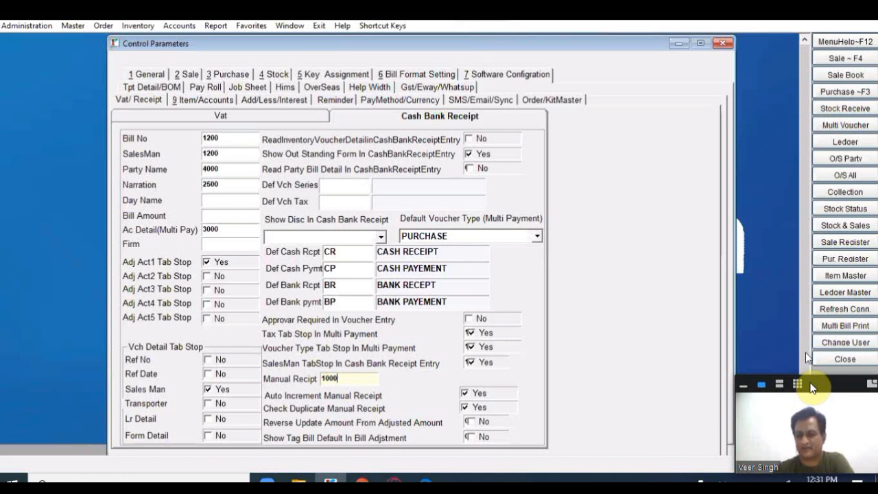
scroll(442, 453, down, 1)
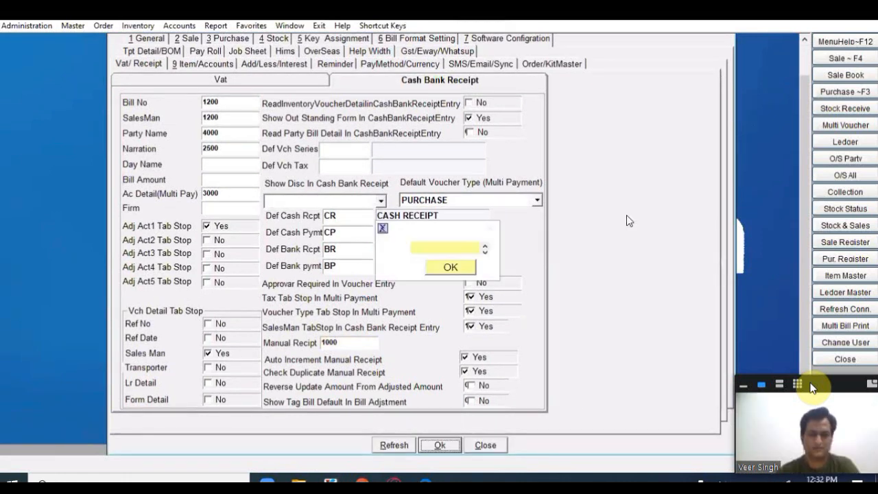
click(440, 444)
key(Return)
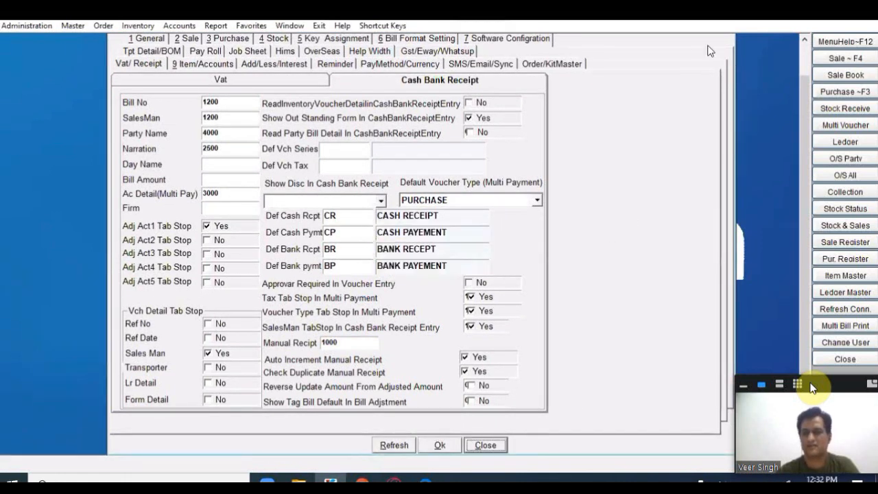
scroll(707, 50, up, 1)
click(680, 44)
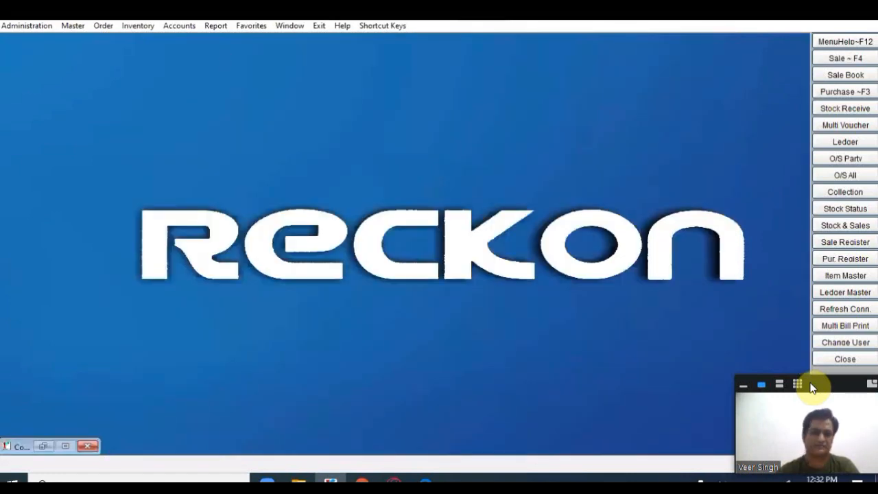
Step: Start a new entry via Accounts > Voucher Entry > Payment Voucher
click(173, 28)
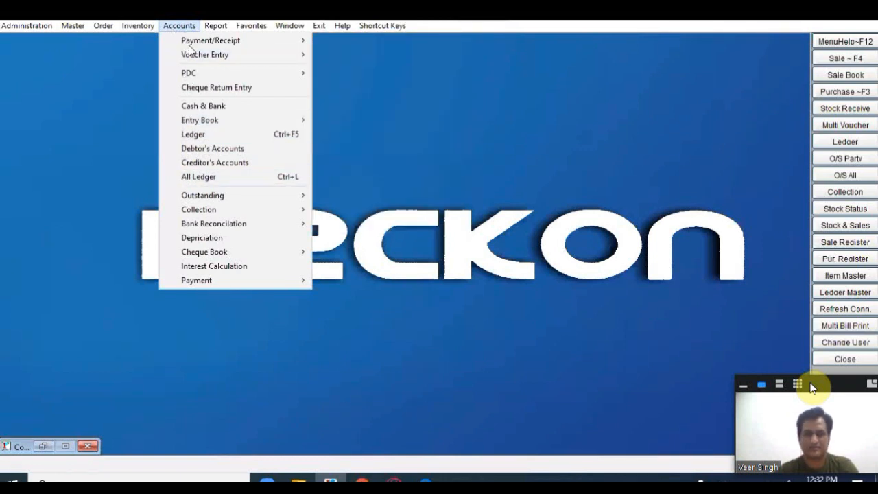
mouse_move(193, 58)
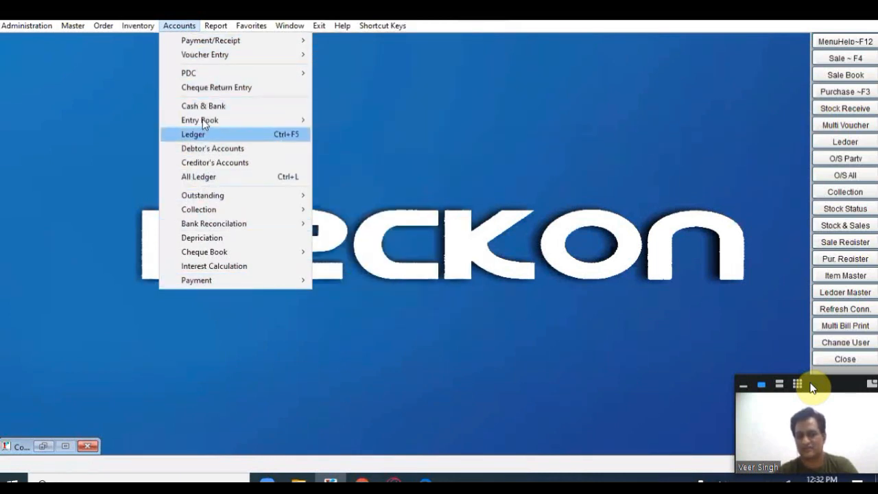
click(214, 43)
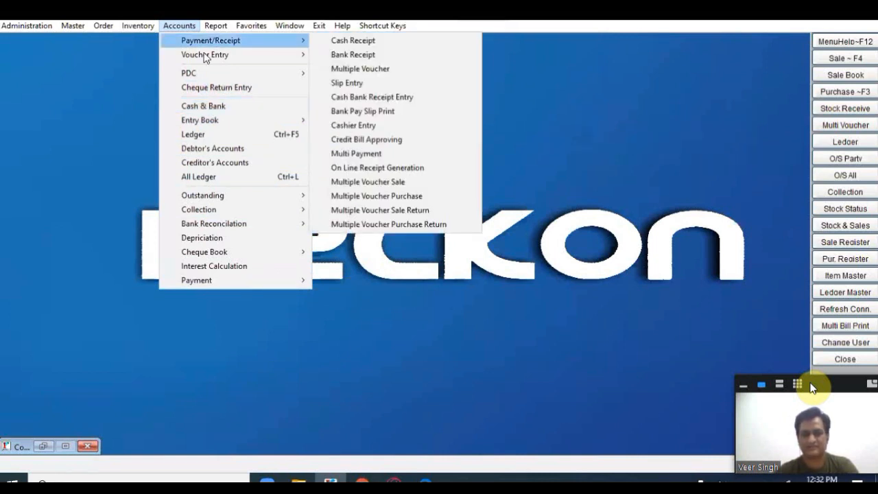
click(205, 56)
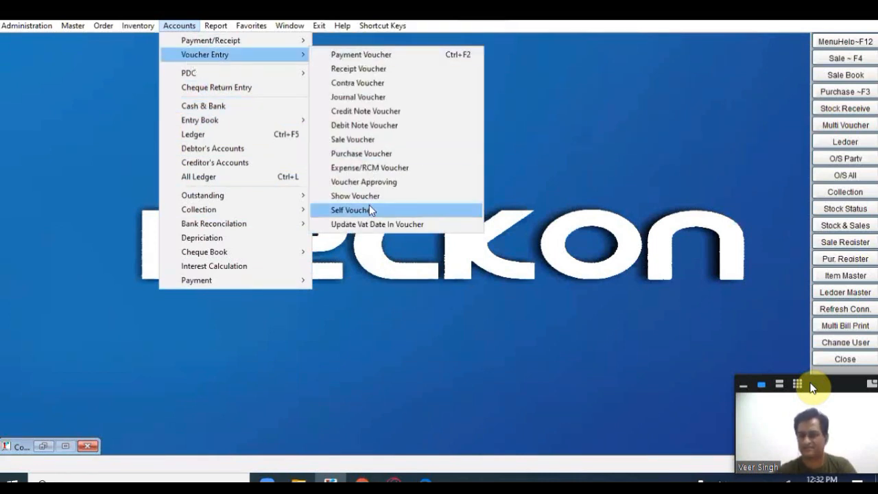
click(373, 55)
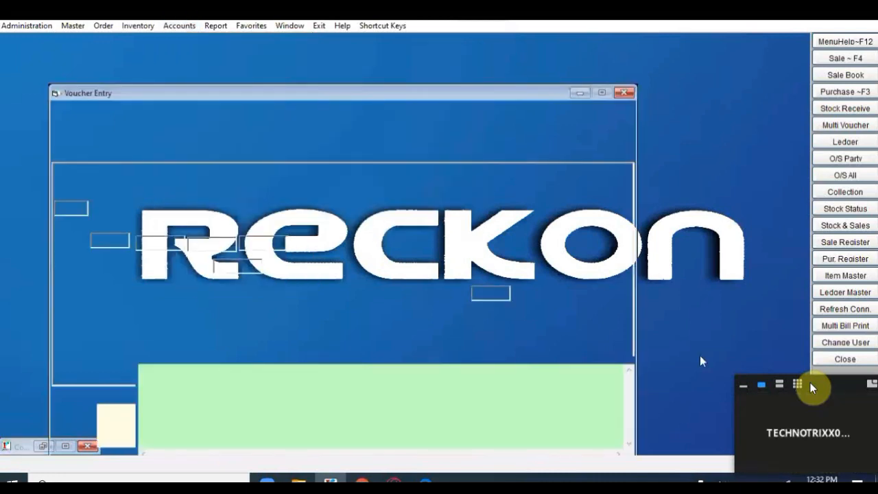
Step: Select BANK PAYEMENT as the voucher type
key(Up)
key(Up)
key(Down)
key(Down)
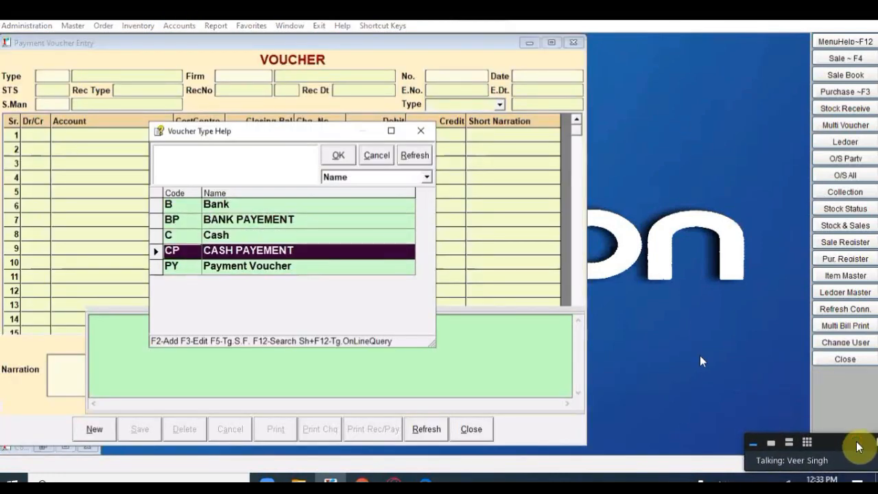
key(Up)
key(Up)
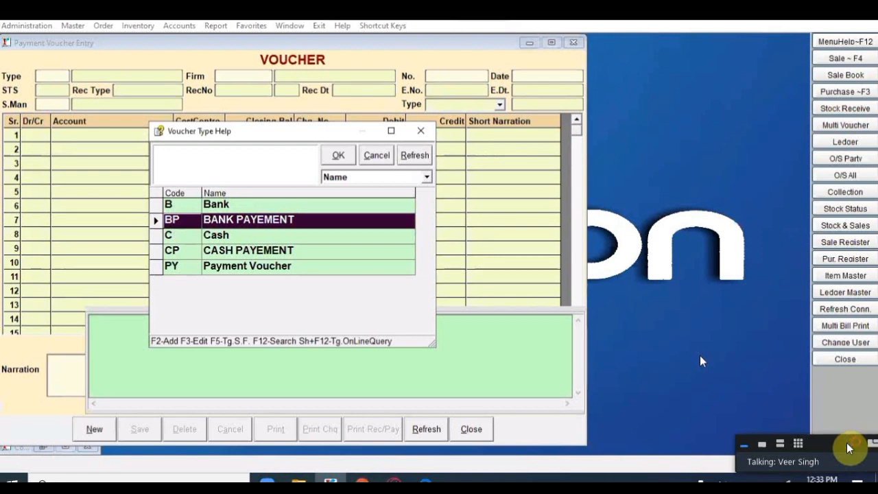
key(Down)
key(Up)
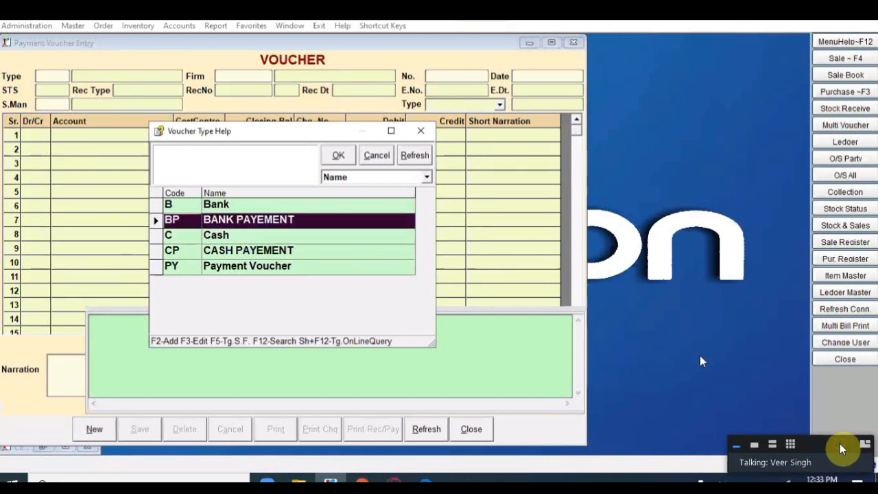
key(Return)
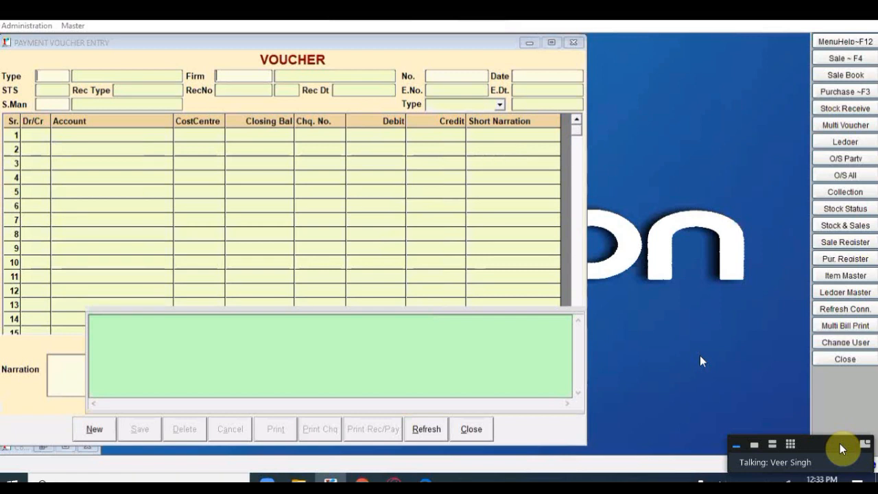
Step: Accept voucher BP000974 dated 31/03/2019 and set line 1 to Debit
key(Escape)
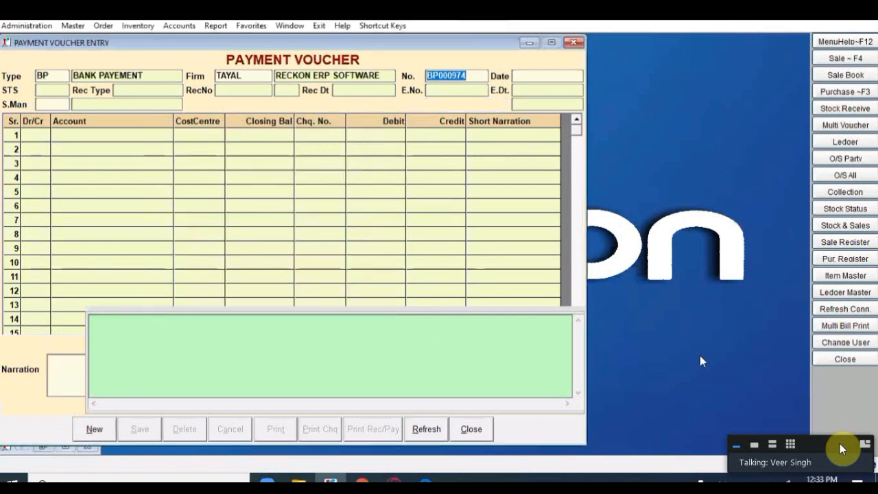
key(Return)
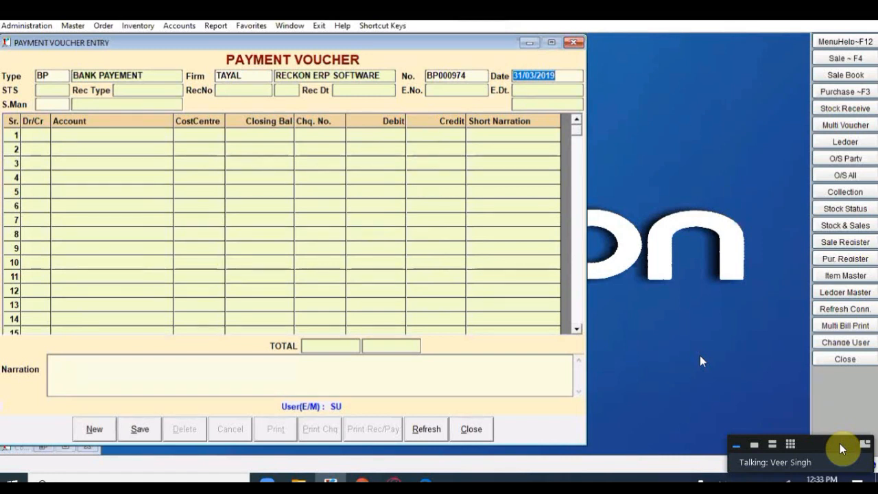
key(Return)
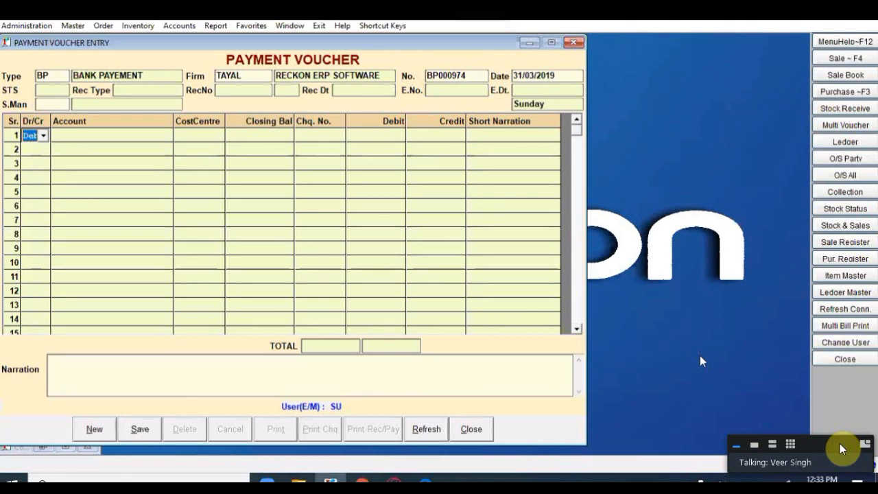
key(Return)
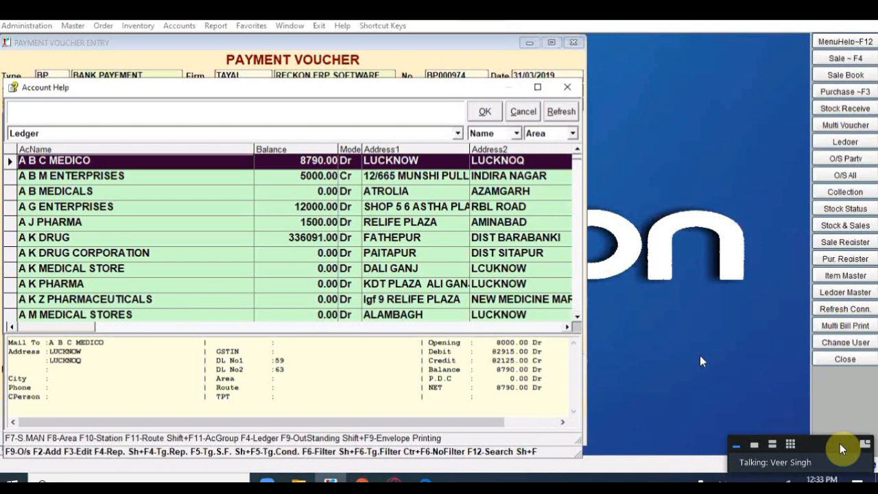
Step: Put A B C MEDICO on line 1 with a 1000 debit amount
key(Escape)
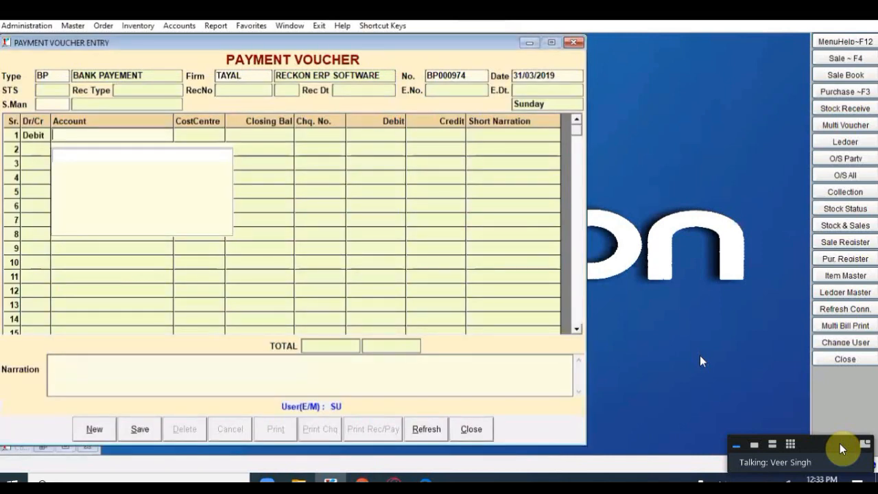
key(Return)
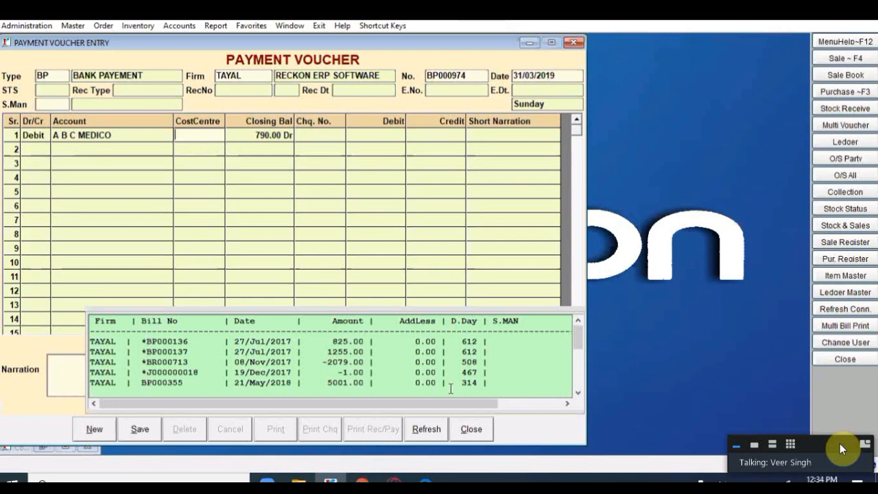
click(579, 394)
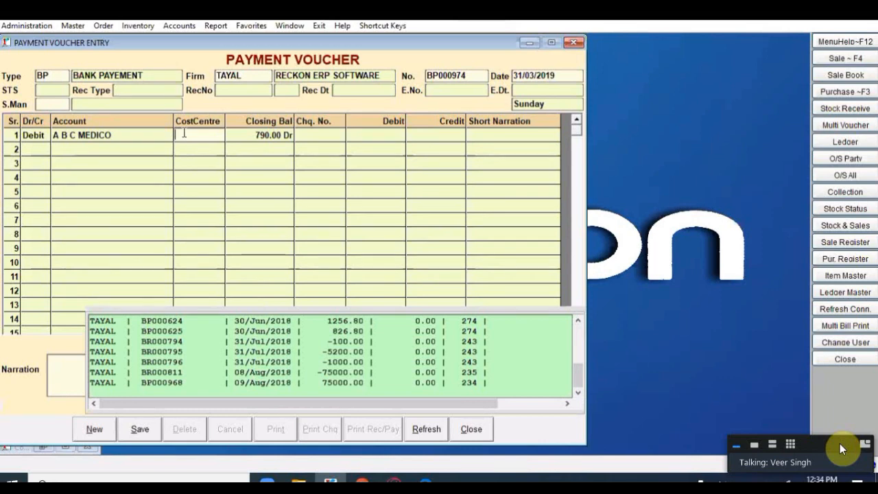
key(Return)
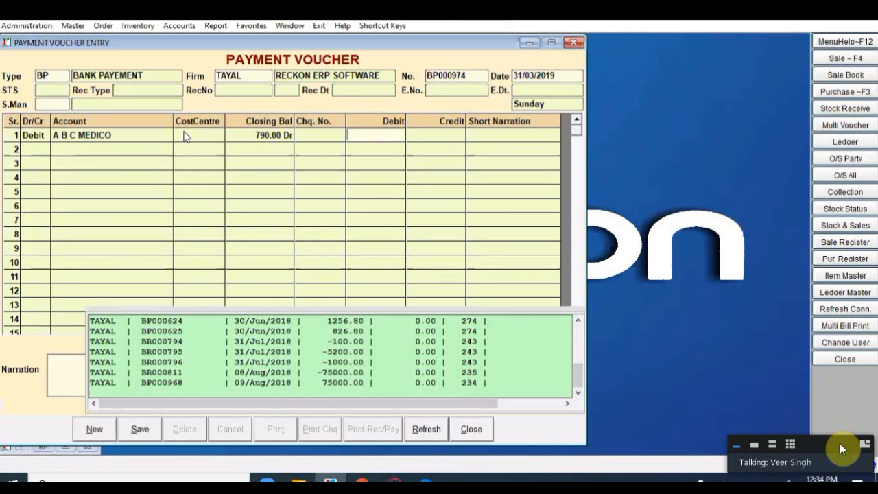
text(1000)
key(Return)
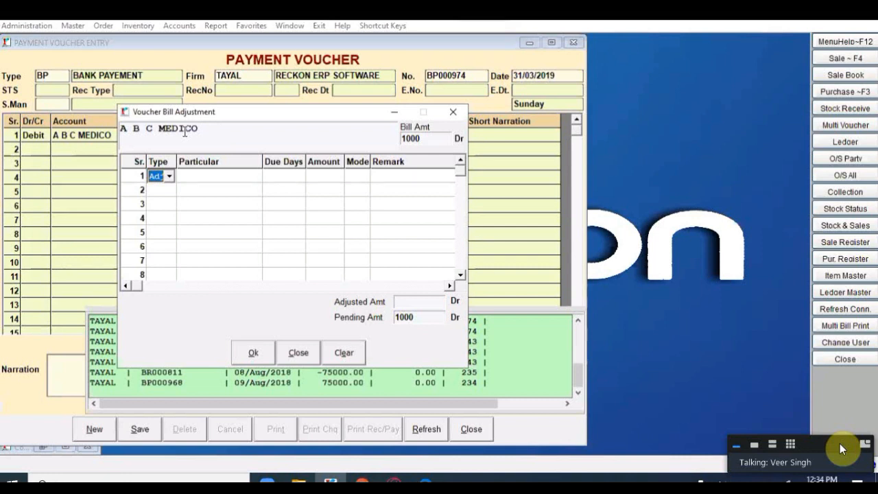
Step: Adjust outstanding bill BR000592 for 825
key(Return)
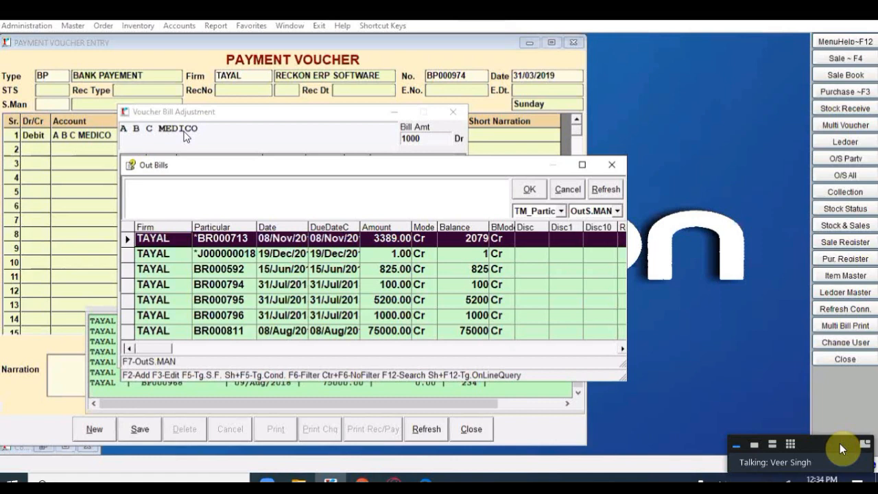
key(Down)
key(Down)
key(Down)
key(Down)
key(Down)
key(Down)
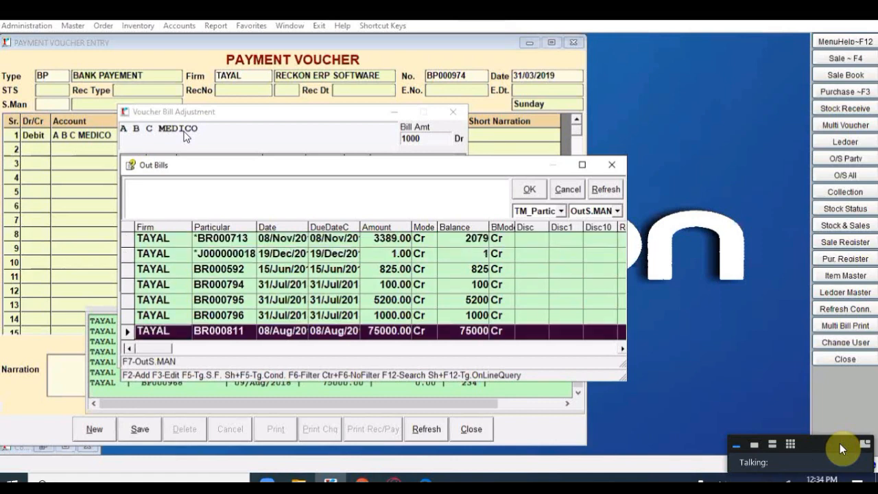
key(Up)
key(Up)
key(Up)
key(Up)
key(Up)
key(Up)
key(Down)
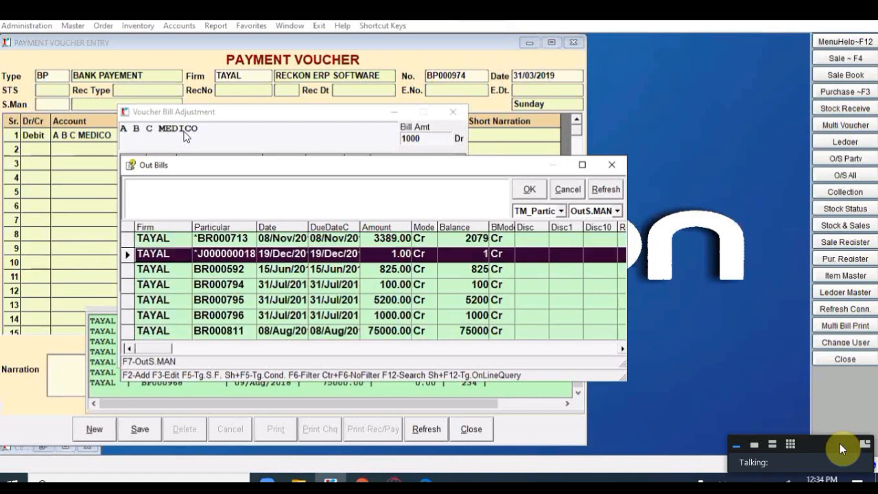
key(Down)
key(Down)
key(Down)
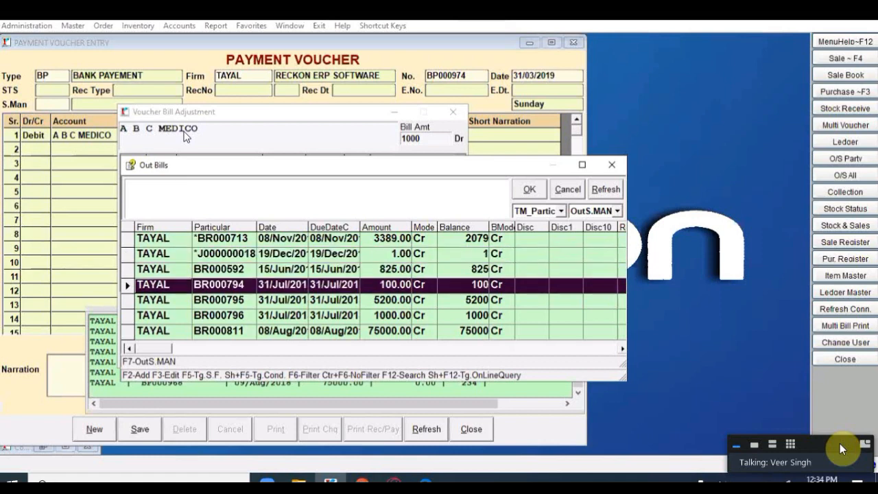
key(Up)
key(Up)
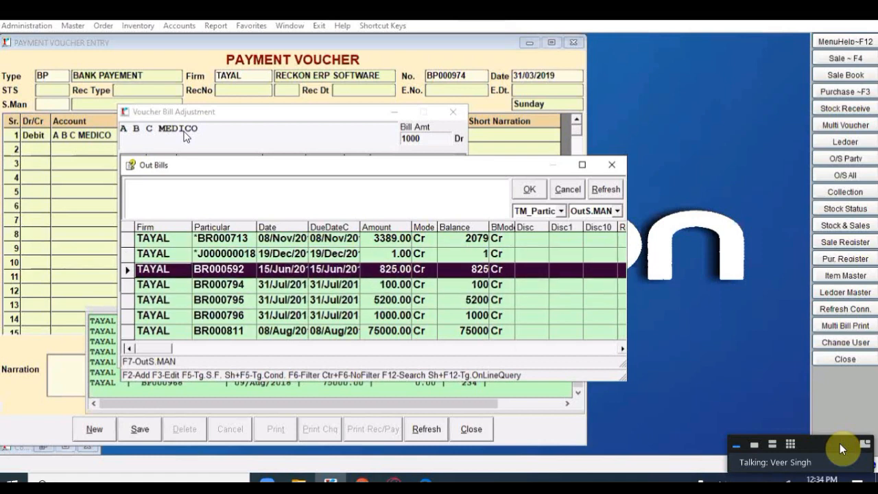
key(Return)
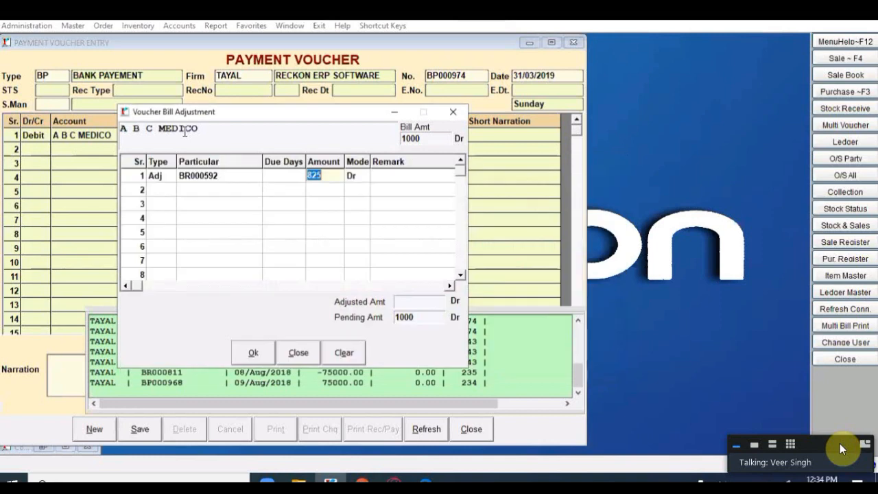
key(Return)
key(Return)
key(Return)
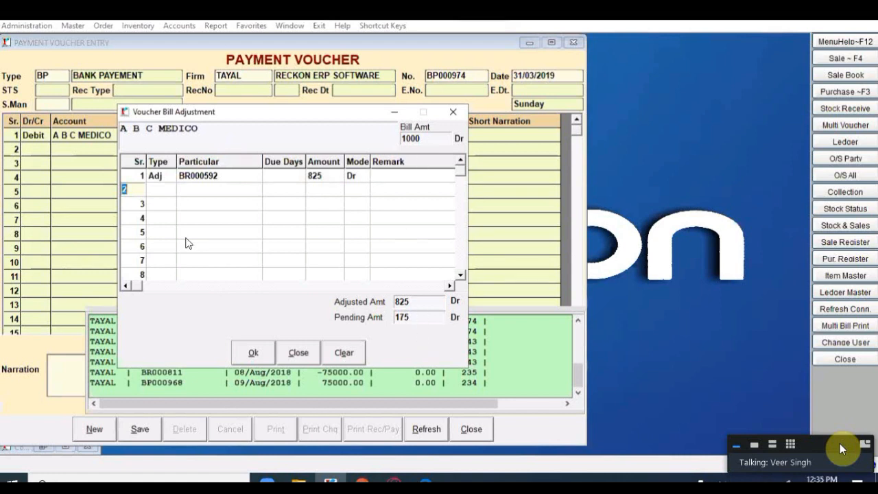
Step: Adjust bill BR000794 for 100 on a second adjustment line
key(Return)
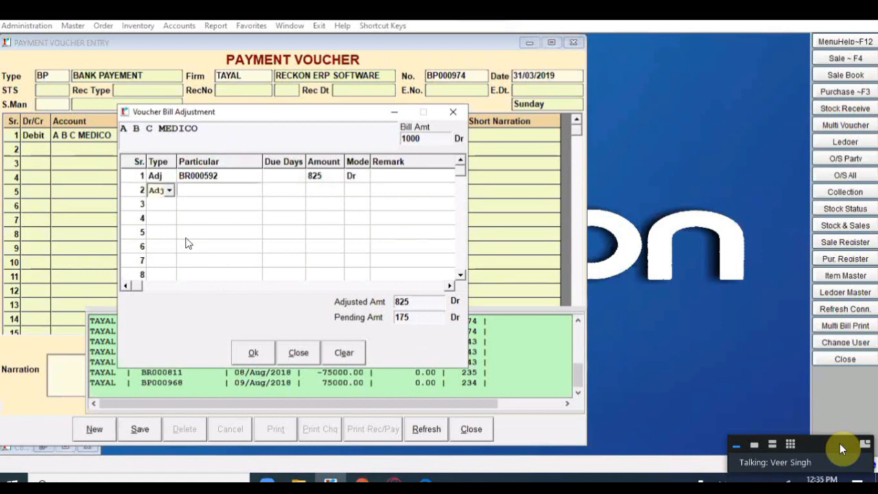
key(Return)
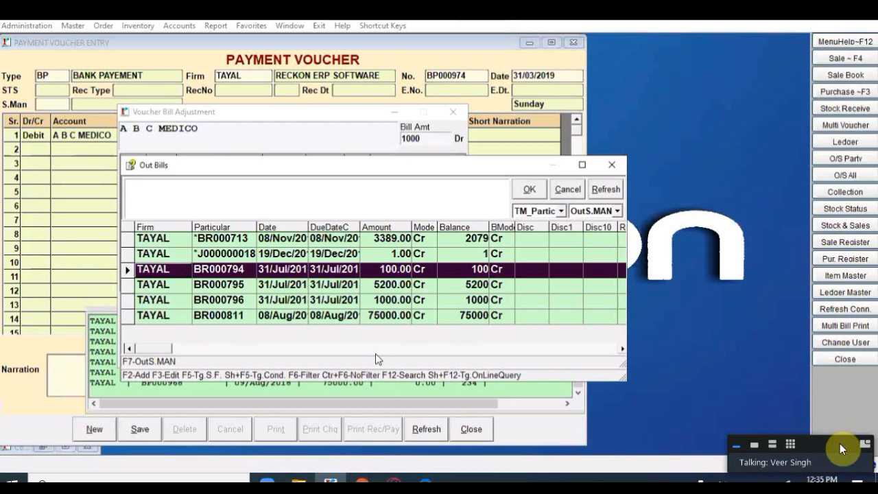
key(Return)
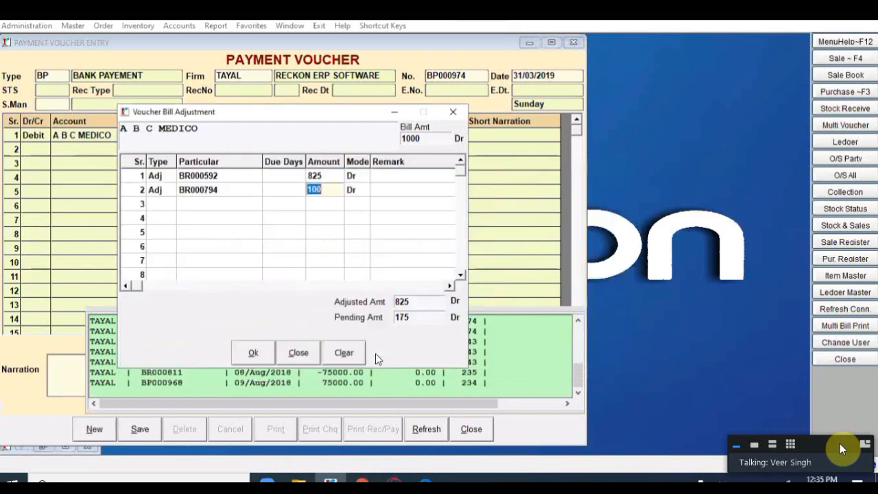
key(Return)
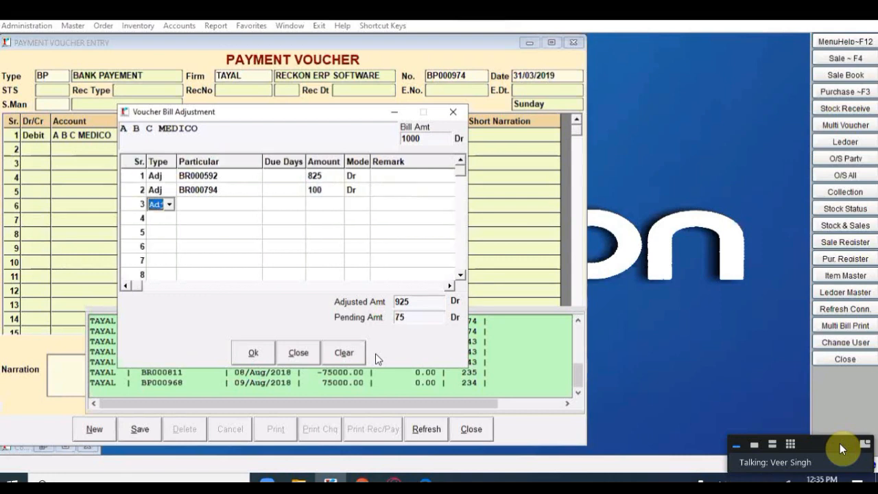
Step: Adjust bill BR000795 for the remaining 75, then make line 2 a Credit
key(Return)
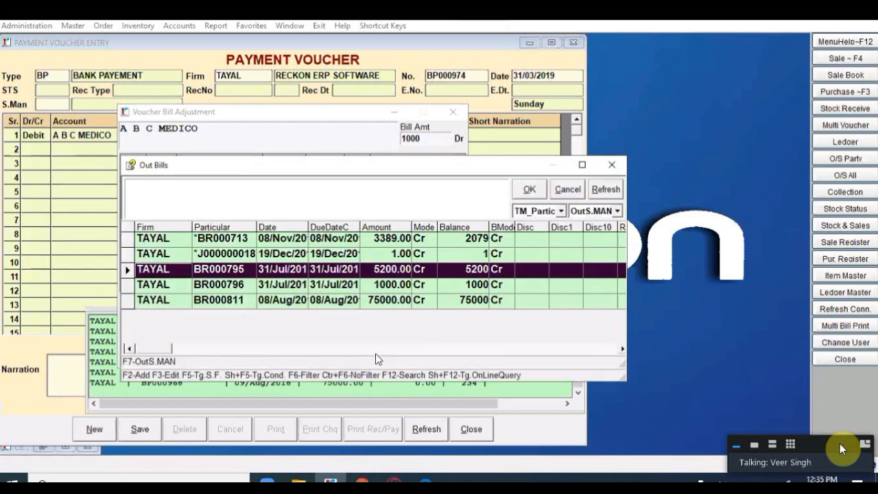
key(Up)
key(Up)
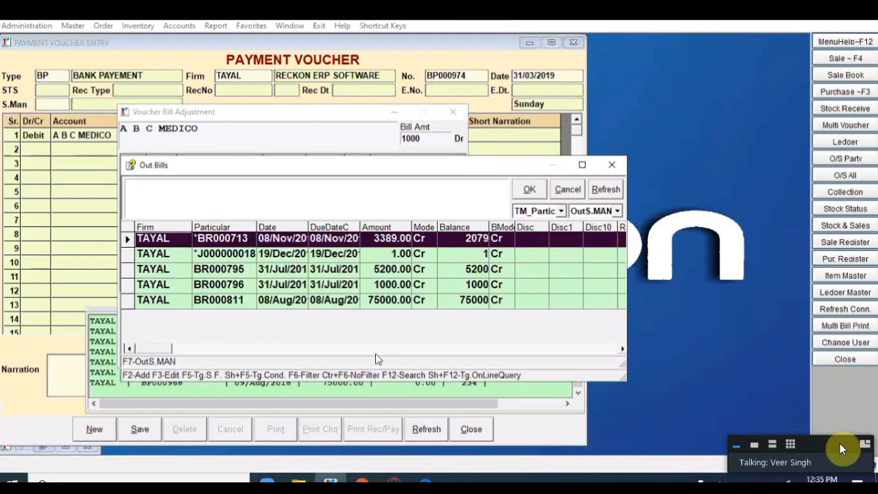
key(Down)
key(Down)
key(Return)
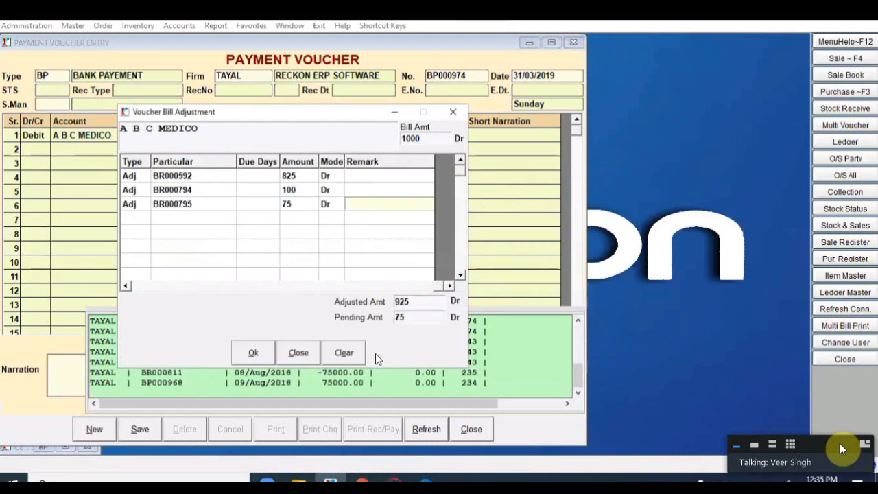
key(Return)
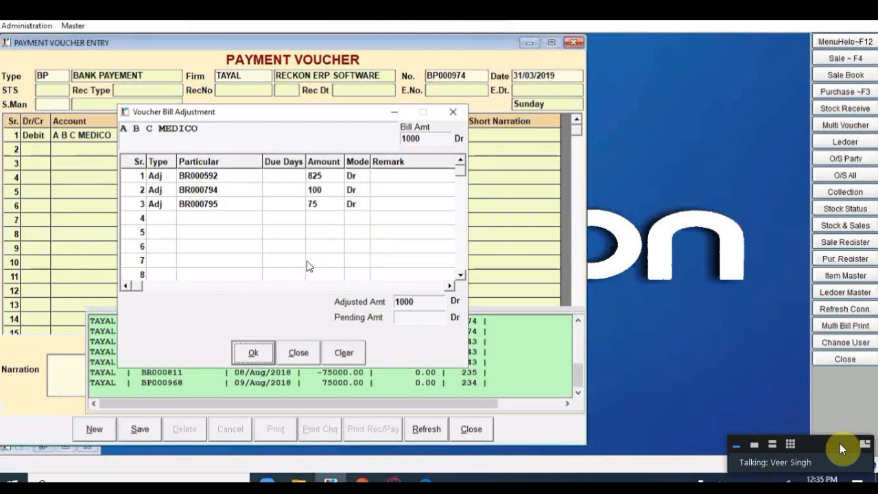
key(Return)
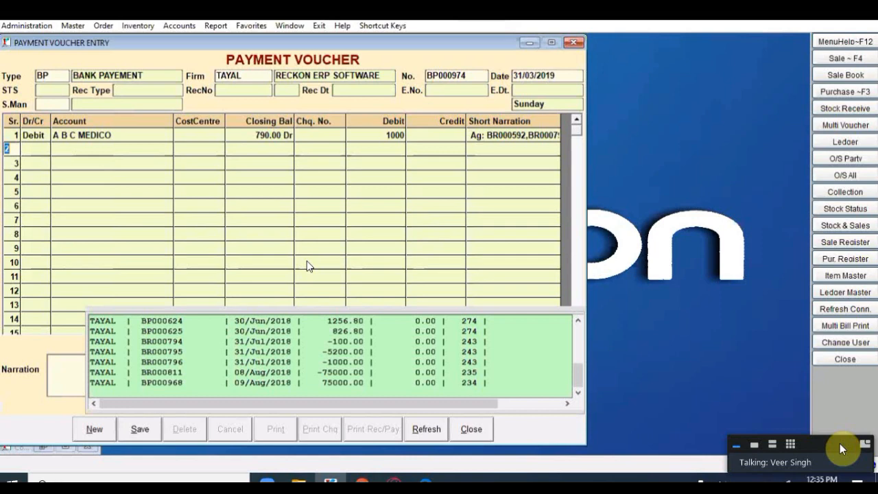
key(Return)
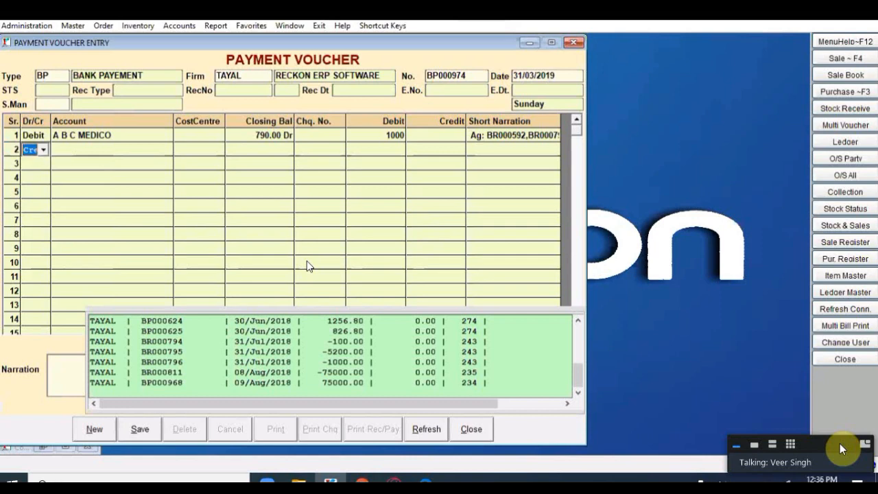
Step: Choose HDFC BANK as line 2's credit account and enter the cheque number
key(Return)
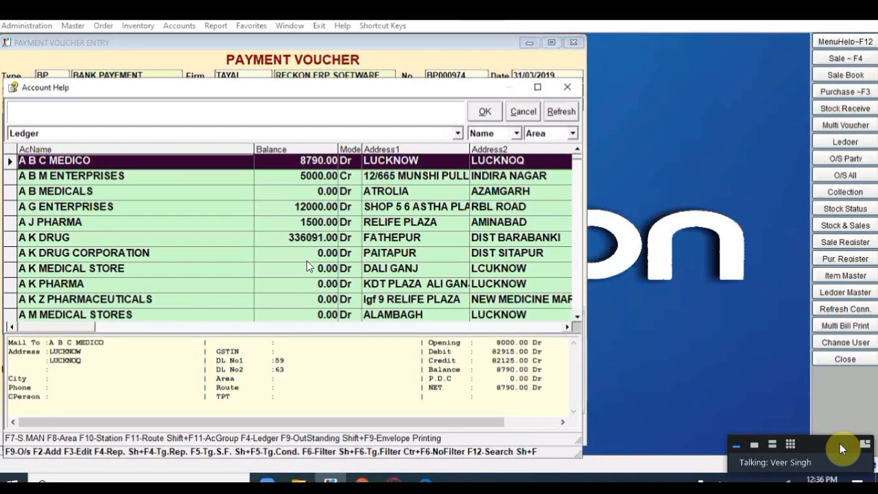
text(CAS)
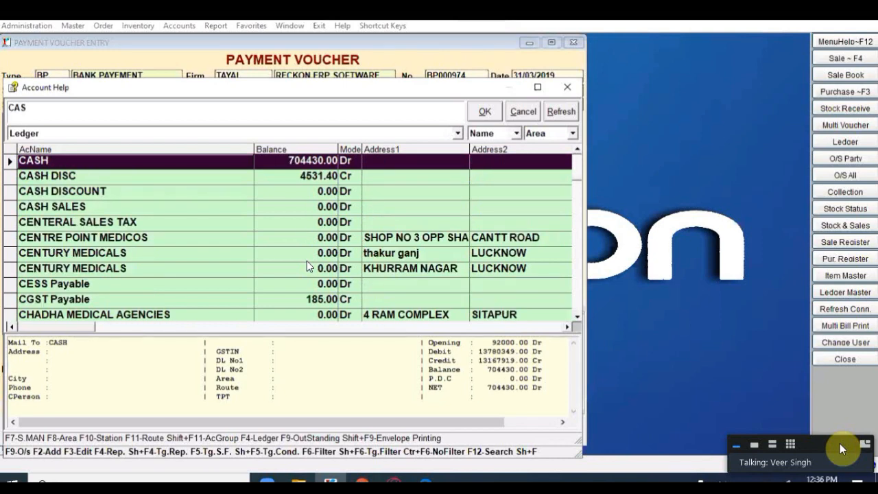
key(BackSpace)
key(BackSpace)
key(BackSpace)
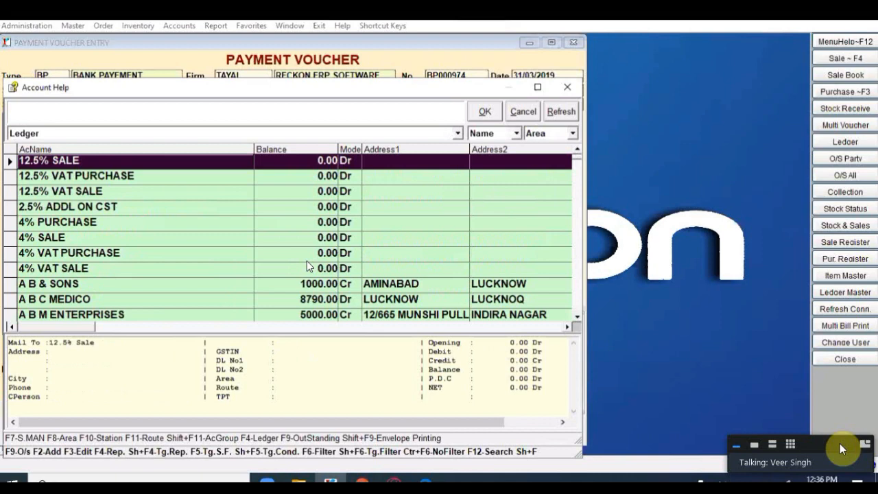
text(HDF)
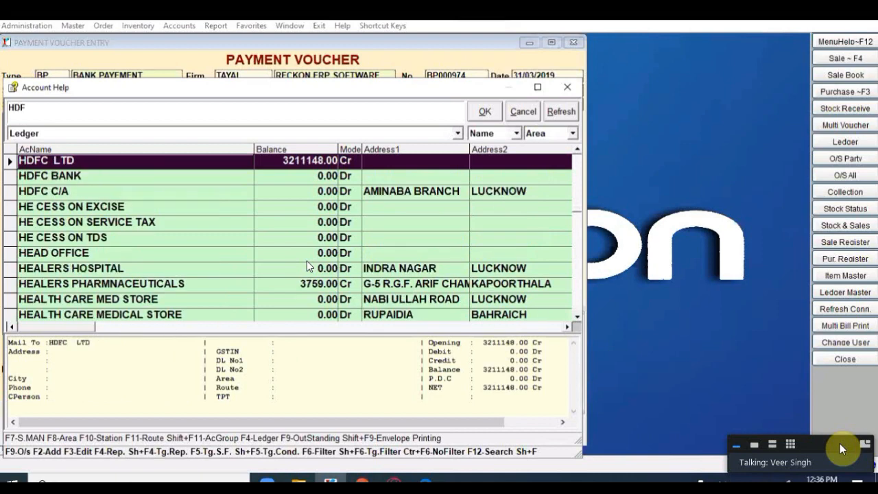
key(Down)
key(Up)
key(Escape)
key(Return)
key(Escape)
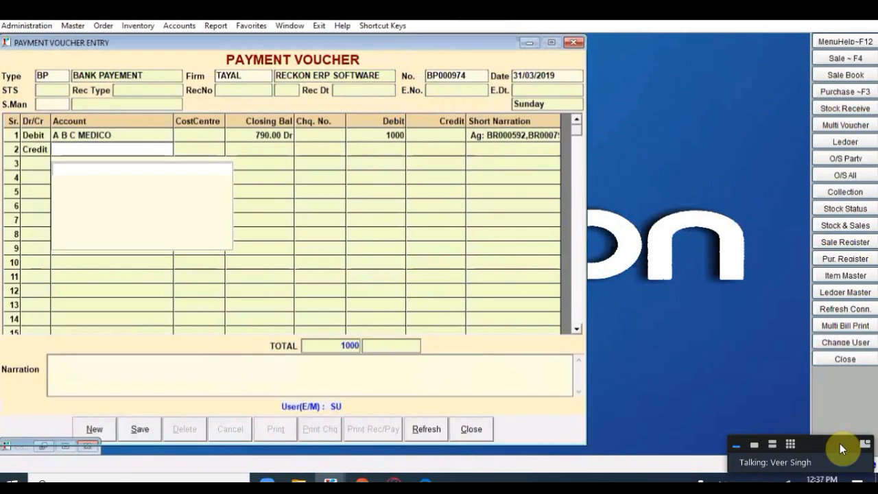
text(5452515)
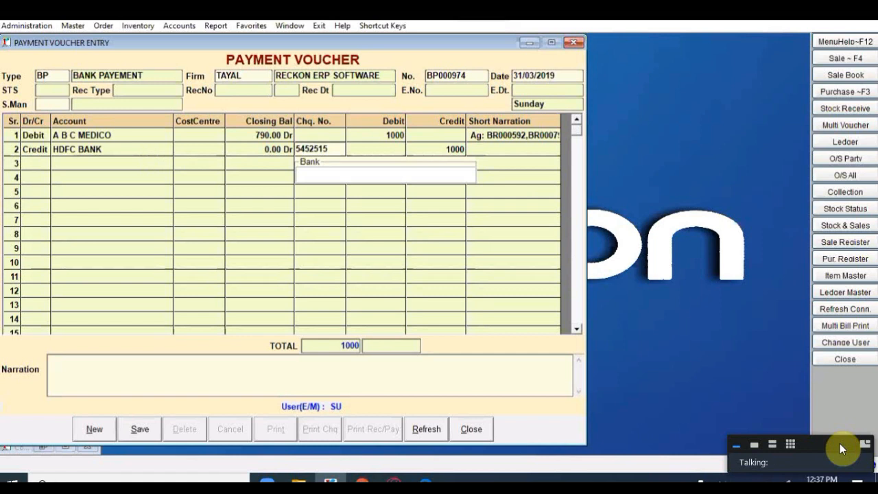
Step: Fill the voucher narration with 'Amount Recd agst' from Narration Help, then save and preview
key(Return)
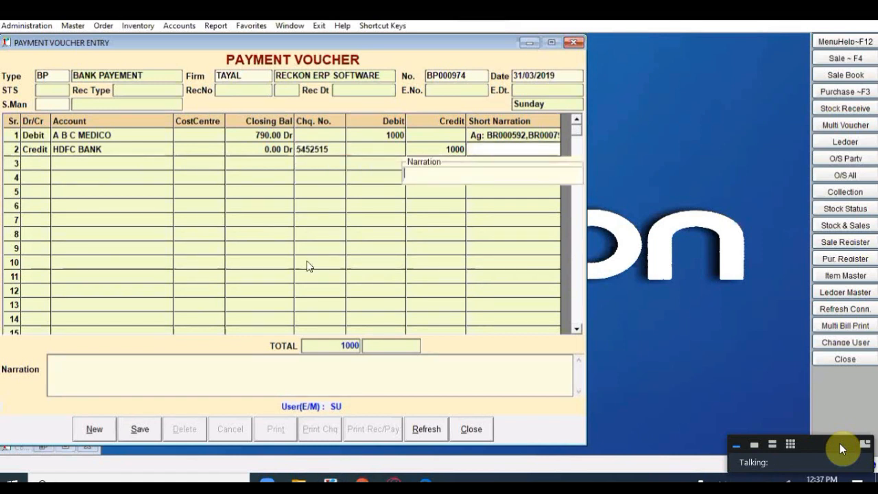
key(Return)
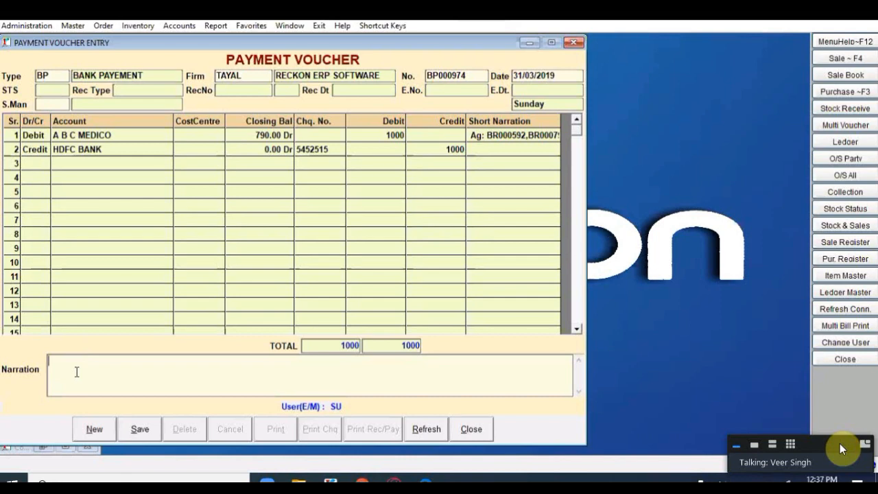
key(F1)
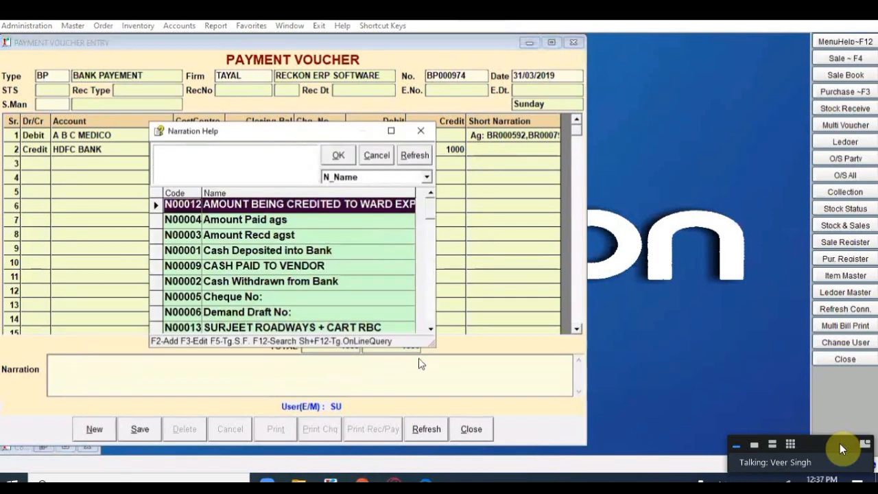
drag(434, 345, 652, 418)
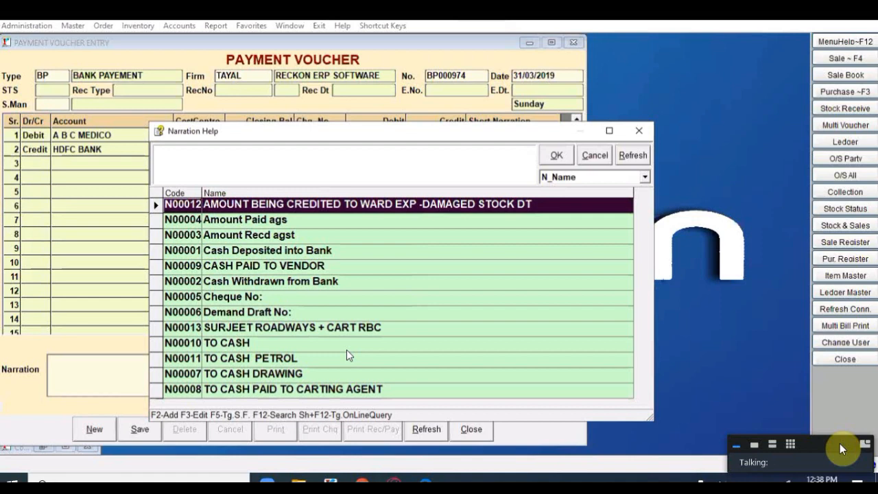
key(Down)
key(Down)
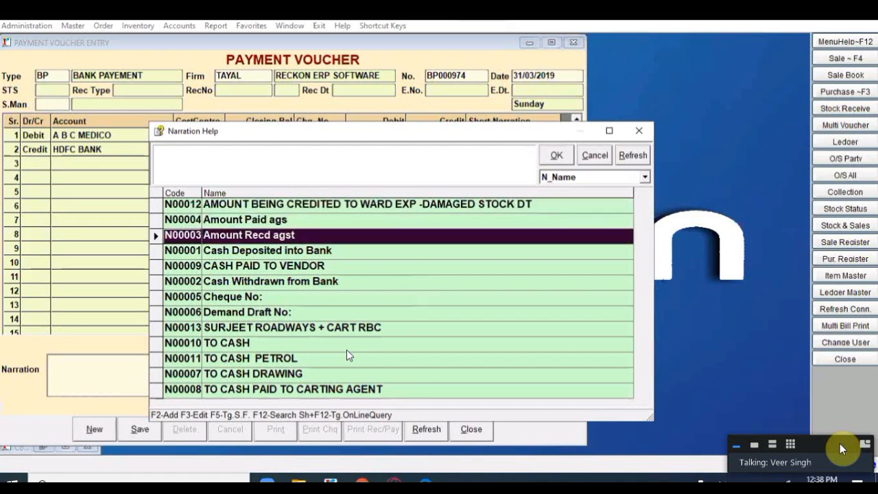
key(Return)
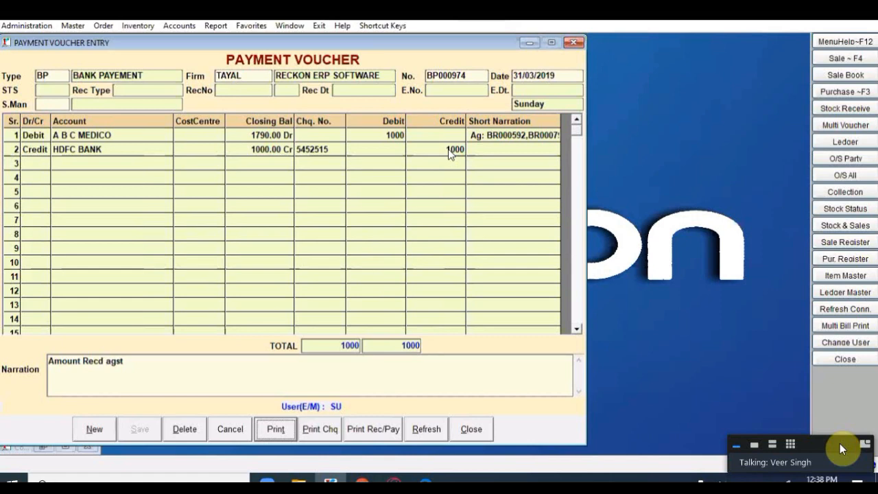
click(276, 430)
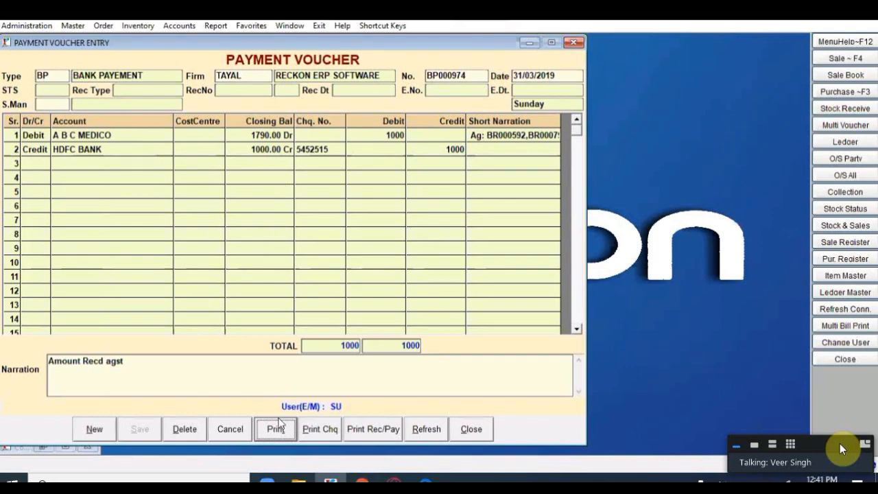
Step: Print the 1000 cheque with first-line word length 40 and format 000001 Axis Bank
click(315, 433)
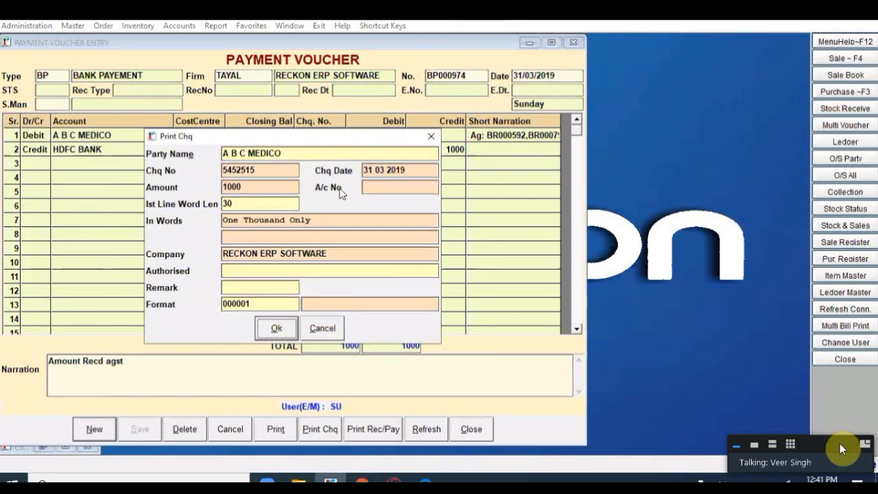
click(251, 204)
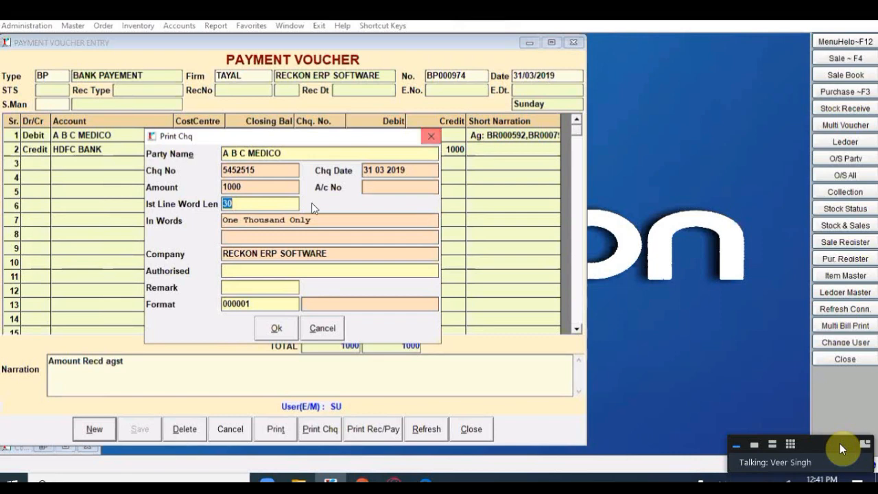
text(45)
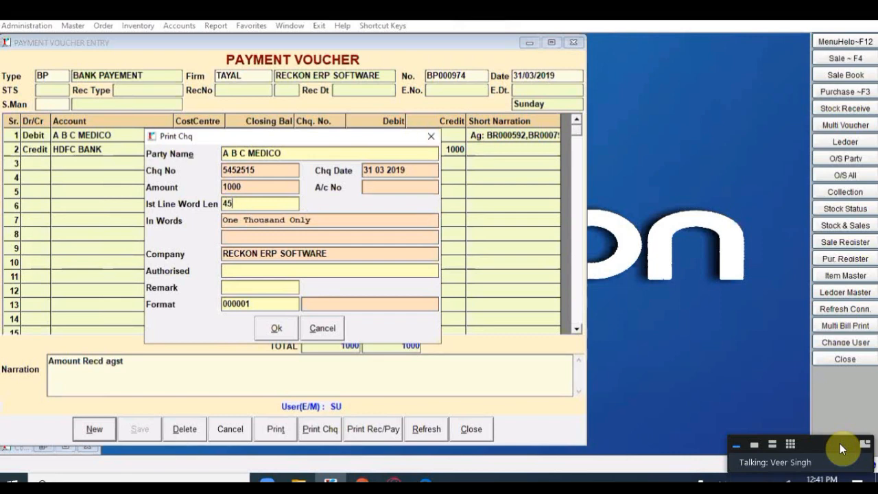
key(BackSpace)
text(0)
click(276, 304)
double_click(276, 304)
click(336, 156)
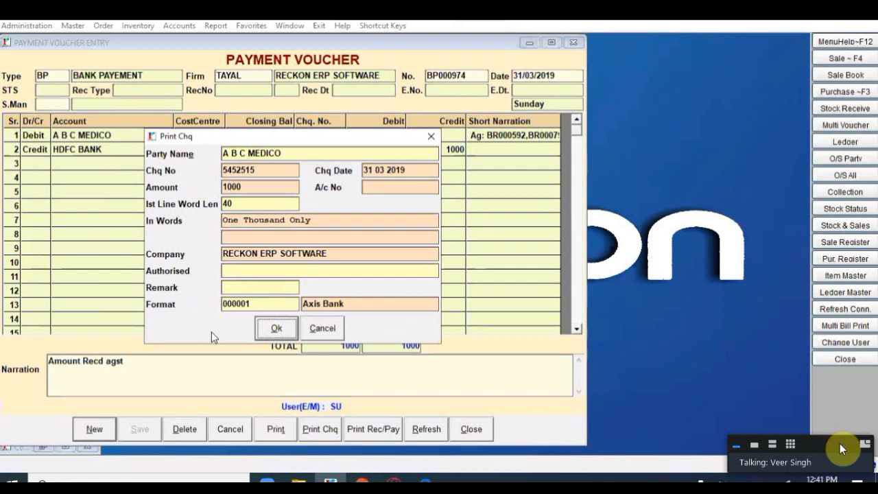
click(276, 330)
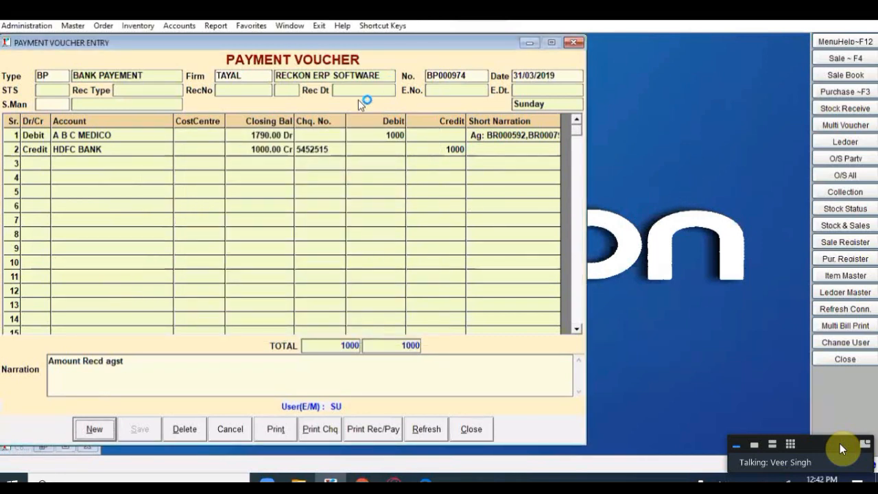
Step: Dismiss the printer error, close Payment Voucher BP000974, and cancel a new Receipt Voucher
click(456, 291)
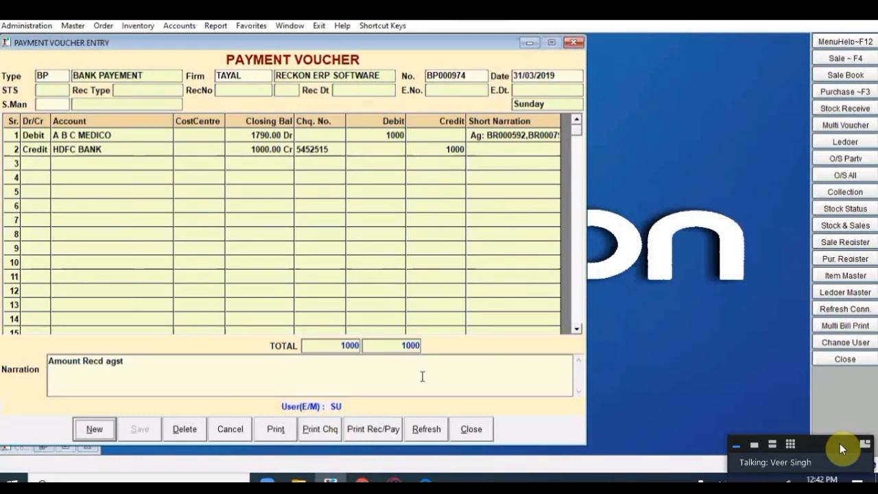
click(471, 429)
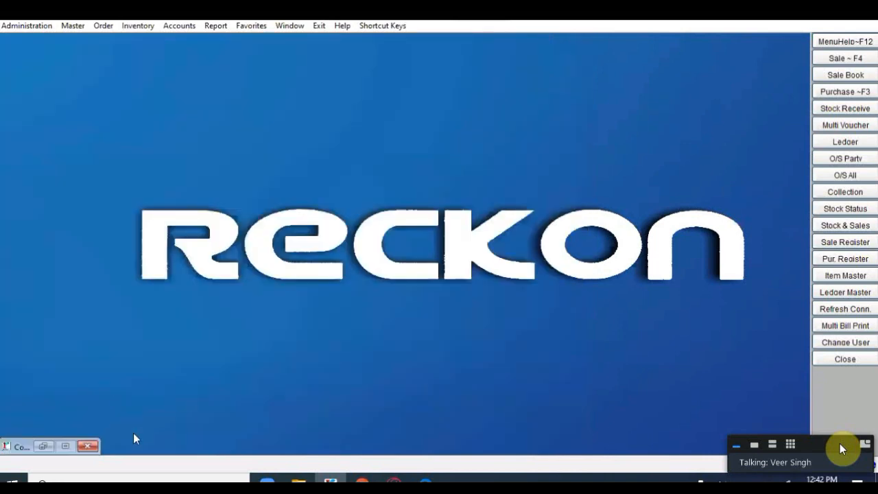
click(188, 27)
mouse_move(202, 54)
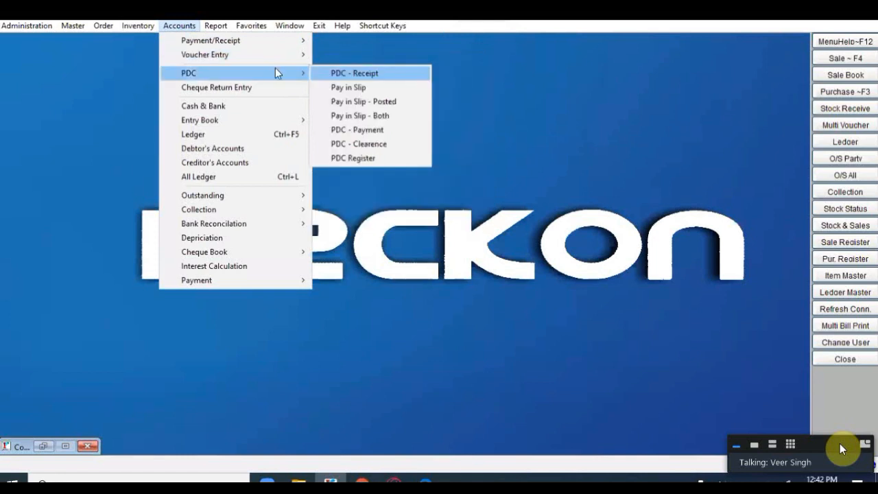
mouse_move(288, 55)
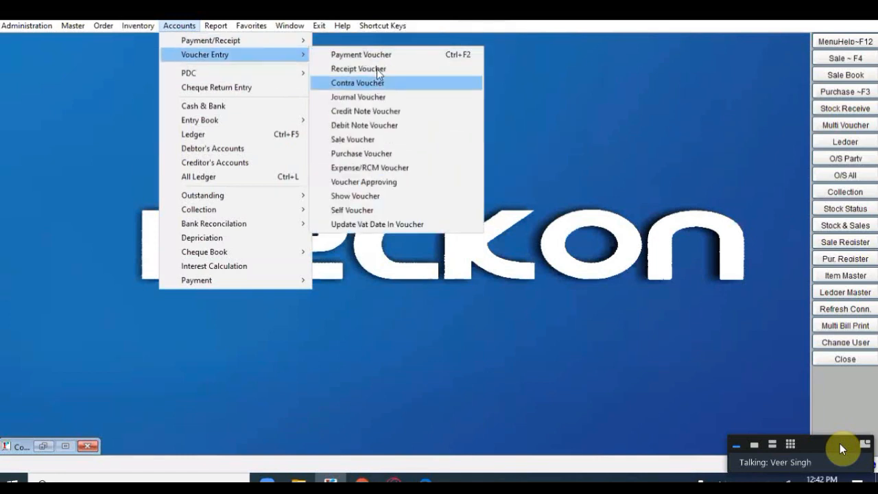
click(377, 69)
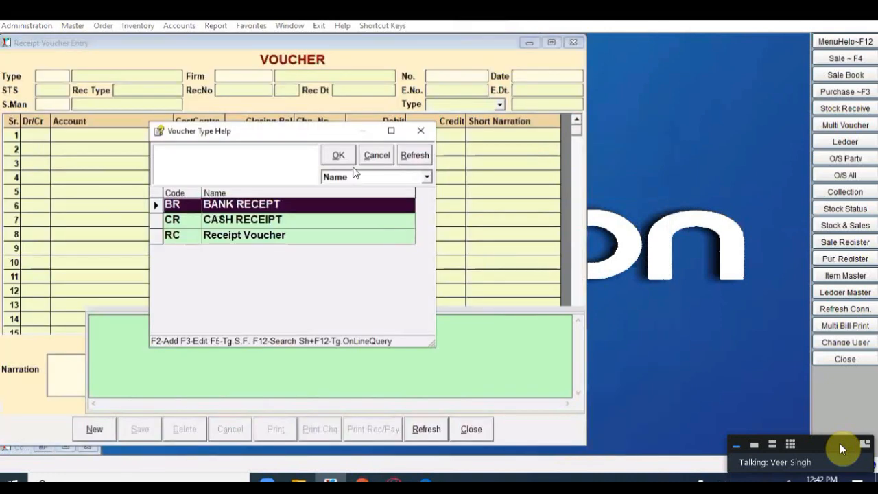
click(376, 157)
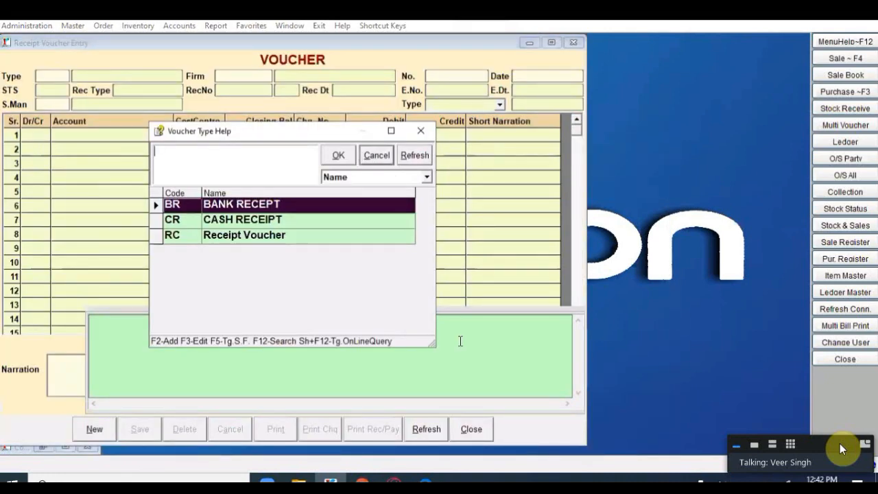
click(470, 429)
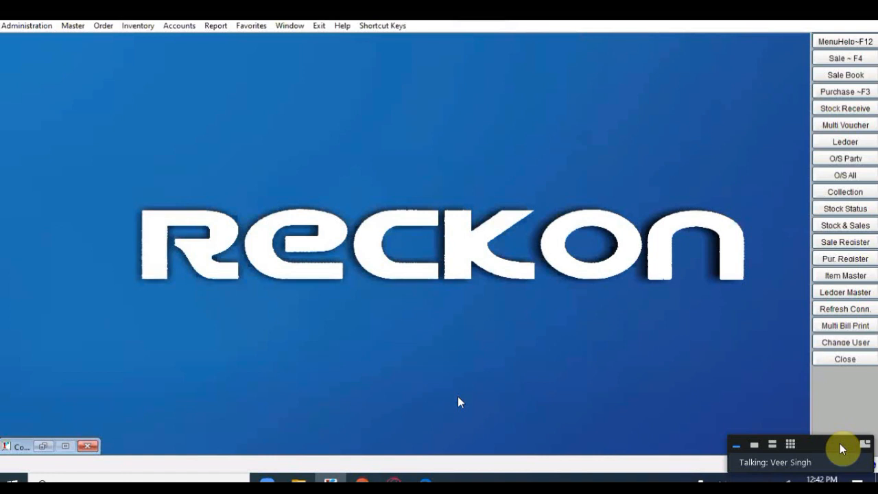
click(73, 25)
mouse_move(122, 43)
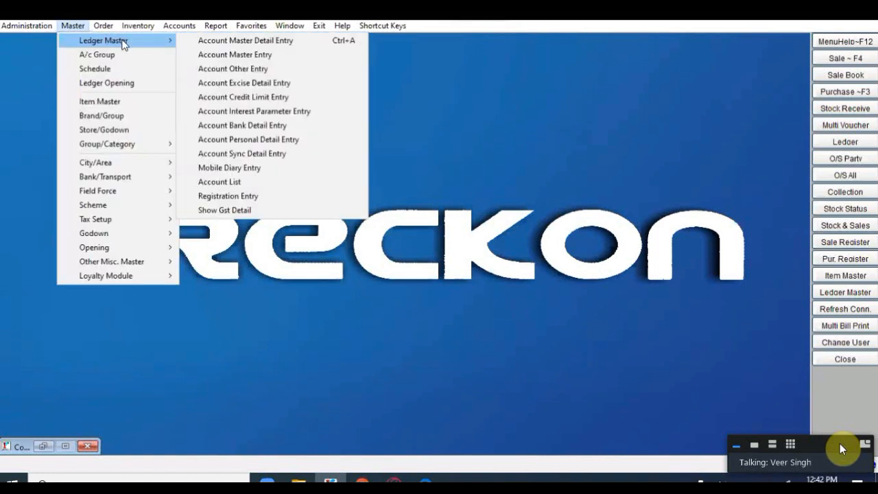
Step: Create and save an employee ledger ending in '-EMP' under the EXPENSE PAYABLE group
click(214, 43)
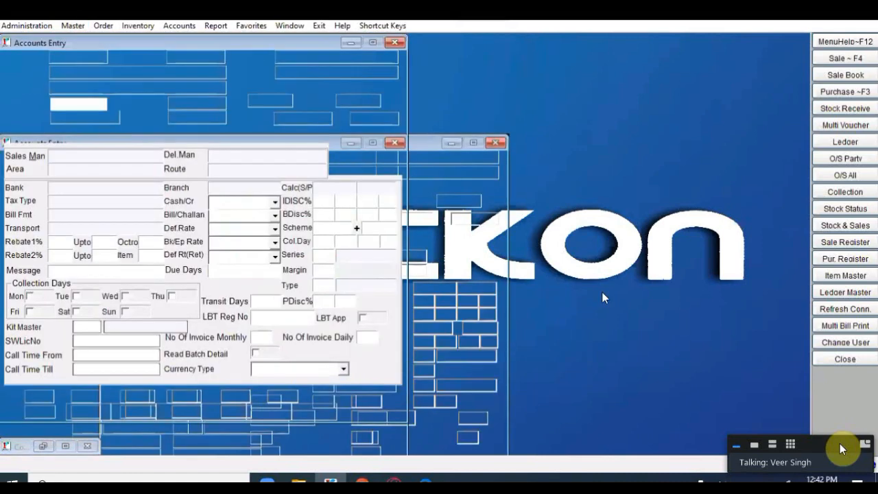
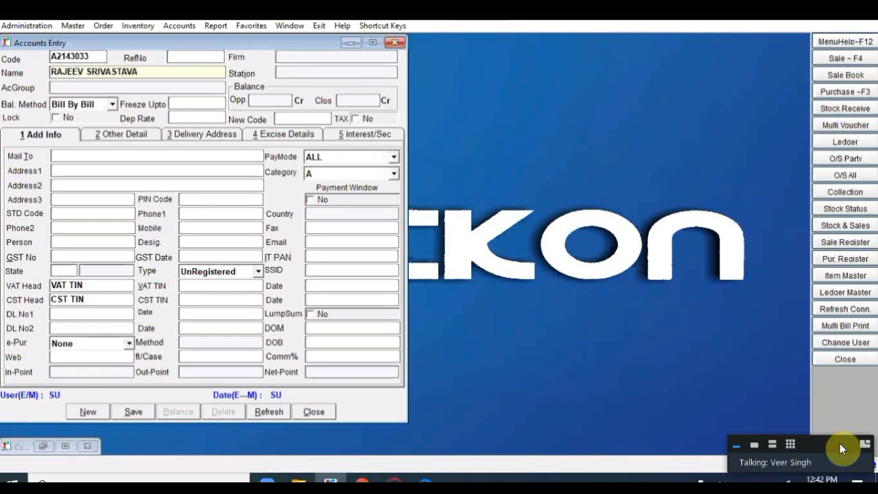
text(-EMP)
key(Return)
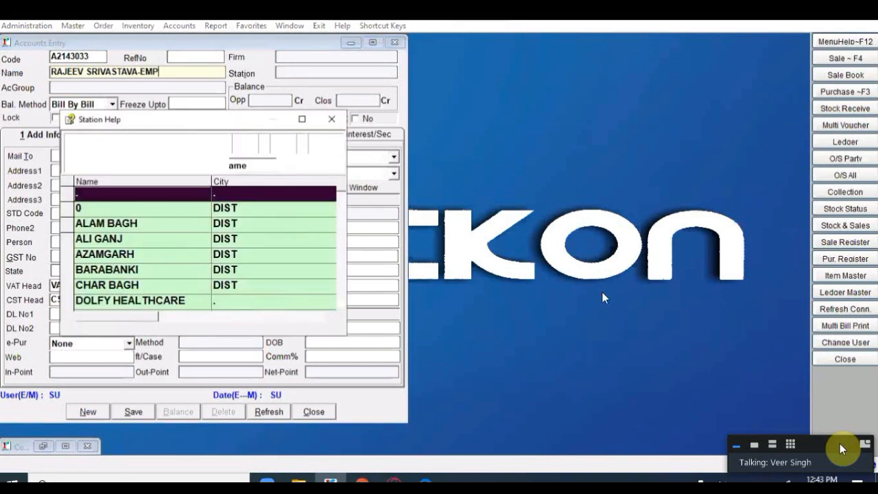
key(Return)
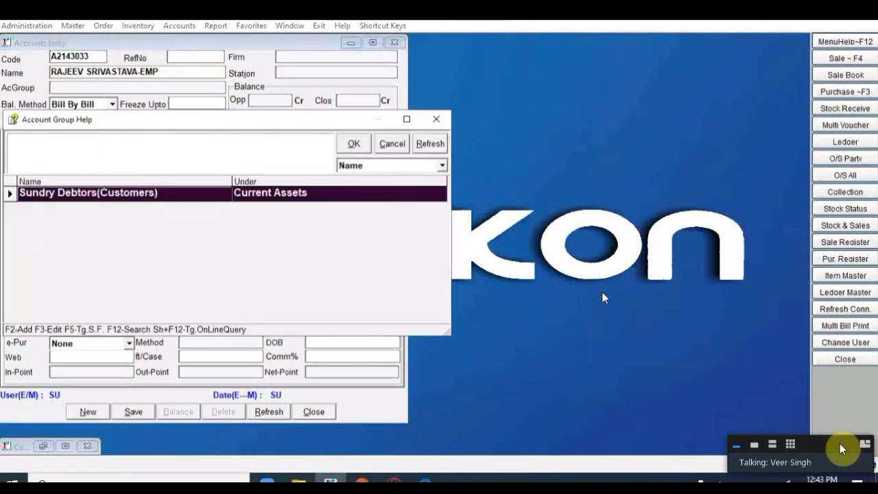
text(EXP)
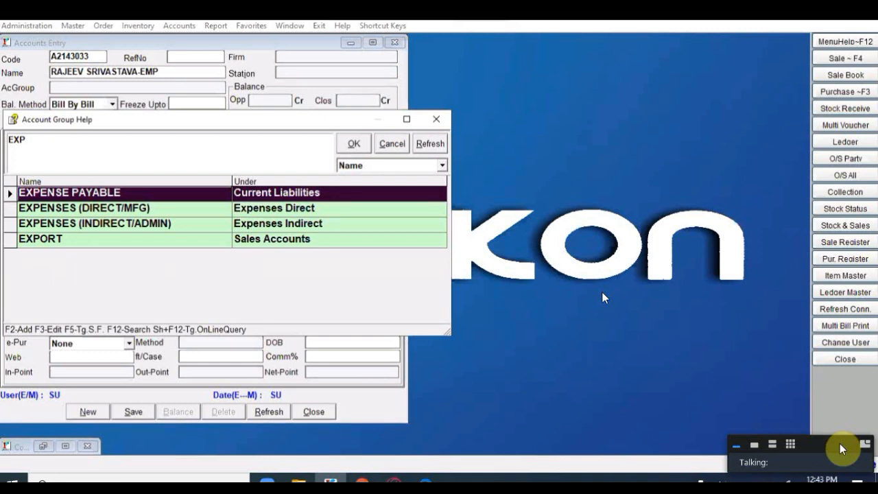
key(Down)
key(Up)
key(Return)
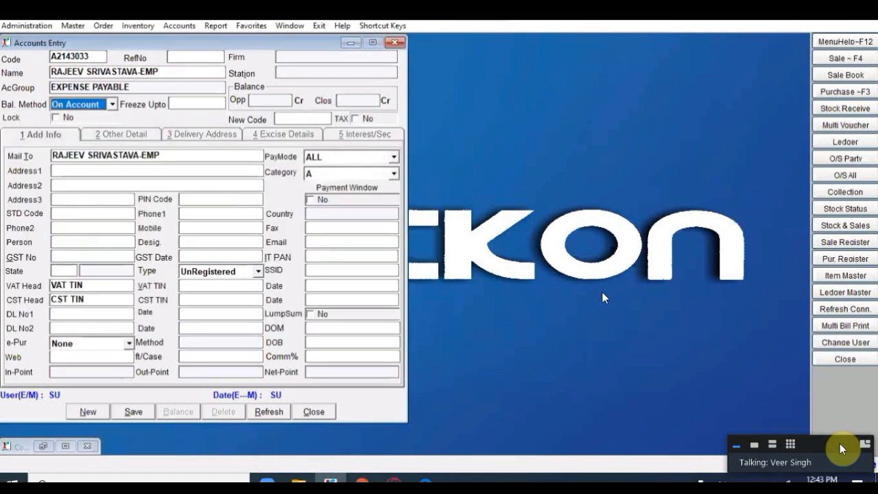
key(alt+s)
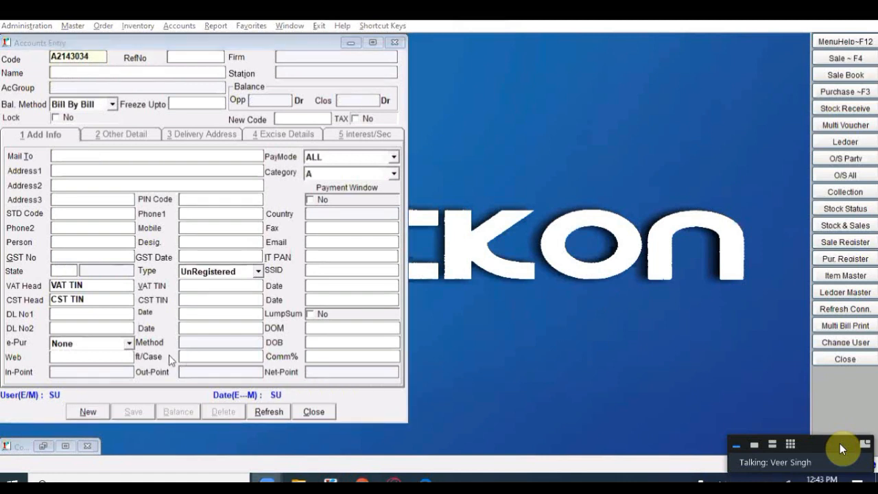
Step: Add and save a second '-EMP' employee ledger in EXPENSE PAYABLE, then start a blank record
click(83, 410)
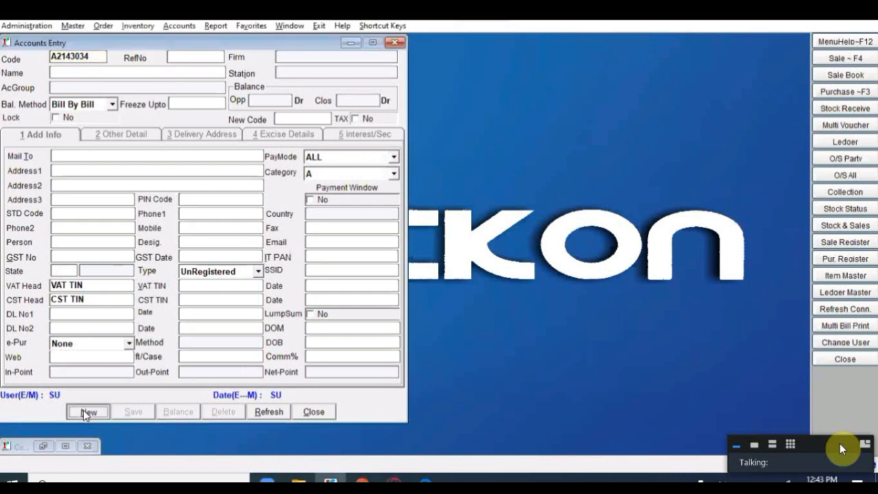
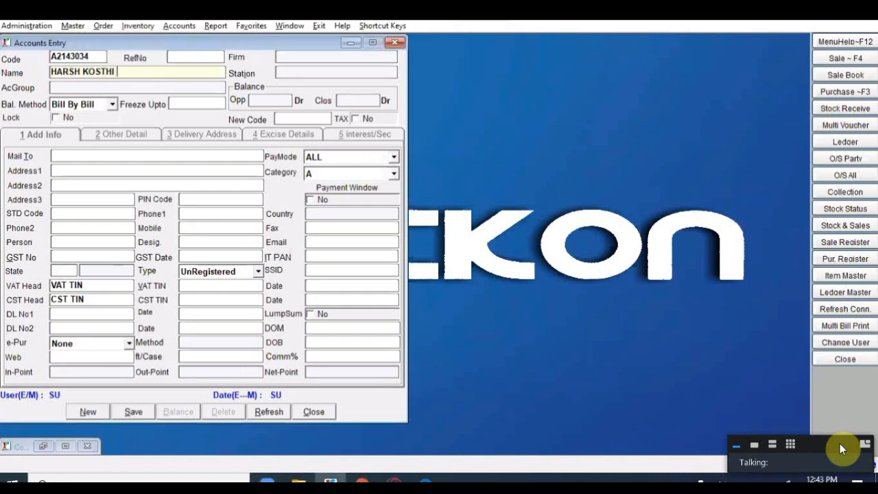
text(- EMP)
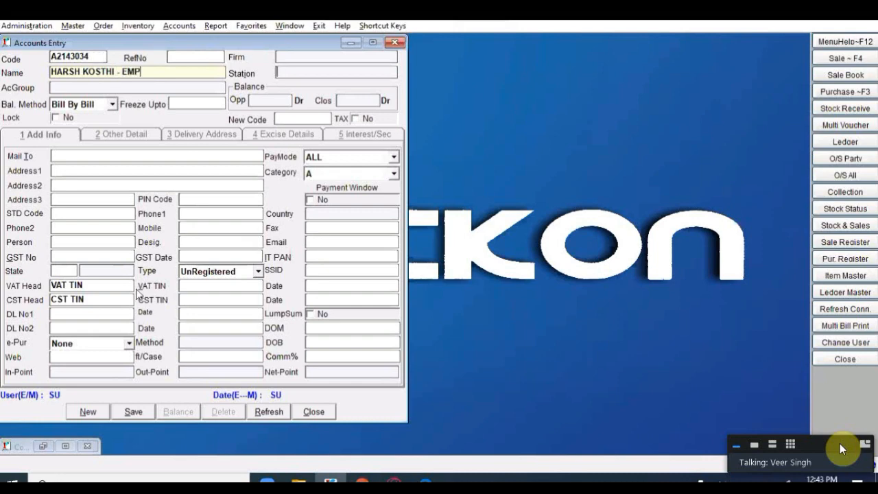
key(Return)
key(Return)
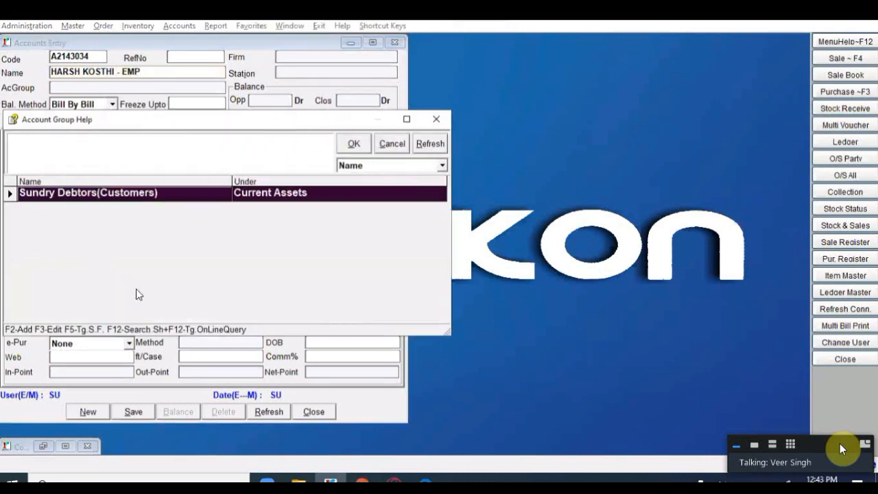
text(EX)
key(Return)
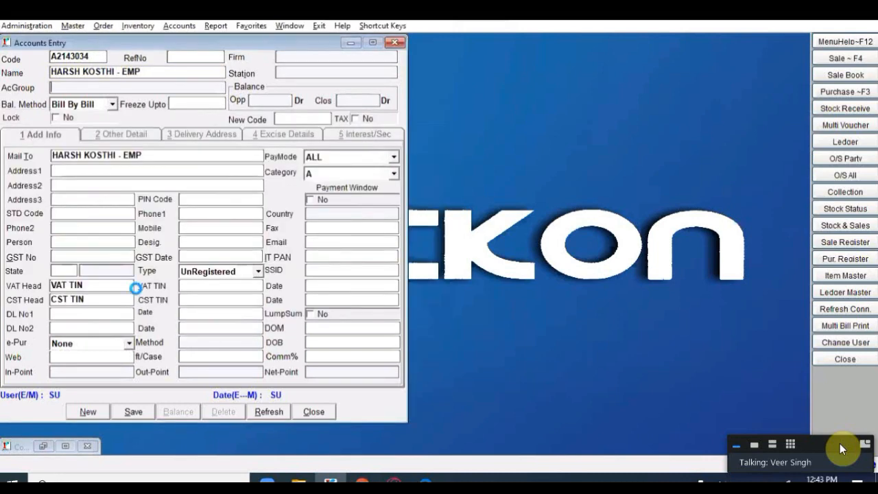
key(alt+s)
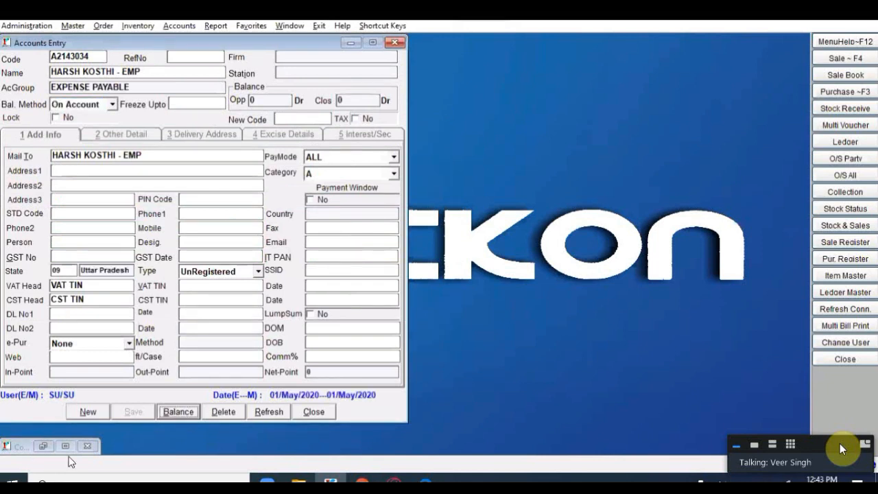
click(88, 416)
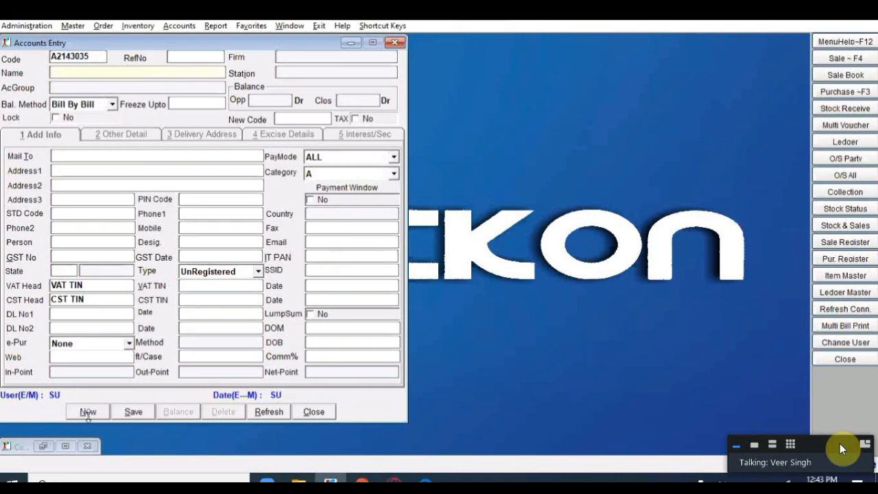
Step: Load the SALARY & WAGES ledger from Account Help, then close the Accounts Entry form
key(F1)
text(SALA)
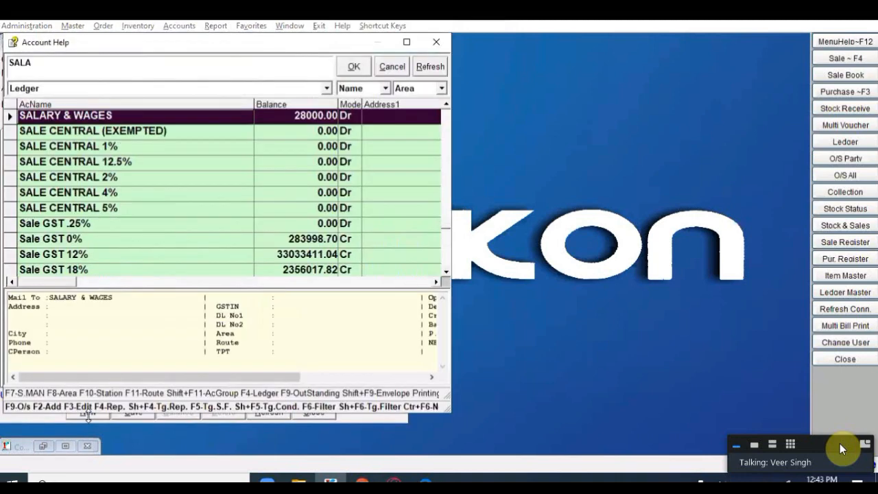
key(Return)
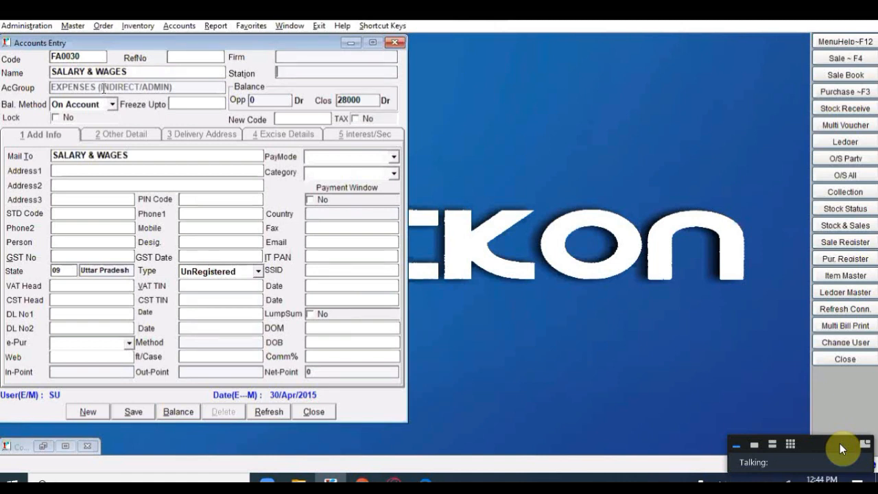
click(312, 413)
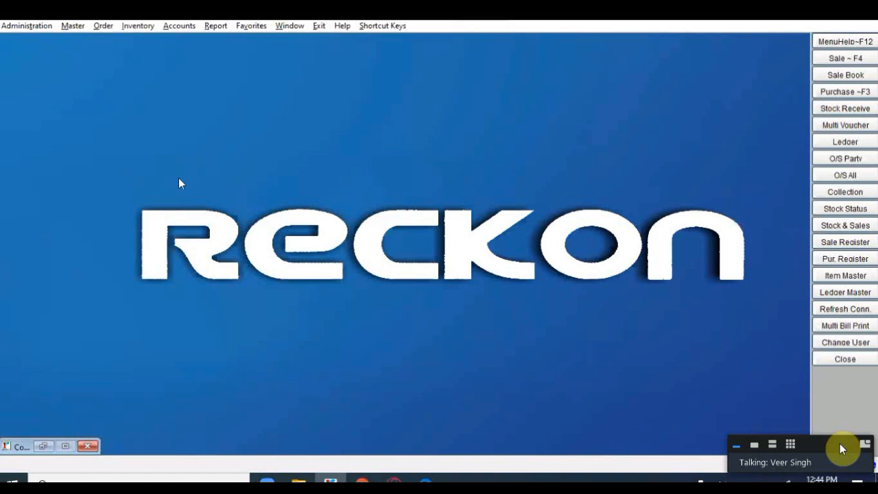
Step: Start a new Journal Voucher of type J dated 28/02/2019
click(179, 25)
mouse_move(203, 61)
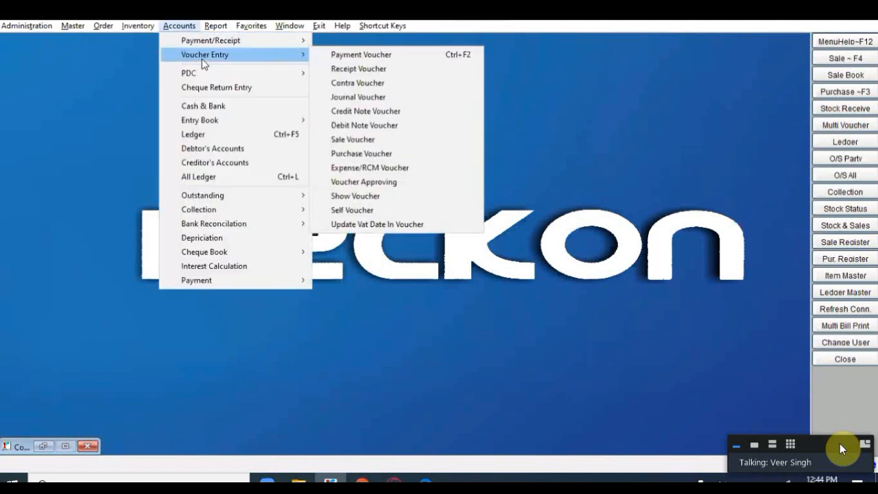
click(357, 98)
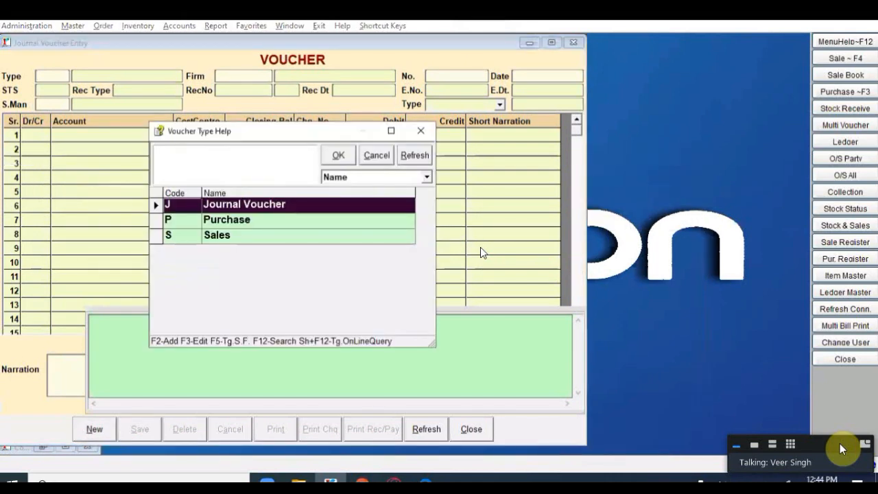
key(Return)
key(Return)
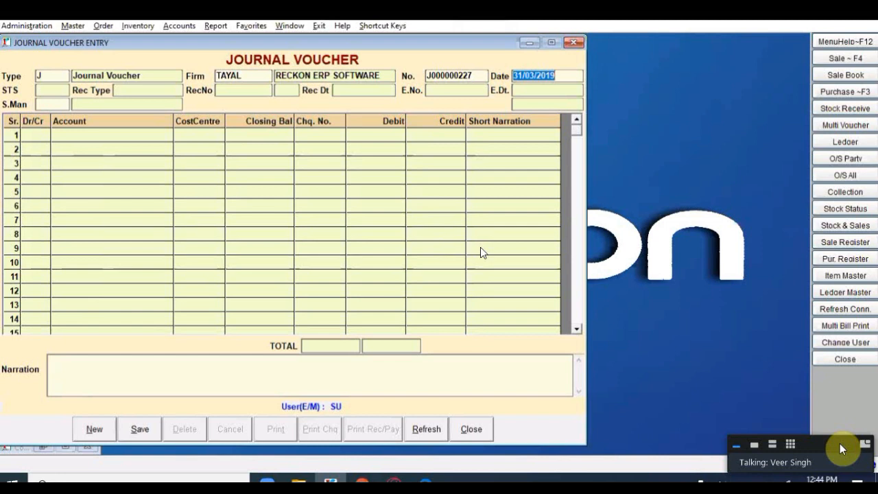
text(28022)
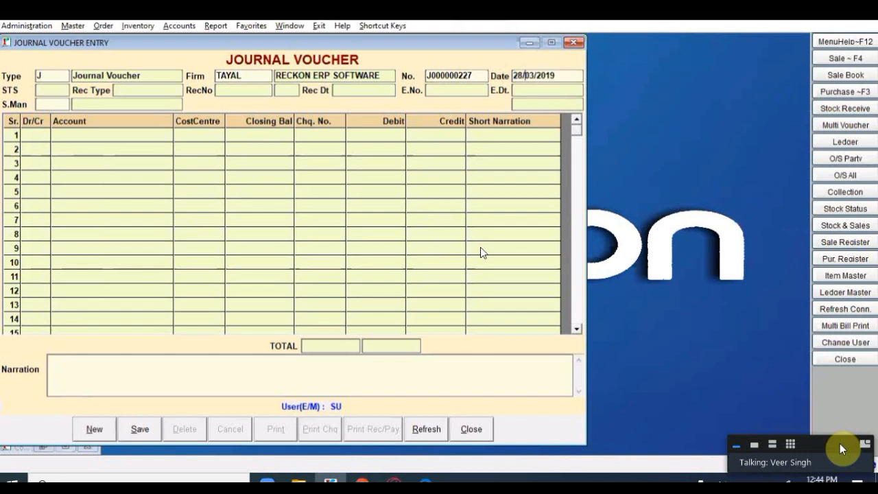
key(Return)
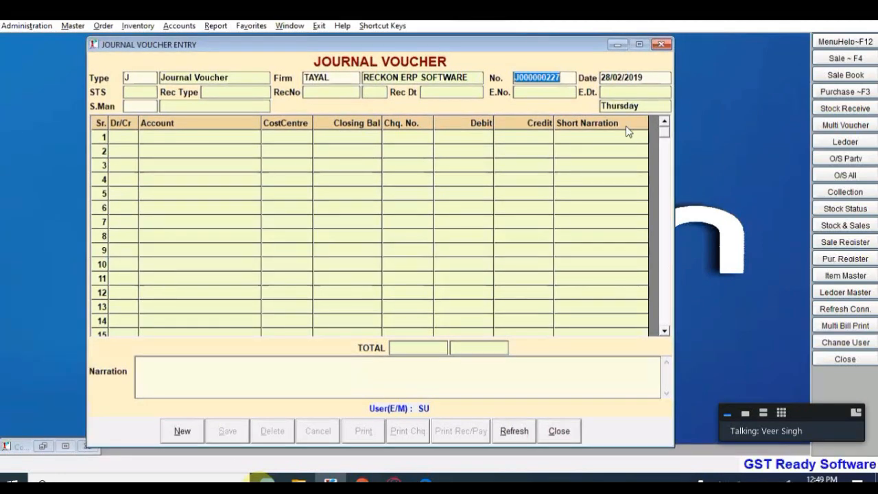
Step: Correct the voucher date's month to 02, making it 28/02/2019
key(Return)
key(BackSpace)
key(BackSpace)
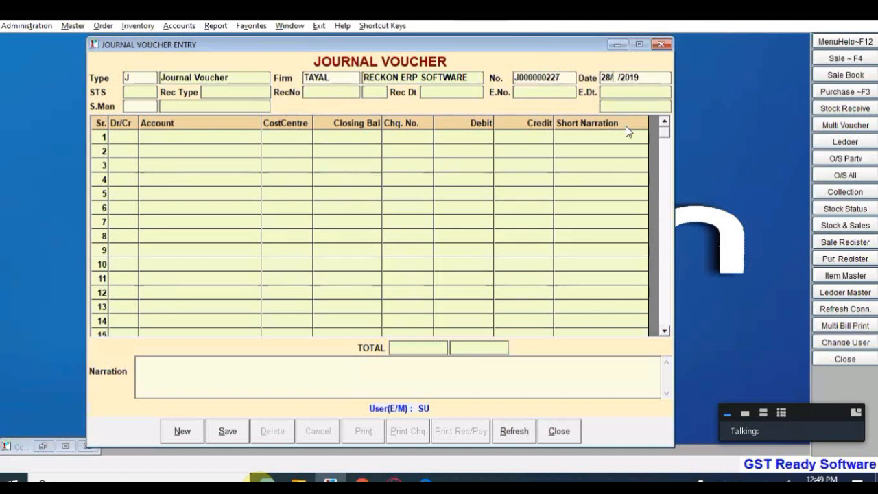
text(02)
key(Return)
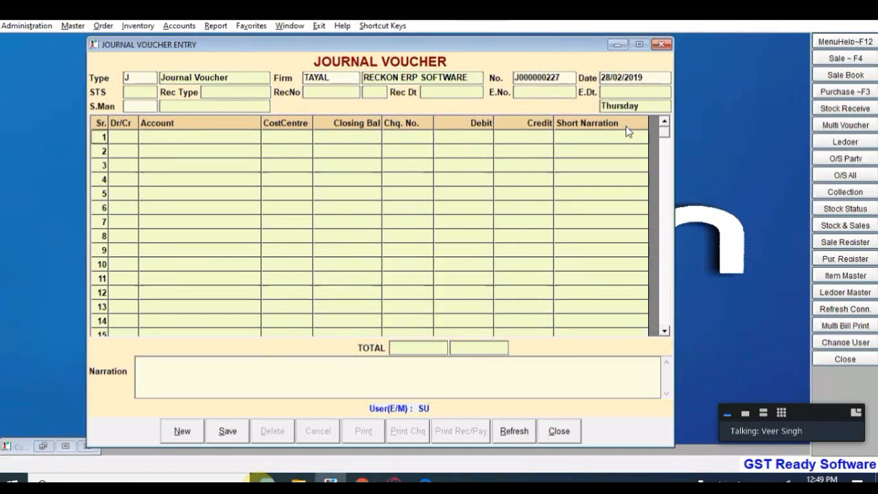
Step: Debit SALARY & WAGES 32000 on the first voucher line
key(Return)
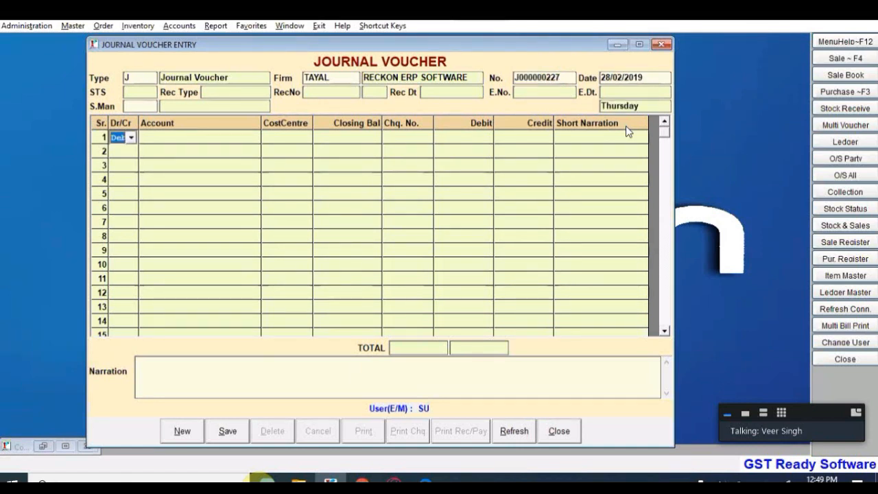
key(Return)
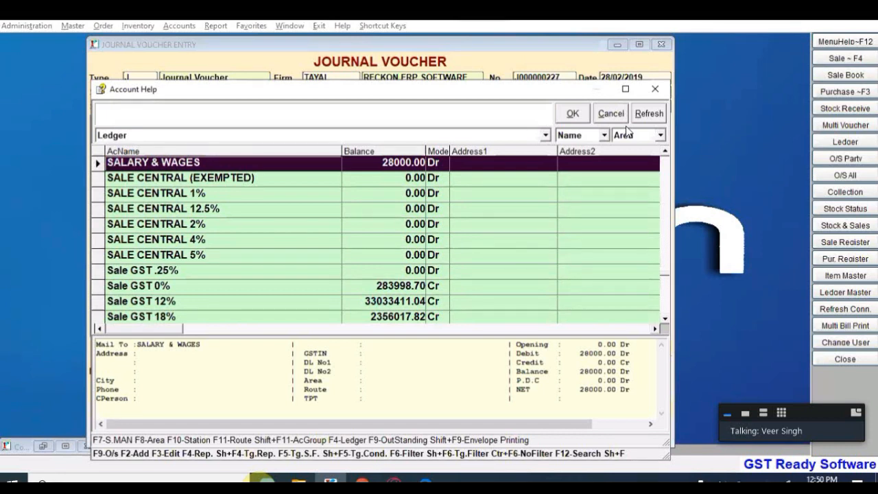
key(Return)
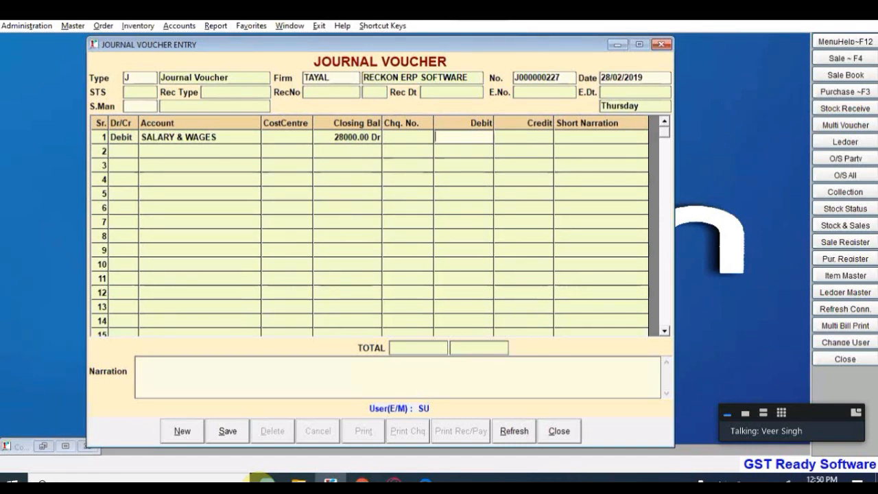
text(32000)
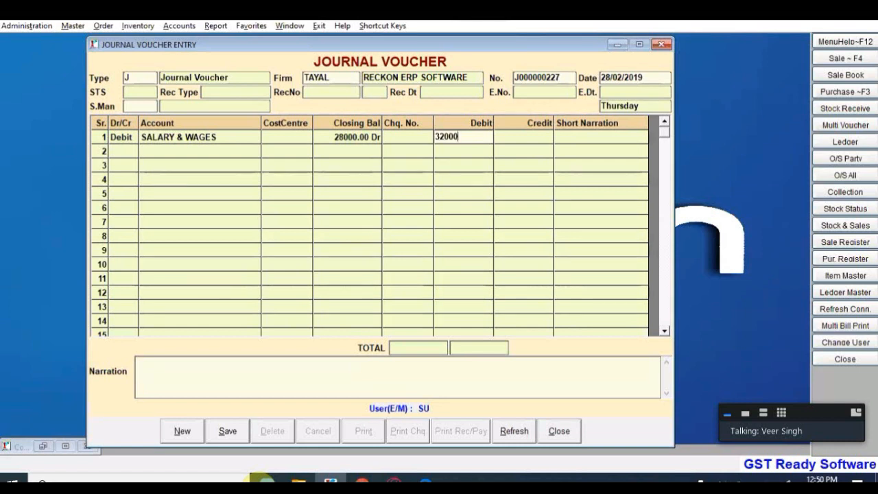
key(Return)
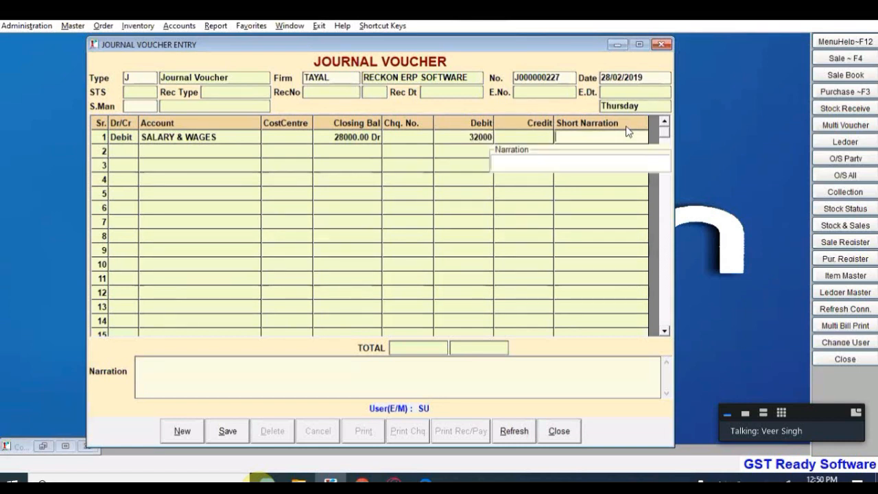
Step: Credit the employee's account 17000 on the second line
key(Return)
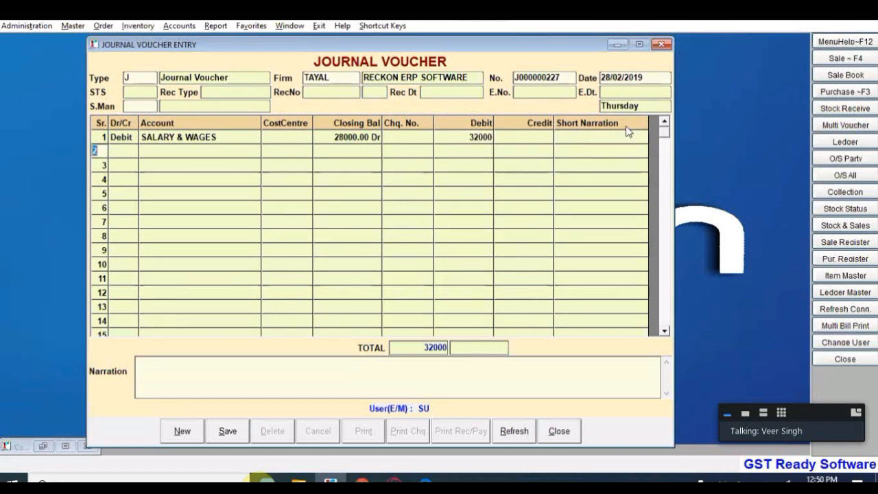
key(Return)
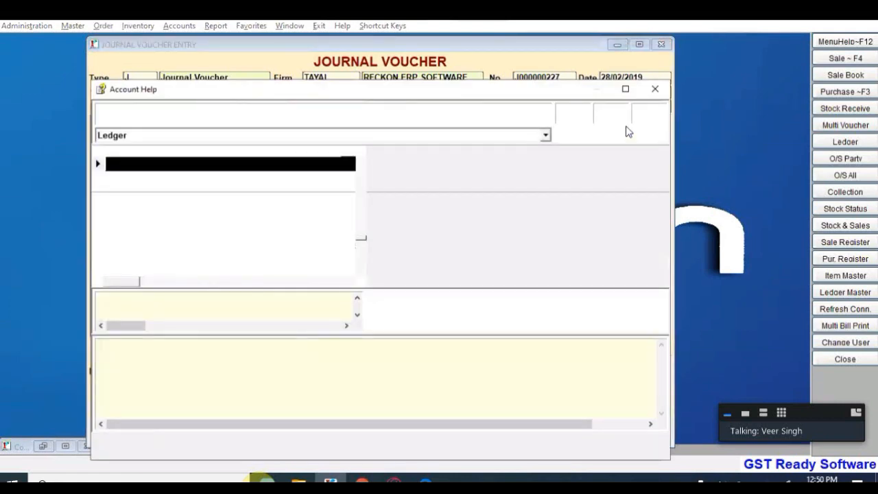
text(HAR)
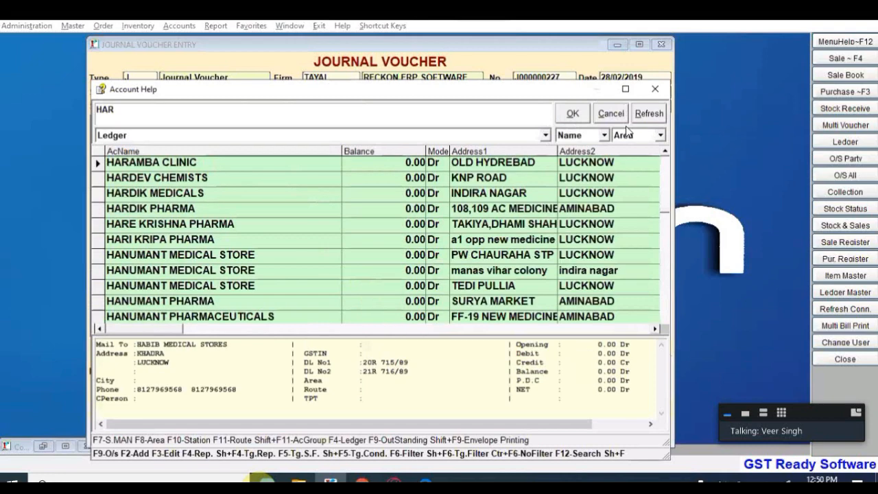
text(SH)
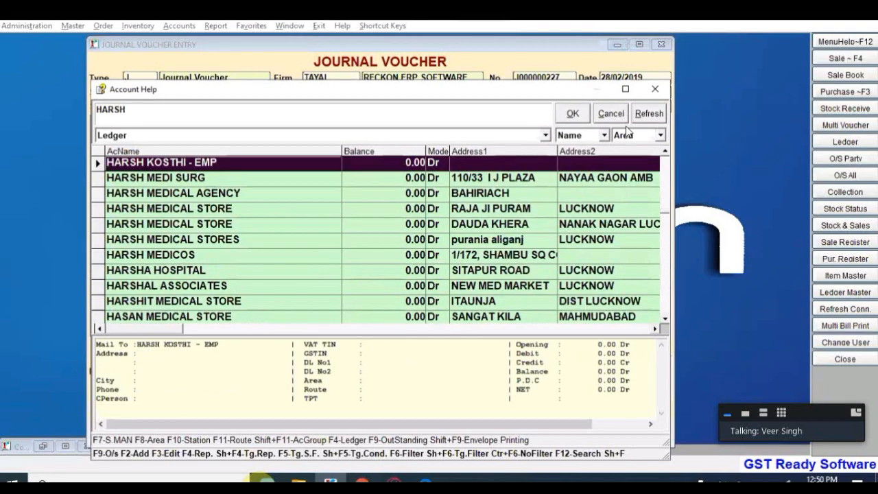
key(Return)
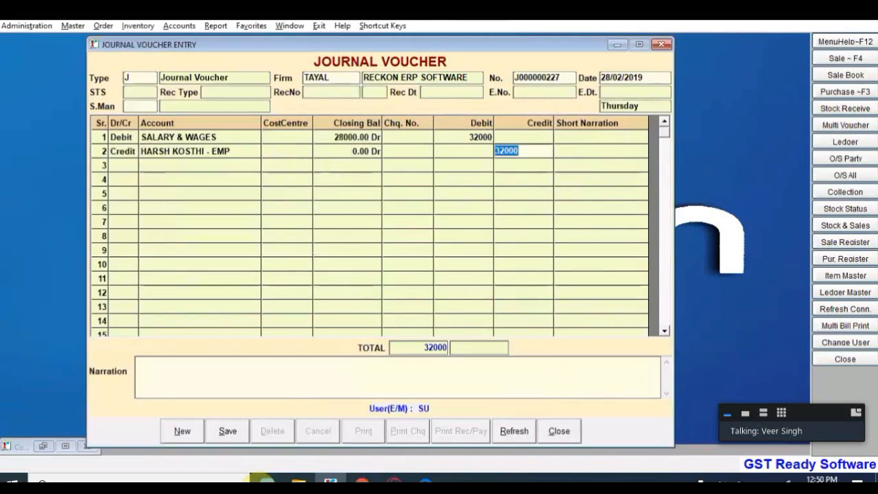
text(17000)
key(Return)
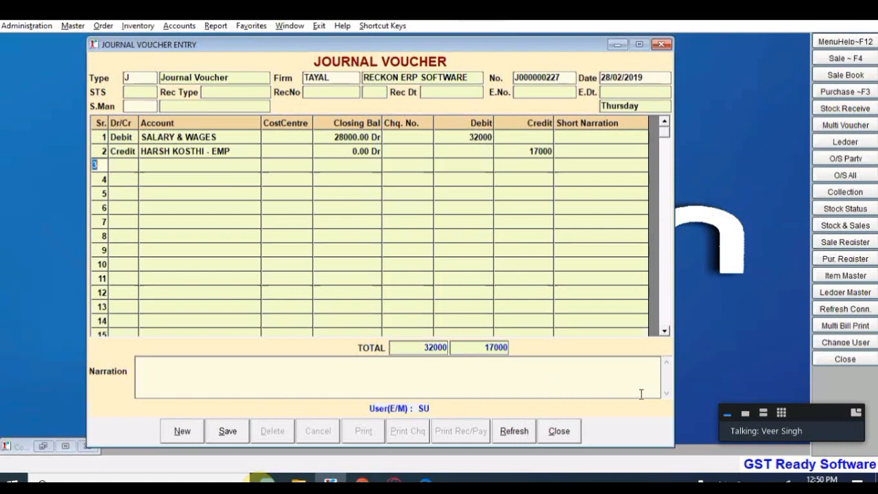
Step: Credit a second employee 15000, add narration 'SALARY FOR THE MONTH OF FEB.2019', and save
key(Return)
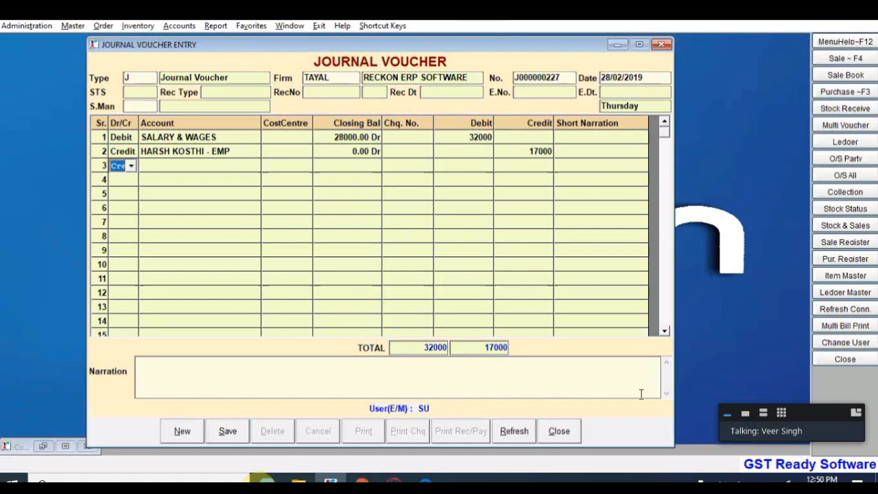
key(Return)
key(Return)
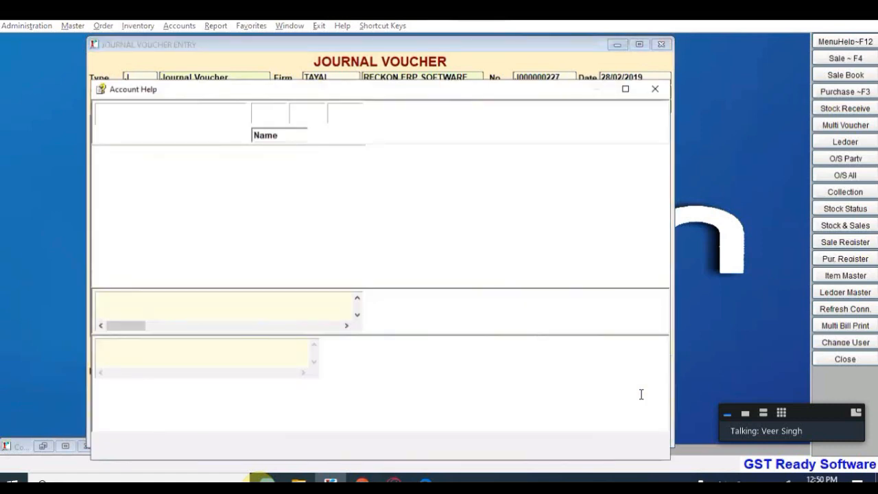
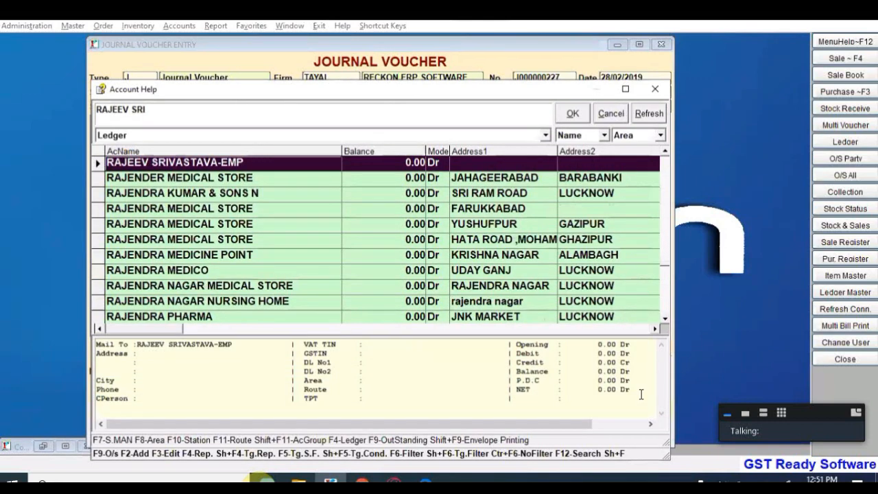
key(Return)
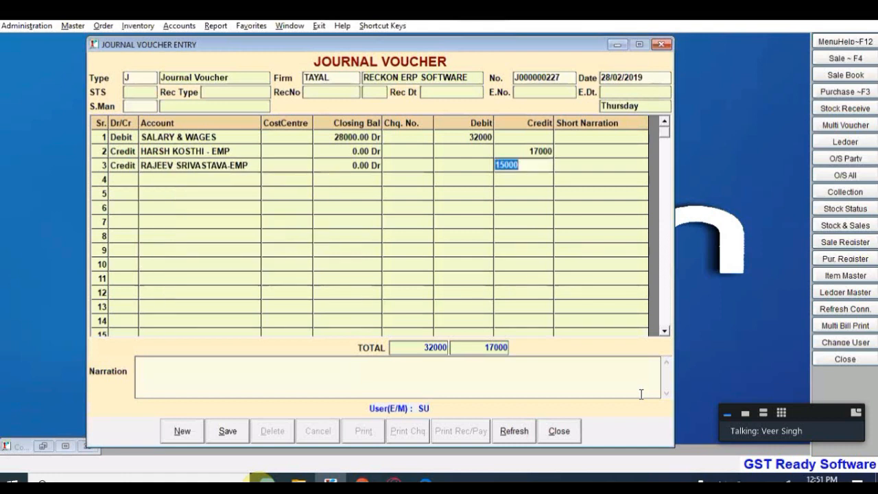
key(Return)
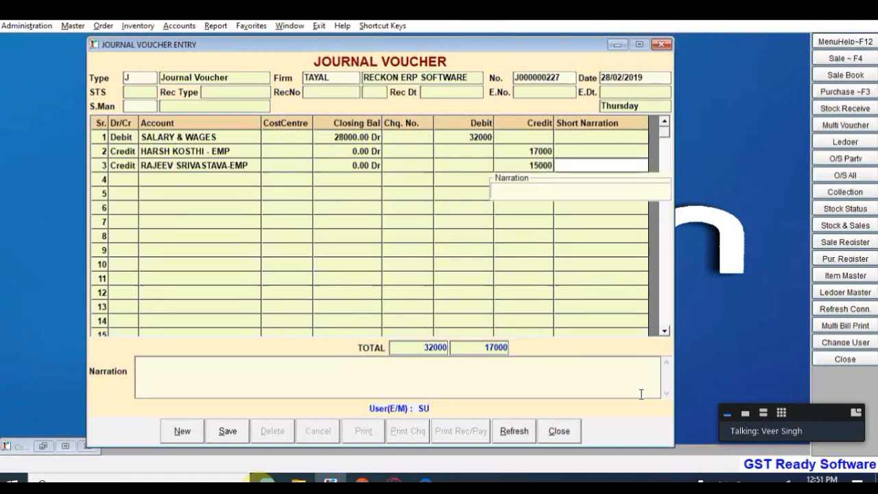
key(Return)
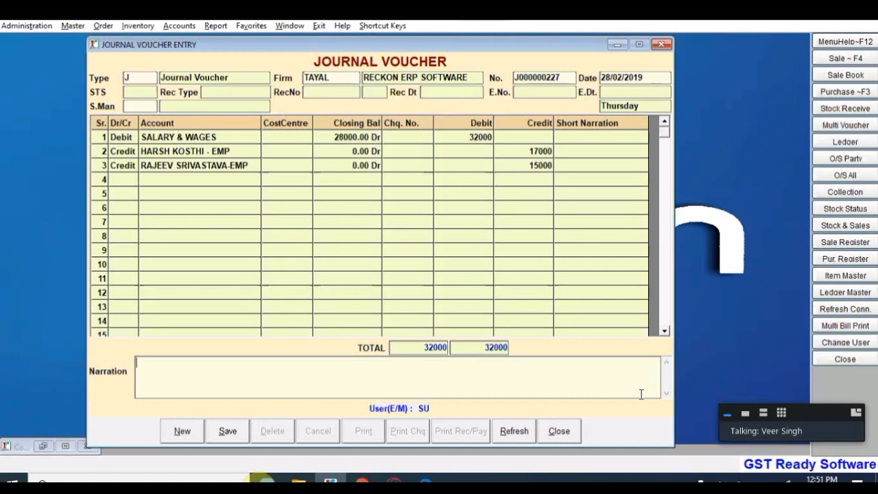
text(SALARY)
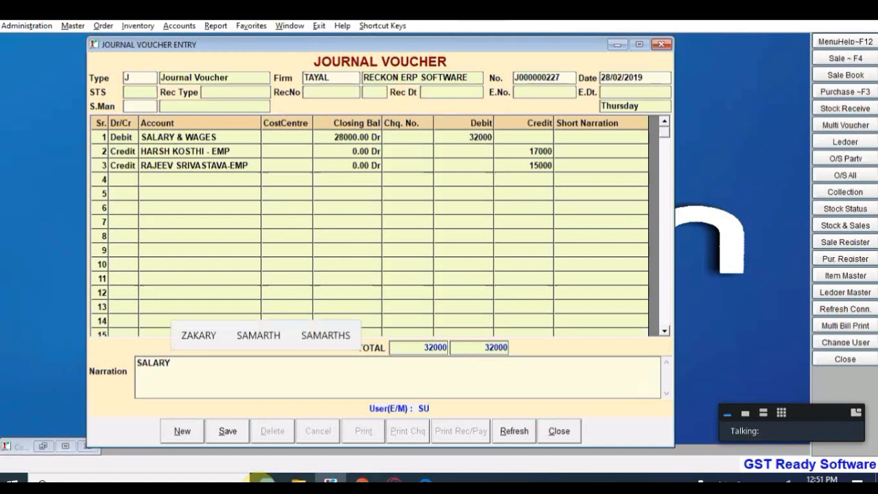
text( FOR THE MONTH OF FEB)
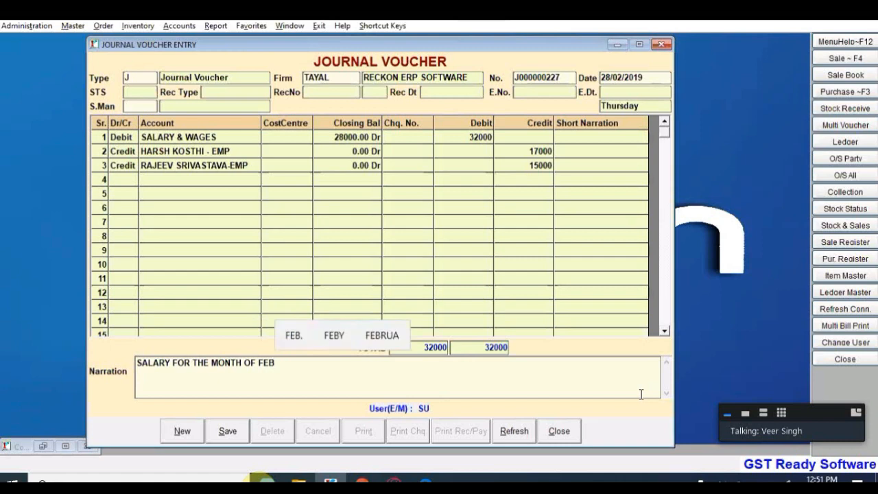
text(.2019)
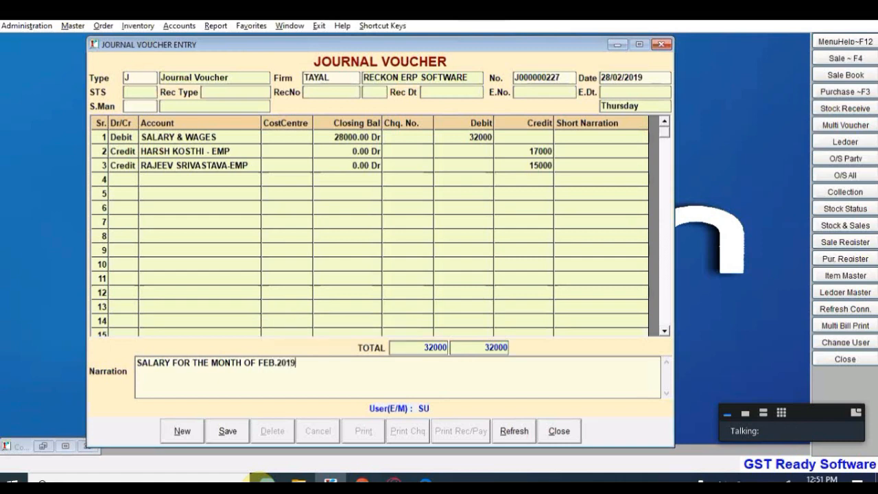
key(Return)
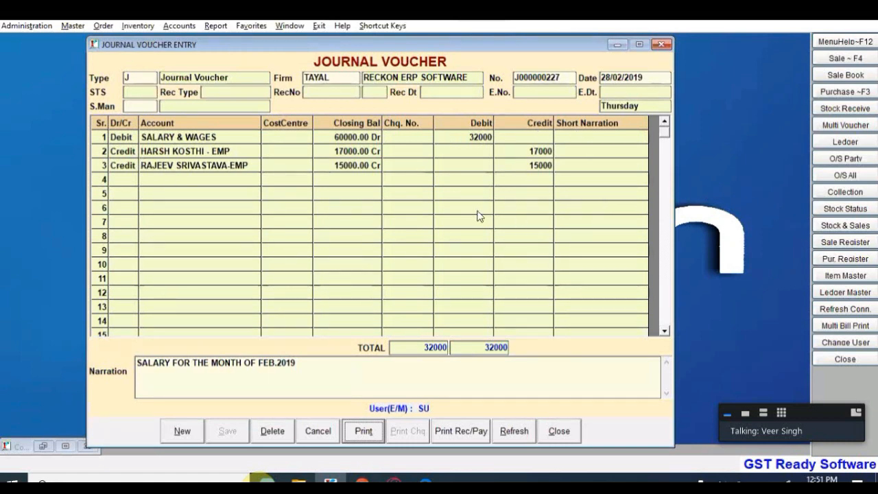
Step: Open the Report menu, dismiss it, then bring up the report categories again
click(218, 29)
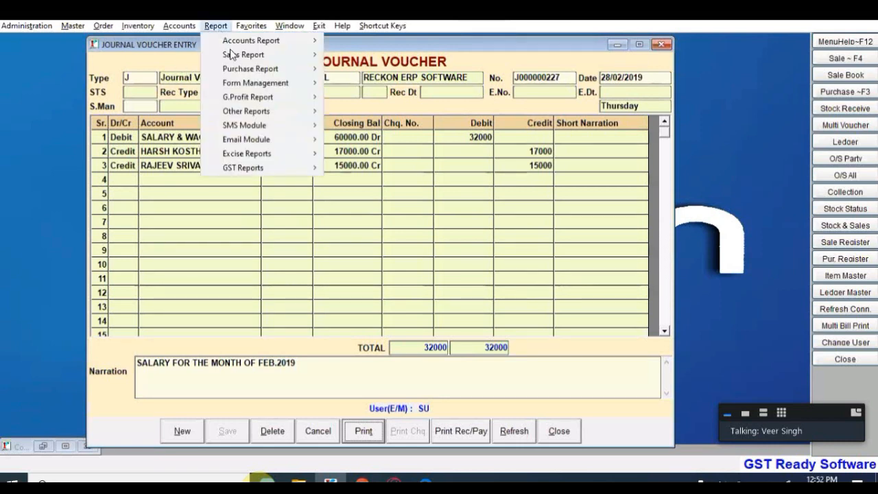
mouse_move(261, 54)
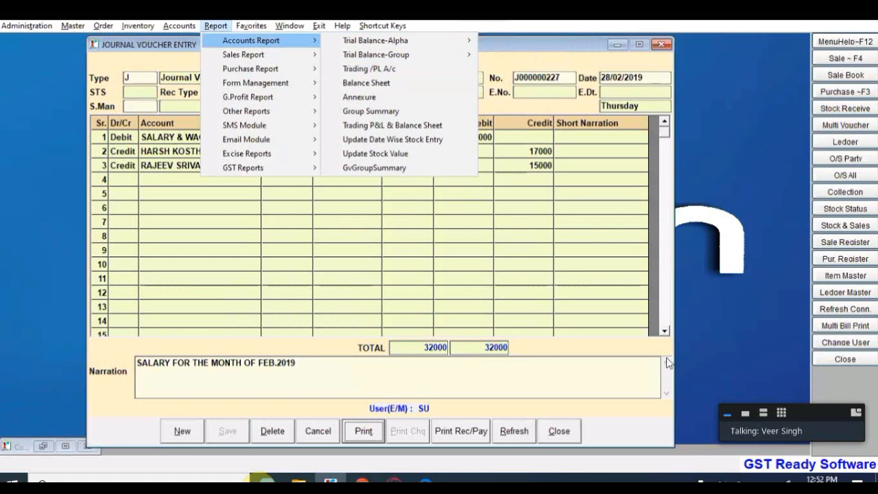
click(656, 430)
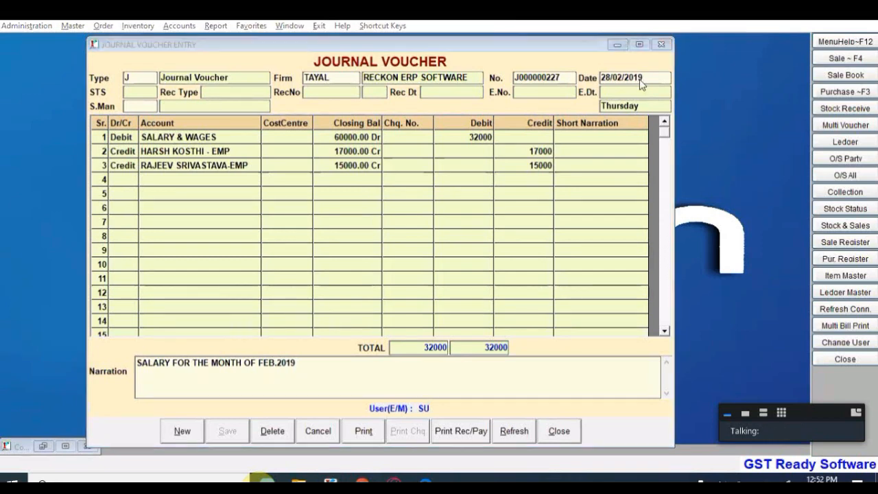
click(215, 26)
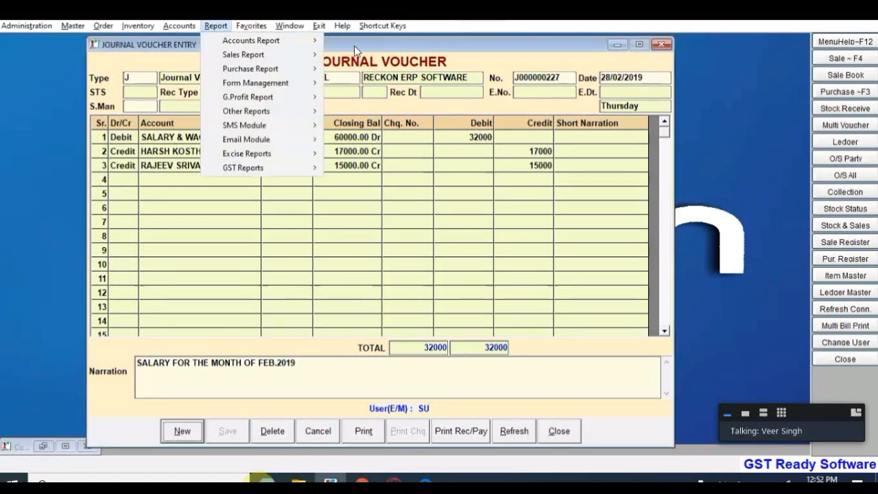
Step: Generate the Trading and P&L report as on 28/02/2019 without firm-as-base-firm
mouse_move(257, 43)
click(364, 69)
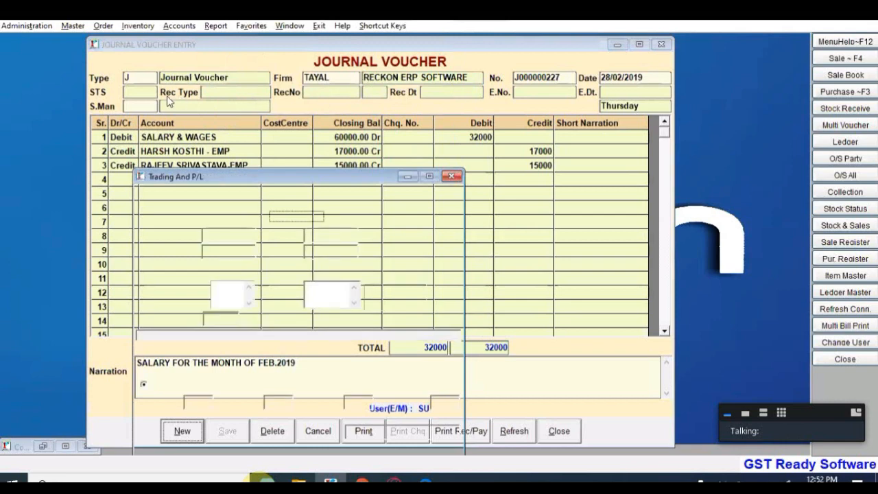
click(120, 101)
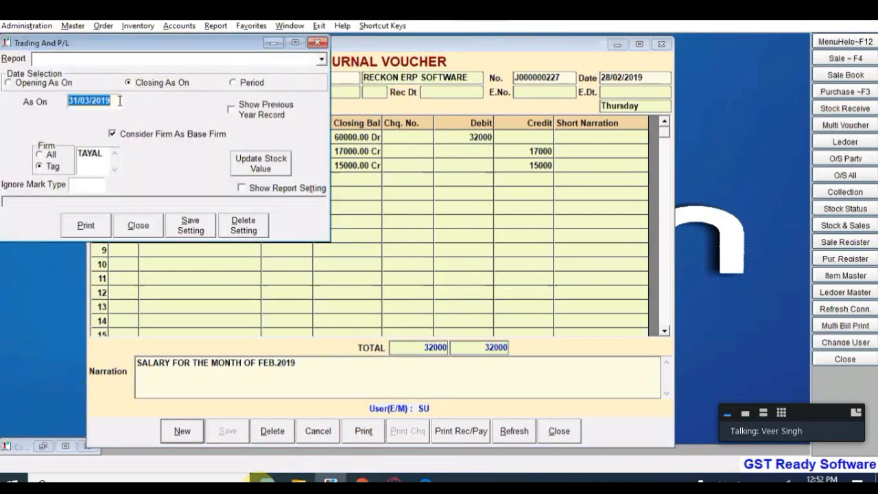
text(28022019)
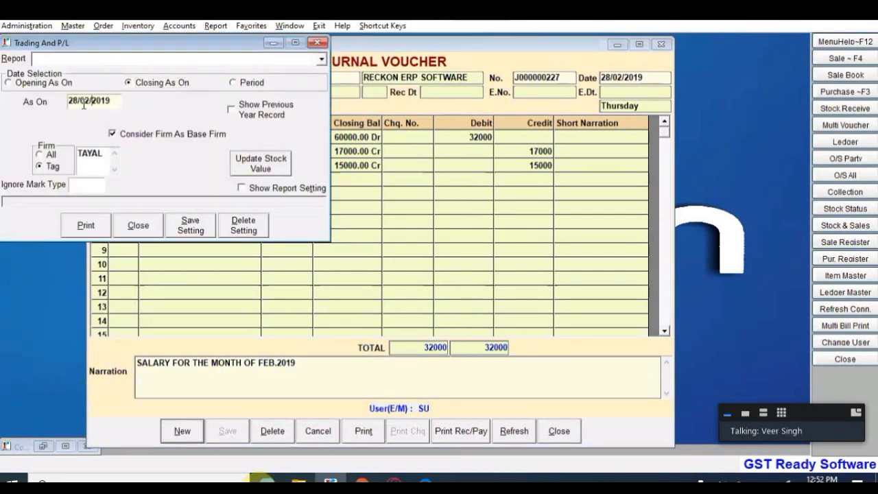
click(214, 133)
click(252, 189)
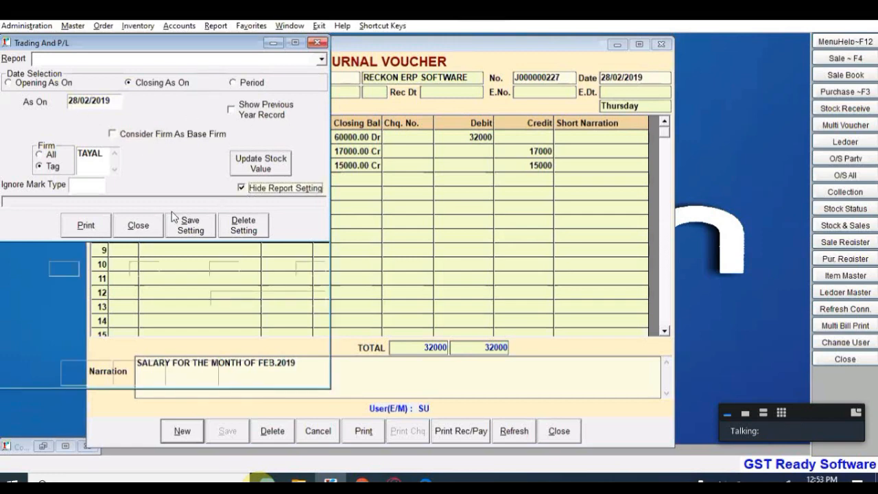
click(82, 372)
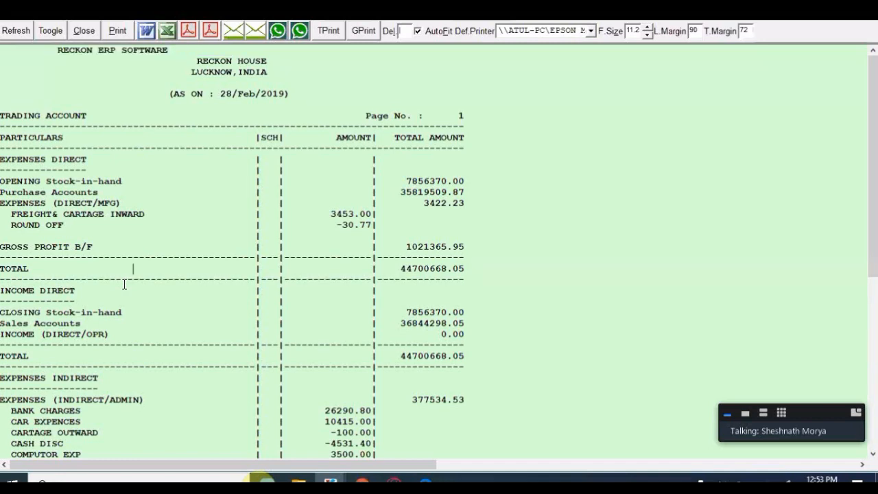
Step: Check Salary & Wages at 60000.00 in the preview, then close it without printing
scroll(124, 284, down, 7)
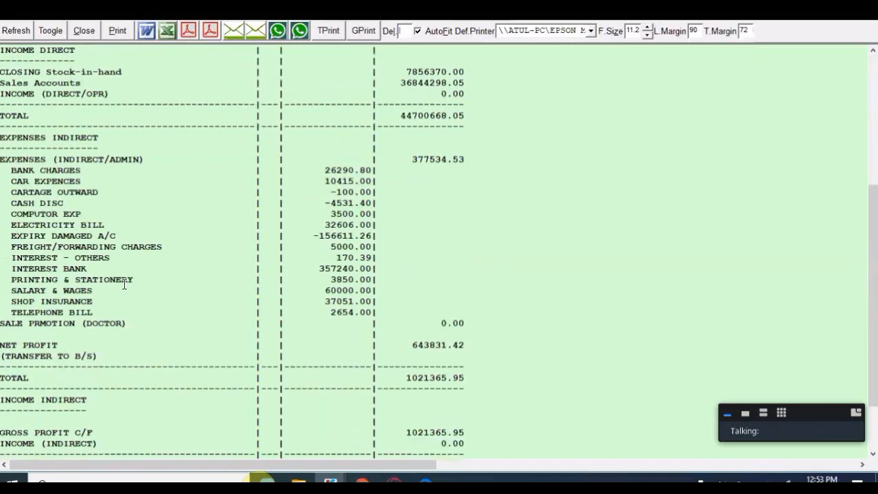
drag(17, 293, 368, 295)
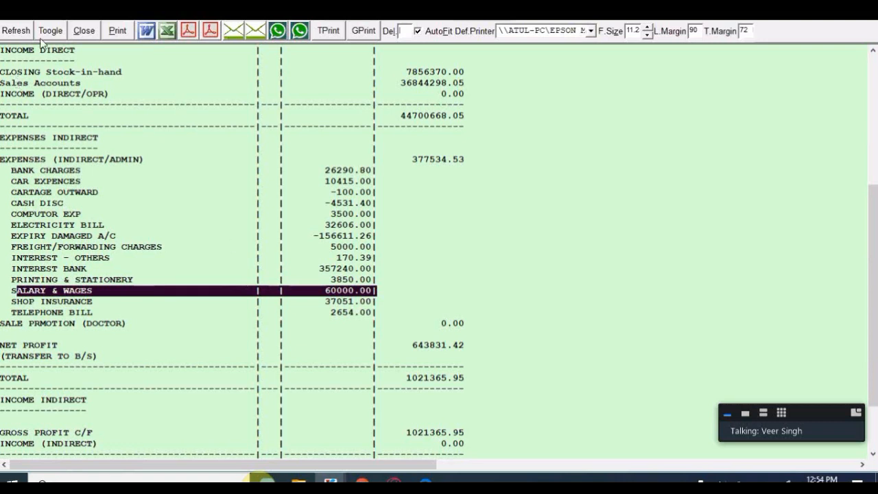
click(86, 35)
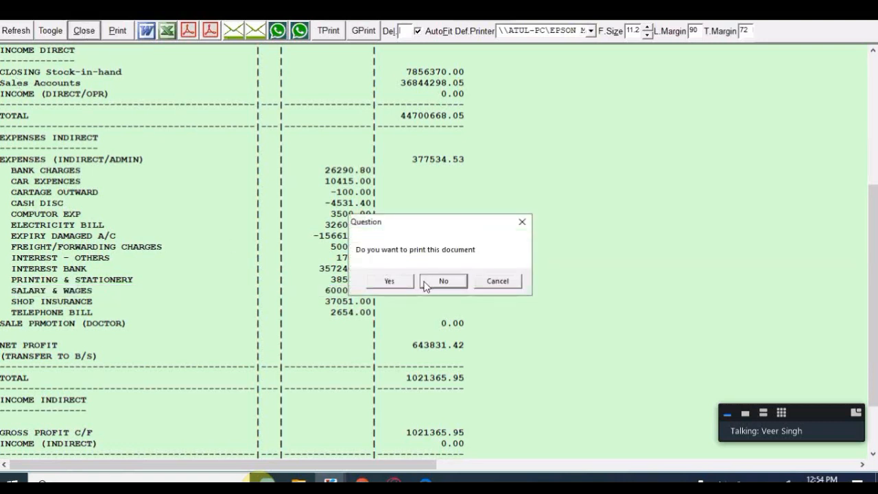
click(426, 284)
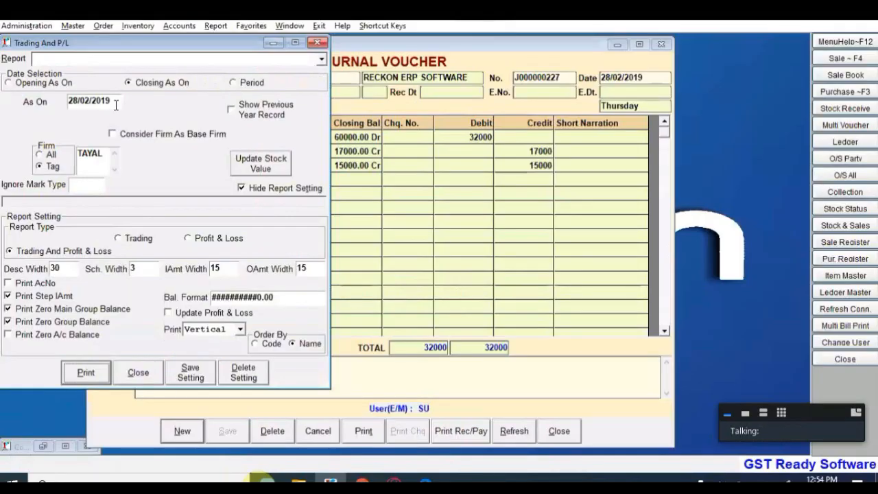
Step: Set the report period from 01/02/2019 to 28/02/2019
click(233, 82)
key(Return)
text(01)
key(Return)
text(28/02)
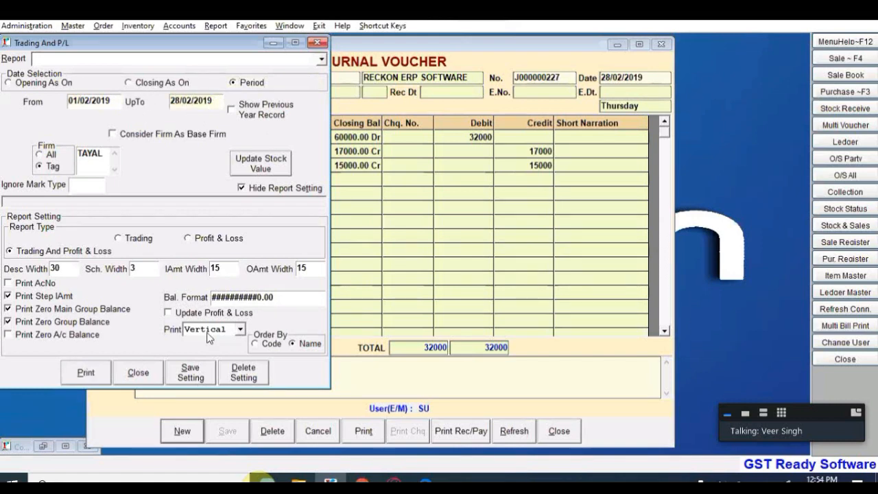
Step: Preview the report in horizontal layout and check Salary & Wages at 32000.00
click(240, 329)
click(206, 351)
click(85, 371)
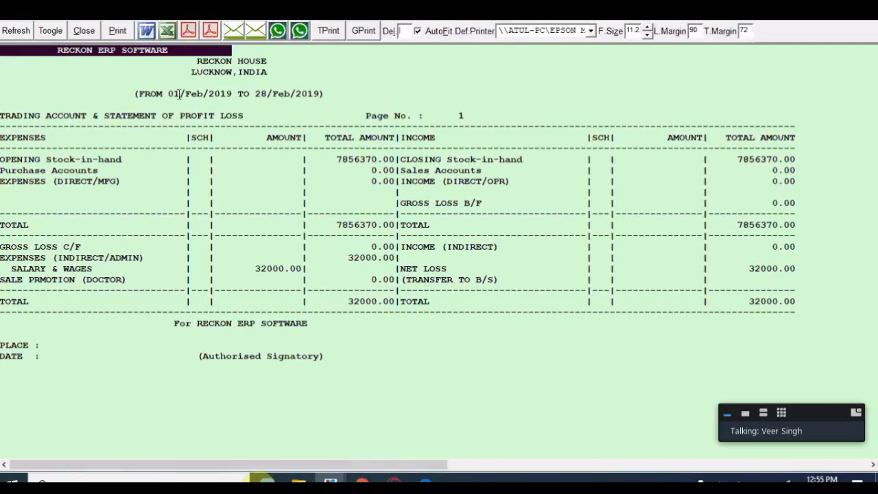
drag(179, 94, 254, 96)
drag(237, 269, 328, 271)
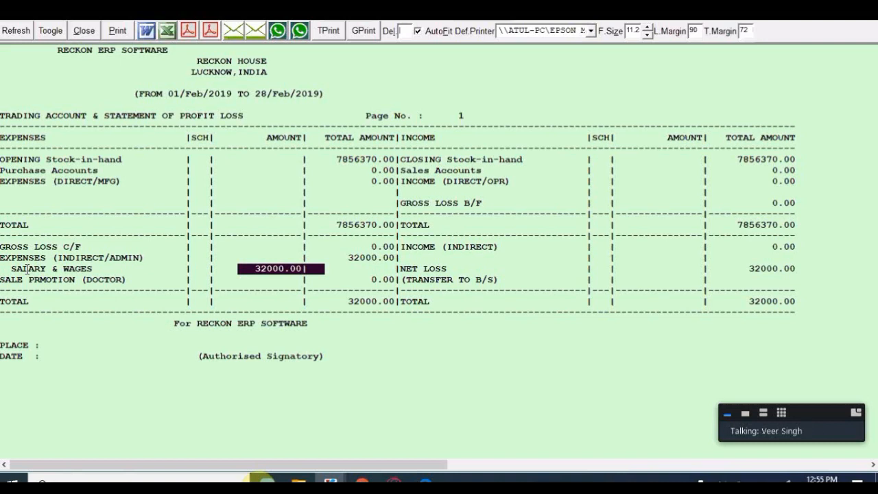
drag(11, 268, 279, 271)
click(279, 272)
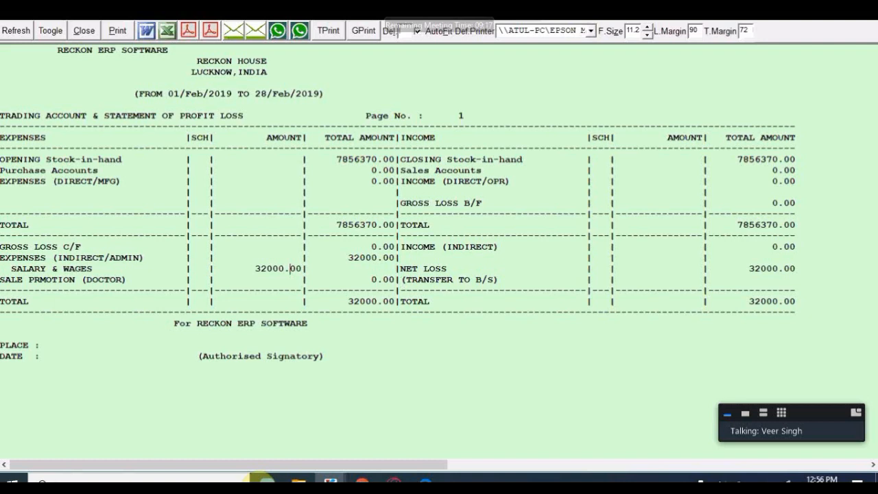
Step: Close the Trading and P&L preview without printing and exit its setup window
drag(28, 269, 98, 269)
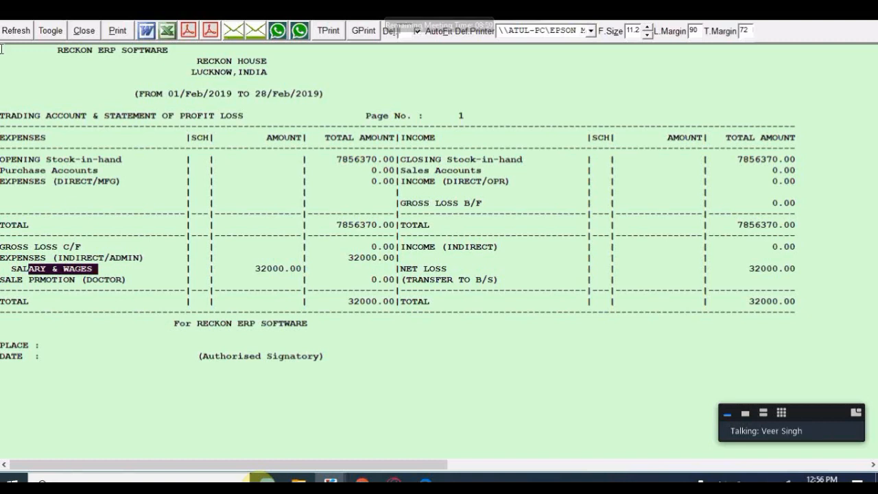
click(85, 31)
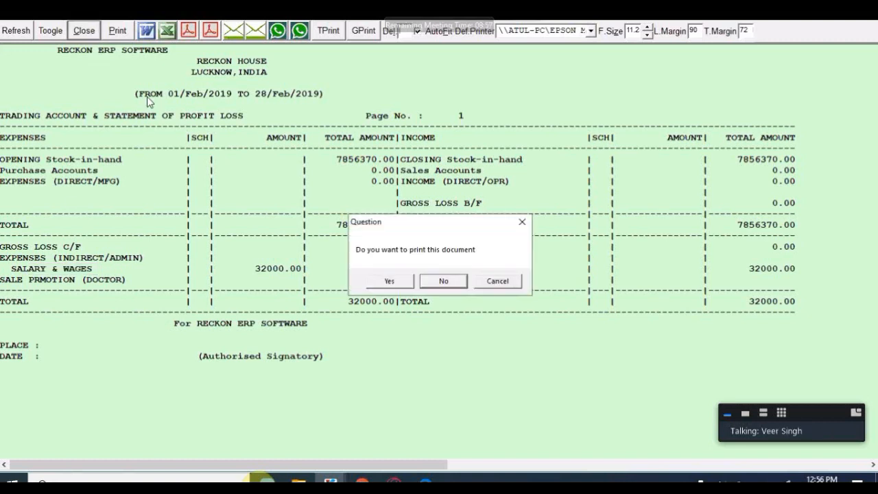
click(443, 282)
click(138, 372)
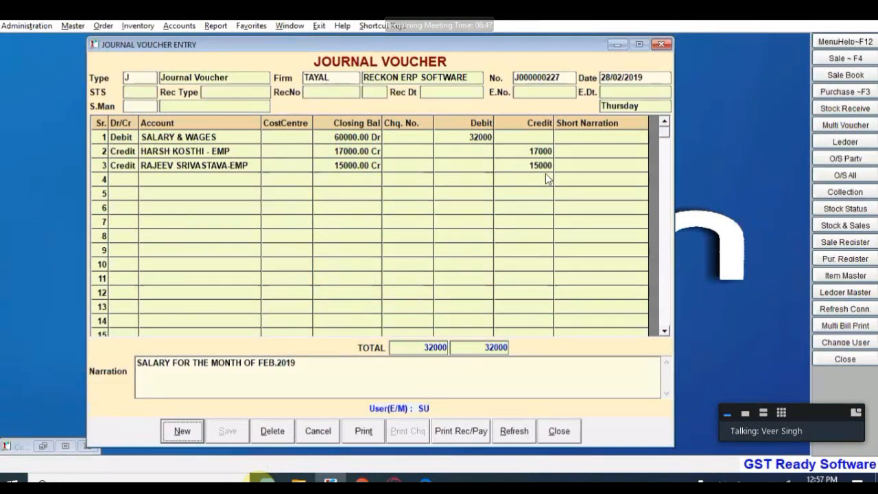
Step: Close the journal voucher and open a new Payment Voucher from Accounts > Voucher Entry
click(547, 433)
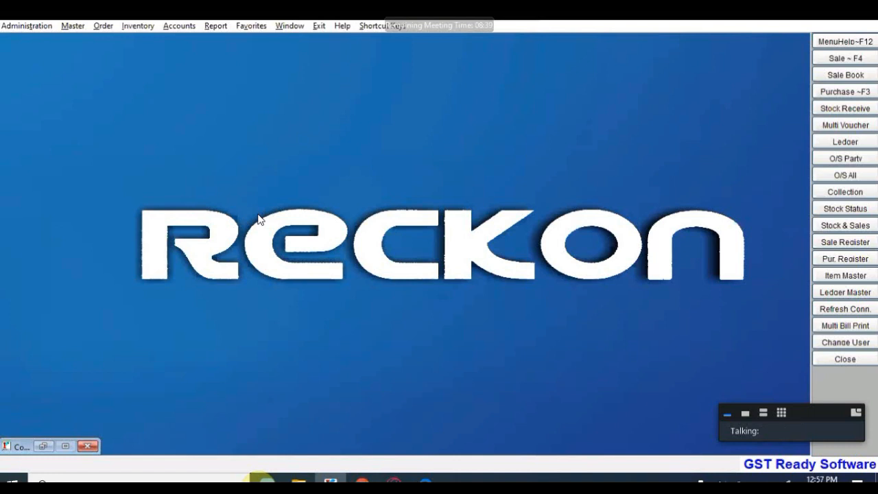
click(177, 27)
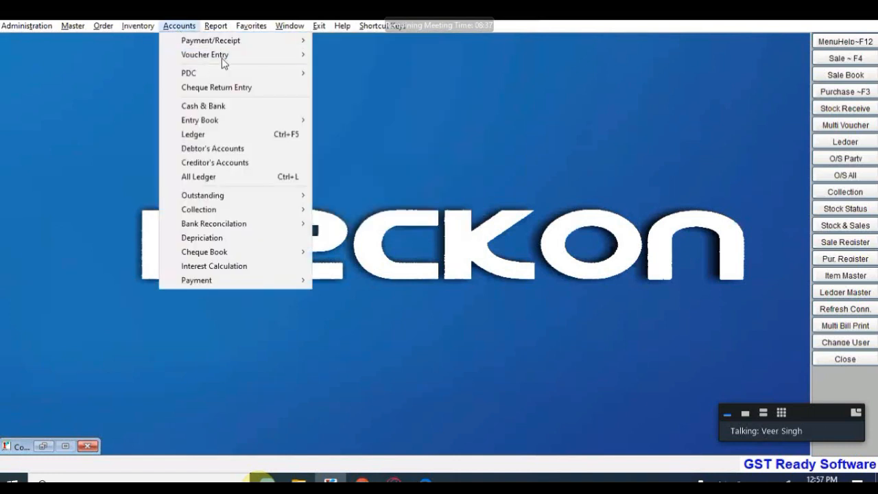
mouse_move(231, 54)
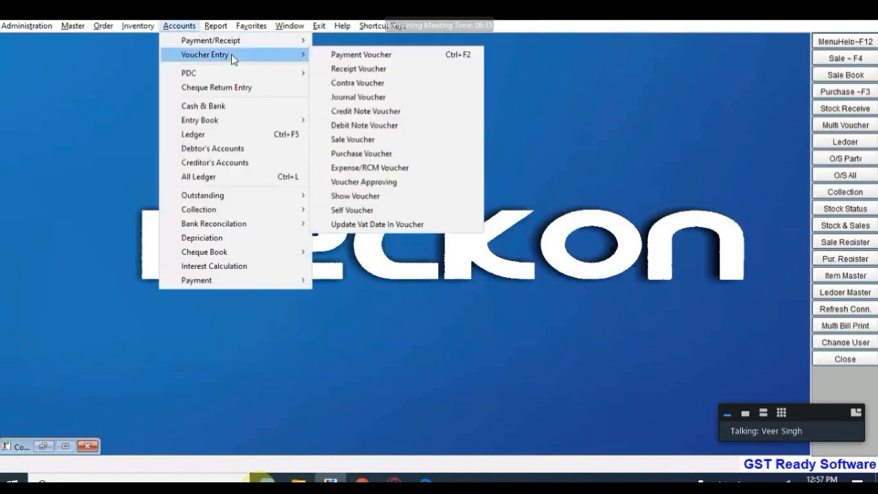
click(376, 61)
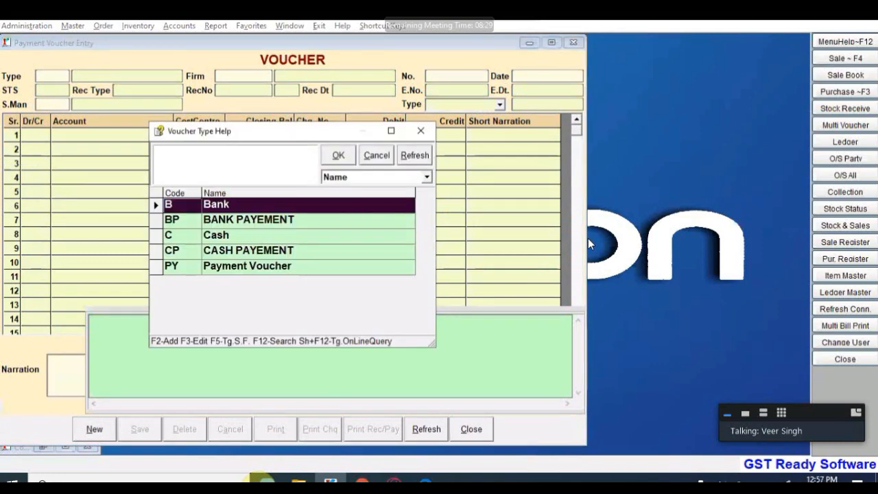
Step: Start a CP cash payment voucher for the TAYAL firm dated 01/03/2019
key(Down)
key(Down)
key(Down)
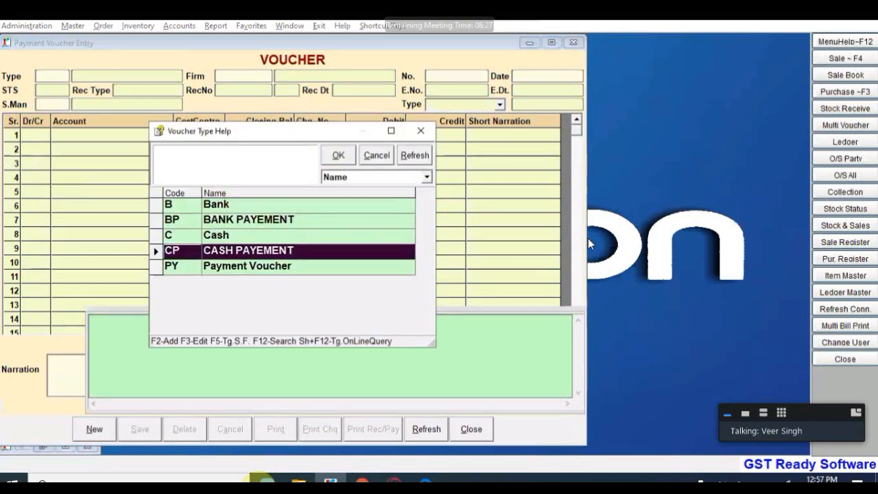
key(Return)
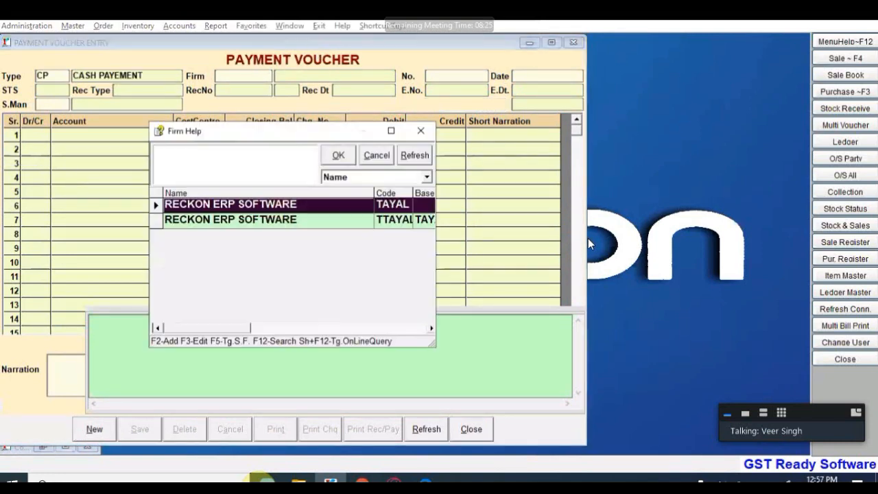
key(Return)
key(Return)
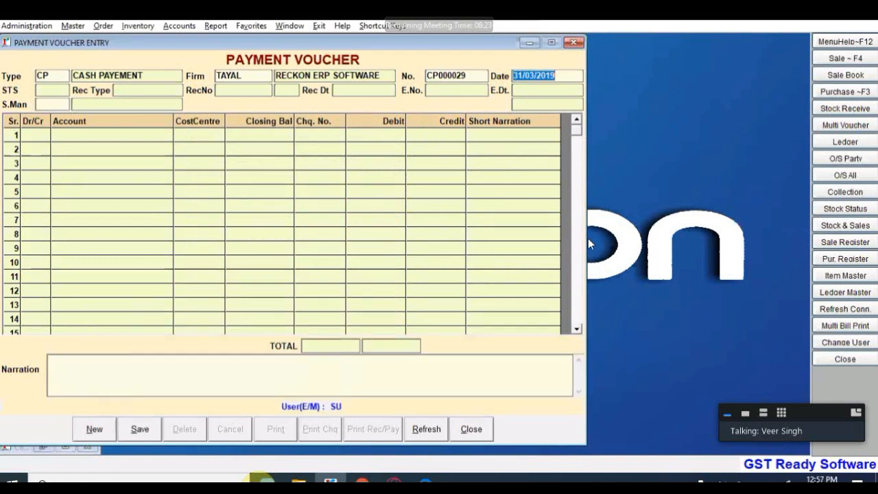
text(01/)
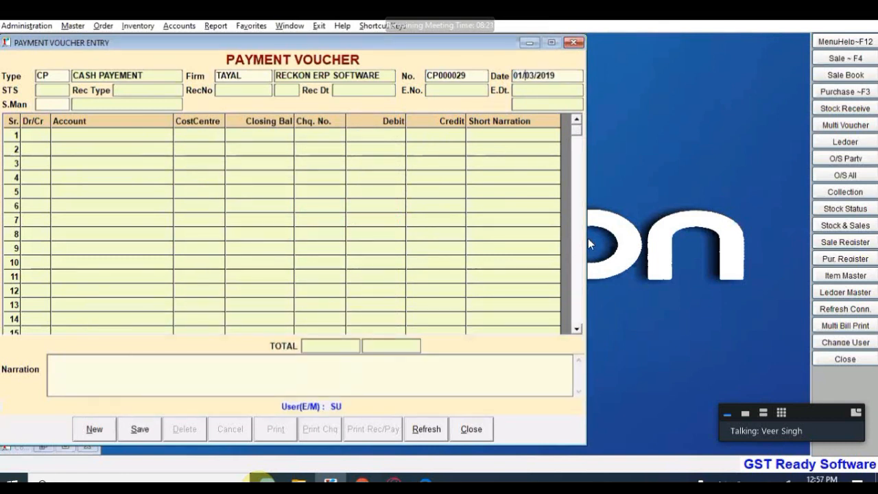
key(BackSpace)
text(0)
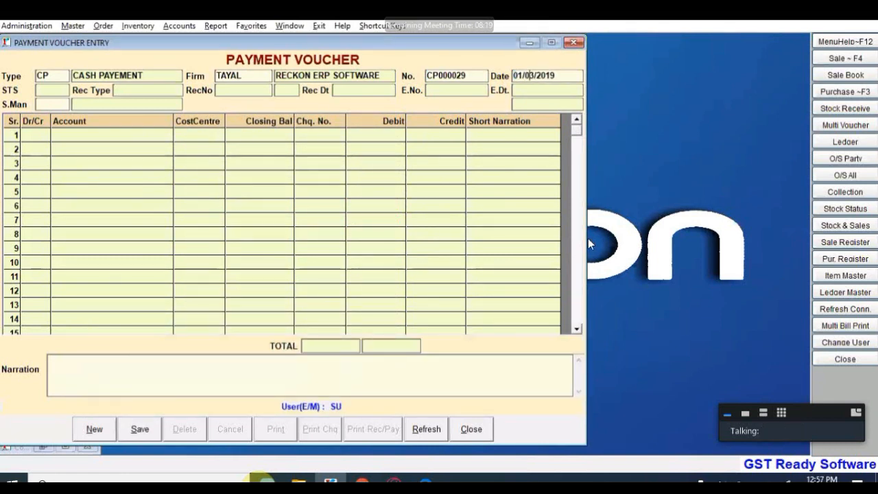
key(Return)
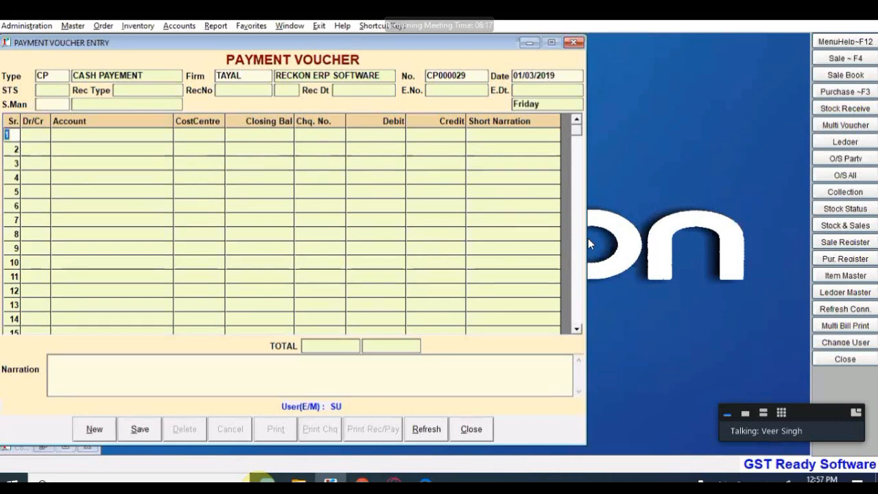
Step: Debit the employee ledger 5000 and credit CASH 5000
key(Return)
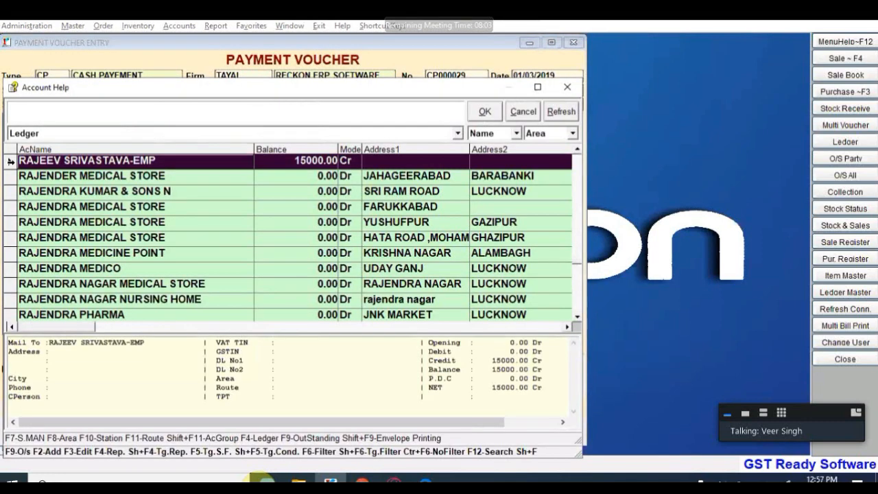
key(Return)
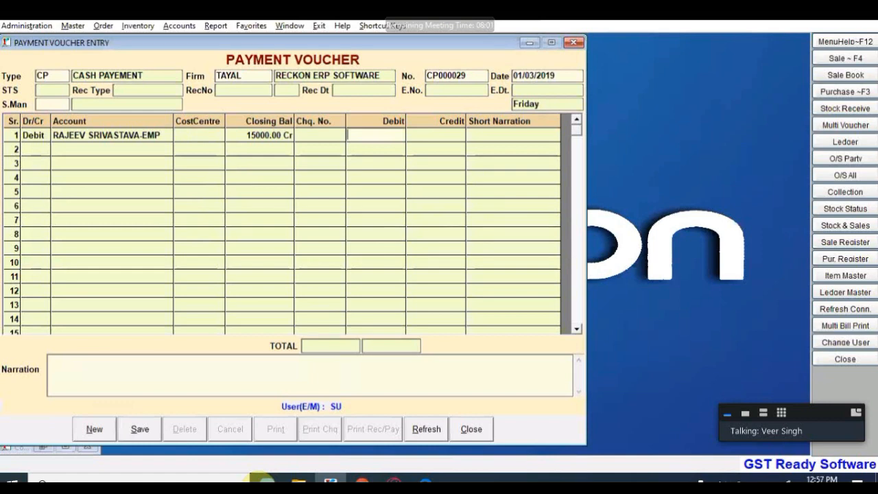
text(5000)
key(Return)
key(Return)
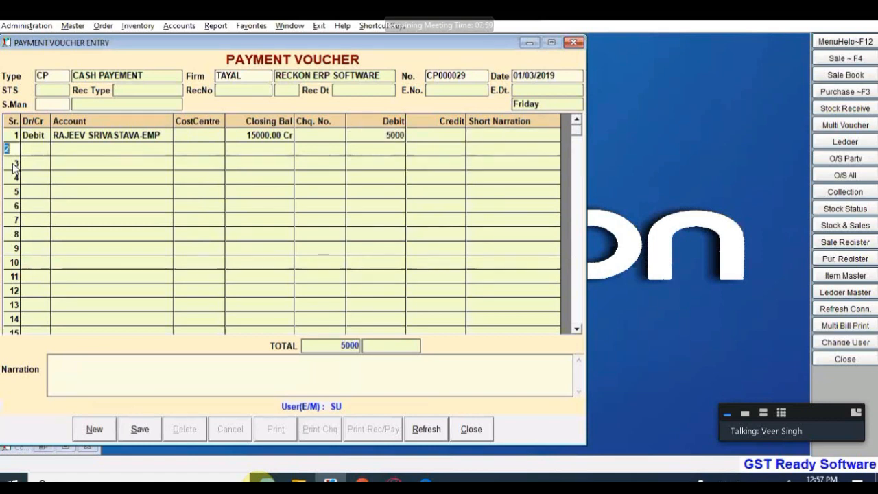
key(Return)
key(Return)
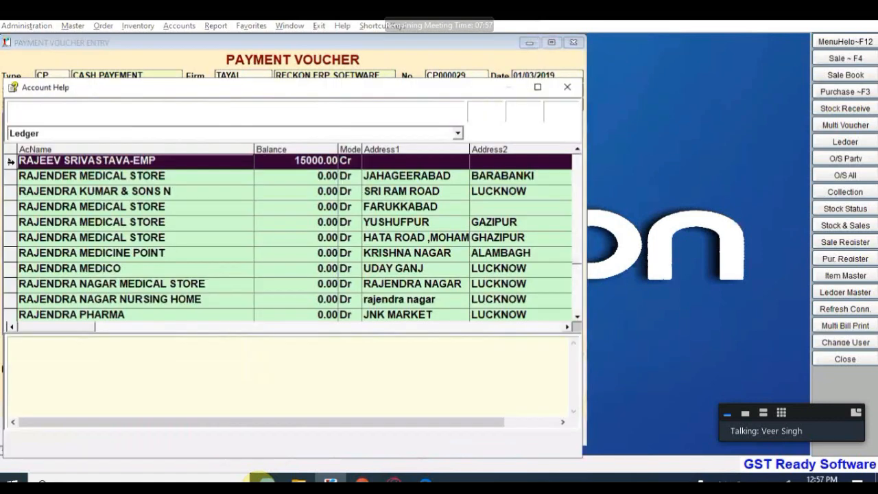
text(CAS)
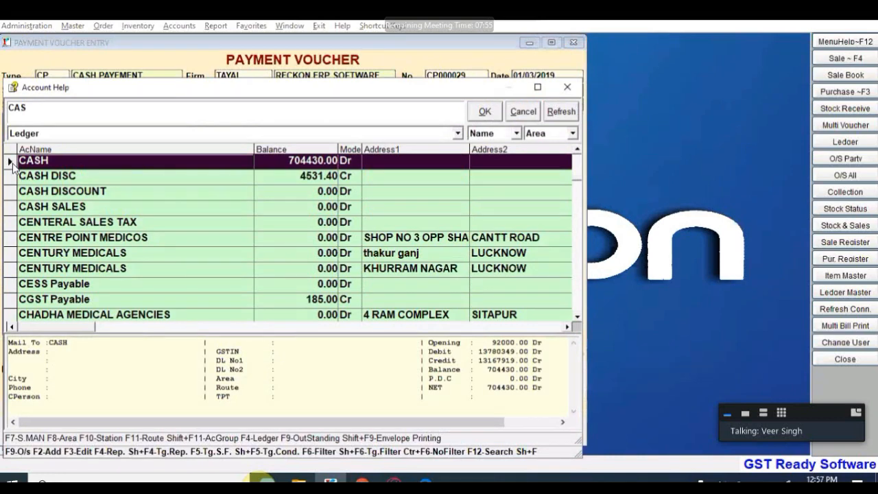
key(Return)
key(Return)
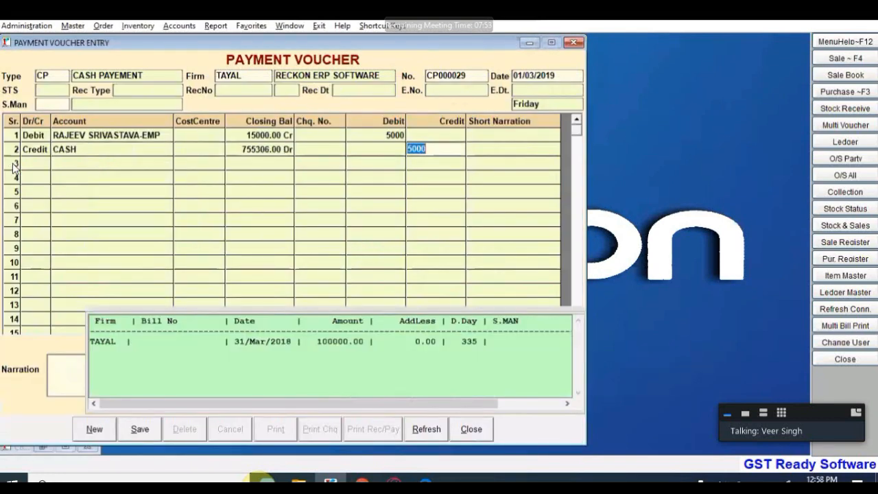
key(Return)
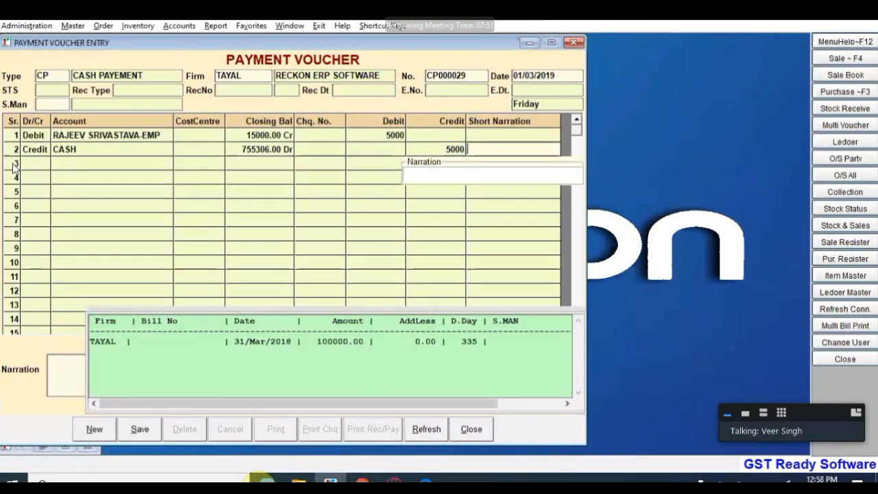
Step: Add the advance narration and save voucher CP000029
key(Return)
text(ADVANCE)
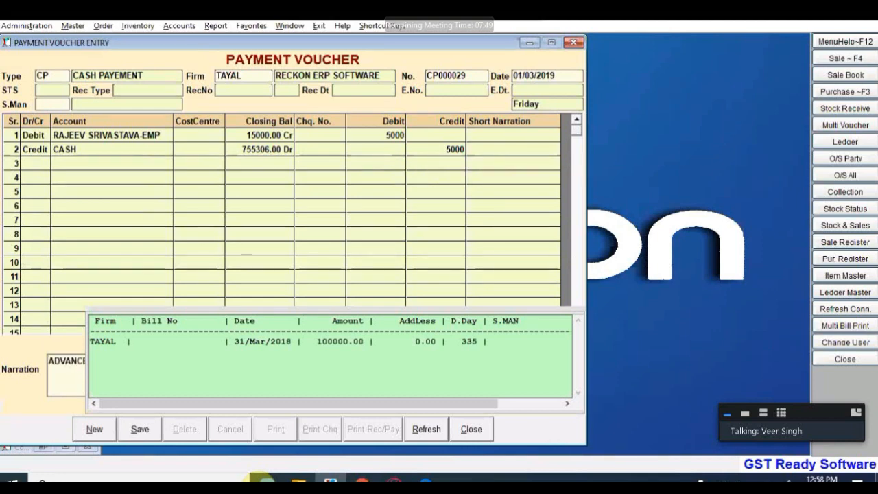
key(Return)
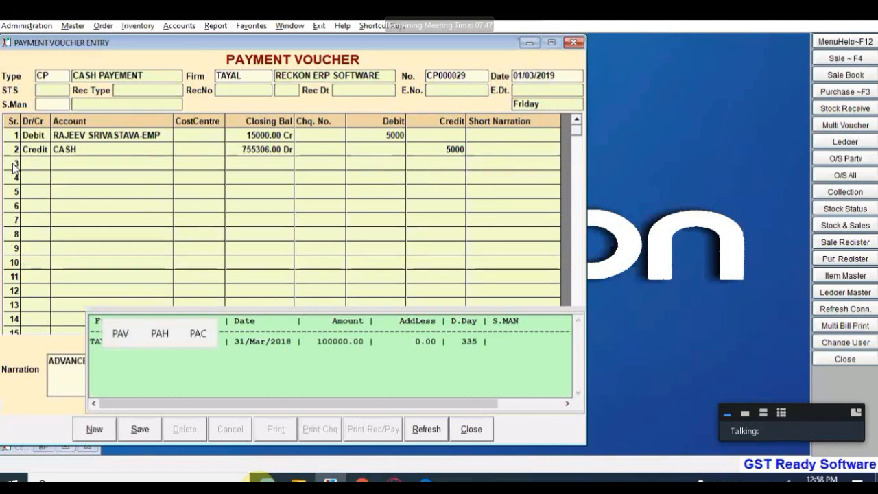
text(Y)
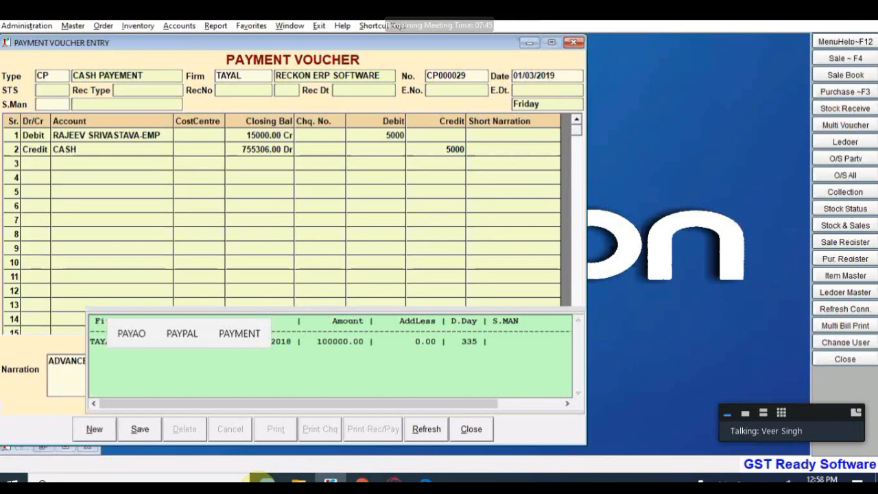
text( TO)
key(Return)
key(Return)
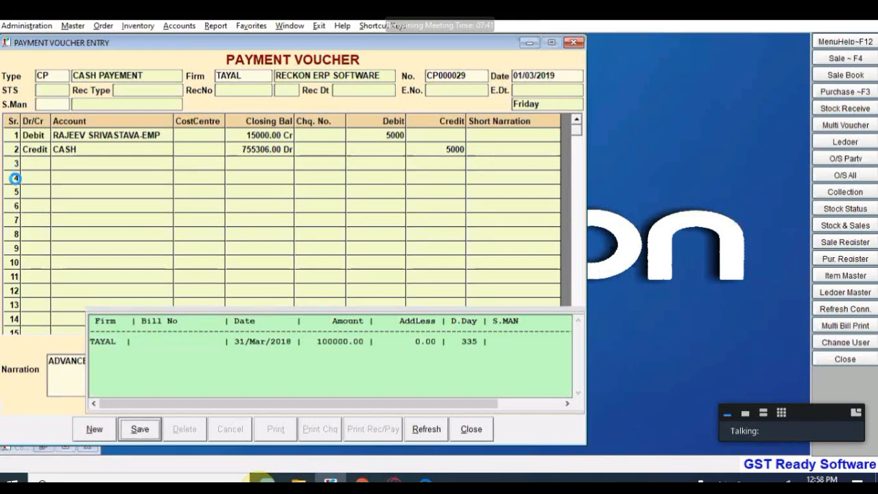
click(89, 428)
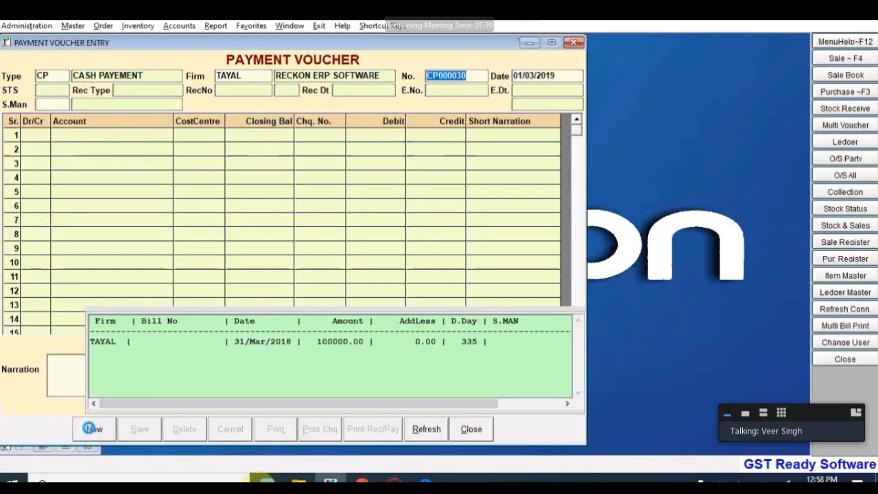
Step: Reopen voucher CP000029 from the voucher list to check it, then start a fresh payment voucher
double_click(466, 76)
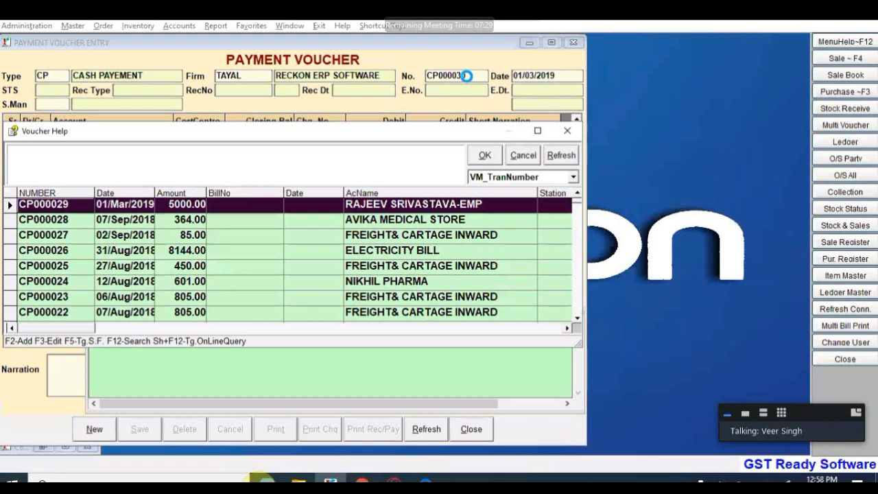
key(Return)
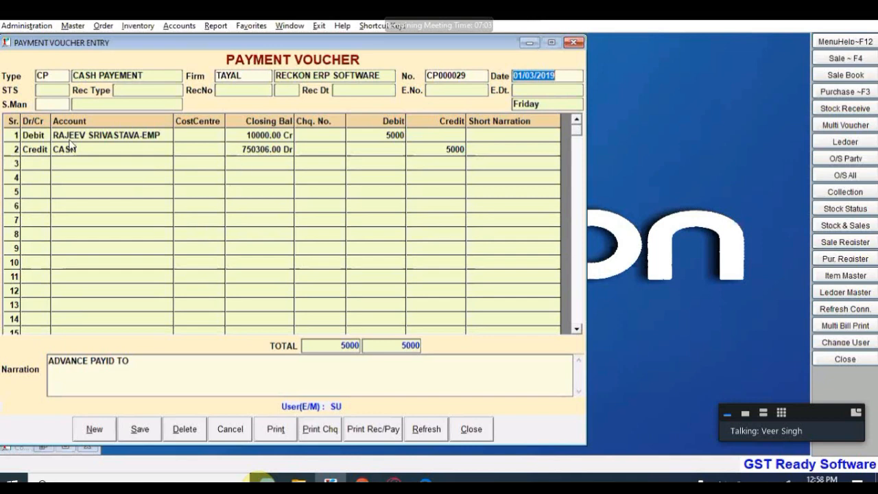
click(94, 430)
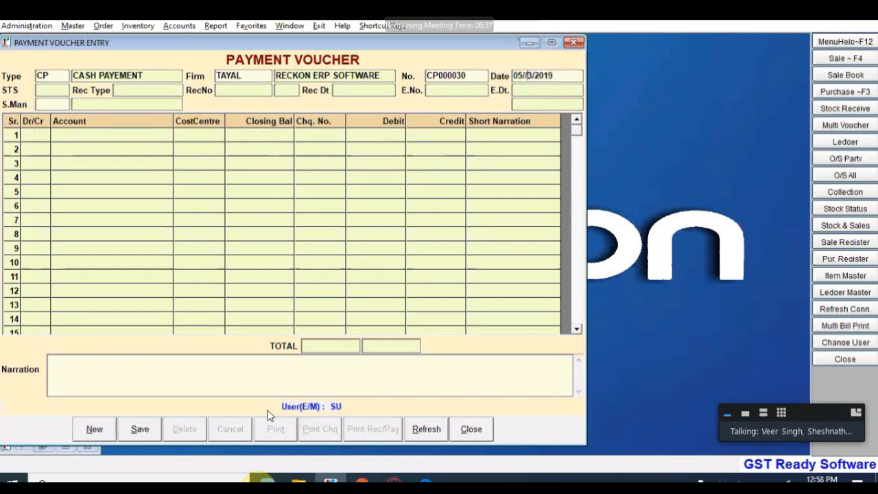
Step: Date the payment 05/03/2019 and debit the first employee ledger 17000
text(0)
key(Return)
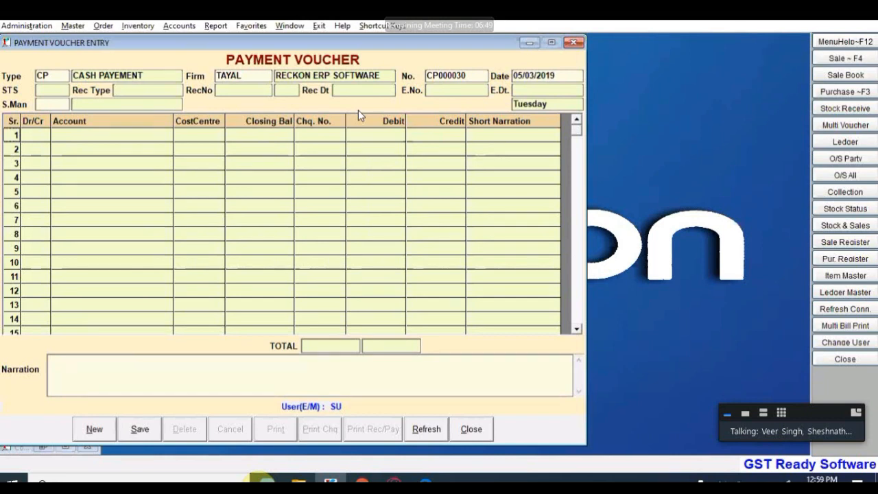
key(Return)
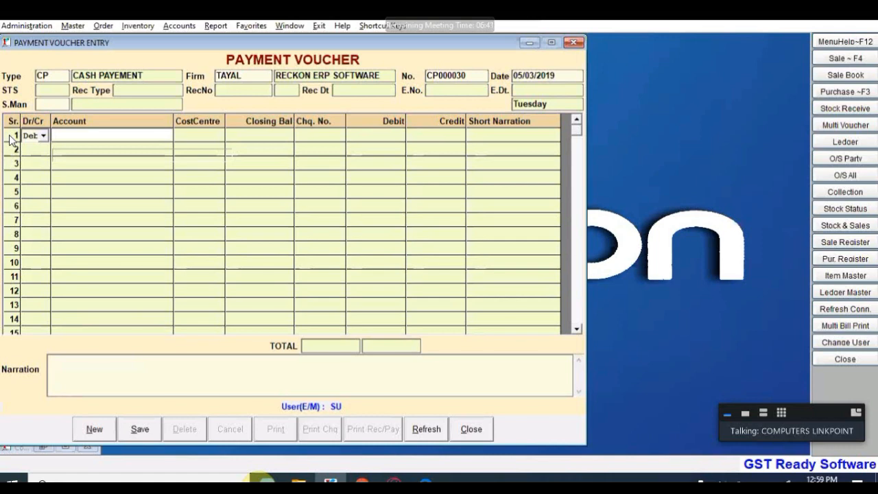
key(Return)
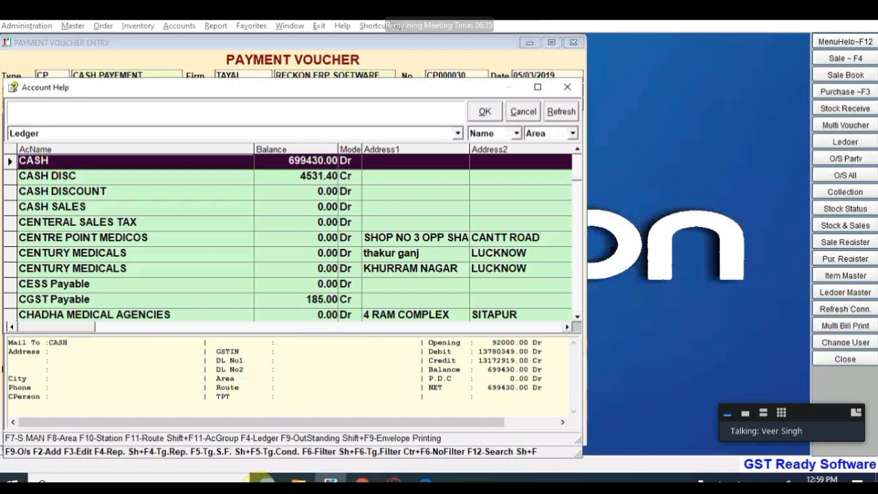
key(Return)
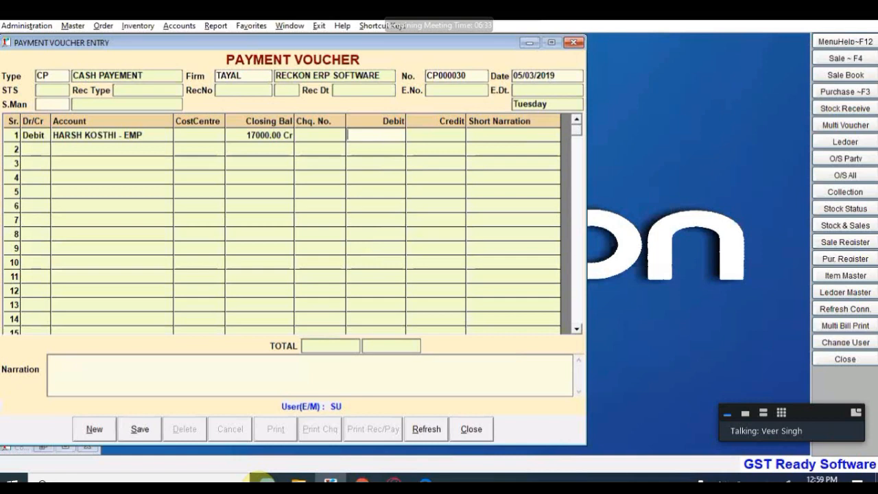
key(Return)
key(Return)
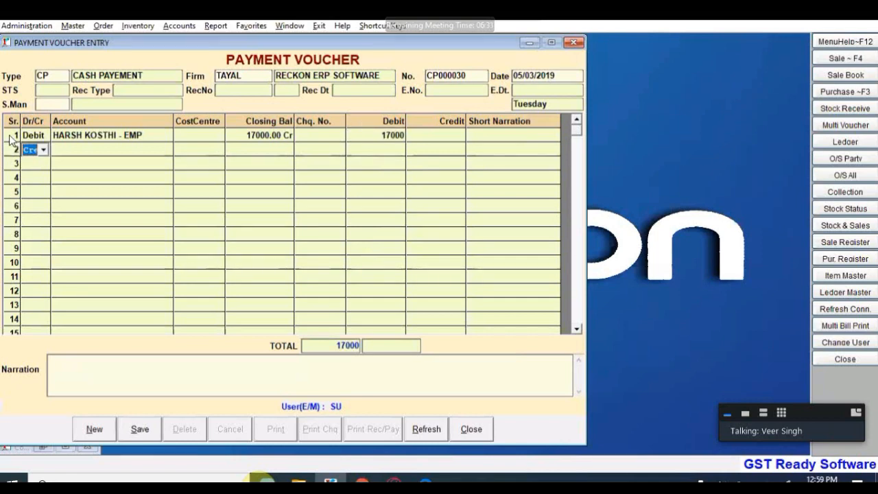
Step: Add a second debit line for the other employee's account at 10000
key(d)
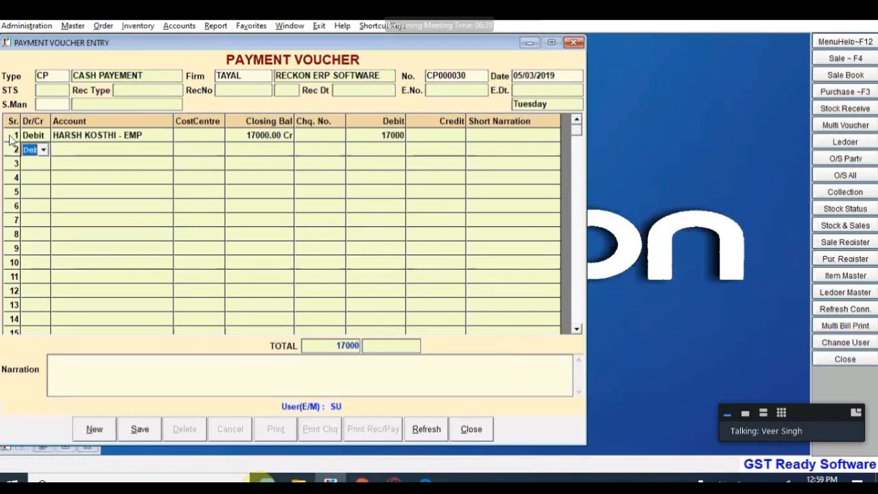
key(Return)
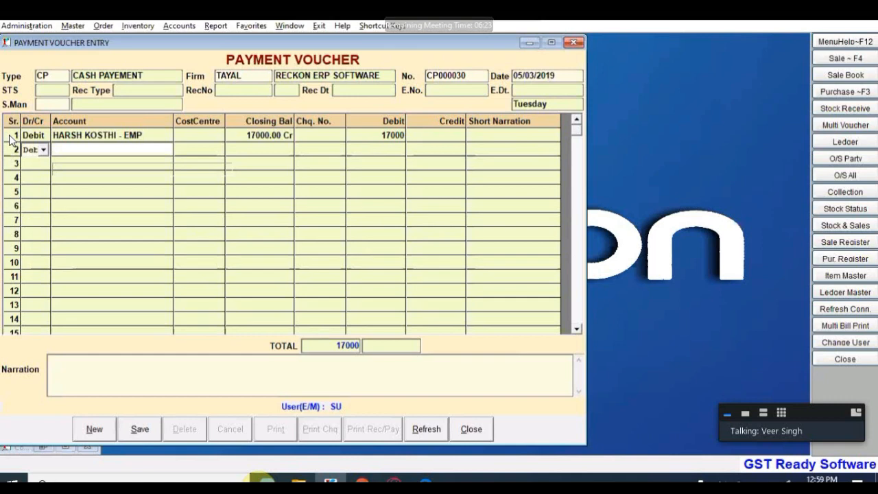
key(Return)
text(RA)
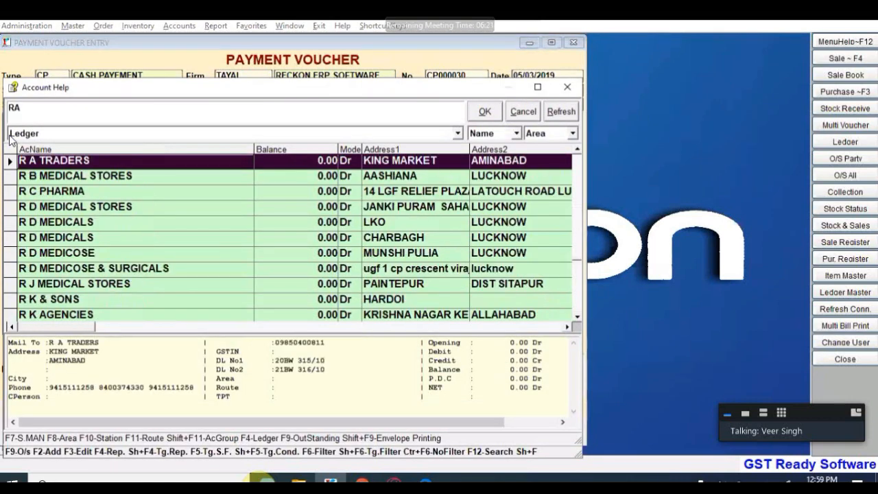
text(JEEV)
key(Return)
text(10000)
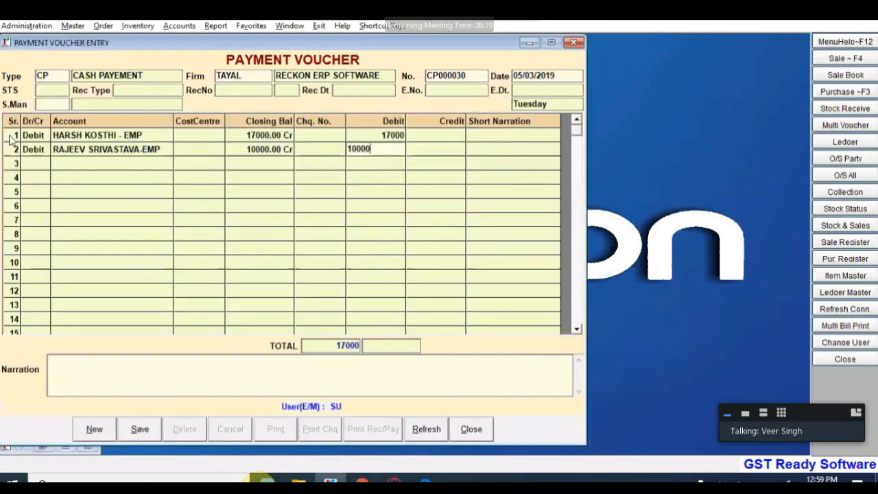
key(Return)
key(Return)
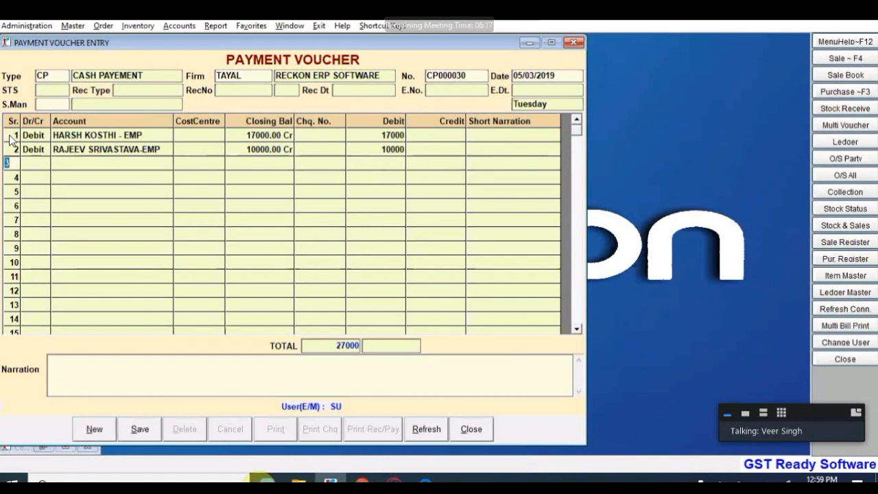
key(Return)
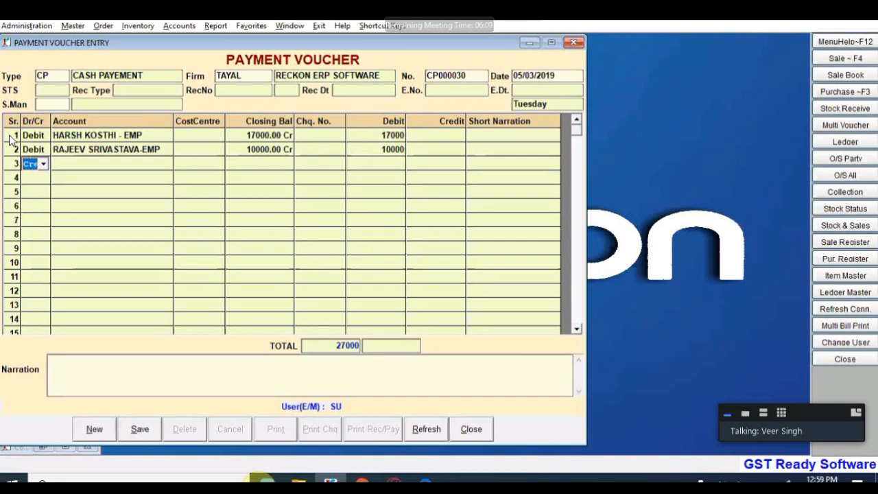
Step: Credit HDFC BANK on line three and save the 27000 payment
key(Return)
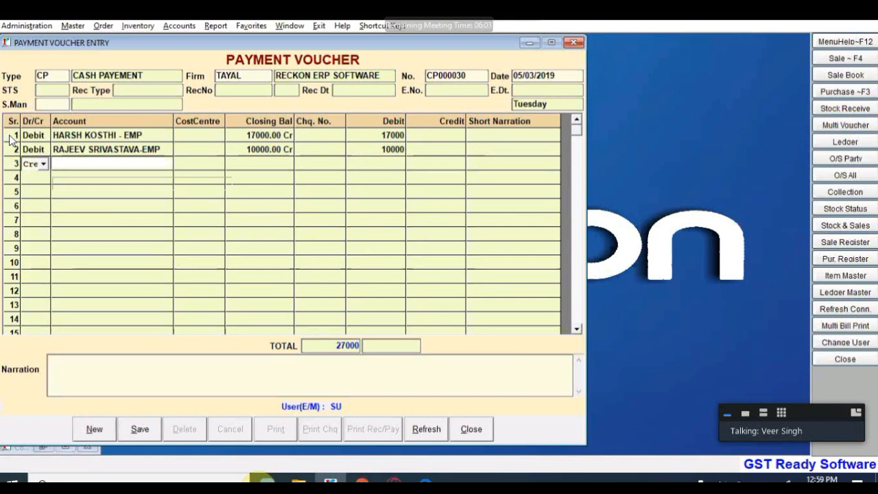
text(H)
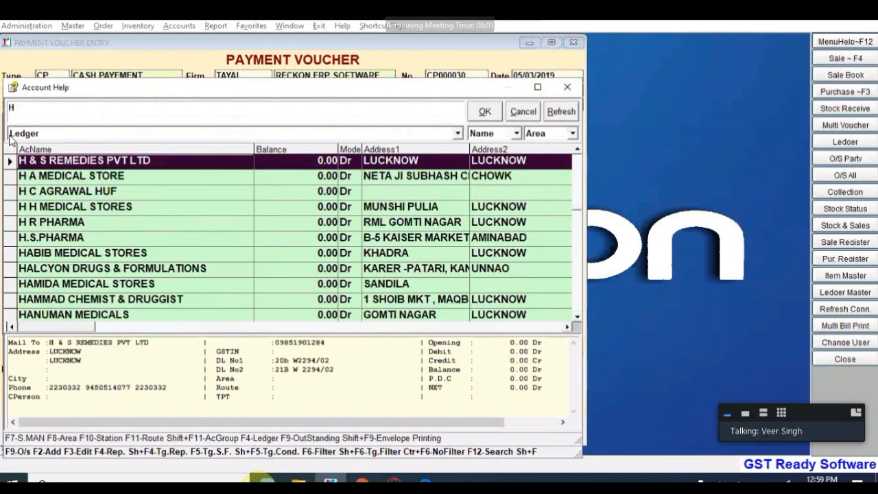
text(D)
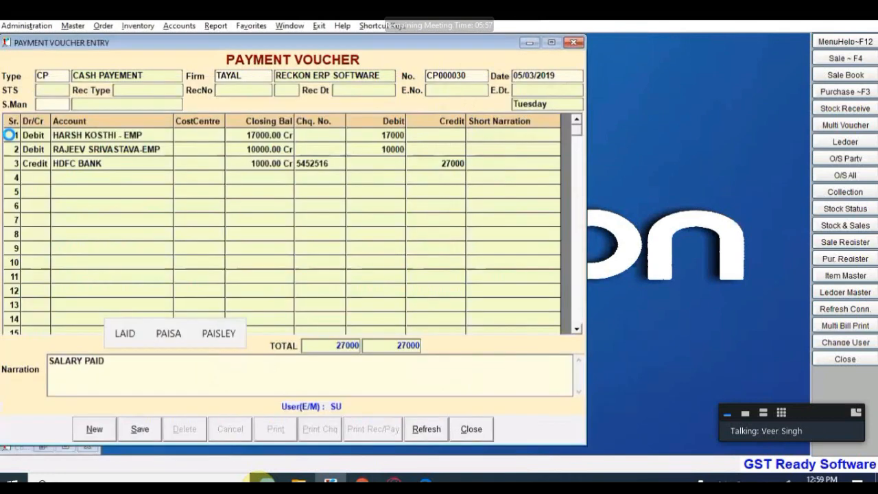
key(alt+s)
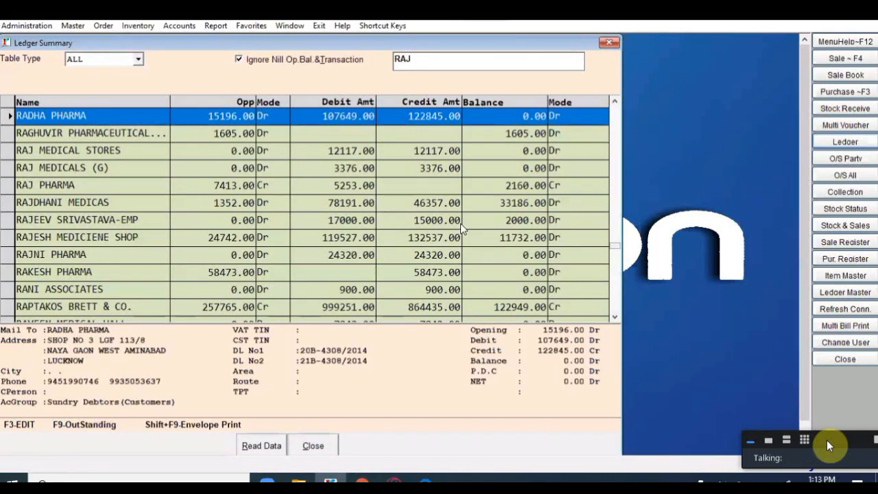
Step: Review the 01/Mar and 05/Mar/2019 entries in the employee's ledger showing 2000 Dr
double_click(461, 220)
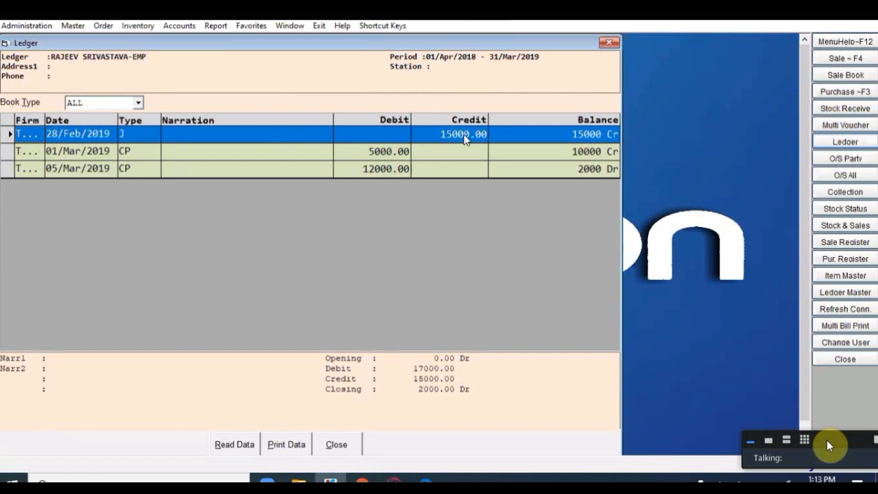
click(160, 151)
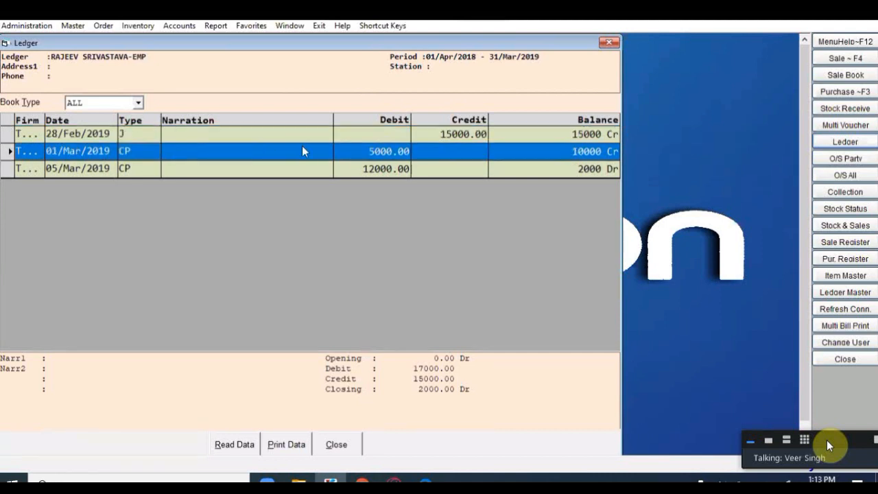
click(345, 173)
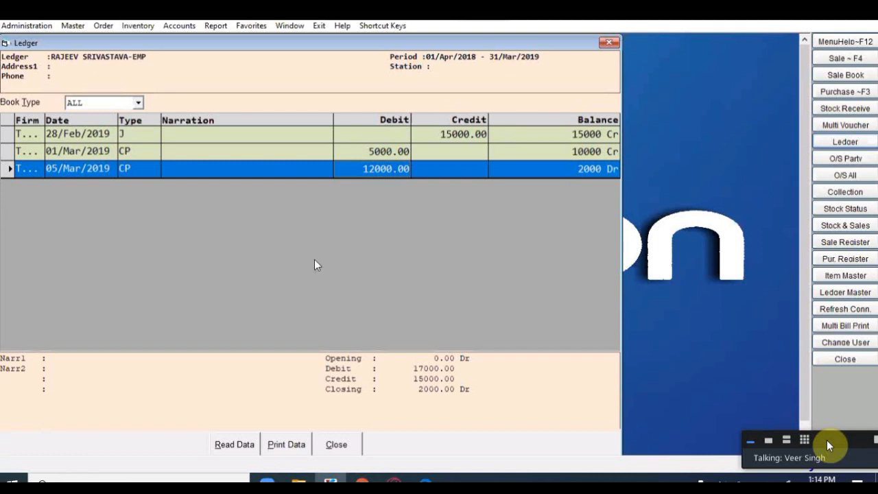
click(337, 446)
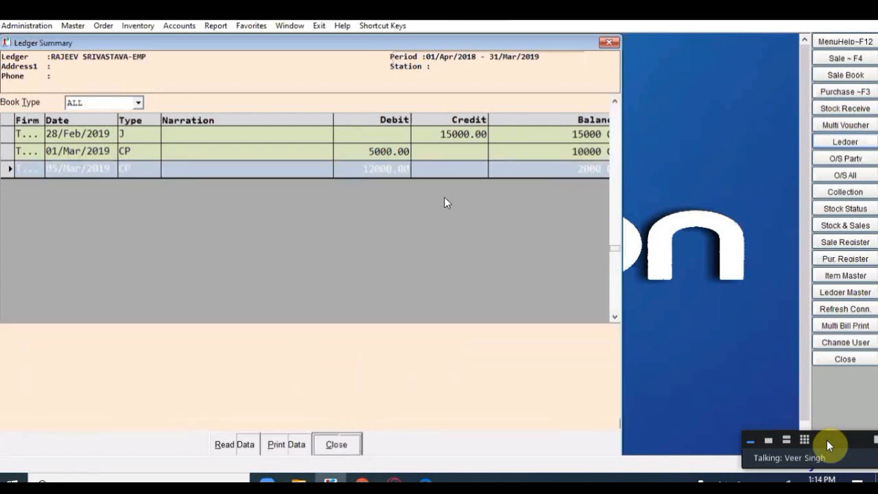
Step: Open the other employee's full-year ledger to confirm it closes at zero
key(Escape)
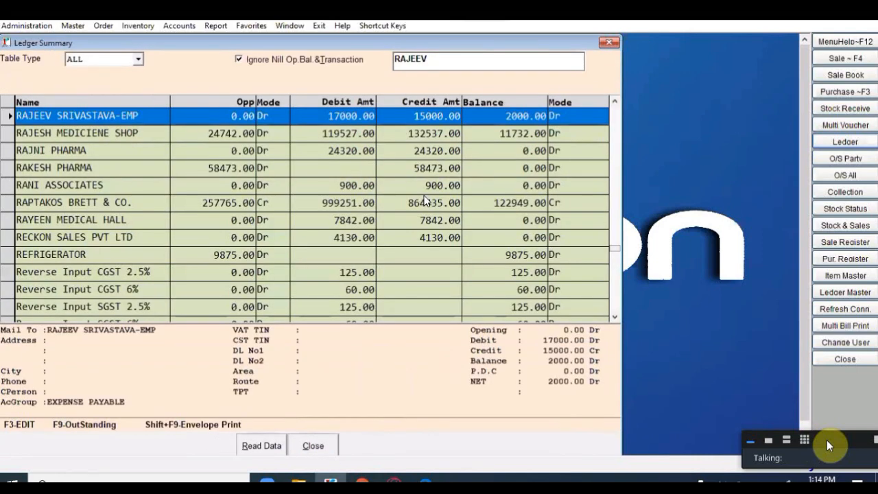
text(HARSH)
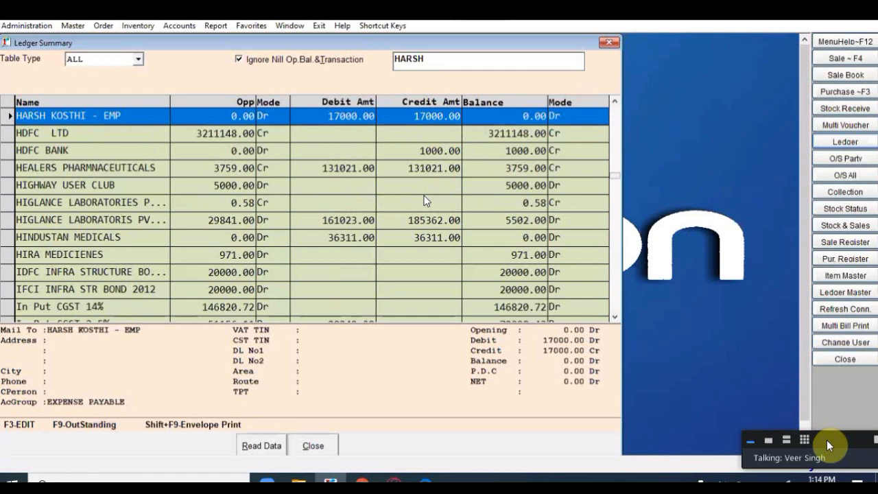
key(Return)
key(Return)
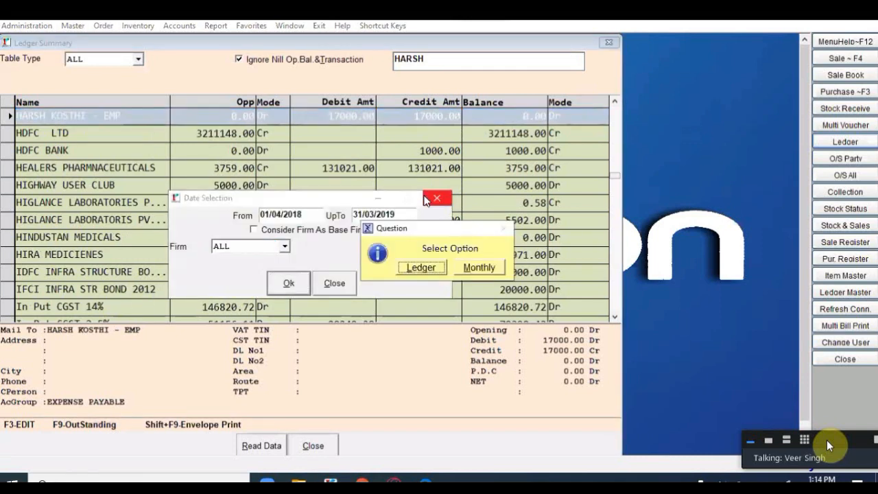
key(Return)
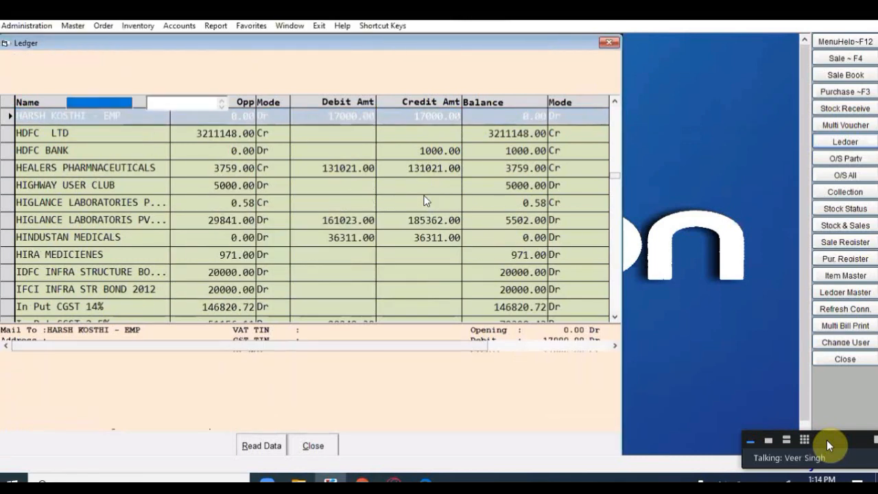
key(Return)
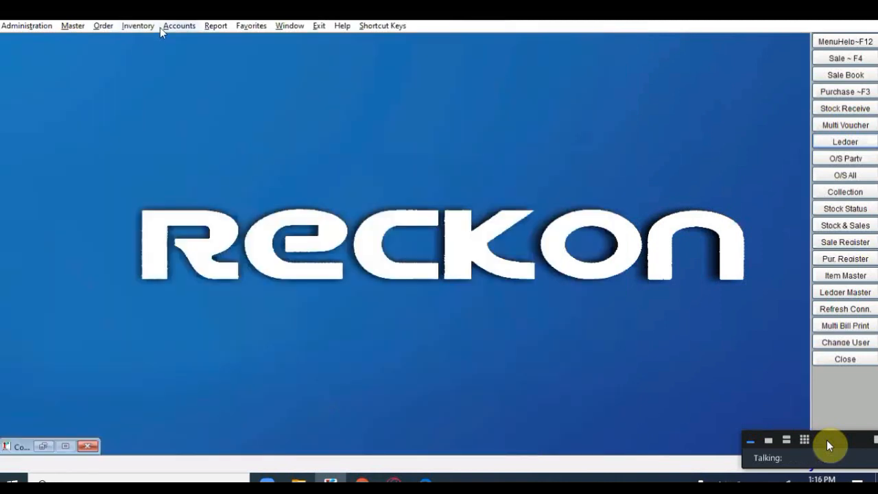
click(179, 25)
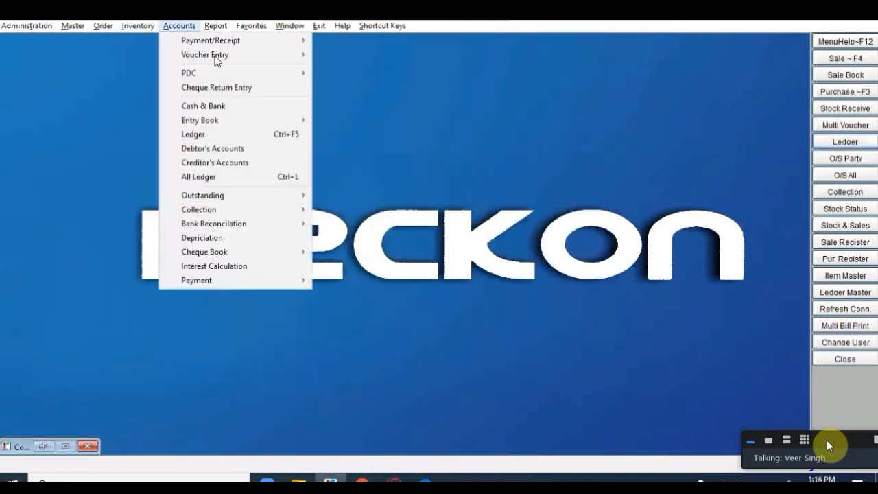
Step: Start Cash Receipt voucher CR000210 via Accounts > Voucher Entry > Receipt Voucher
mouse_move(221, 61)
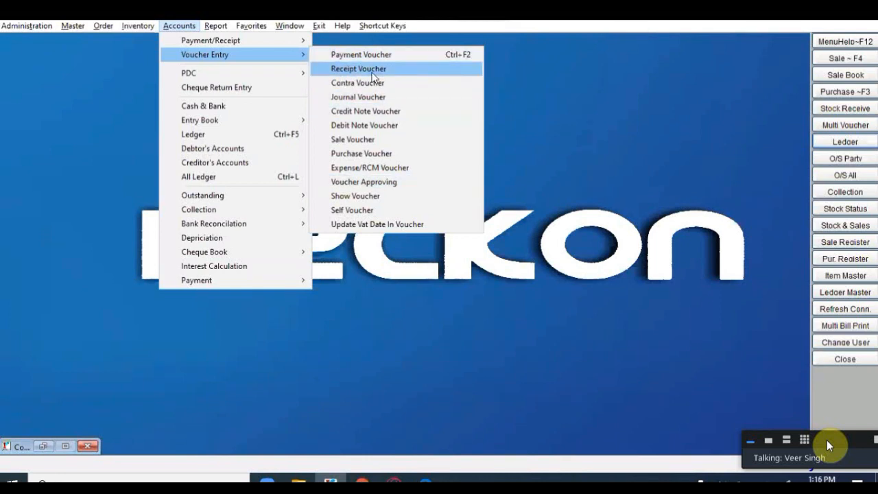
click(372, 72)
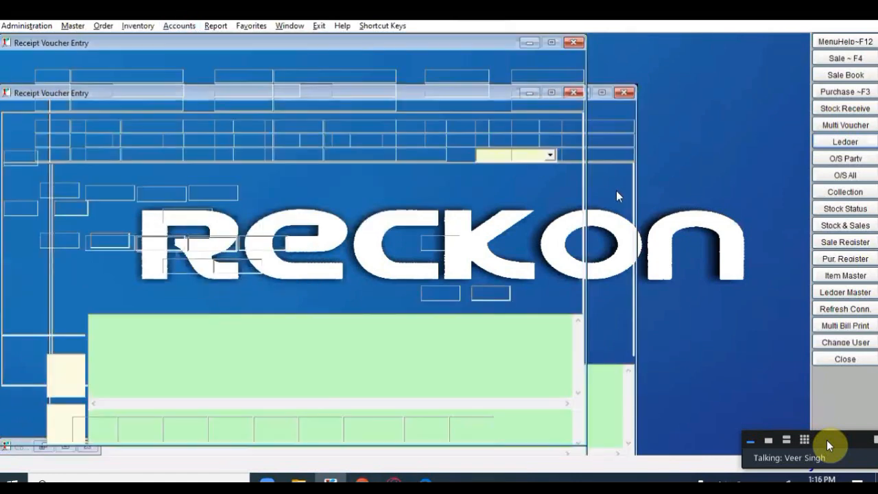
key(Up)
key(Down)
key(Up)
key(Return)
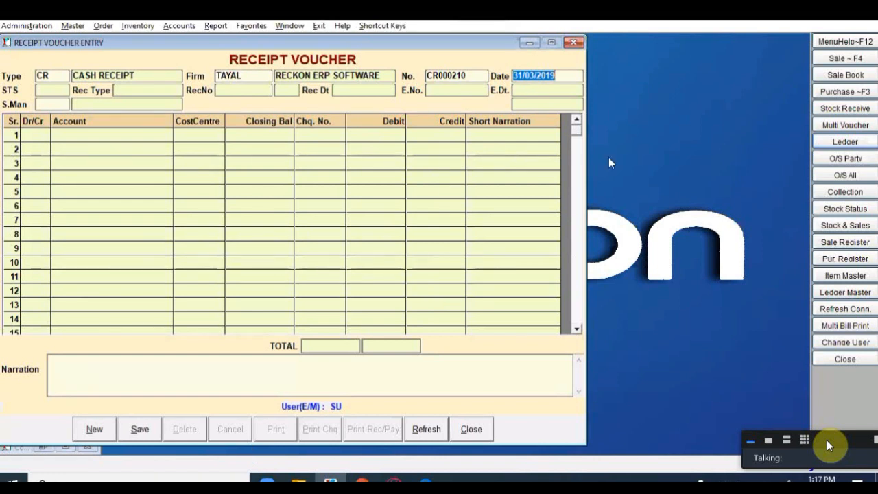
Step: Keep the date 31/03/2019 and credit A K DRUG 15000 on line one
click(569, 77)
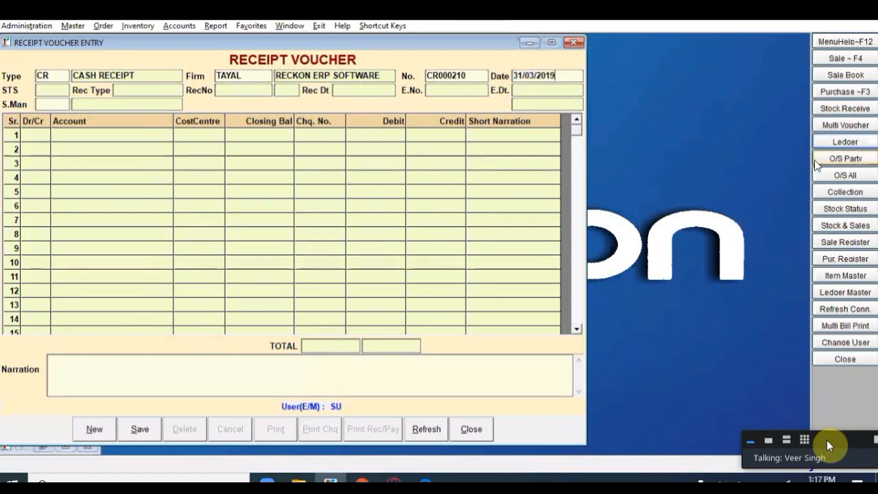
key(Return)
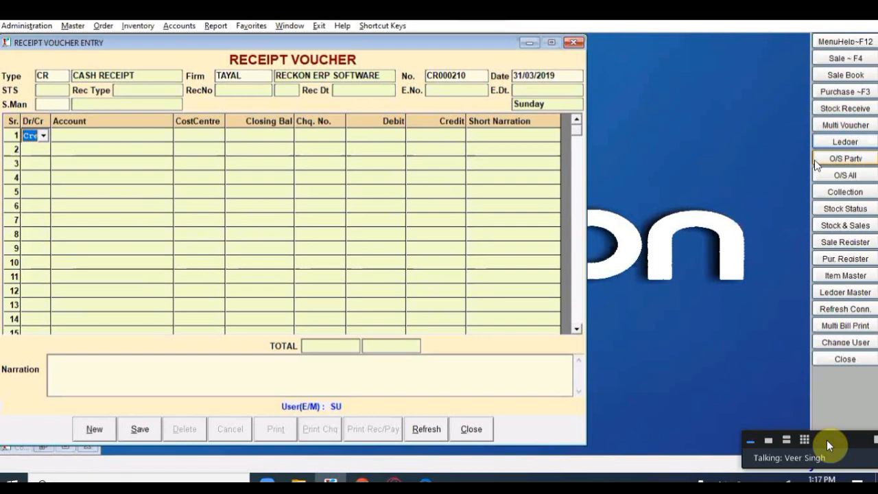
key(Return)
key(Return)
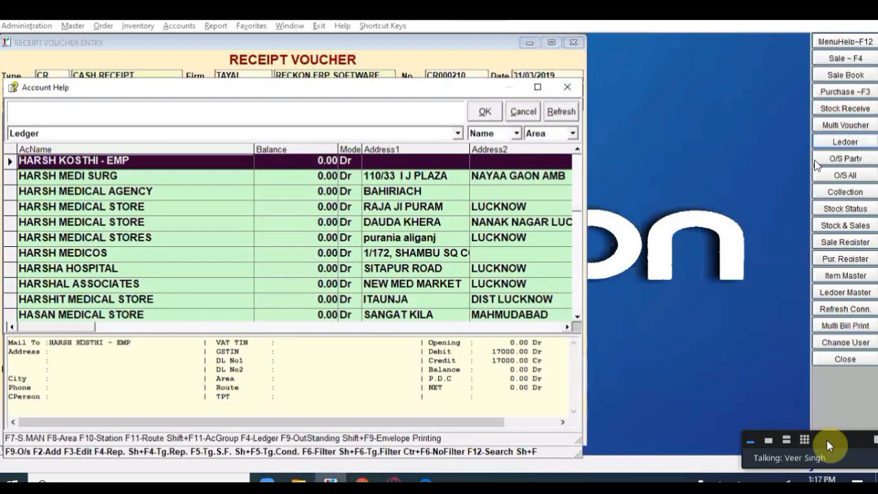
text(A)
key(Down)
key(Down)
key(Down)
key(Down)
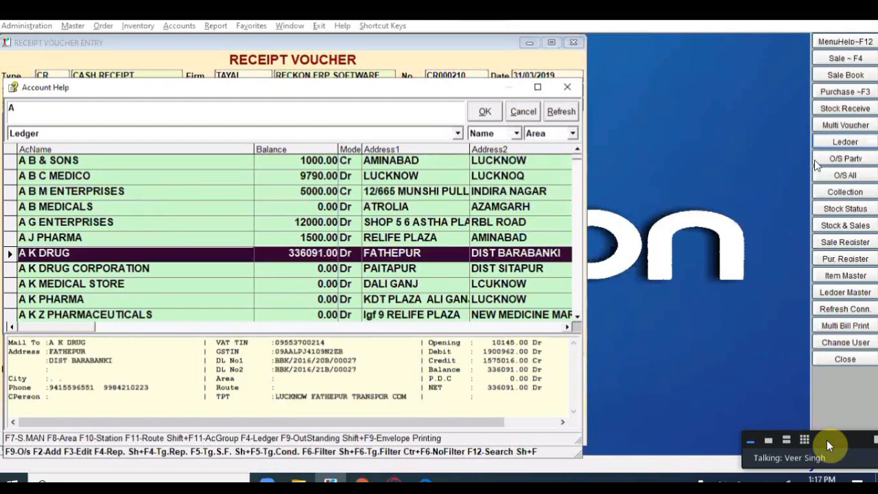
key(Return)
key(Return)
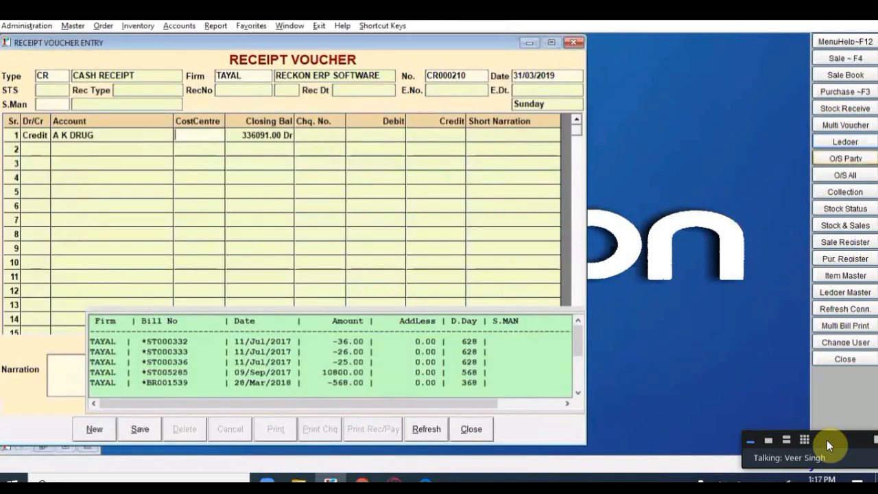
text(15000)
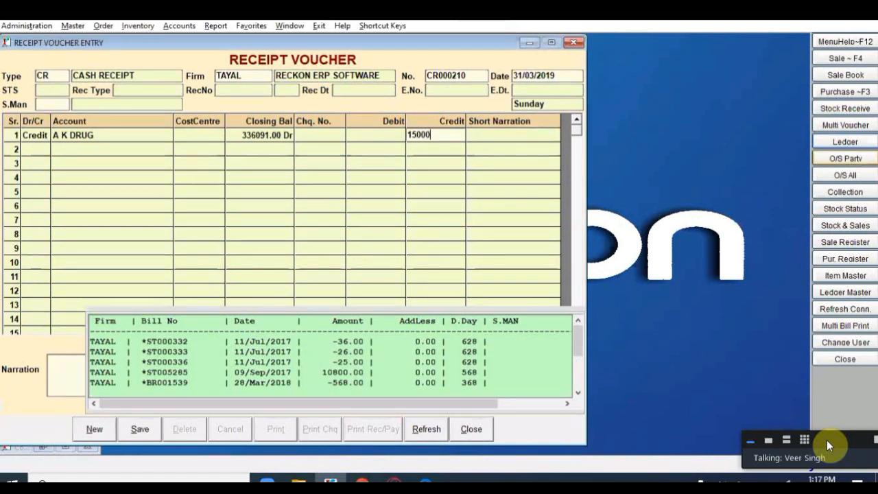
key(Return)
key(Return)
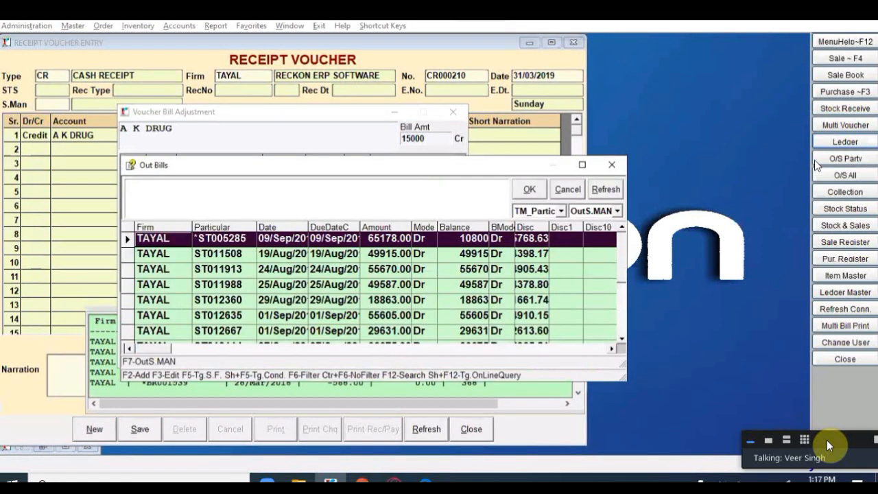
Step: Enlarge the Out Bills window and widen the Disc column, keeping bill ST005285 selected
key(Down)
key(Down)
key(Down)
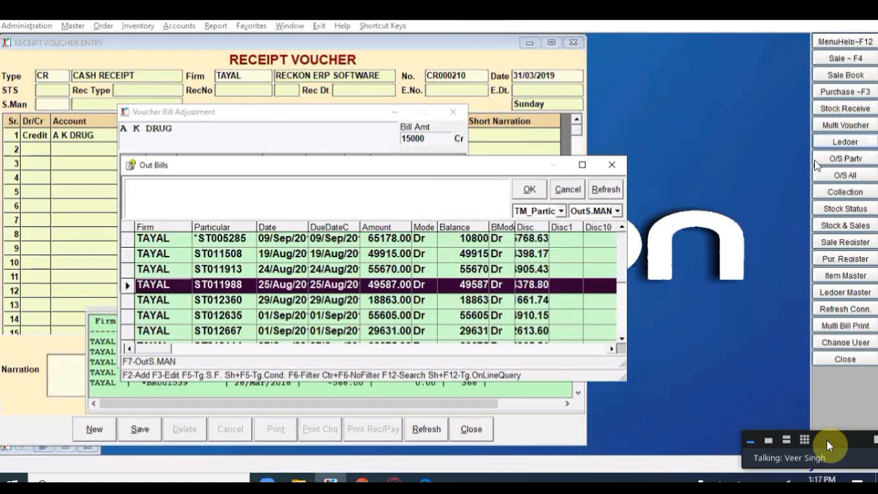
key(Up)
key(Up)
key(Up)
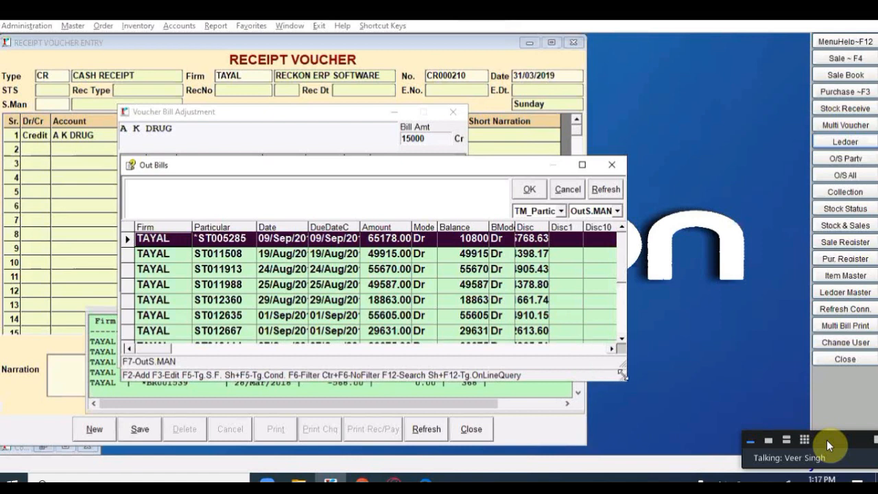
drag(623, 379, 762, 415)
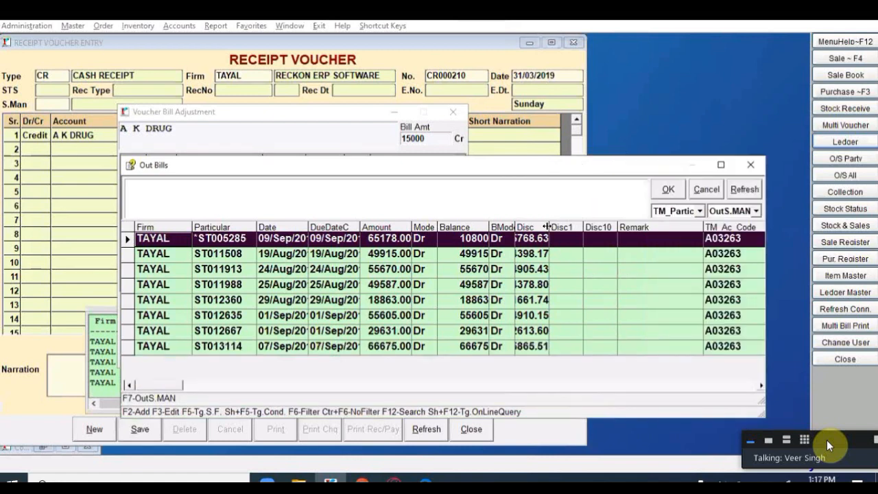
click(547, 227)
drag(548, 224, 582, 224)
click(701, 354)
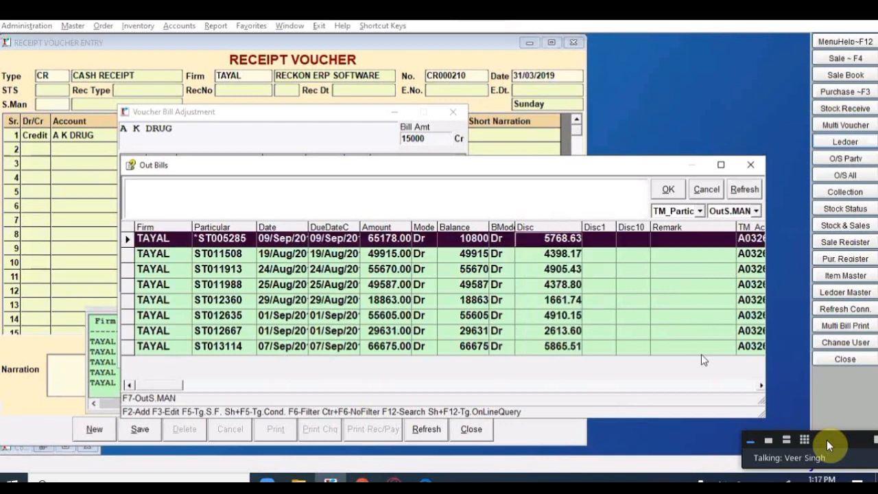
Step: Adjust the receipt against bill ST005285 and begin a debit line 2
key(Return)
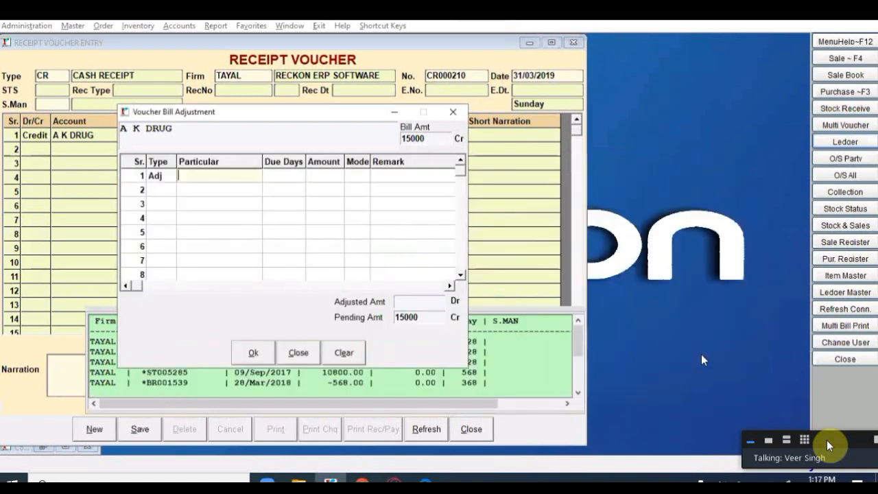
key(Return)
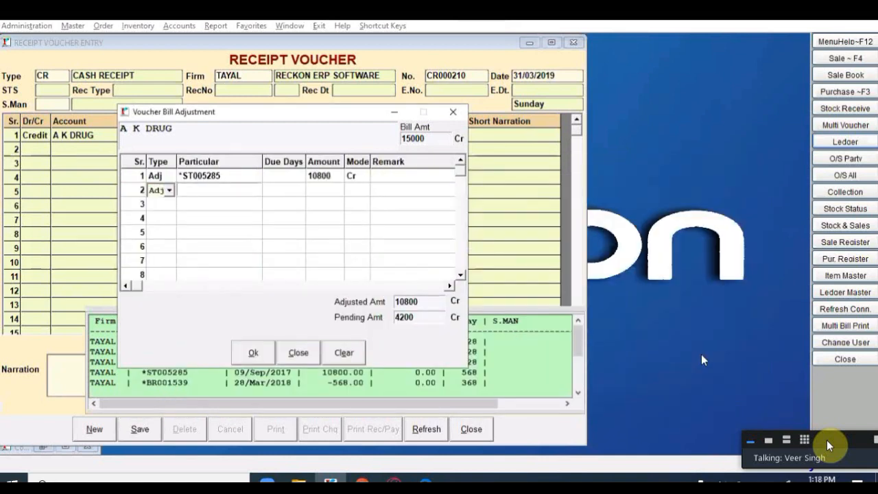
key(Return)
key(Return)
key(Return)
key(Return)
key(Return)
key(Return)
key(Return)
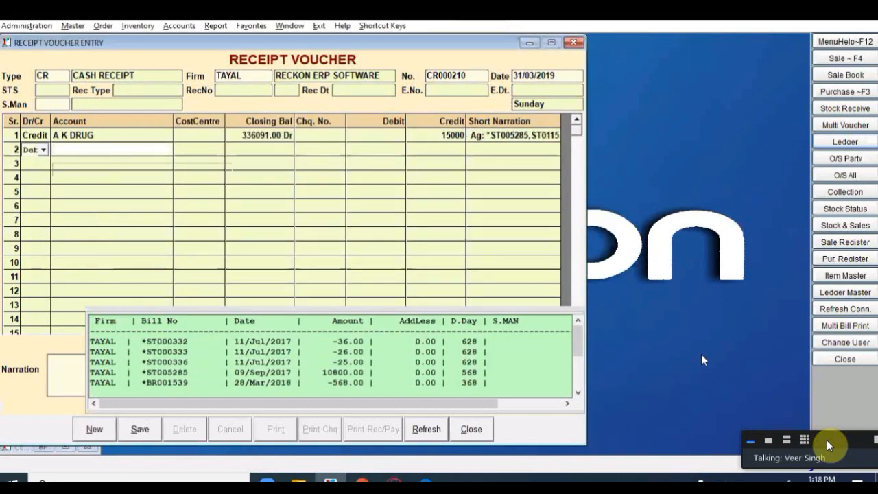
key(Return)
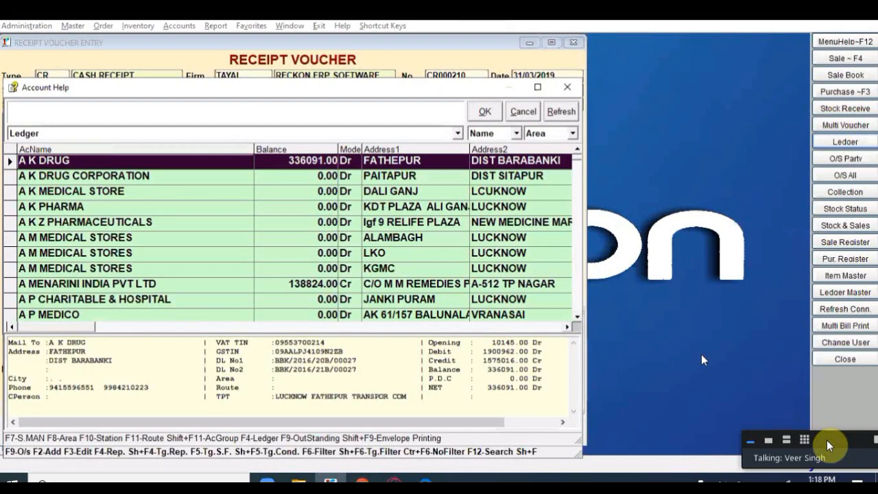
Step: Debit CASH with 14500 on line 2
text(CAS)
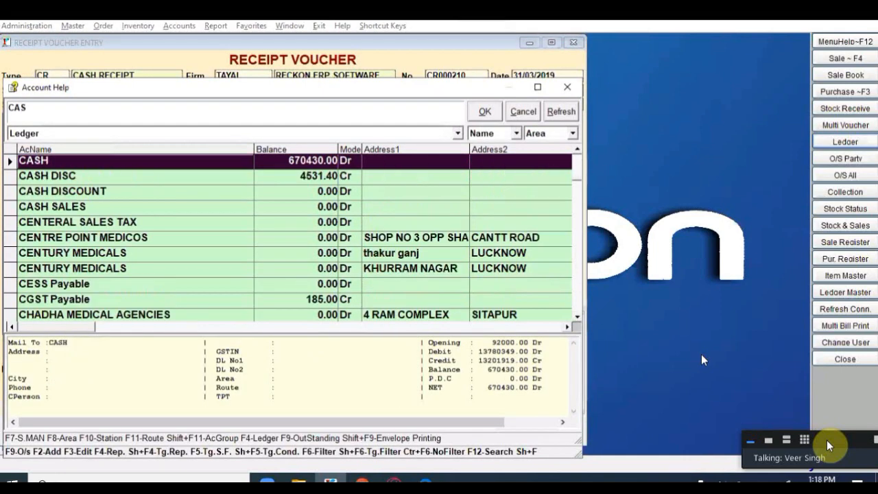
key(Return)
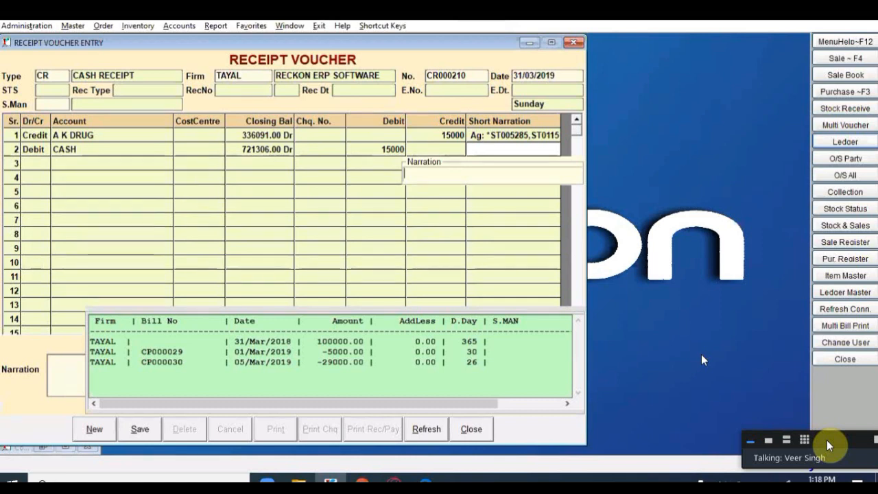
click(357, 105)
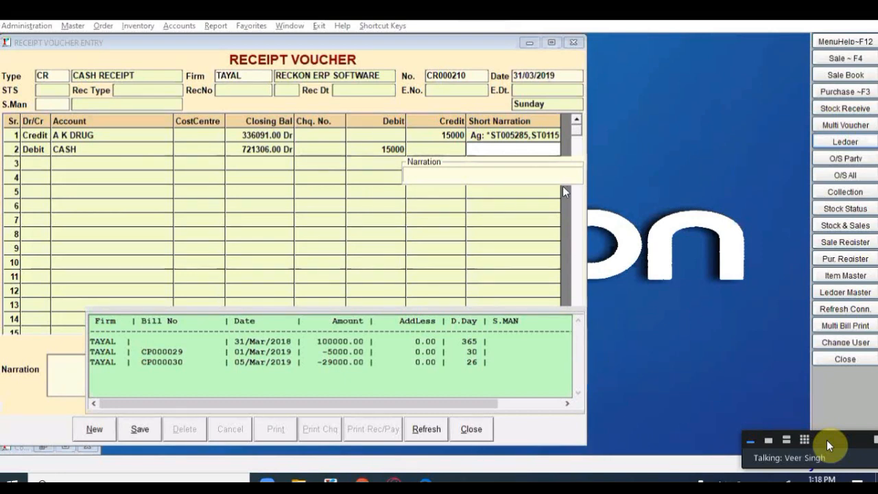
click(389, 149)
text(14500)
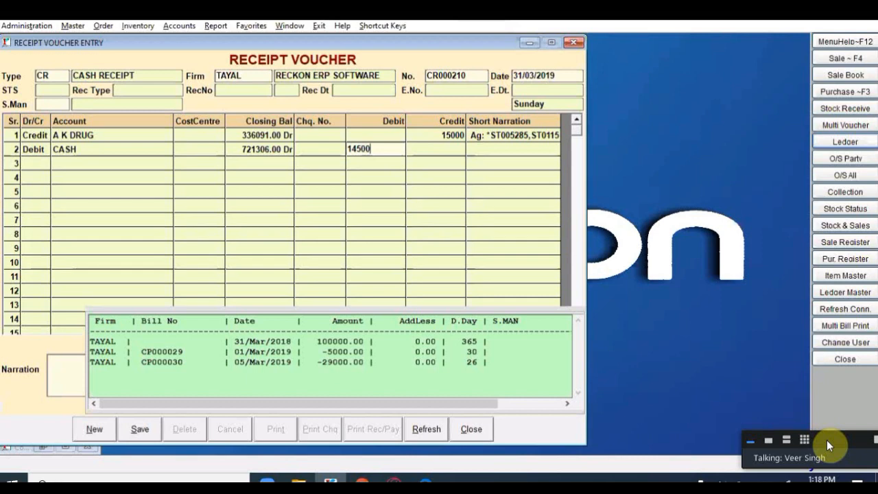
key(Return)
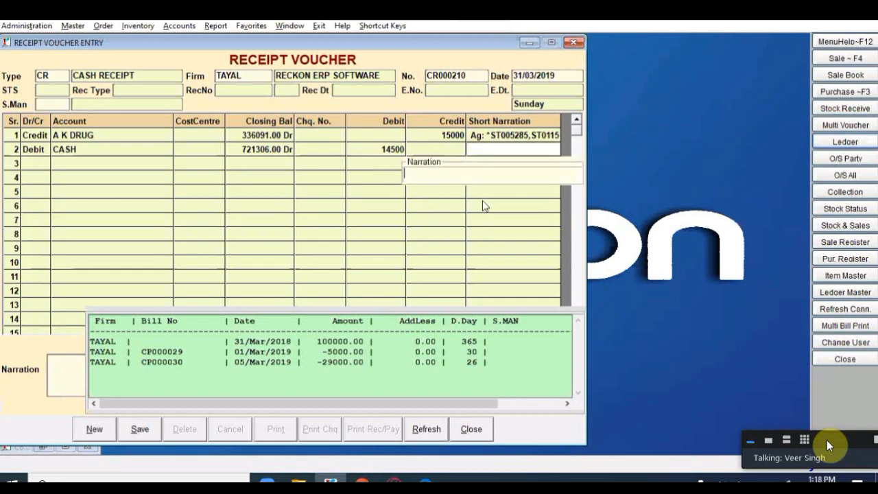
key(Return)
Step: Add a line 3 debit of 500 to SHORT & EXCESS
key(Return)
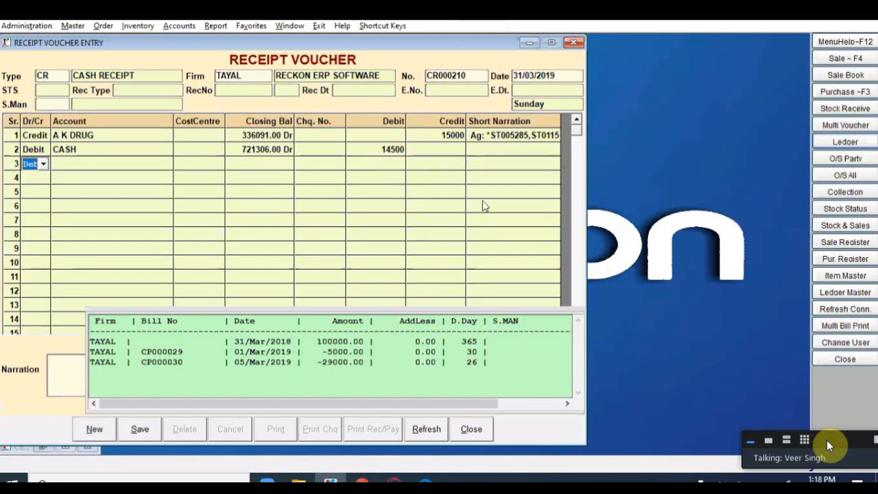
key(Return)
key(Return)
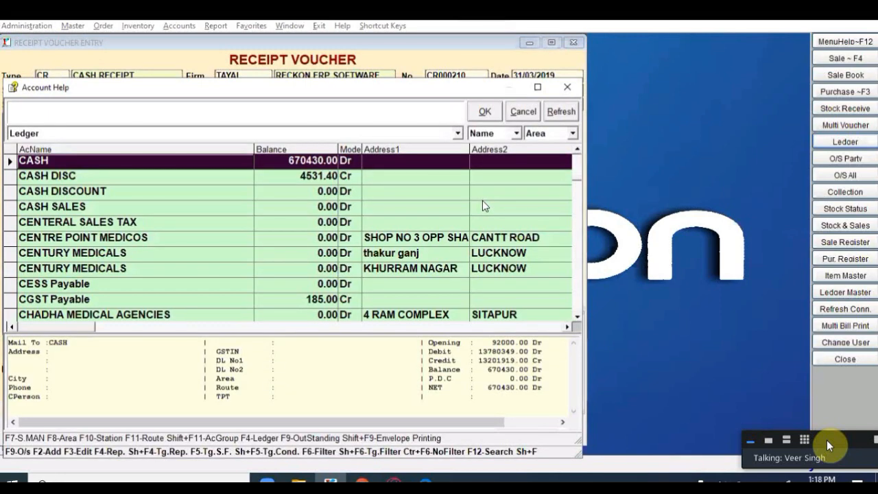
text(SHO)
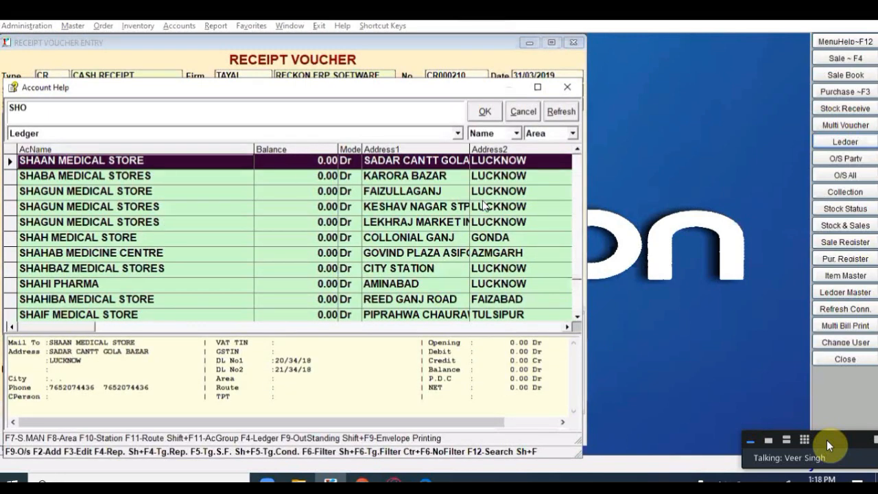
key(Return)
key(Return)
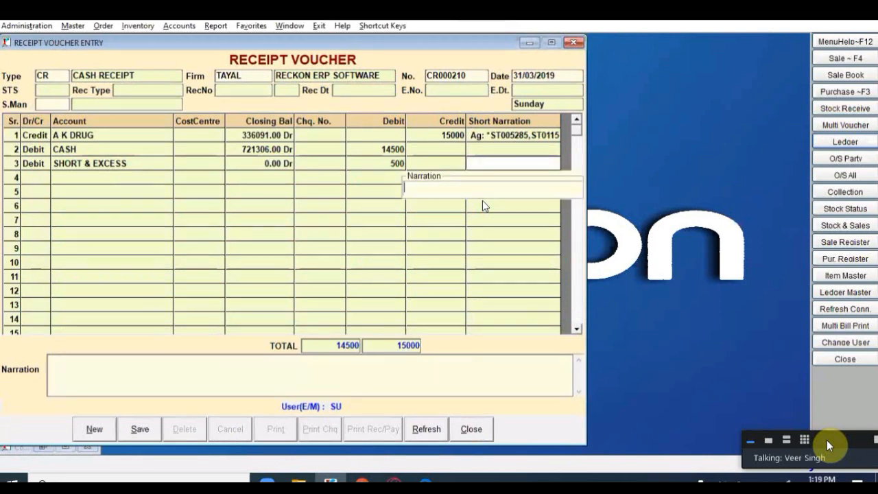
key(Return)
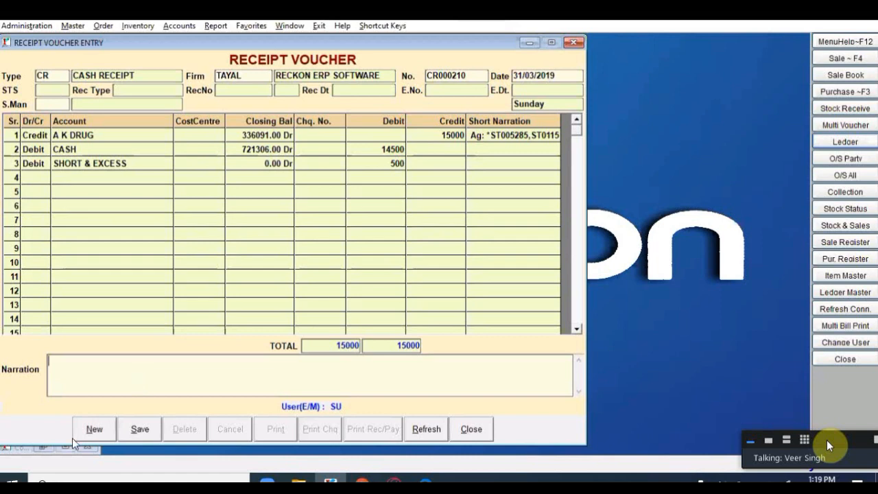
Step: Save the receipt without sending an SMS and close the voucher
click(140, 429)
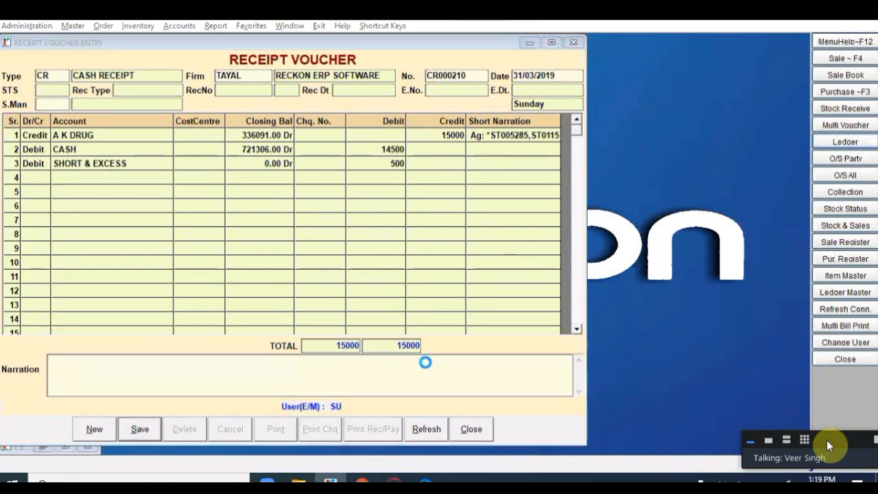
click(471, 283)
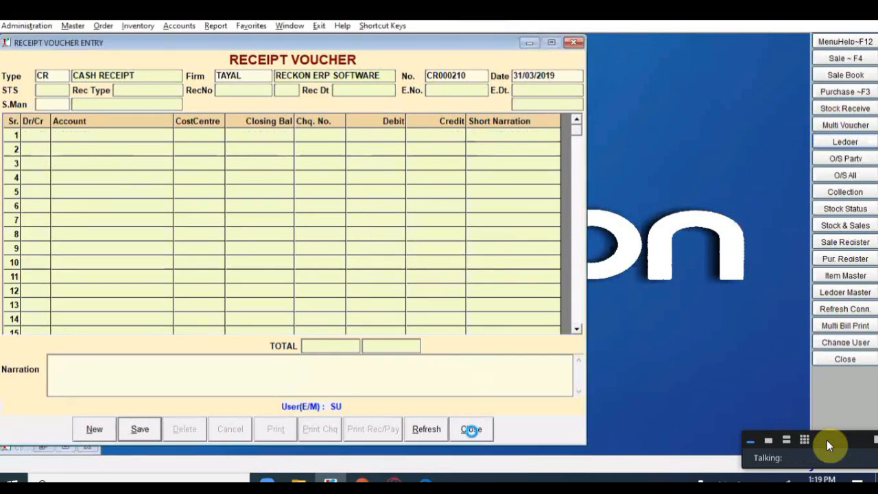
click(472, 430)
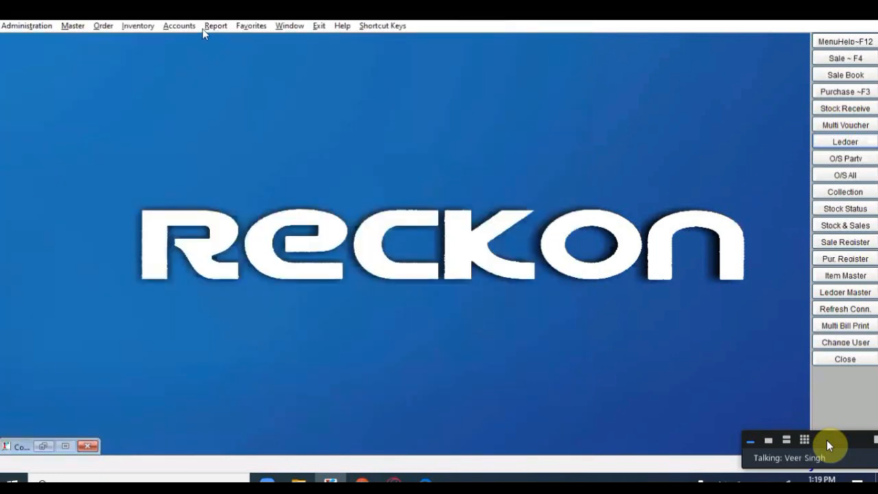
click(178, 28)
Step: Start a contra voucher dated 31/03/2019 debiting HDFC BANK 20000
mouse_move(302, 55)
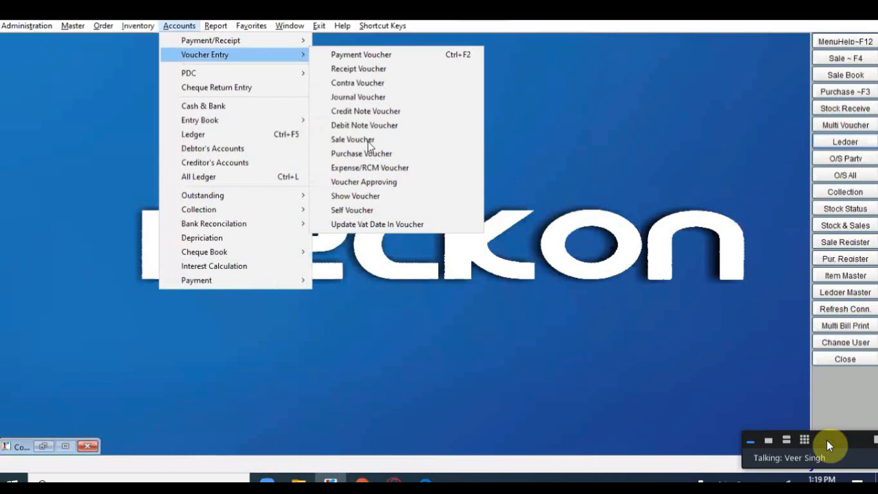
click(366, 87)
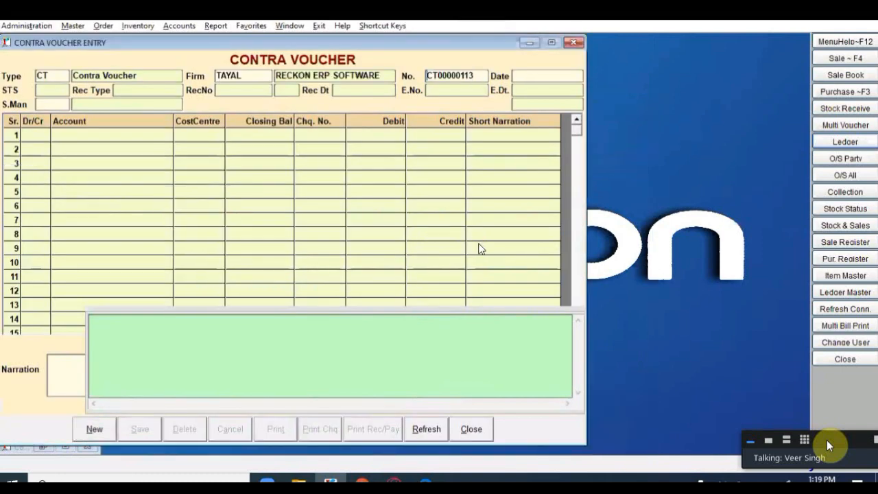
key(Return)
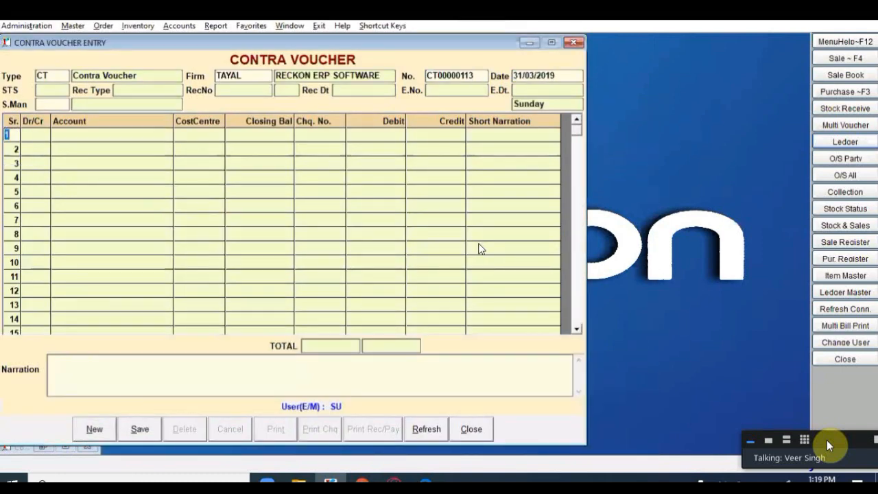
key(Return)
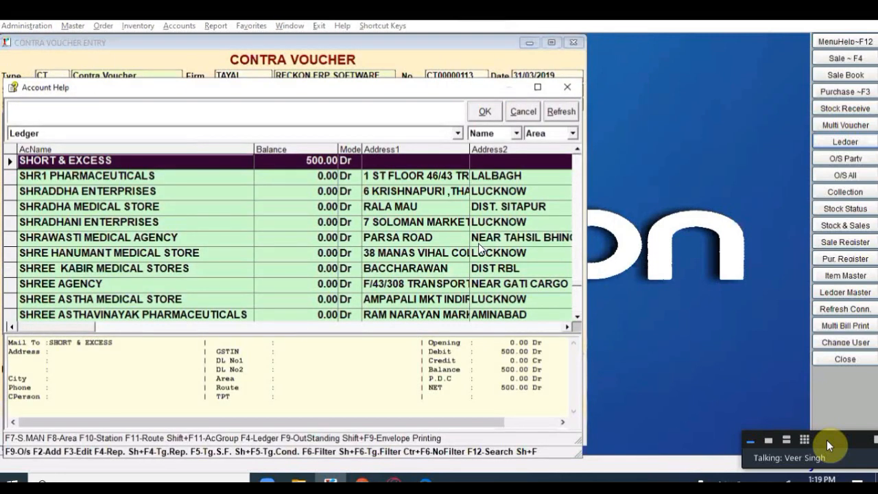
text(HDFC)
key(Down)
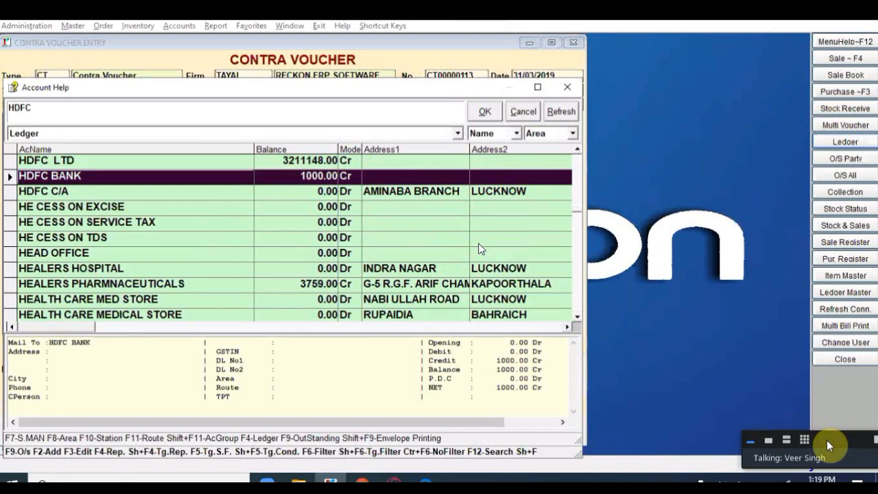
key(Return)
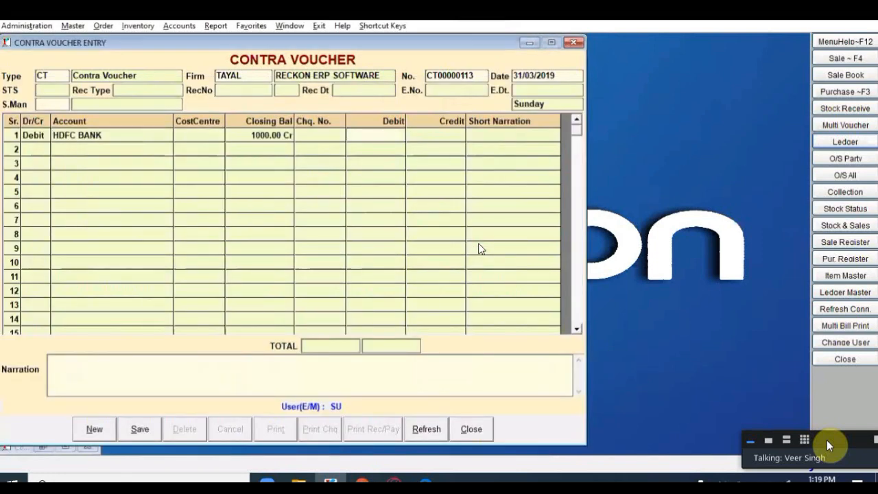
text(20000)
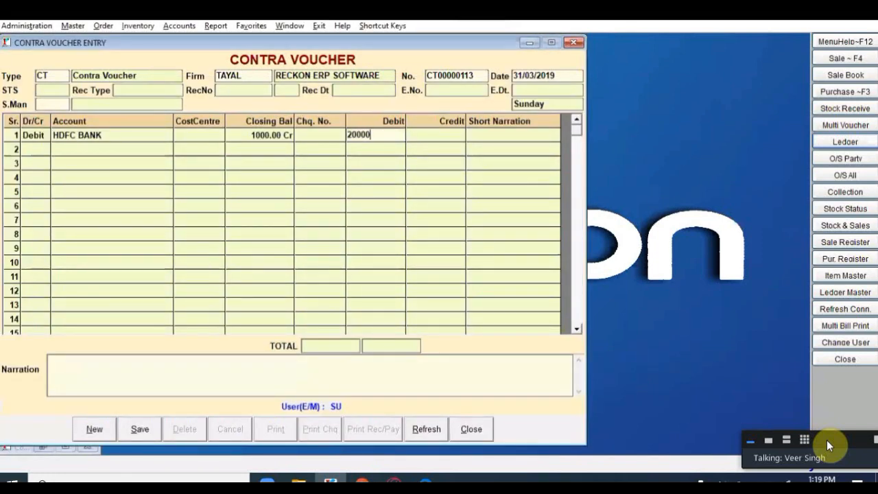
key(Return)
Step: Credit CASH, apply the 'Cash Deposited into Bank' narration and save
key(Return)
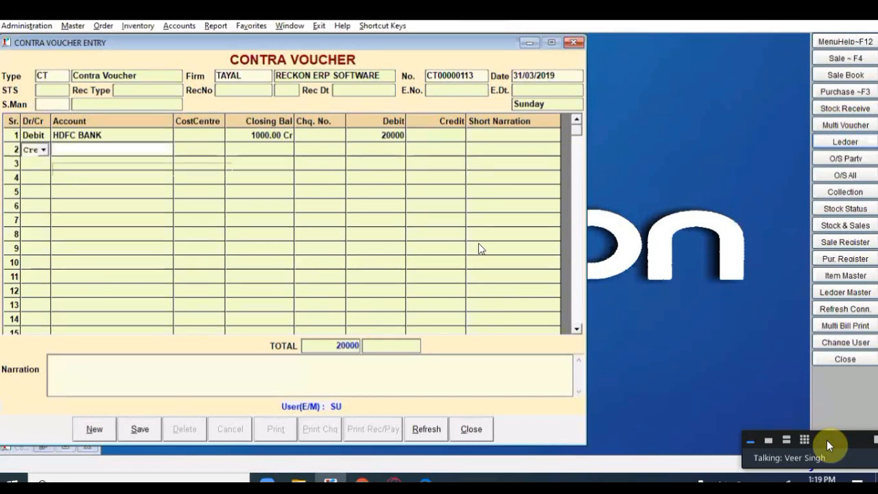
key(Return)
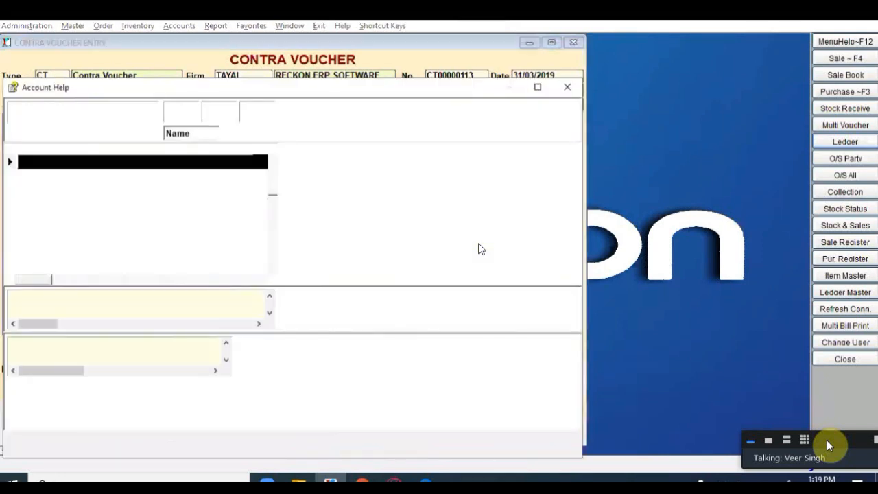
text(CAS)
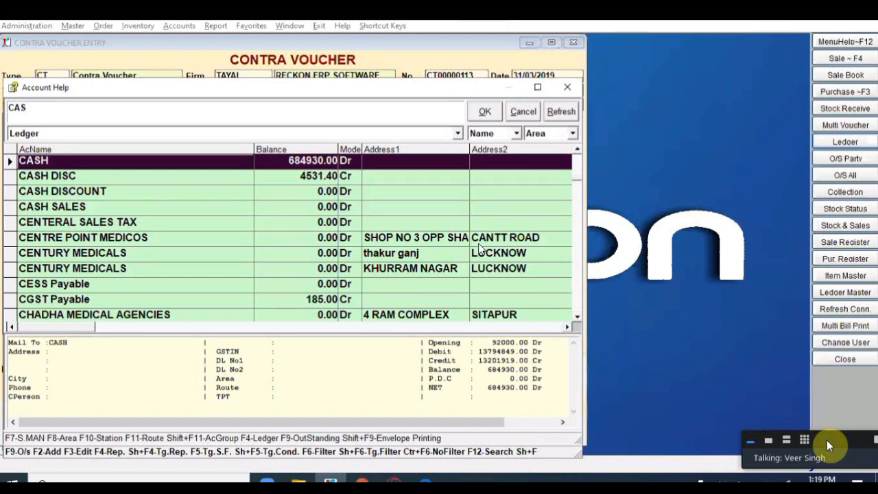
key(Return)
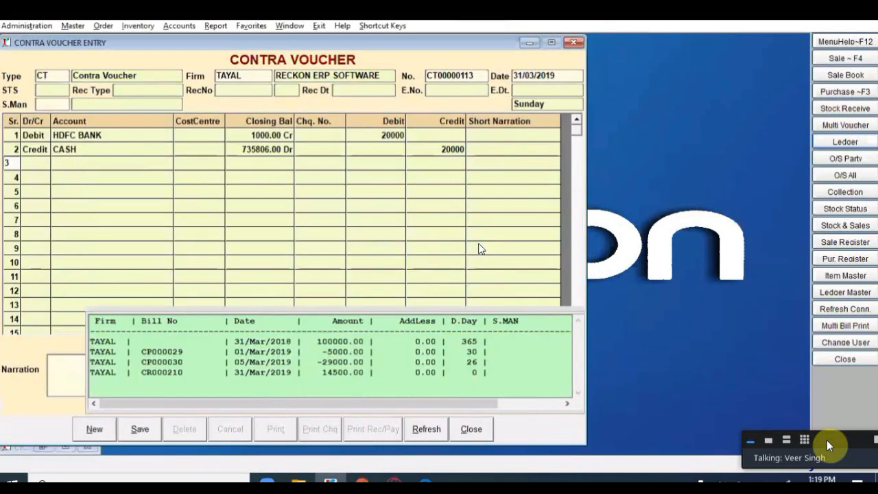
key(Return)
text(CAS)
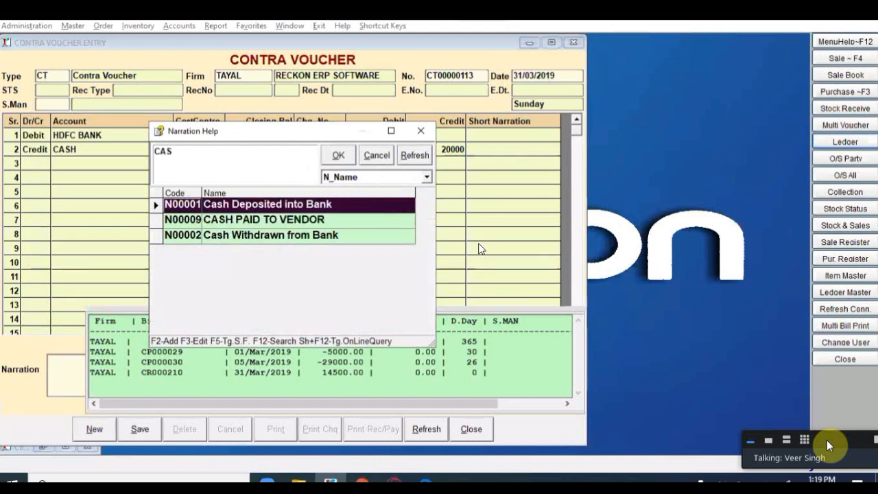
key(Return)
key(Return)
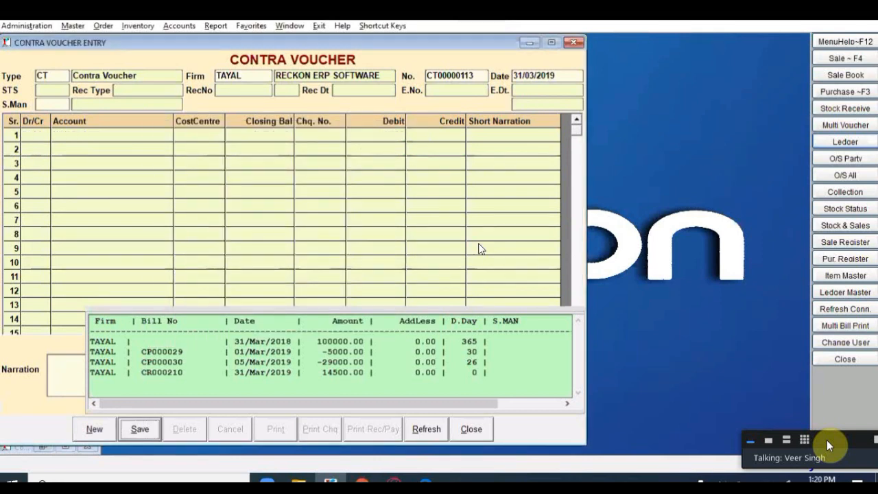
Step: Debit CASH 12000 on the first line of the new contra voucher
key(Return)
key(Return)
key(Return)
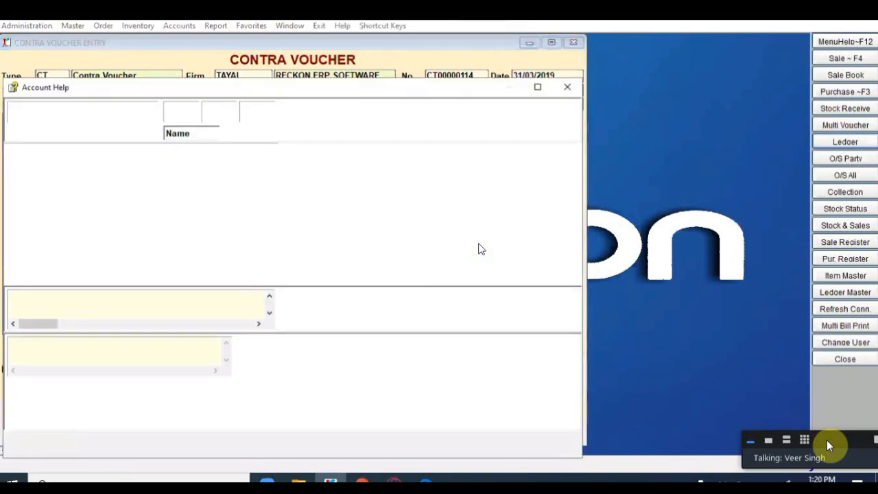
key(Return)
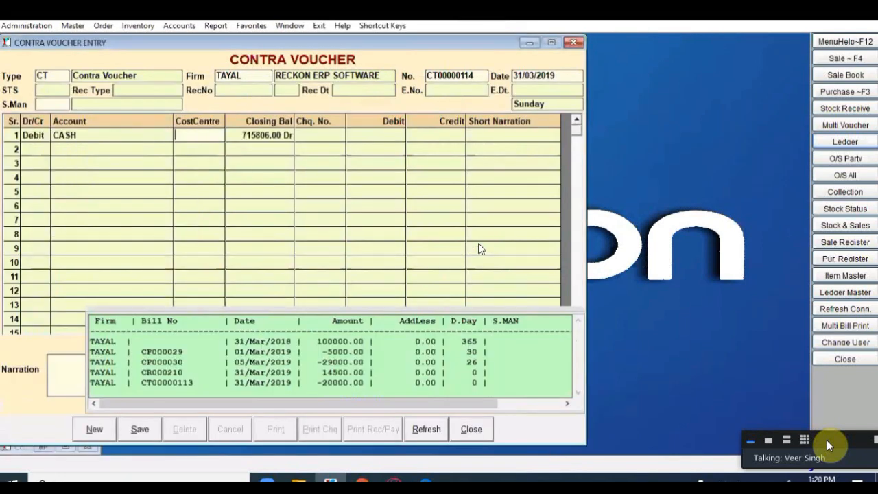
text(12000)
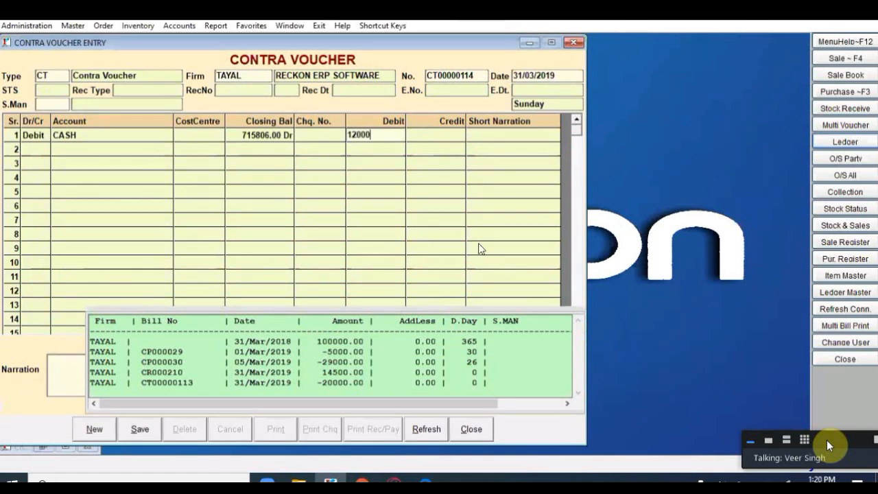
key(Return)
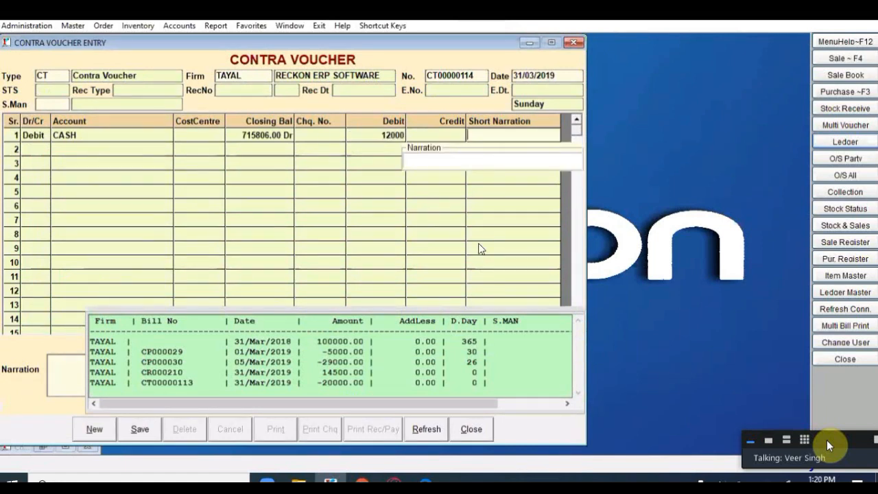
key(Return)
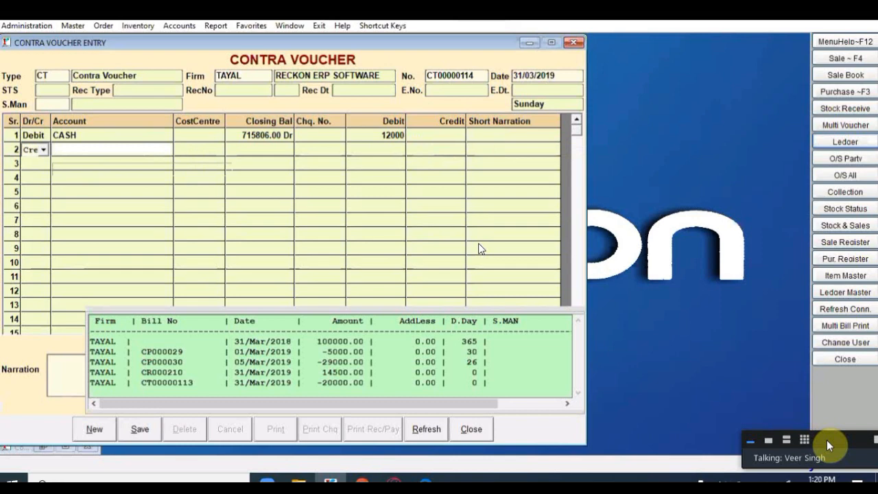
Step: Credit HDFC BANK 12000 with the cheque number, save, and close contra voucher entry
key(Return)
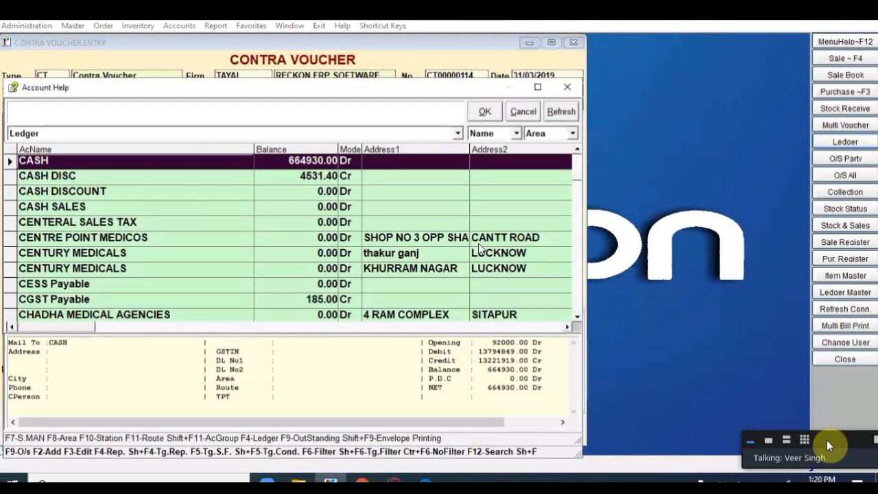
text(HDF)
key(Return)
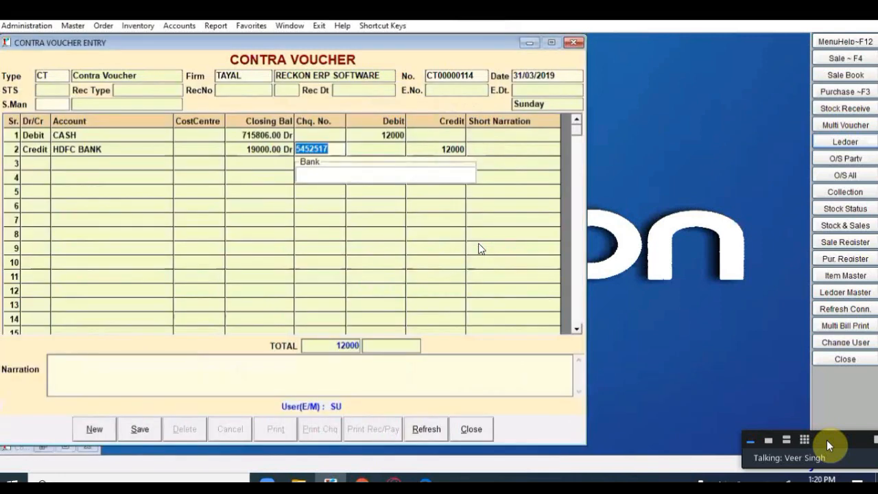
key(Return)
key(Return)
key(Return)
key(Return)
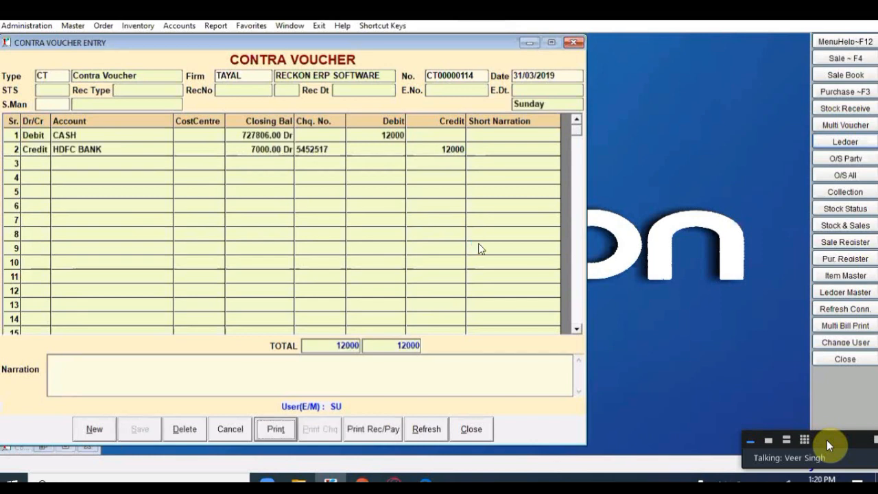
key(alt+n)
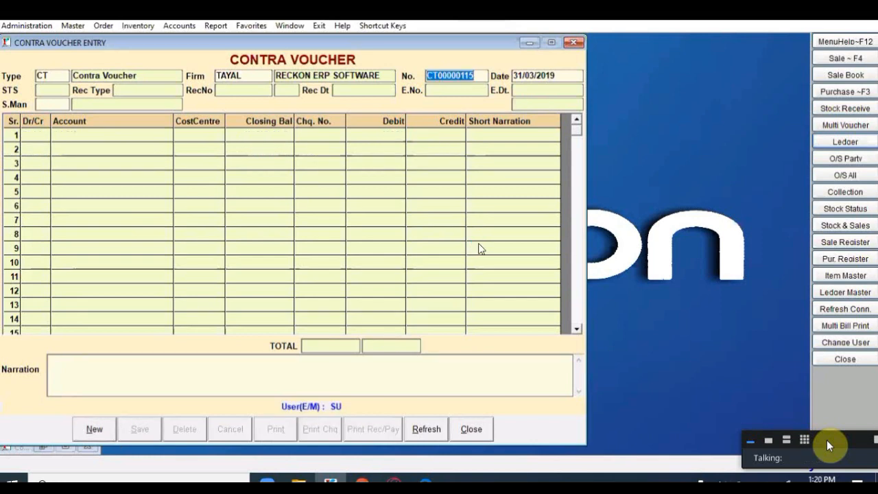
key(Escape)
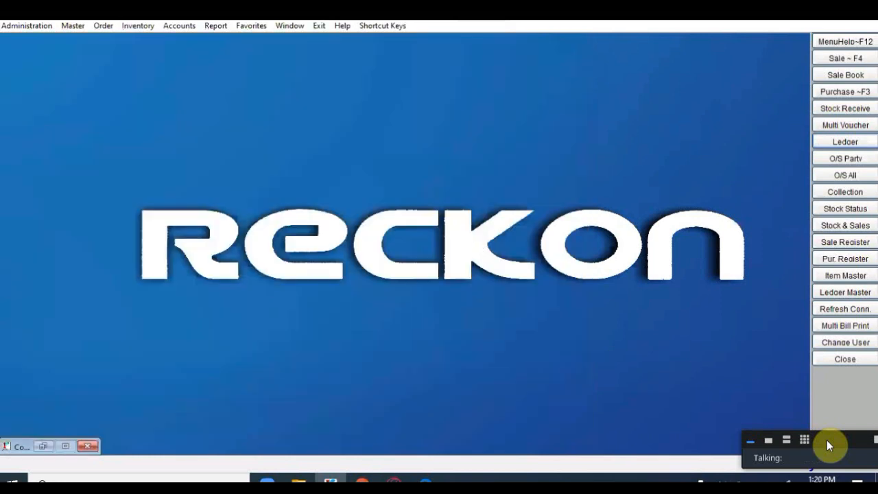
Step: Show the Payment/Receipt entry types from the Accounts menu
click(172, 27)
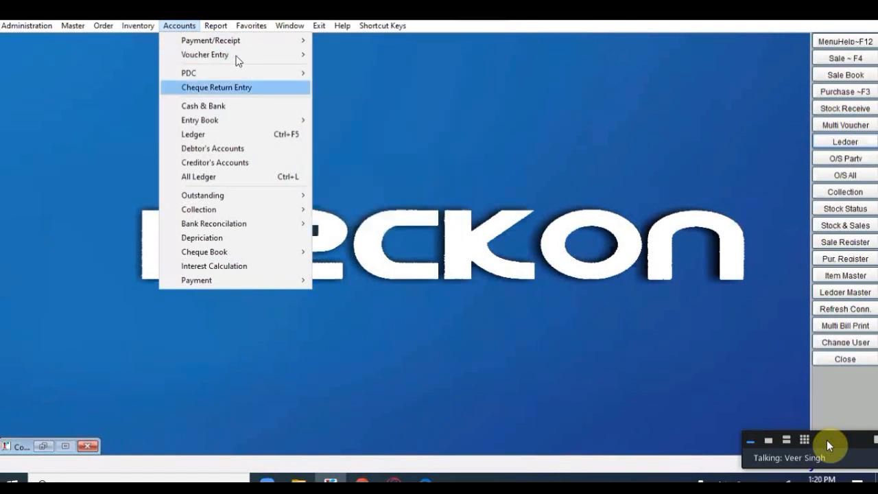
mouse_move(206, 40)
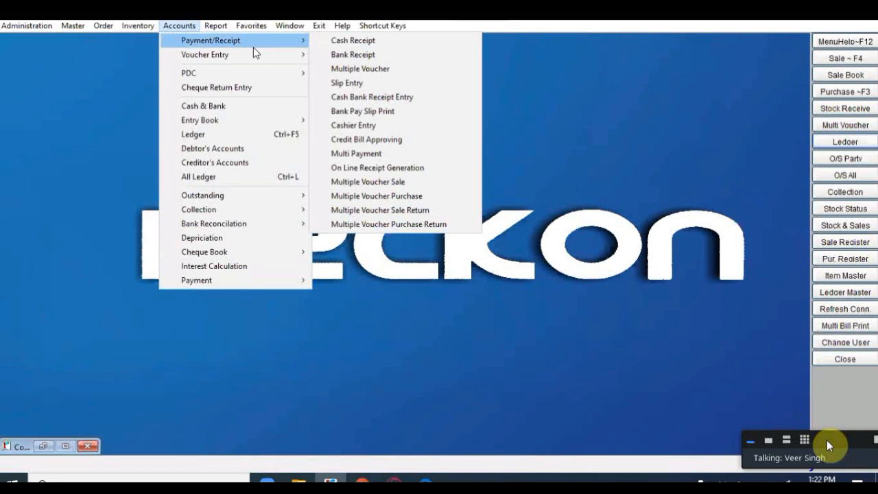
Step: Start a Cash Receipt for firm TAYAL with CASH as Ac Code and SHORT & EXCESS for differences
click(376, 42)
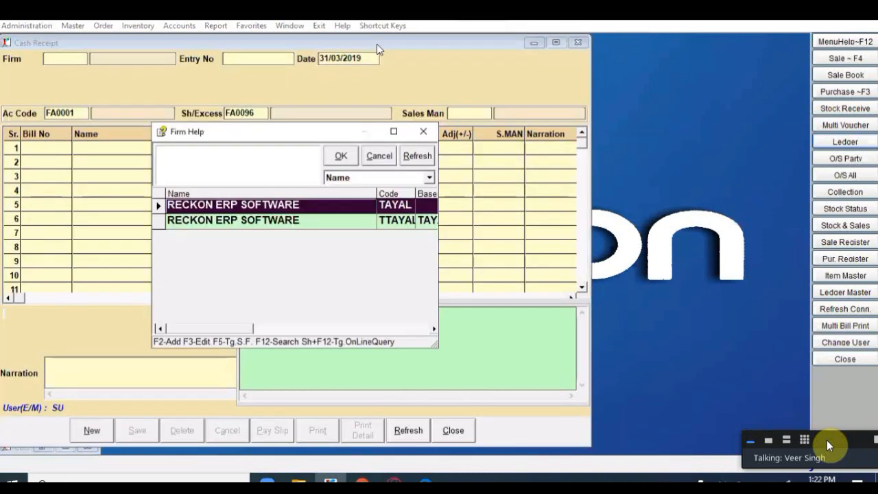
key(Return)
key(Return)
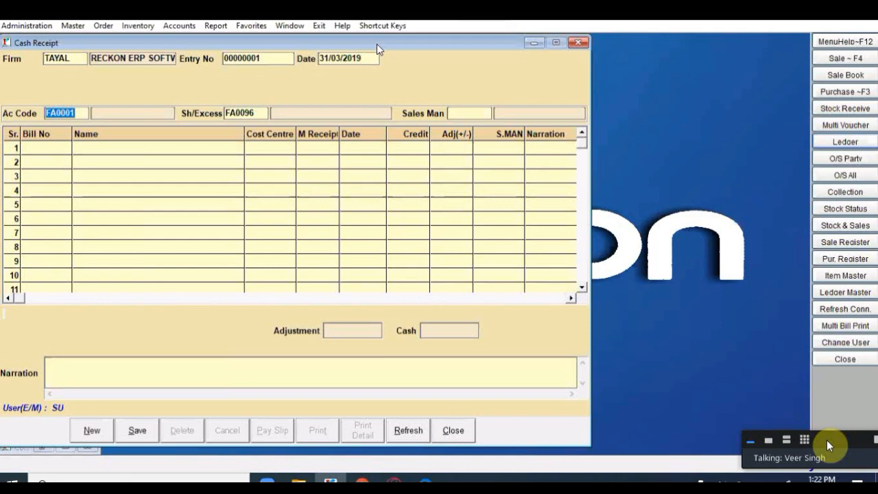
key(Return)
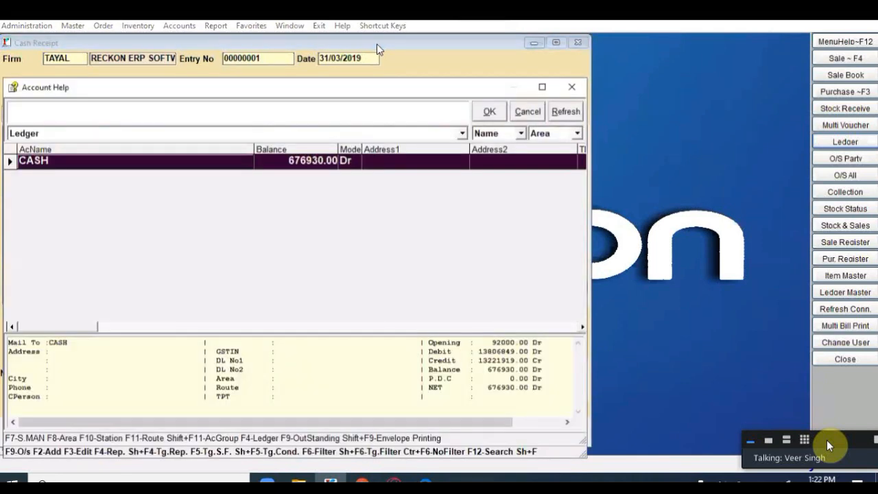
key(Return)
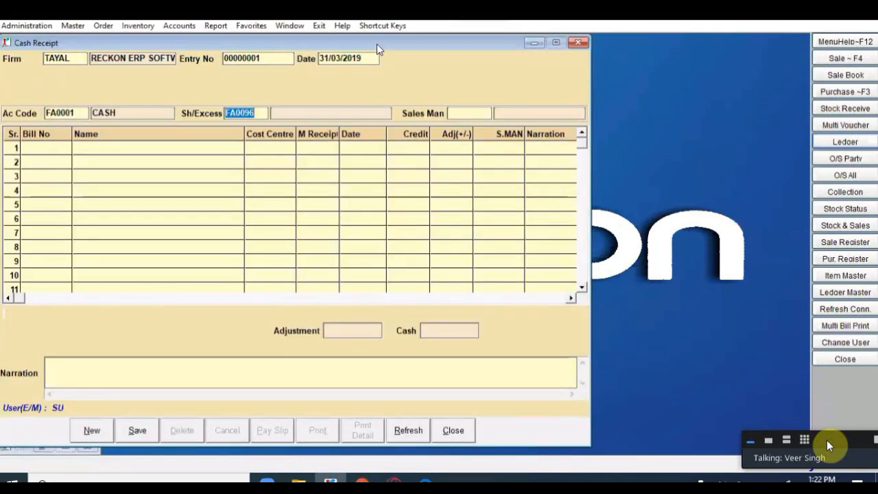
key(Return)
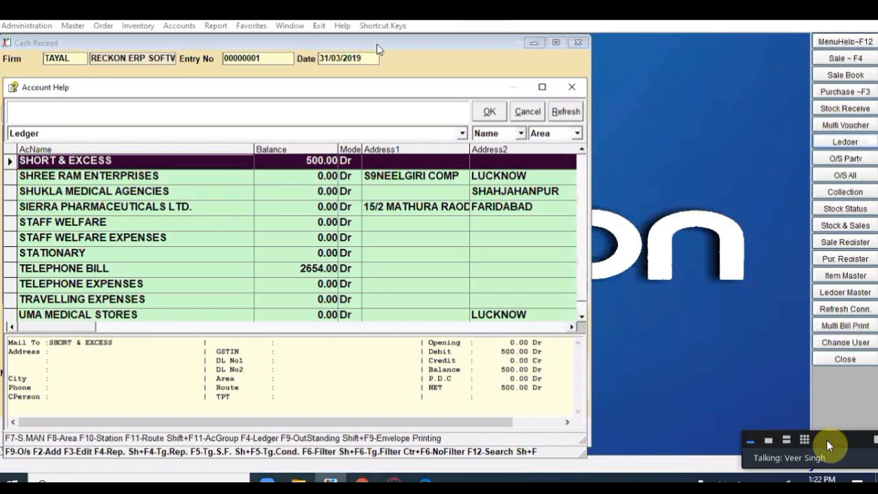
key(Return)
key(Return)
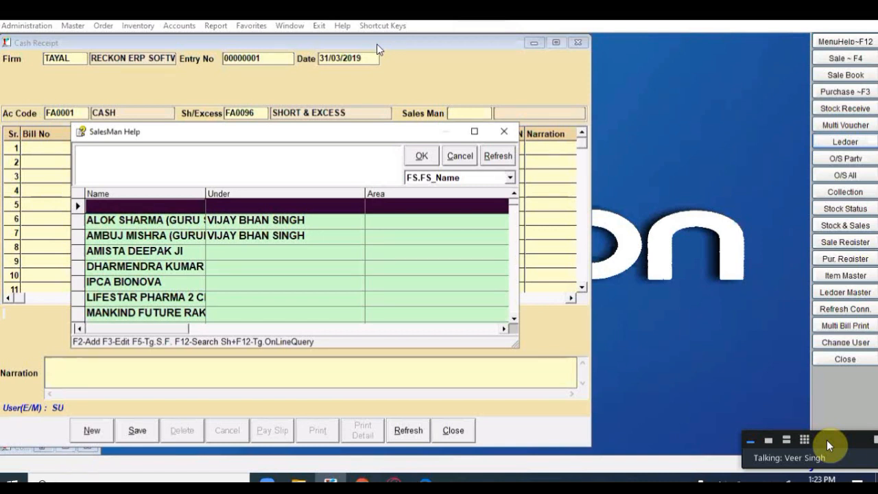
Step: Assign a salesman from the list and begin entering receipt row 1
key(Down)
key(Down)
key(Down)
key(Down)
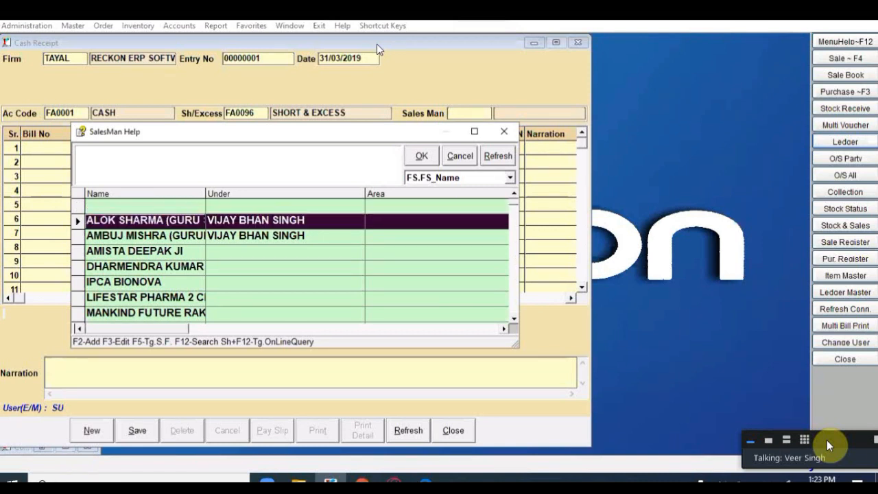
key(Return)
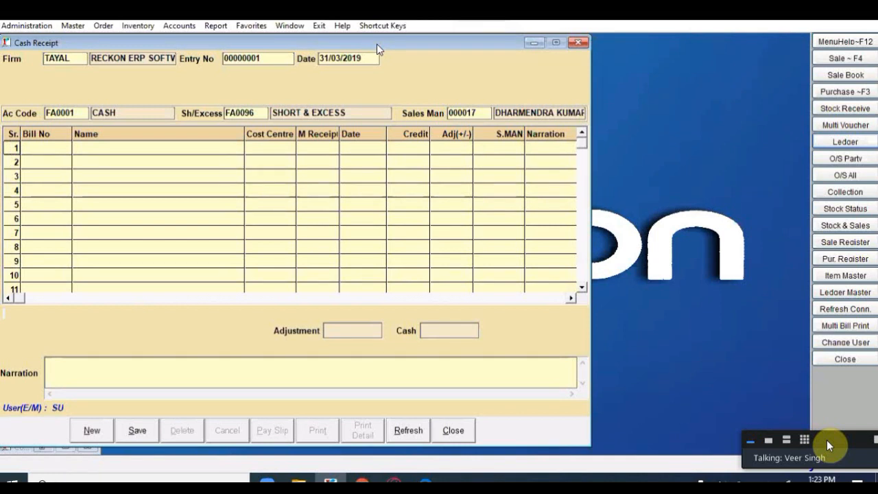
key(Return)
key(Return)
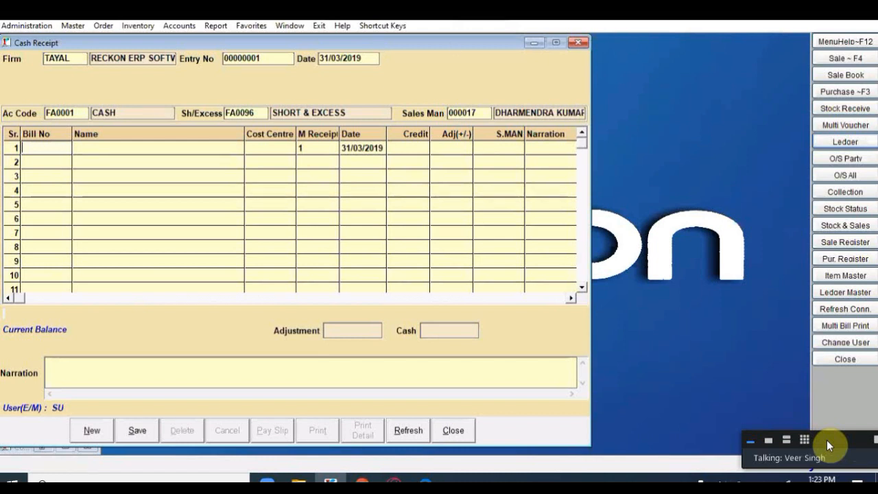
Step: Check a bill in the Sale Book register, then enter bill number ST013112 in row 1
click(851, 77)
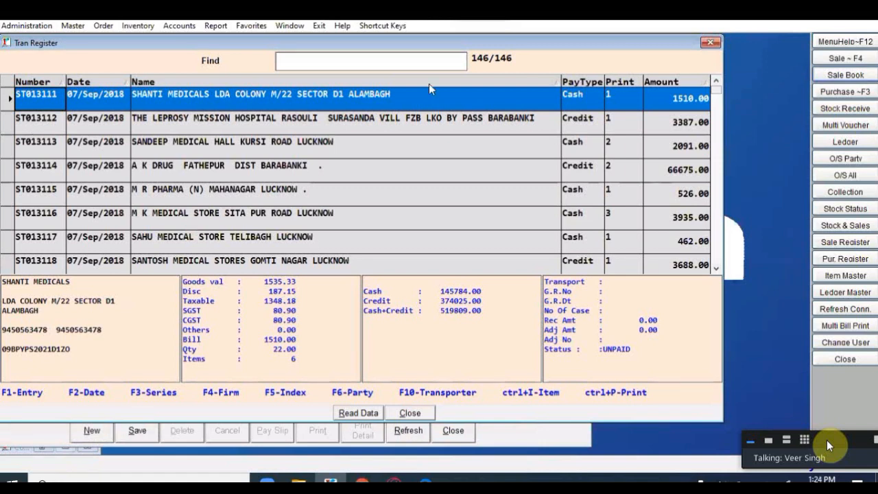
click(709, 43)
text(ST013112)
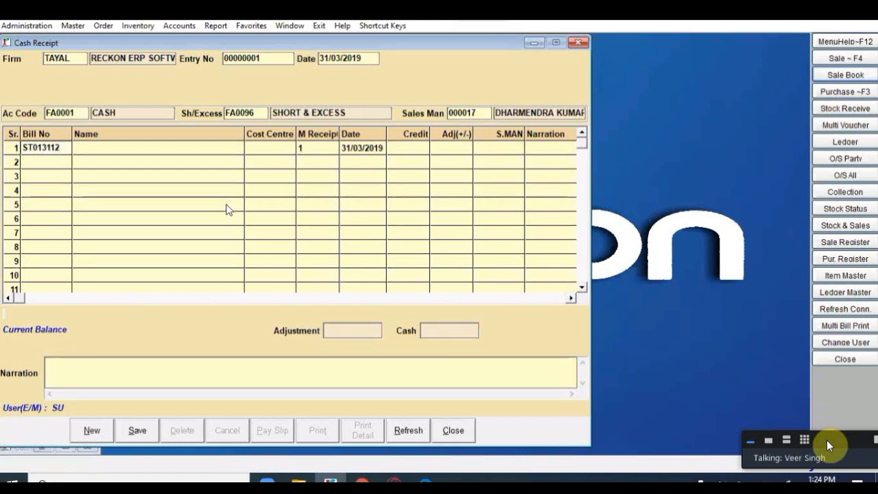
Step: Fetch bill ST013112 into row 1 with receipt number 101 and the default date
key(Return)
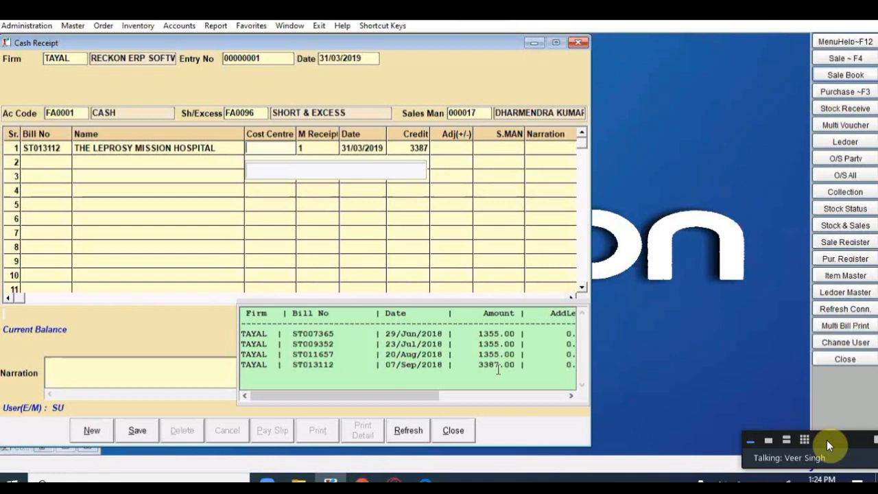
key(Return)
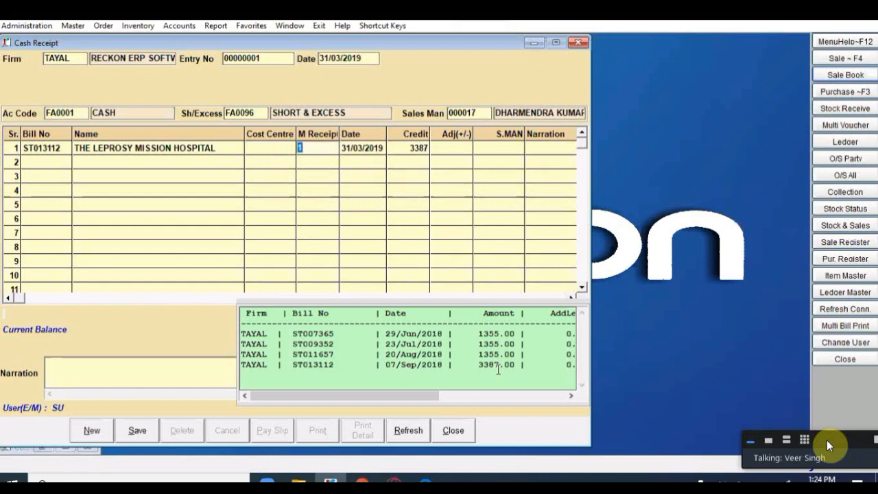
text(101)
key(Return)
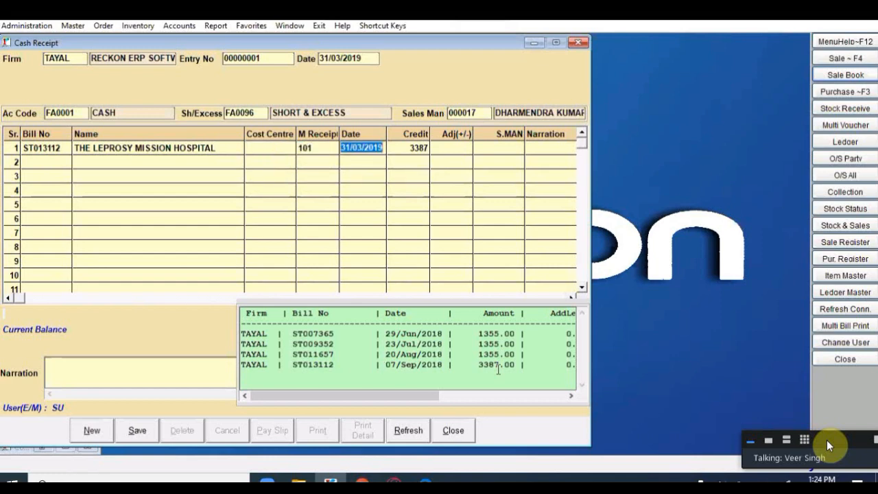
key(Return)
key(Return)
key(Return)
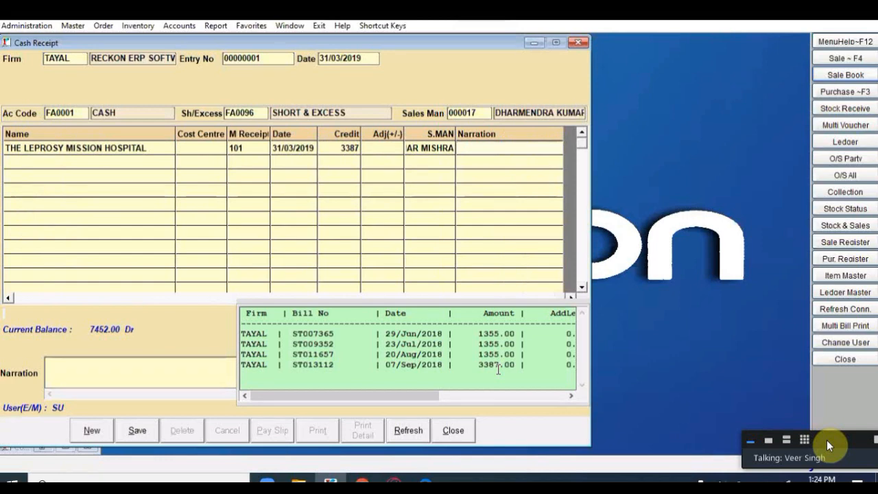
key(Return)
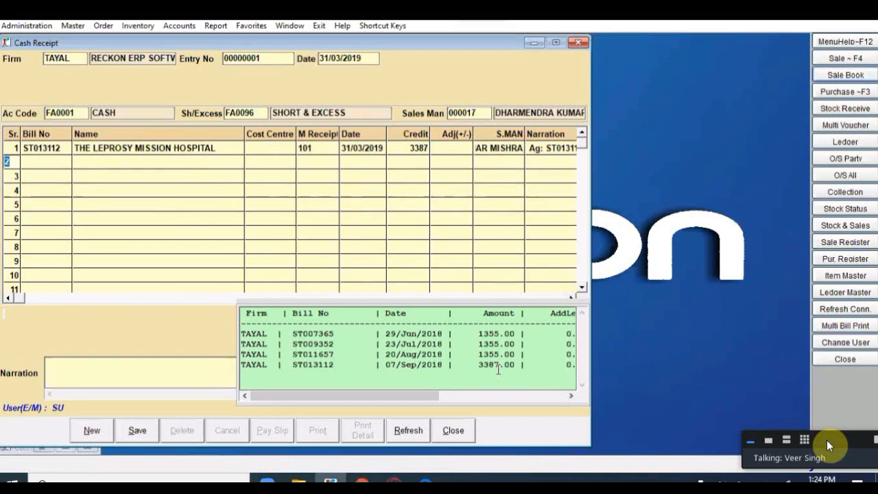
Step: Add bill ST011657 as the second receipt line
key(Return)
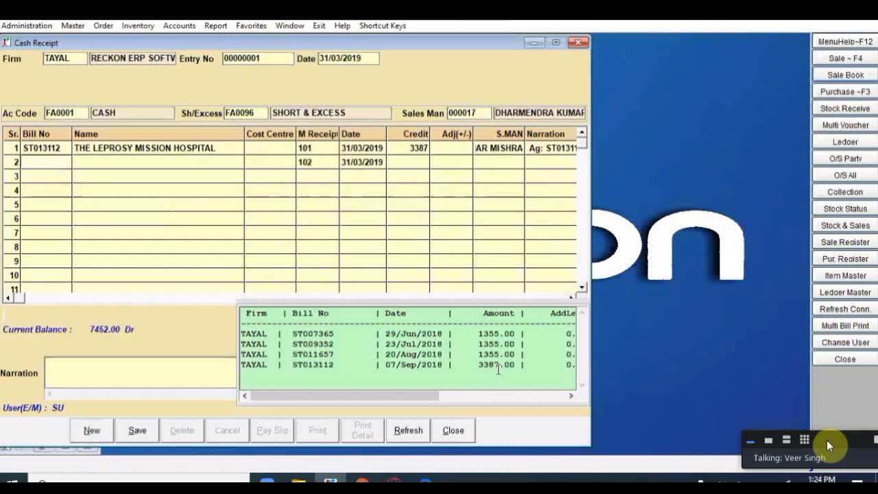
text(ST)
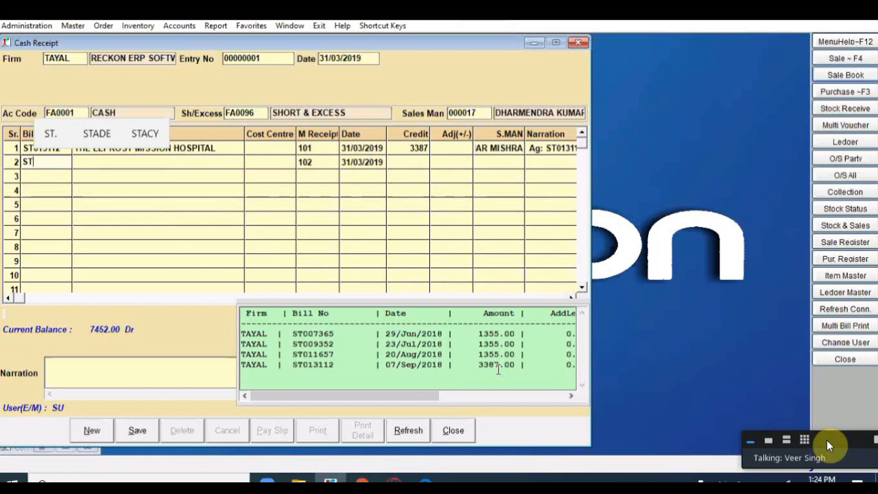
text(01162)
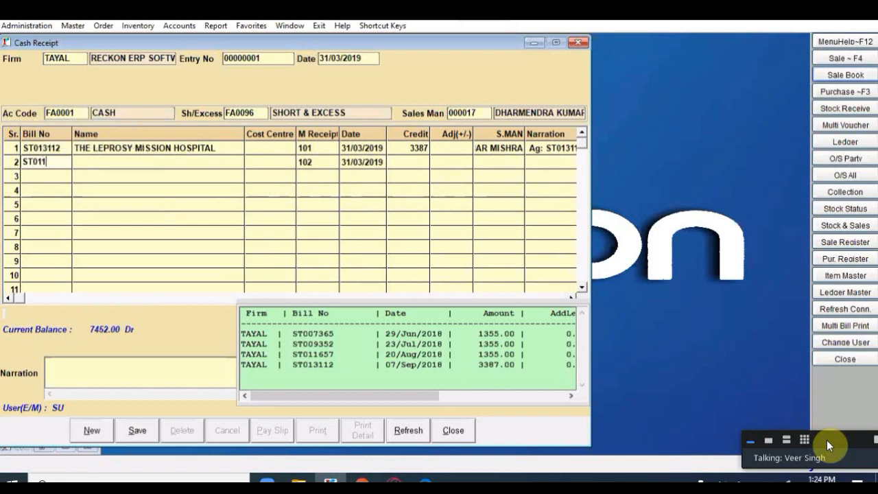
key(BackSpace)
key(BackSpace)
text(657)
key(Return)
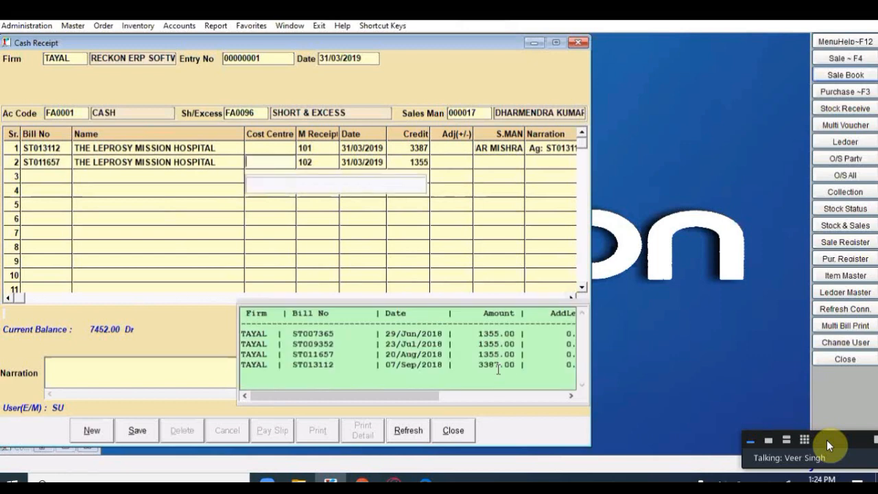
key(Return)
key(Return)
key(Return)
key(Return)
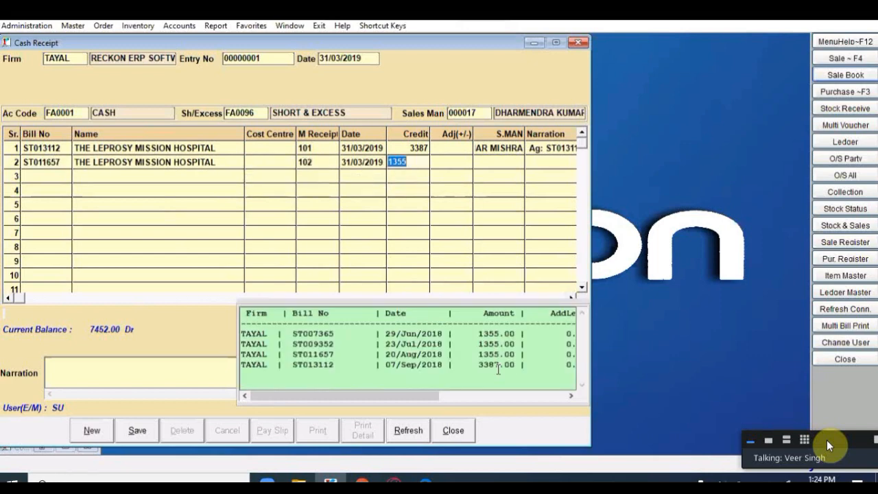
key(Return)
key(Return)
key(Return)
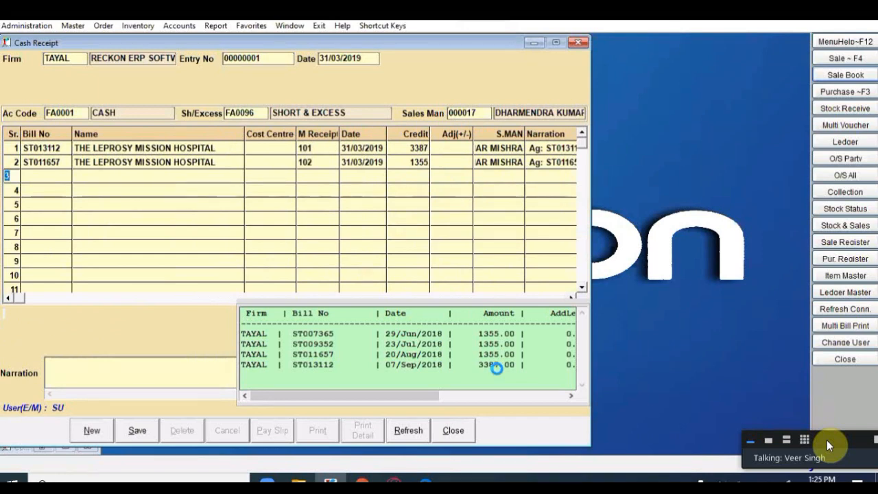
Step: Save the cash receipt, declining to send an SMS
key(alt+s)
key(Return)
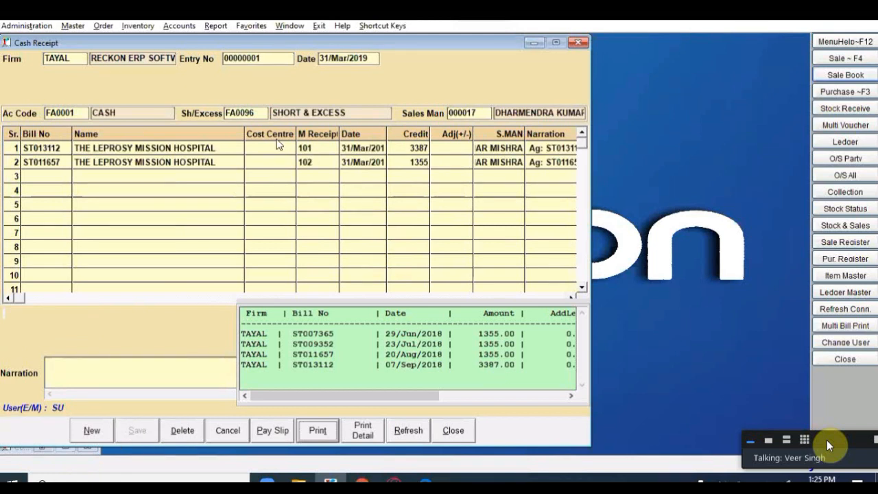
click(373, 59)
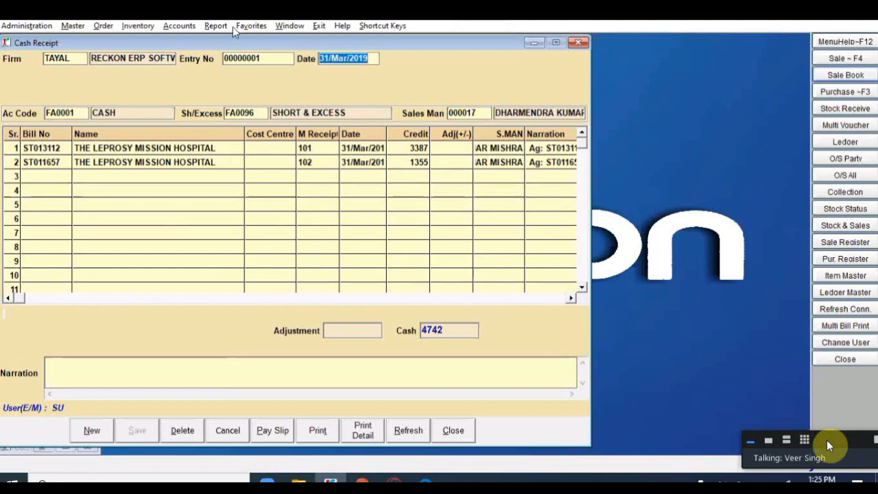
click(179, 26)
mouse_move(245, 55)
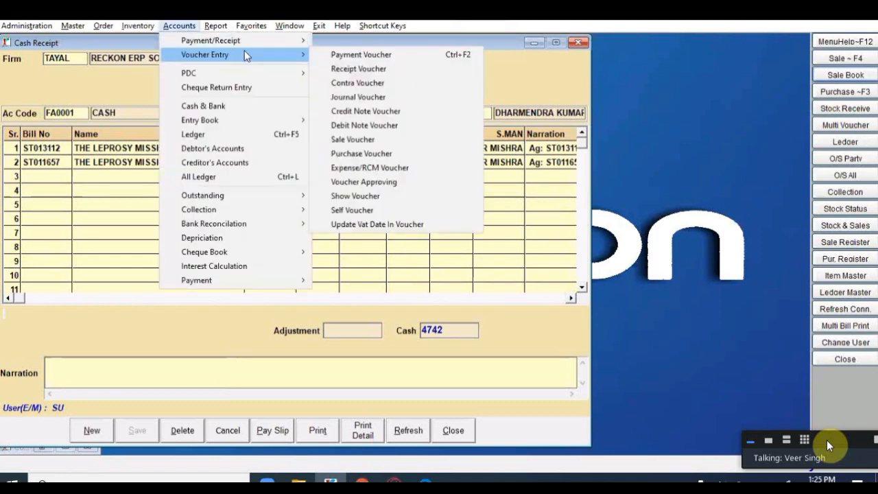
Step: Open a Receipt Voucher entry for firm TAYAL
click(354, 68)
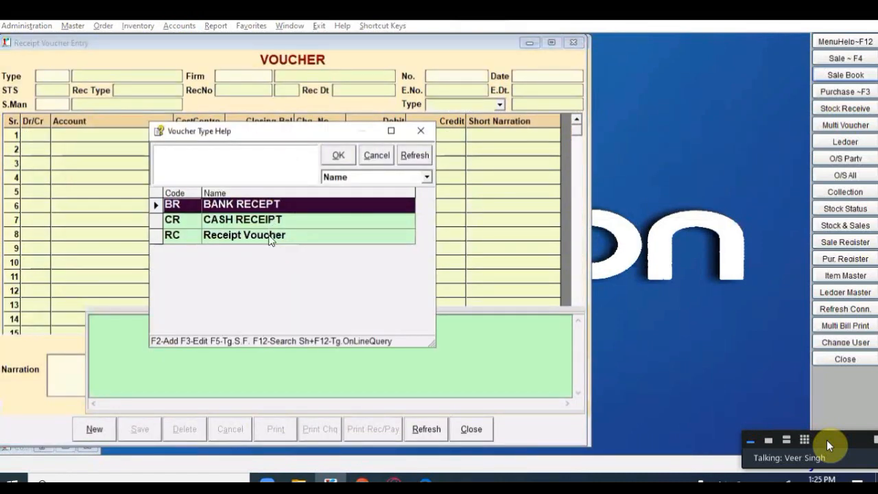
click(284, 234)
key(Return)
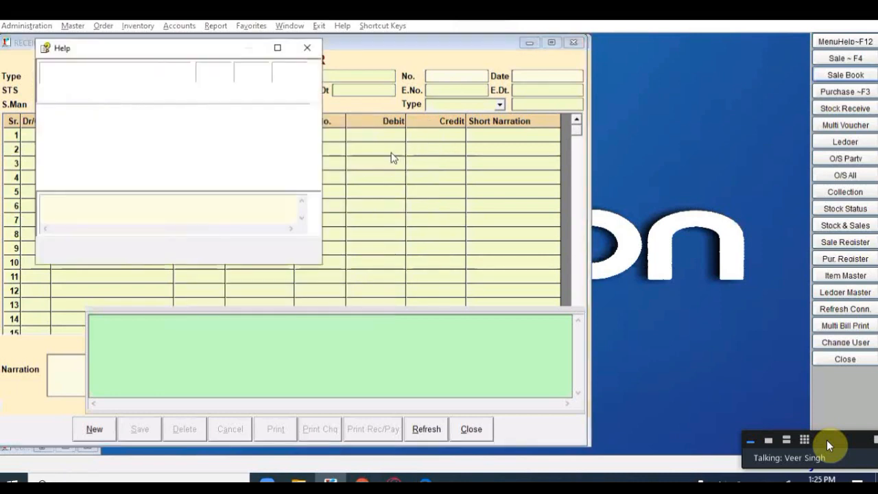
key(Return)
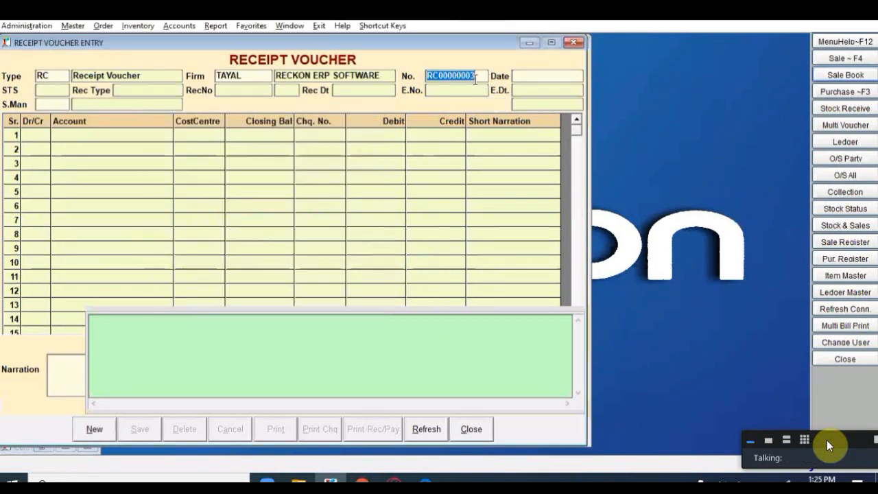
Step: Review voucher RC00000001, then start a new blank cash receipt
double_click(475, 79)
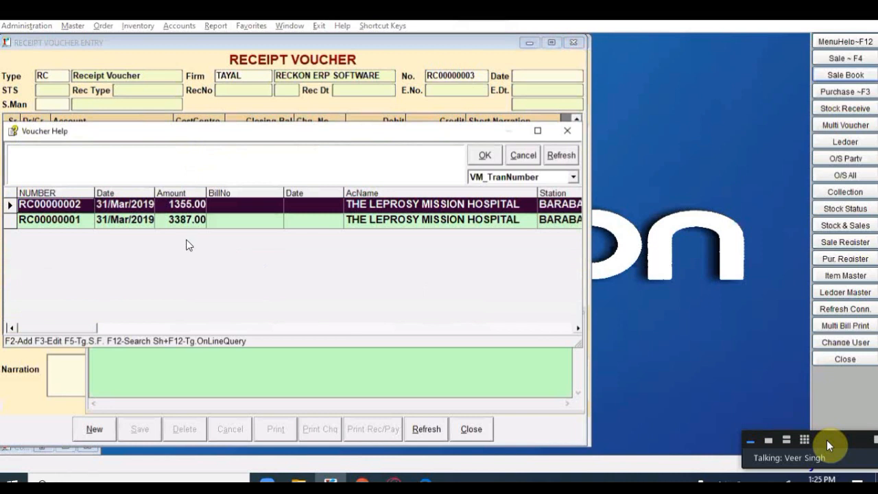
key(Down)
key(Return)
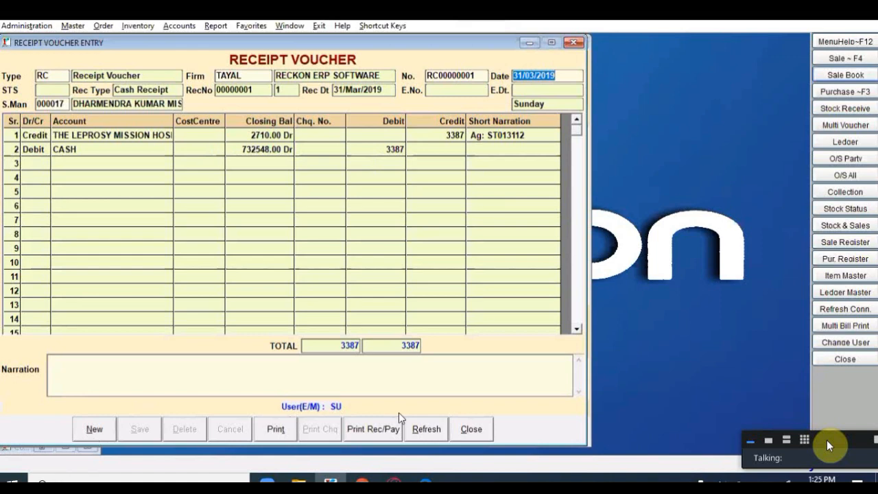
click(470, 429)
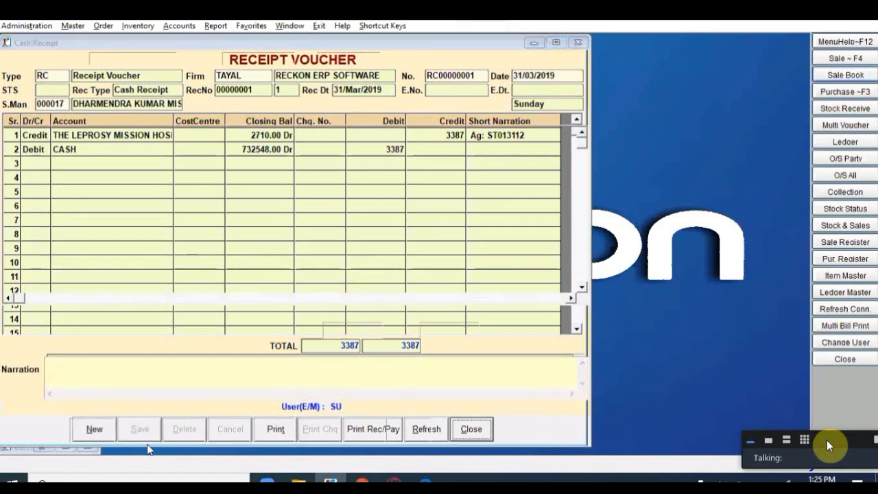
click(90, 432)
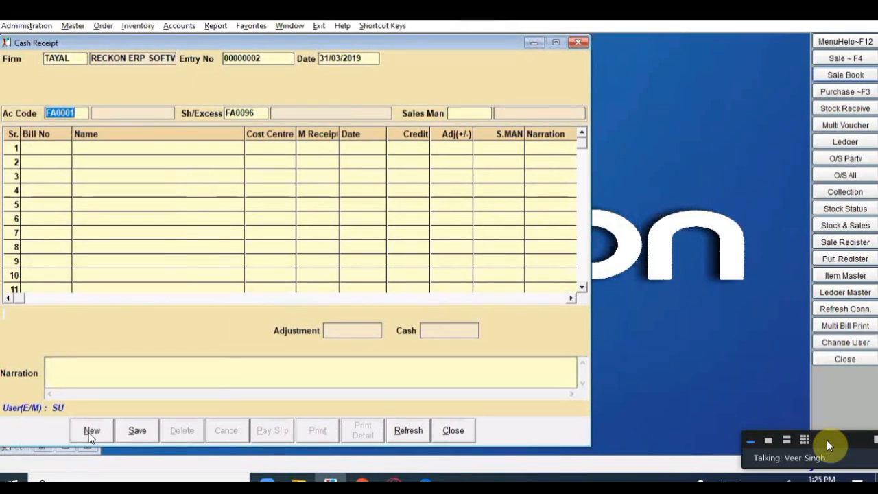
Step: Keep the default cash account and salesman, and look up bill ST0321122 for row 1
key(Return)
key(Return)
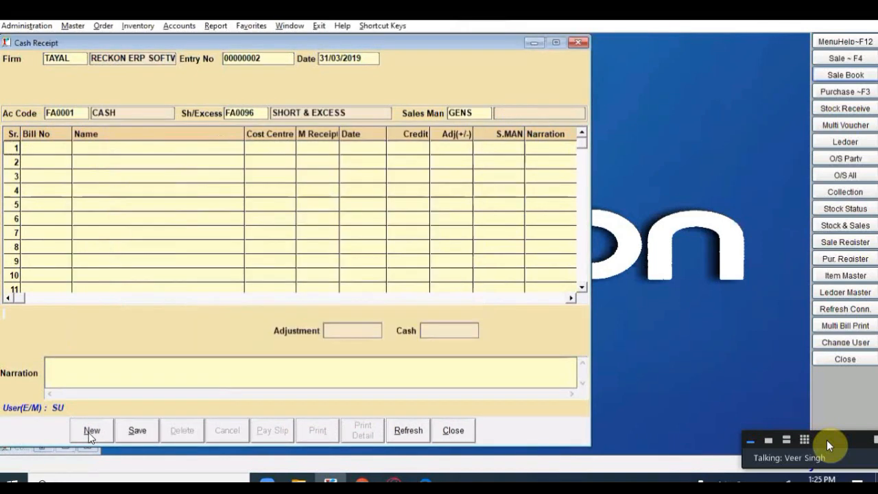
key(Return)
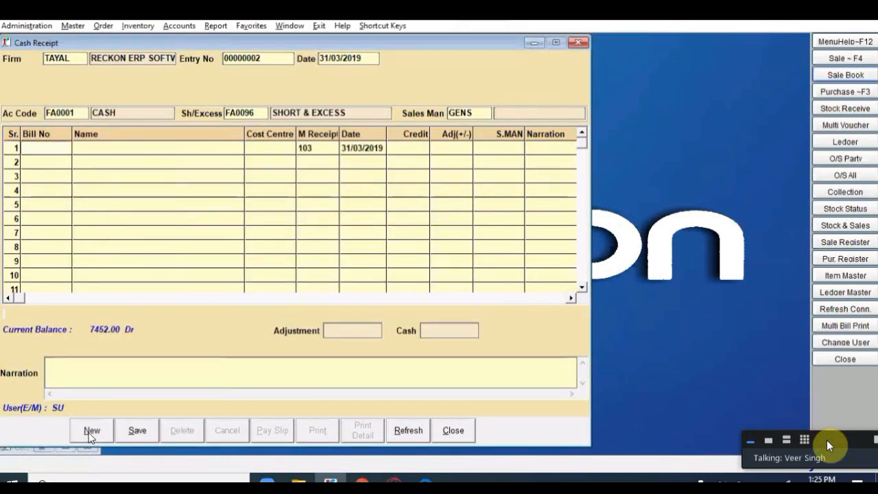
text(ST0321122)
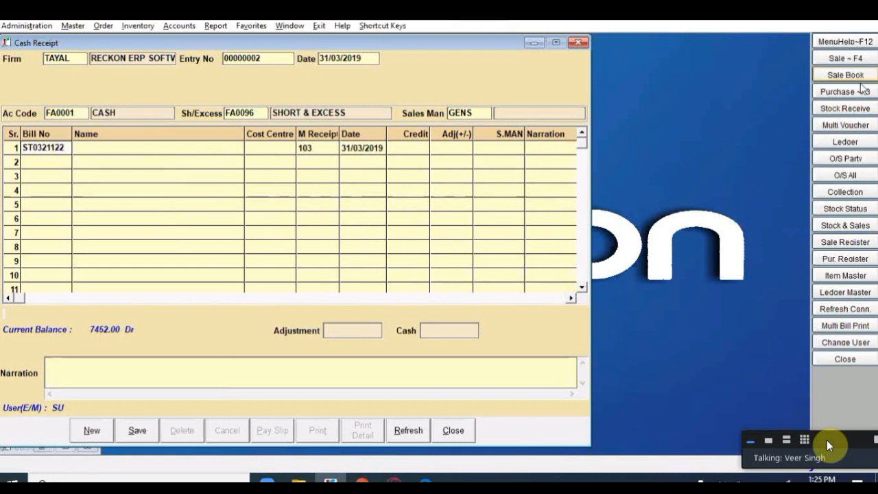
key(Return)
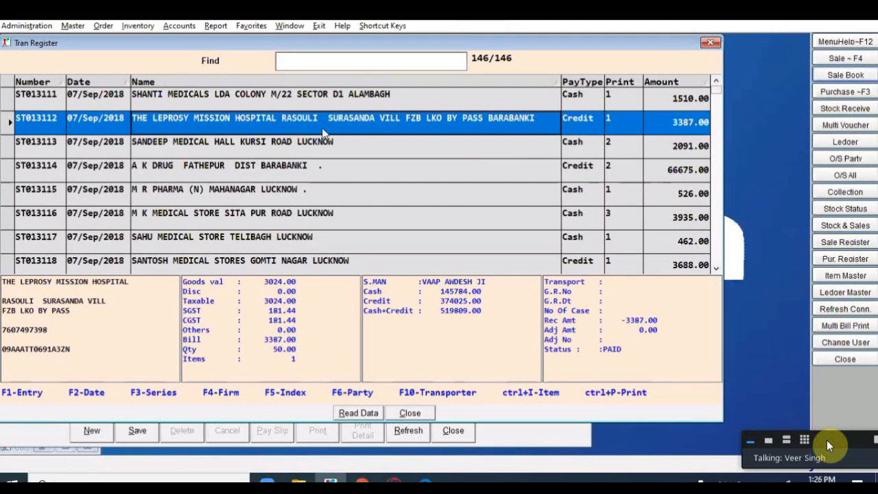
Step: Check the bill's PAID status in the register, then re-enter bill number ST013112
click(625, 349)
drag(625, 349, 606, 349)
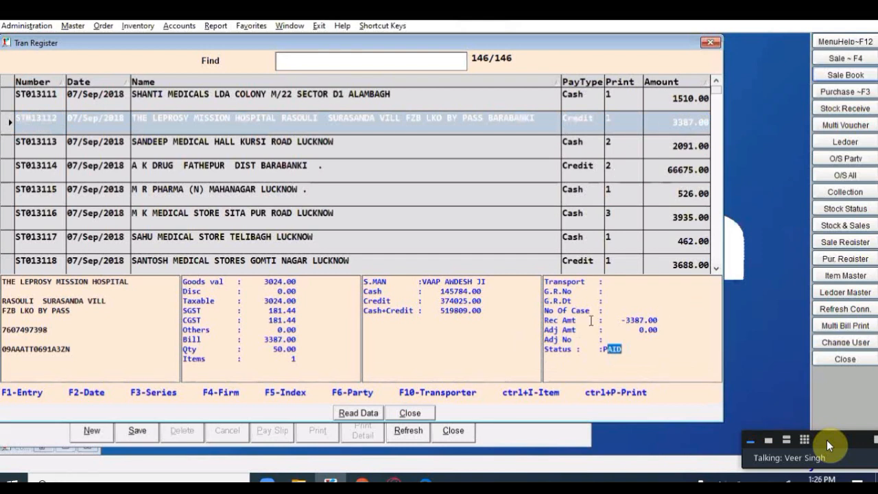
click(412, 412)
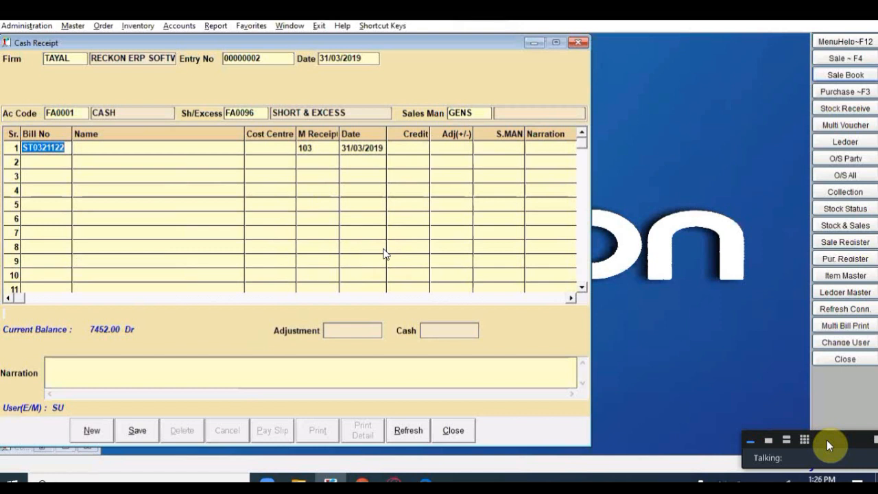
text(ST01)
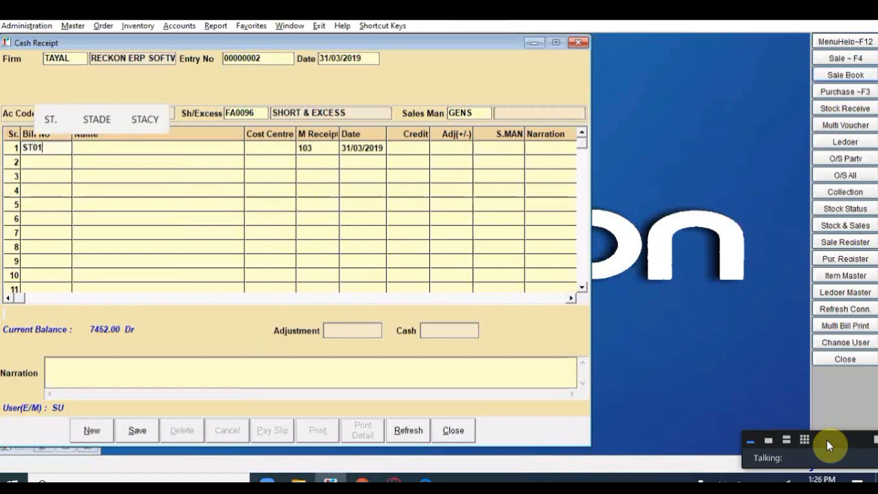
text(3112)
Step: Clear the invalid bill number and choose D.N. ASSOCIATES as row 1's party
key(Return)
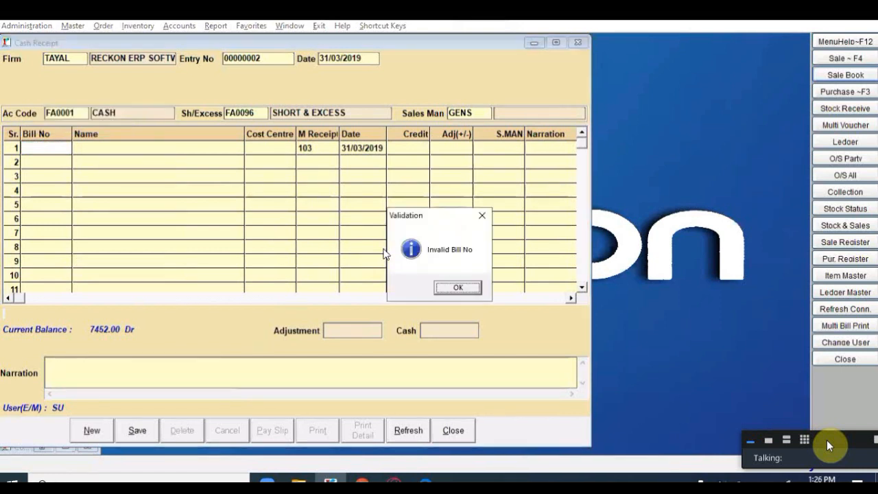
key(Return)
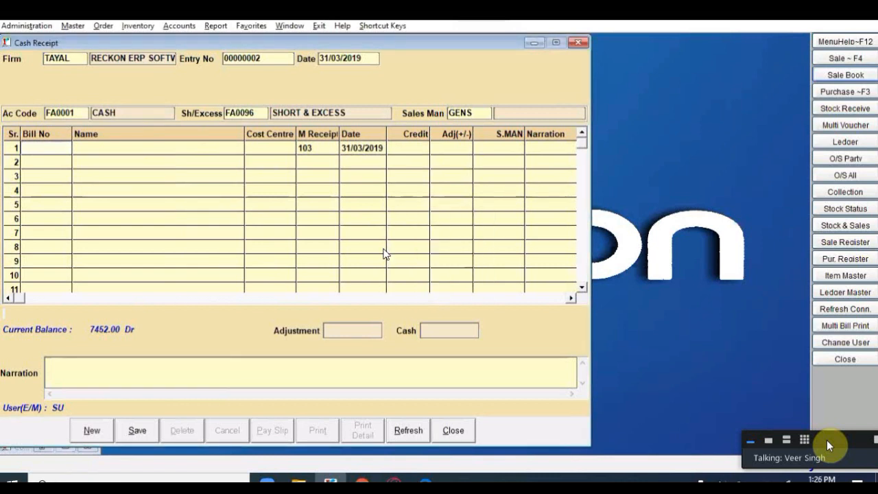
key(Return)
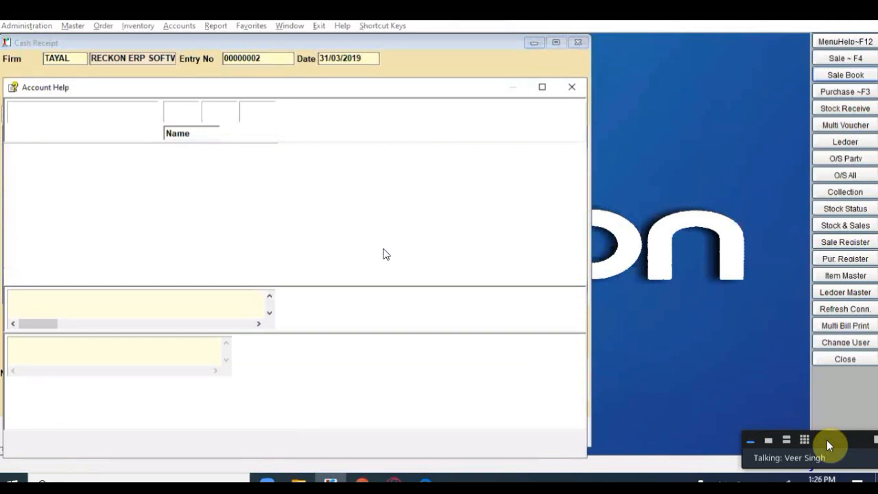
text(D)
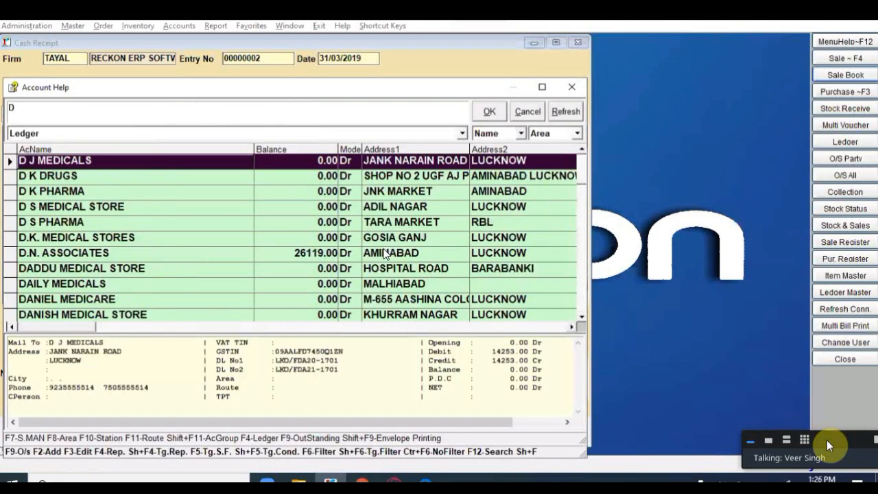
click(386, 254)
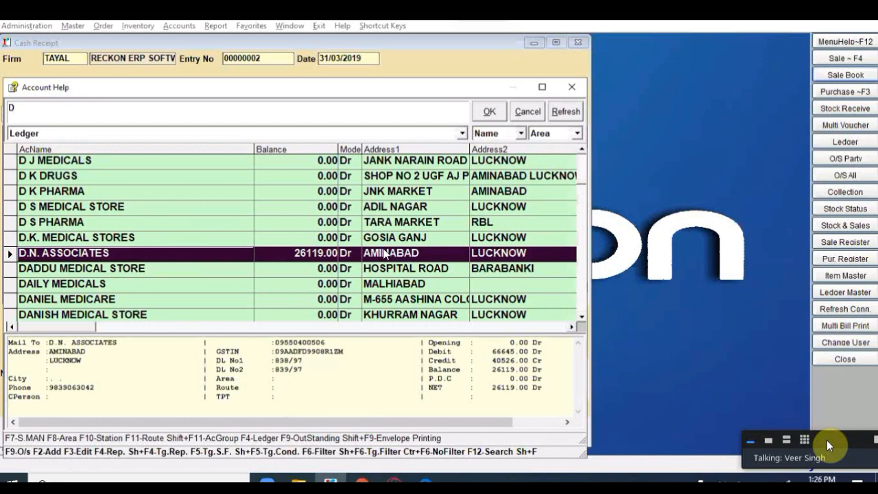
key(Return)
key(Return)
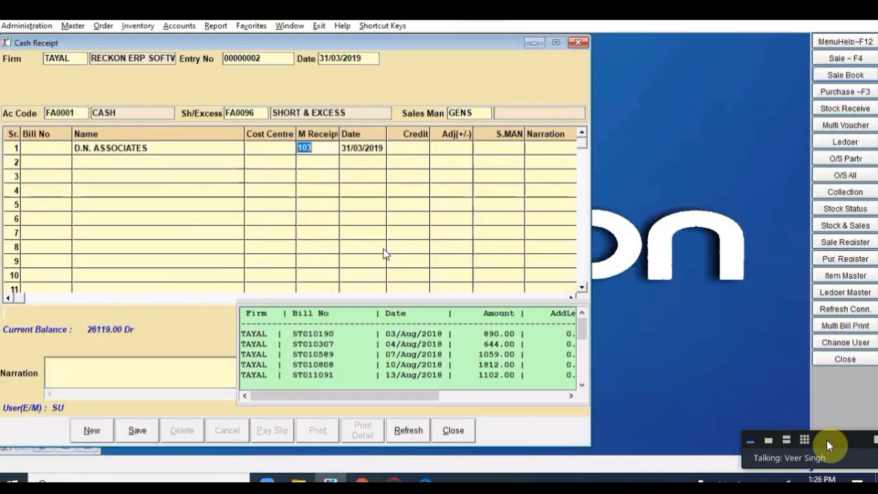
text(102)
key(Return)
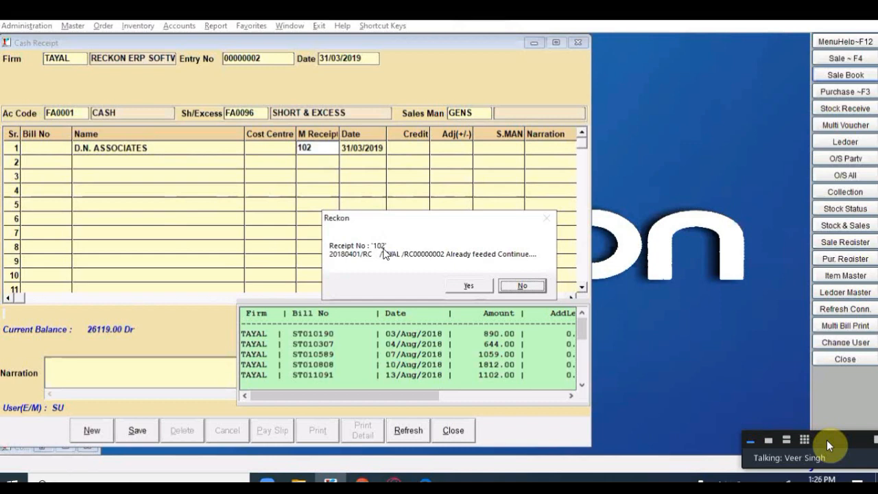
Step: Set the receipt number to 104 after the already-entered warning
key(Return)
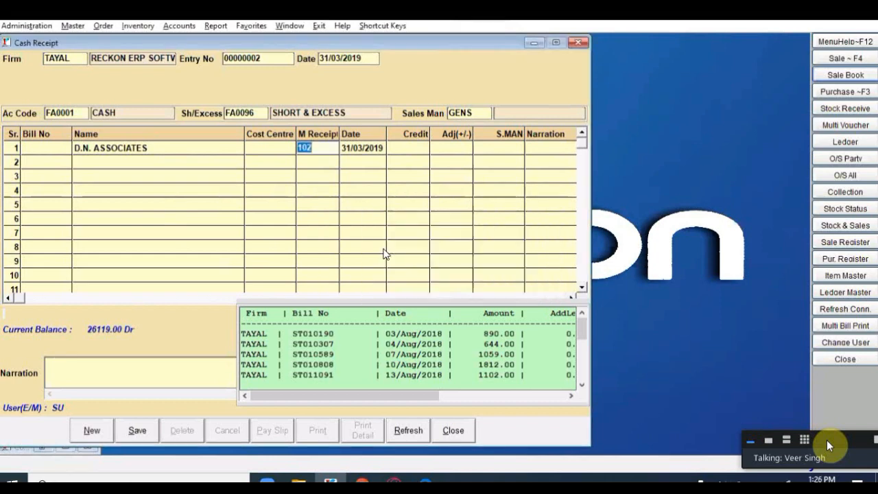
text(103)
key(Return)
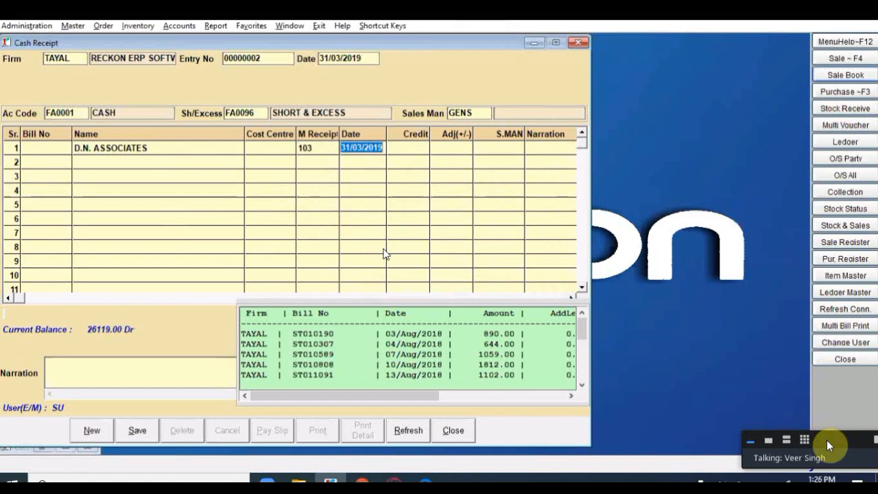
key(Left)
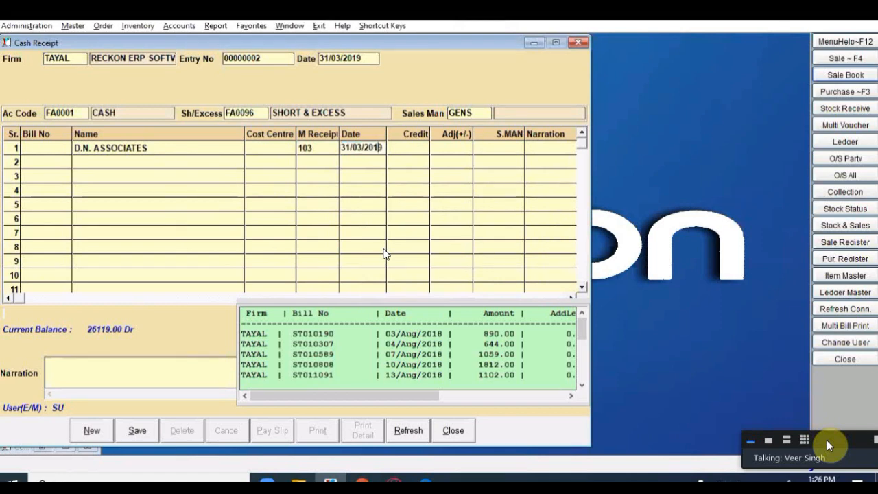
key(Left)
key(Left)
key(Left)
click(316, 149)
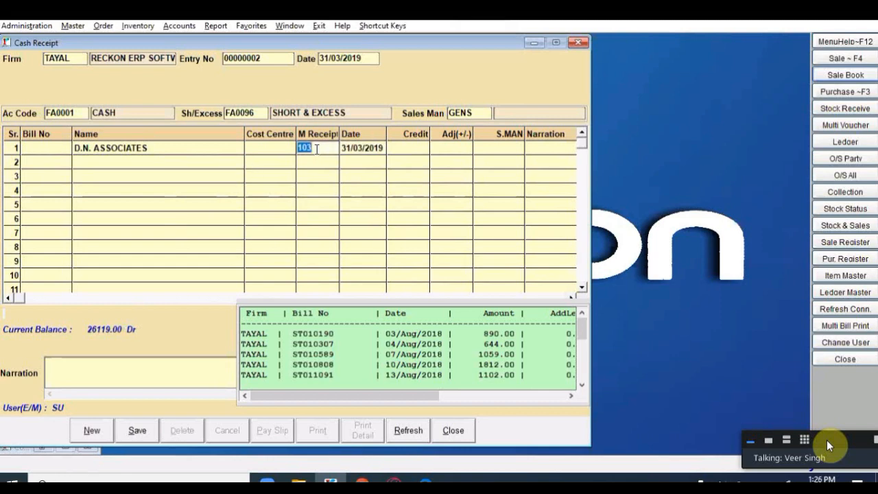
click(328, 147)
key(BackSpace)
text(4)
key(Return)
Step: Credit 1000 with a 100 short-and-excess adjustment and bring up the bill adjustment
key(Return)
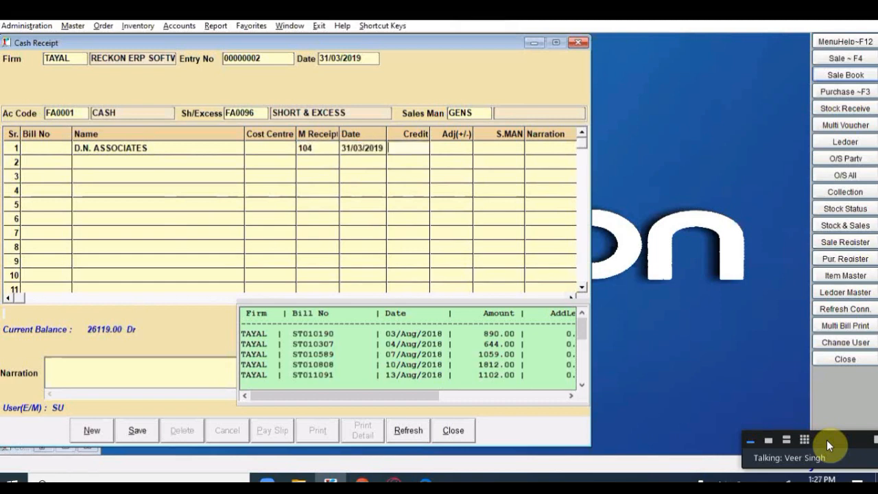
text(1000)
key(Return)
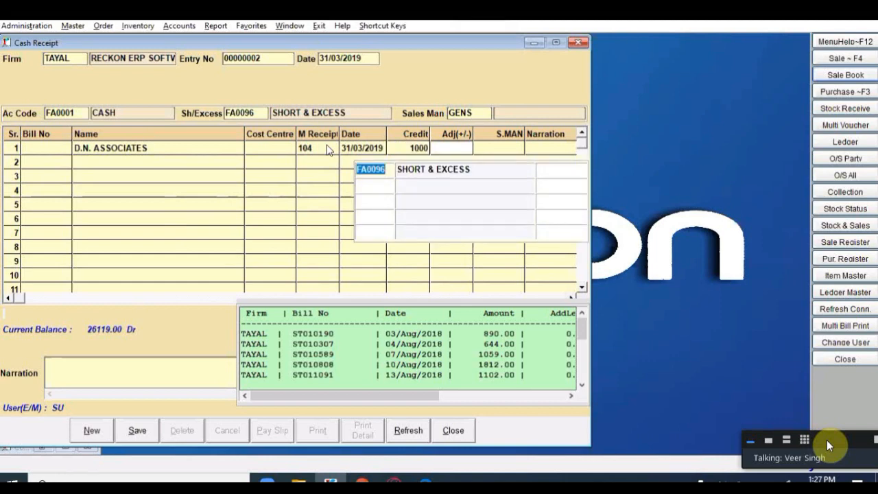
key(Return)
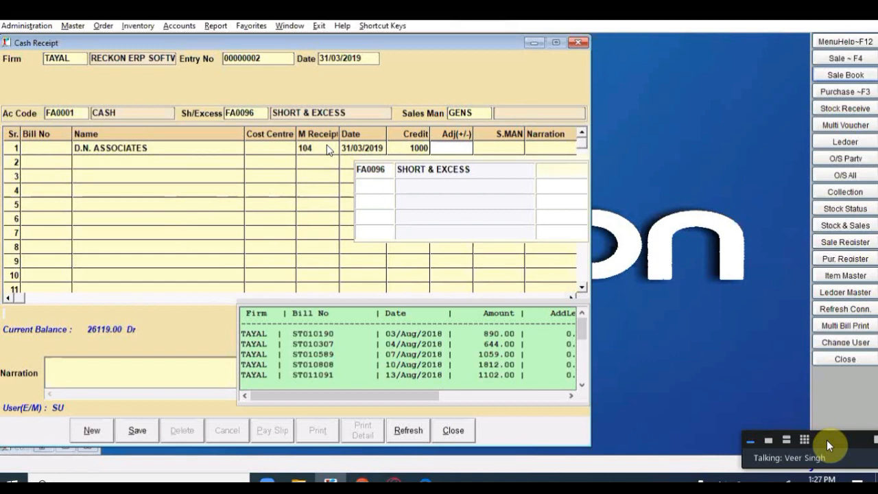
text(100)
key(Return)
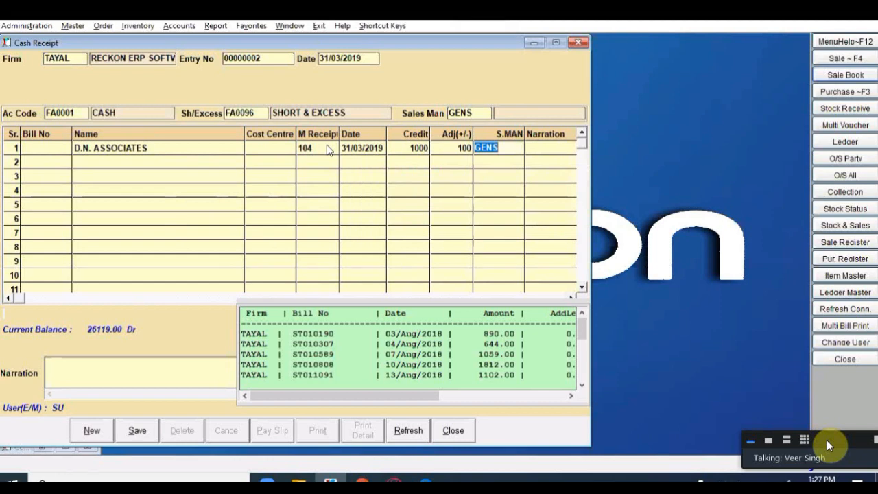
key(Return)
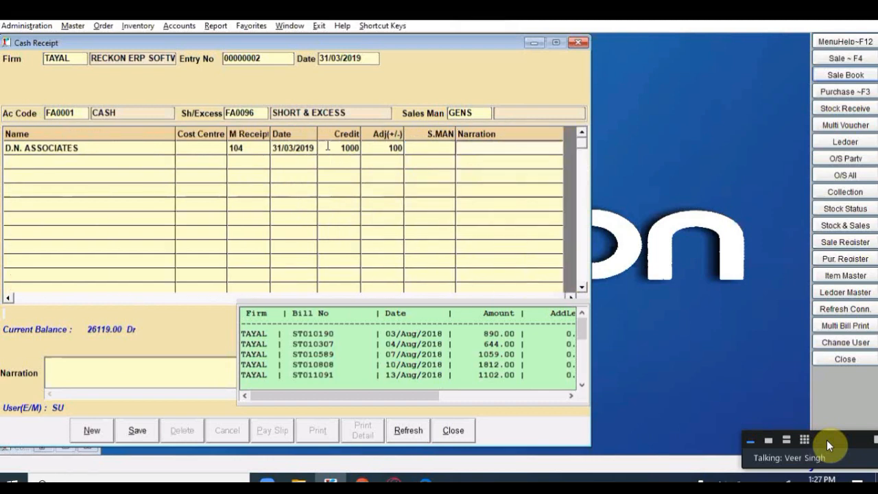
key(Return)
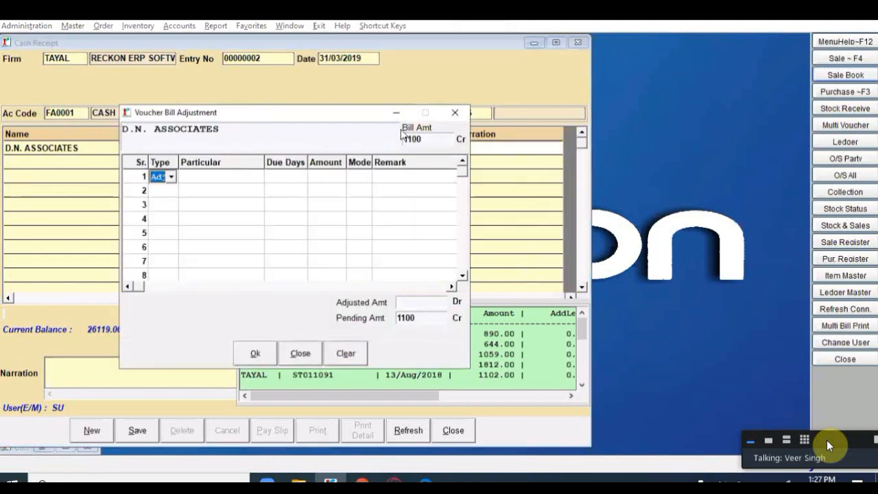
Step: Apply the 1100 to outstanding bills ST010190 (890) and ST010307 (210)
drag(368, 118, 547, 187)
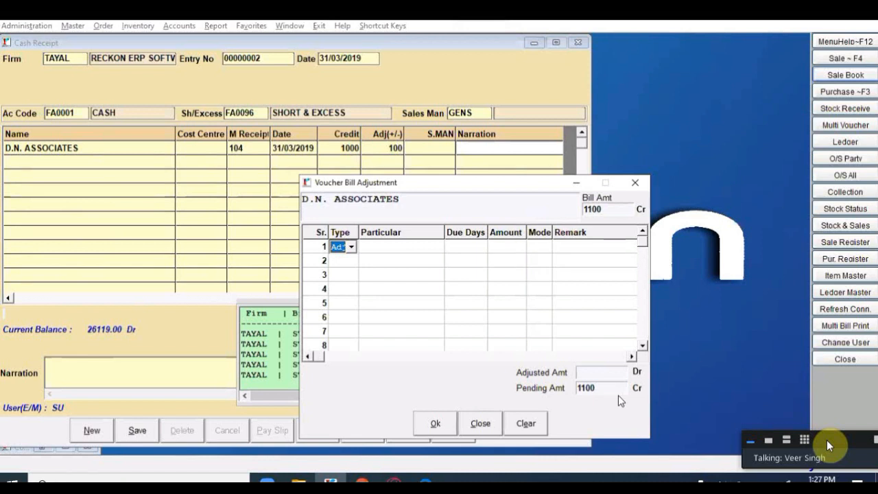
key(Return)
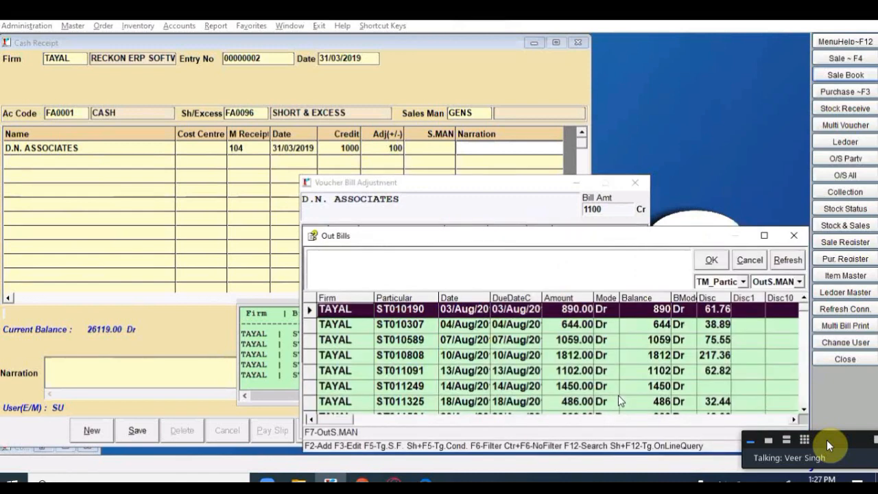
key(Return)
key(Return)
key(Return)
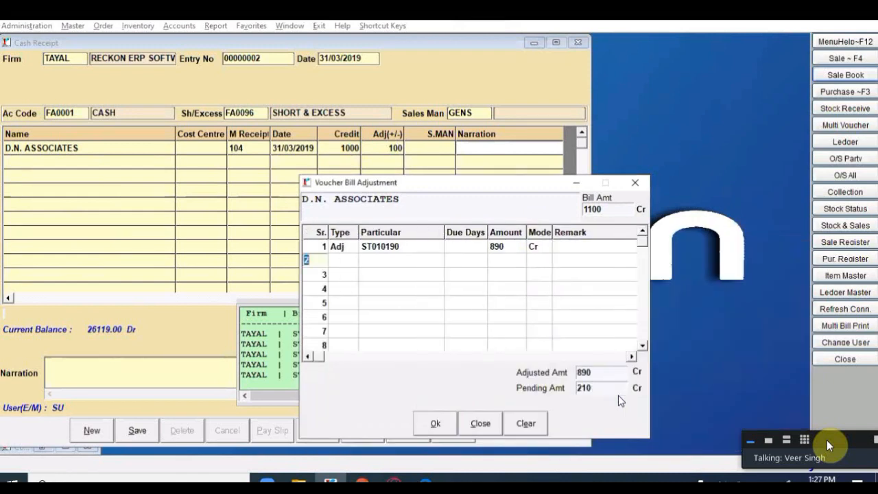
key(Return)
key(Return)
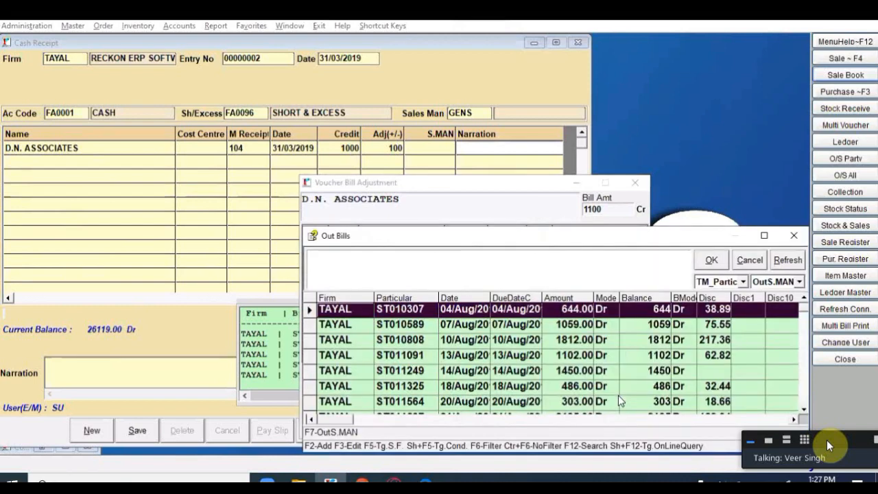
key(Down)
key(Up)
key(Return)
key(Return)
key(Return)
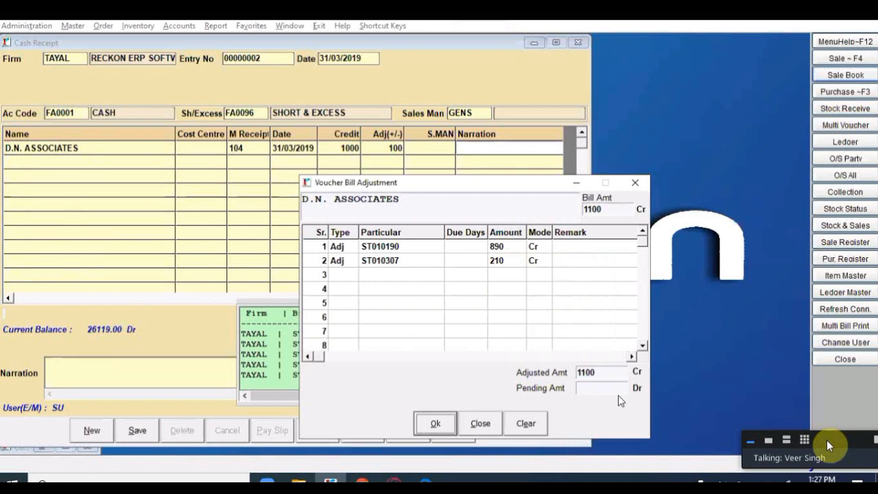
key(Return)
key(Return)
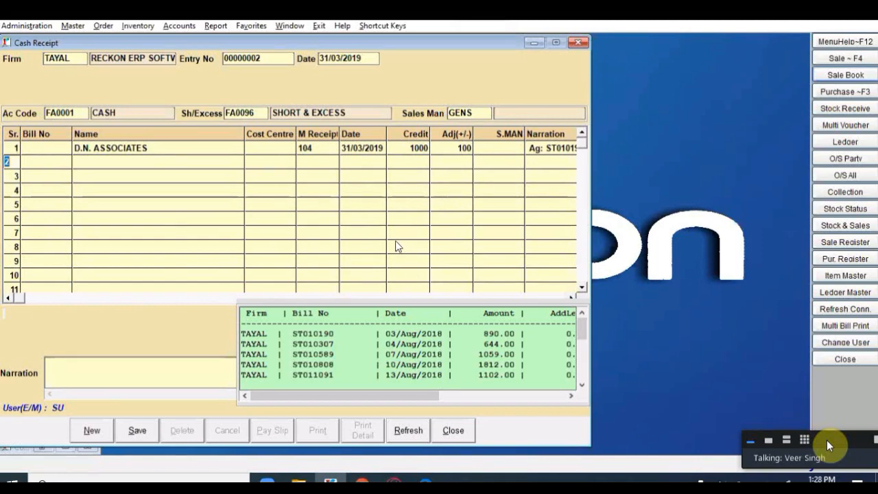
Step: Start receipt row 2 with AMBEY MEDICALS as the party account
key(Return)
key(Return)
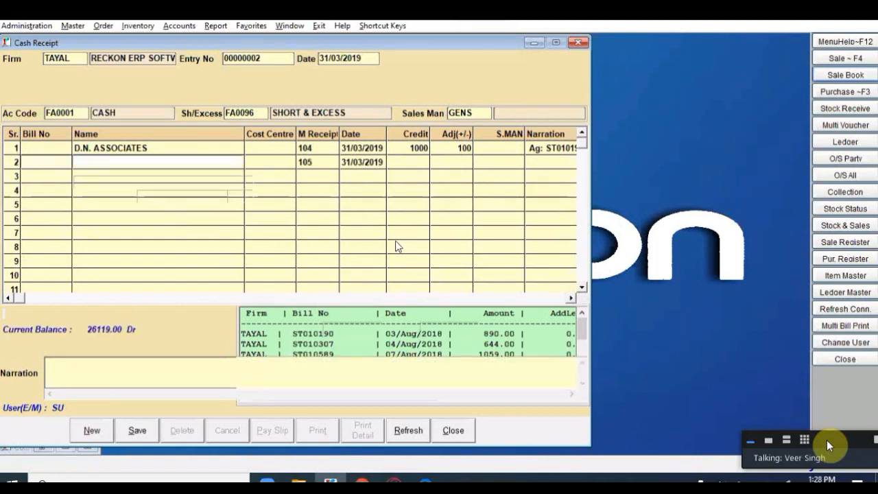
key(Return)
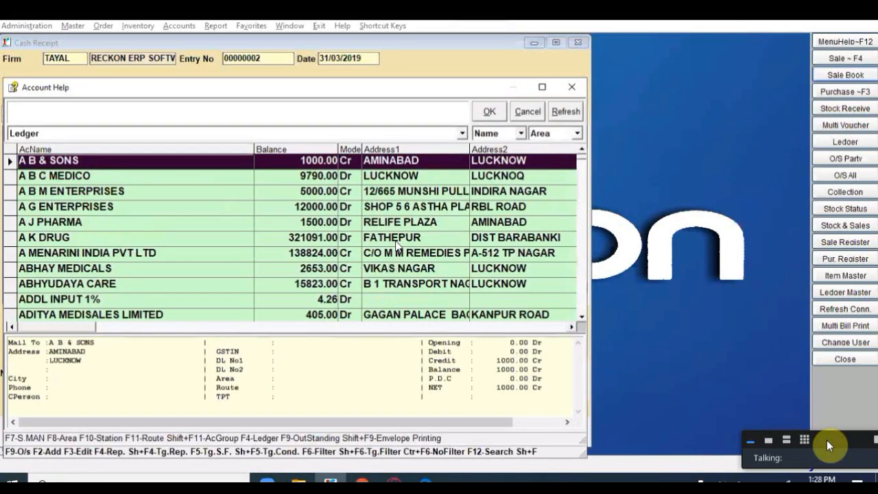
key(Down)
key(Down)
key(Down)
key(Down)
key(Down)
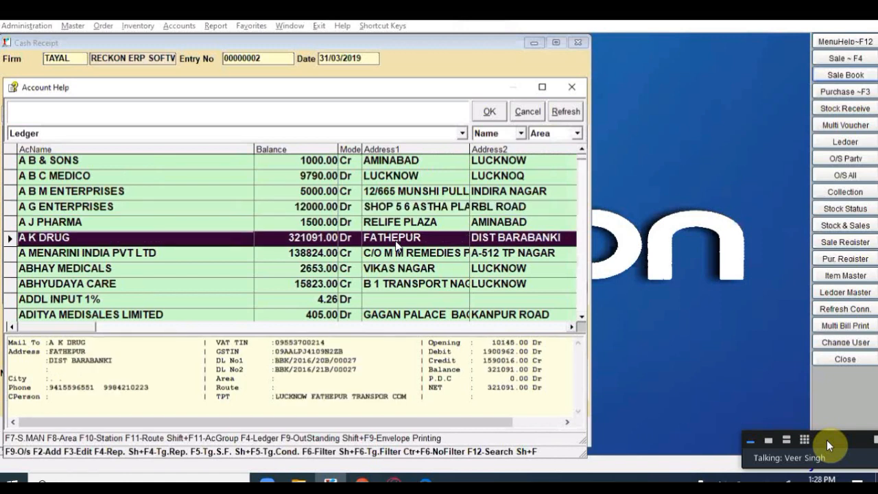
key(Down)
key(Down)
key(Down)
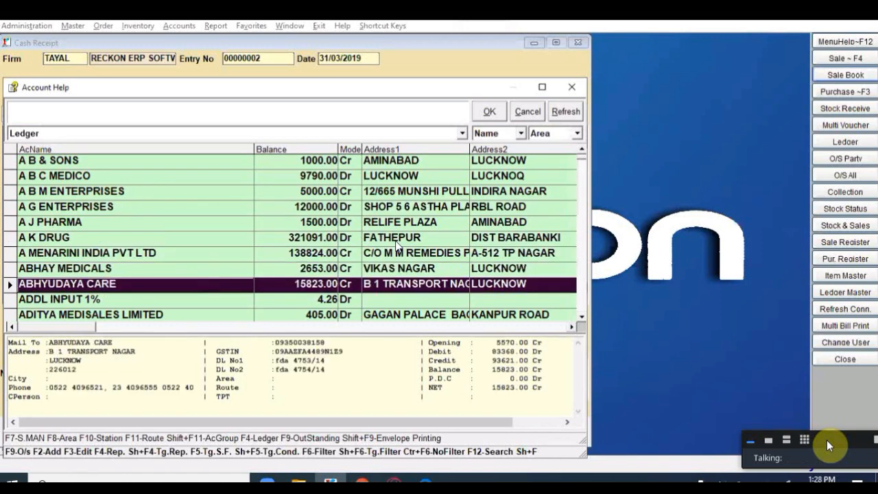
key(Page_Down)
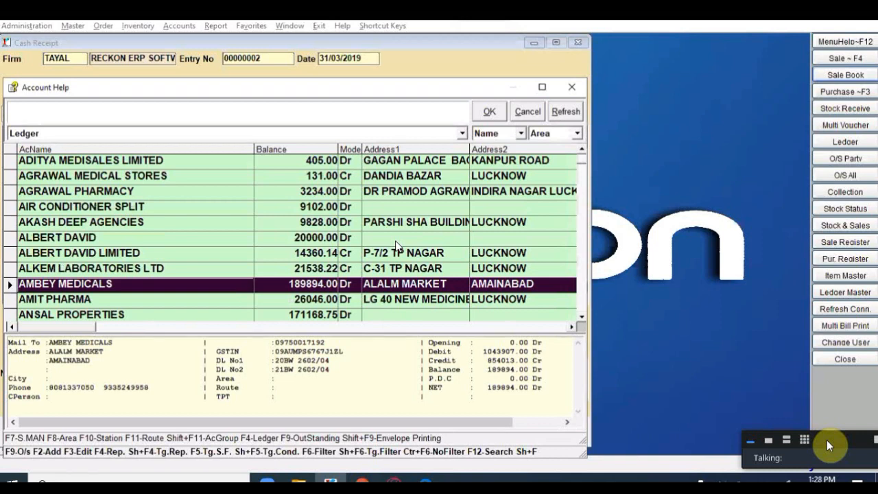
key(Return)
key(Return)
Step: Credit 5000 and adjust it against outstanding bill ST012225
text(500)
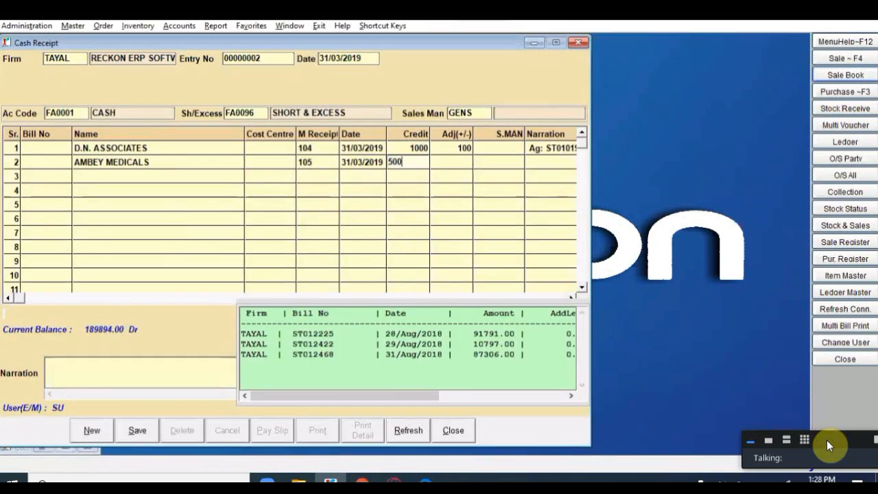
text(0)
key(Return)
key(Return)
key(Return)
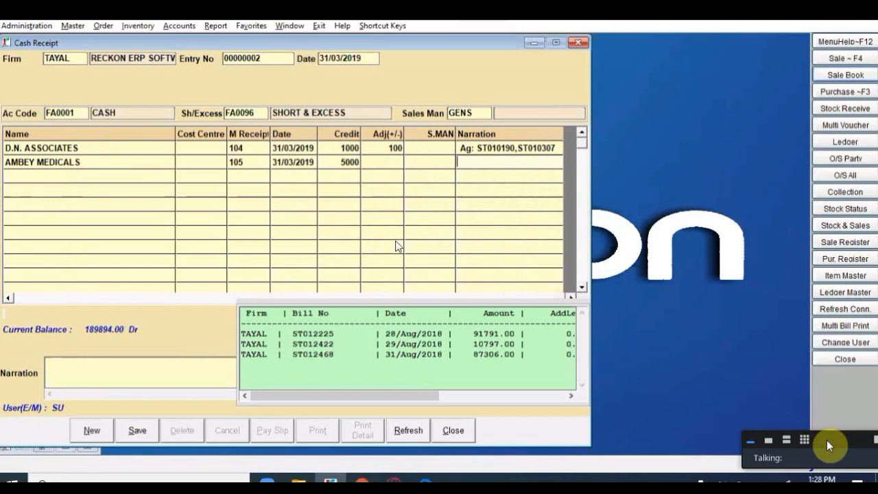
key(Return)
key(Return)
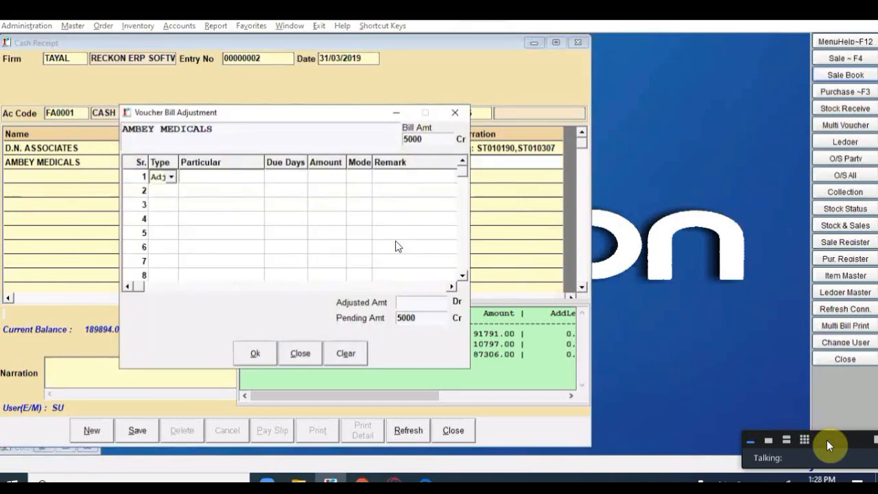
key(Return)
key(Return)
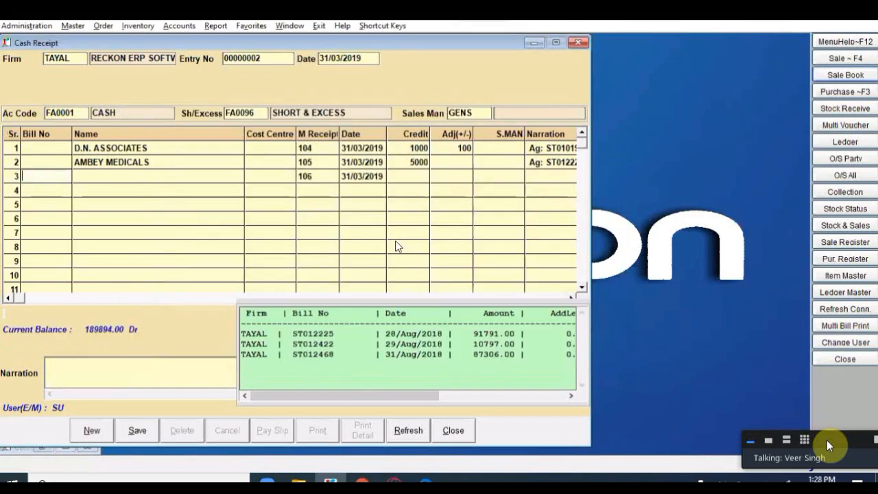
key(Return)
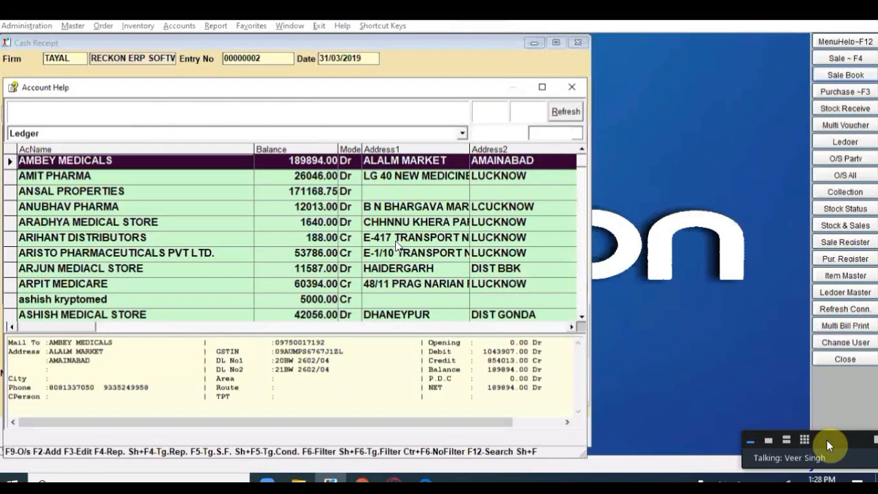
Step: Credit ARADHYA MEDICAL STORE 2000 in row 3 and bring up its bill adjustment
key(Down)
key(Down)
key(Down)
key(Down)
key(Return)
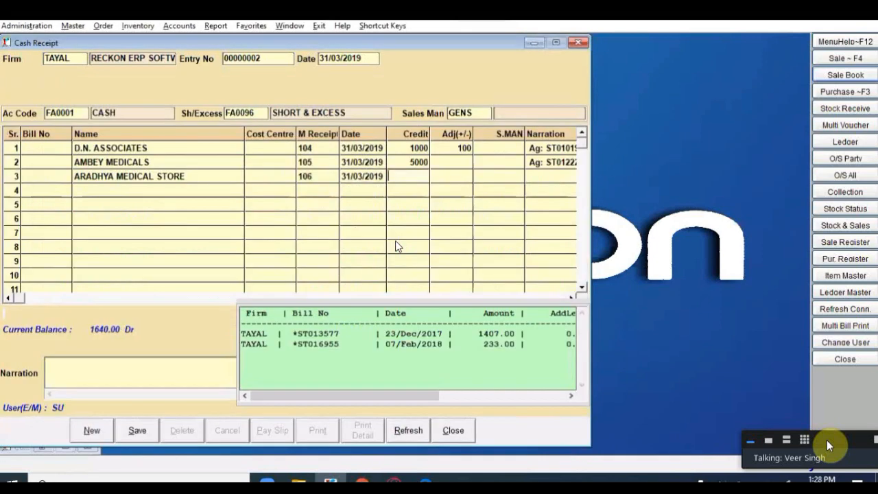
text(555)
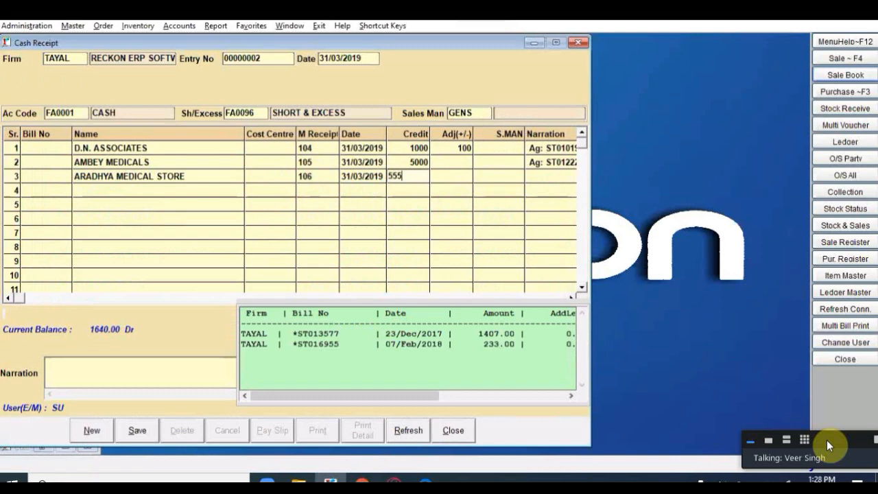
key(BackSpace)
key(BackSpace)
key(BackSpace)
text(2000)
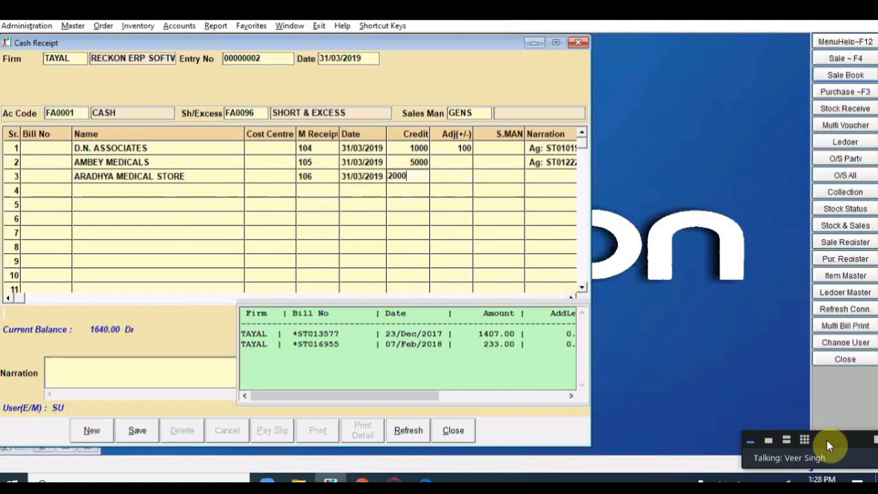
key(Return)
key(Return)
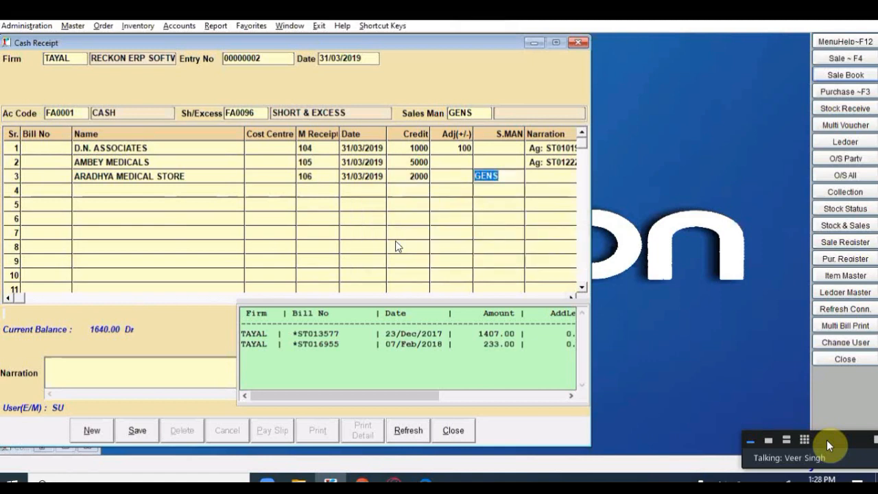
key(Return)
key(Return)
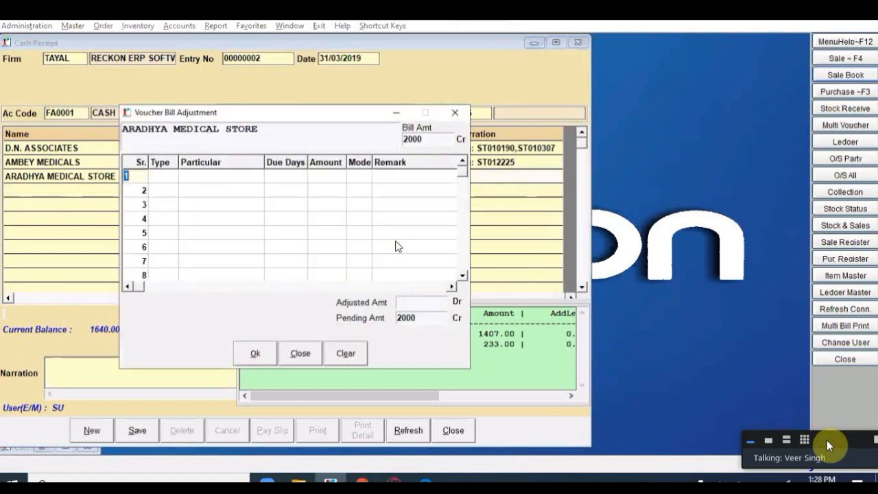
key(Return)
key(Return)
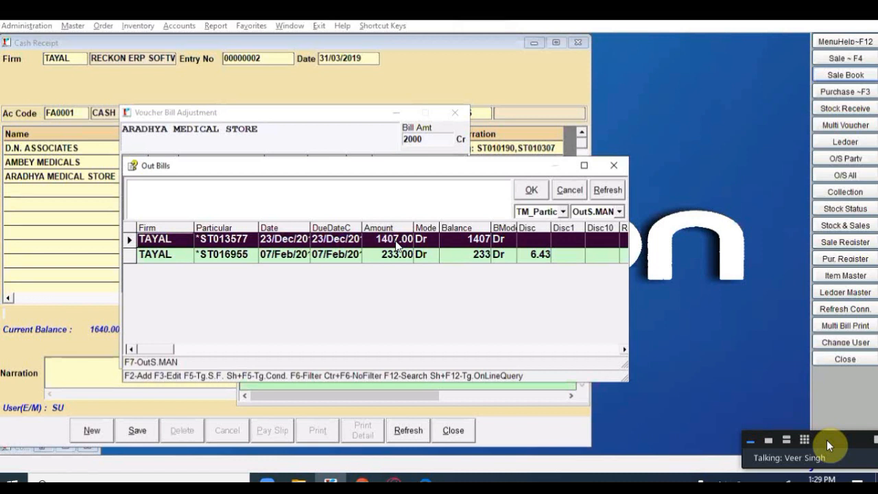
key(Down)
key(Up)
key(Down)
key(Up)
key(Down)
key(Up)
key(Return)
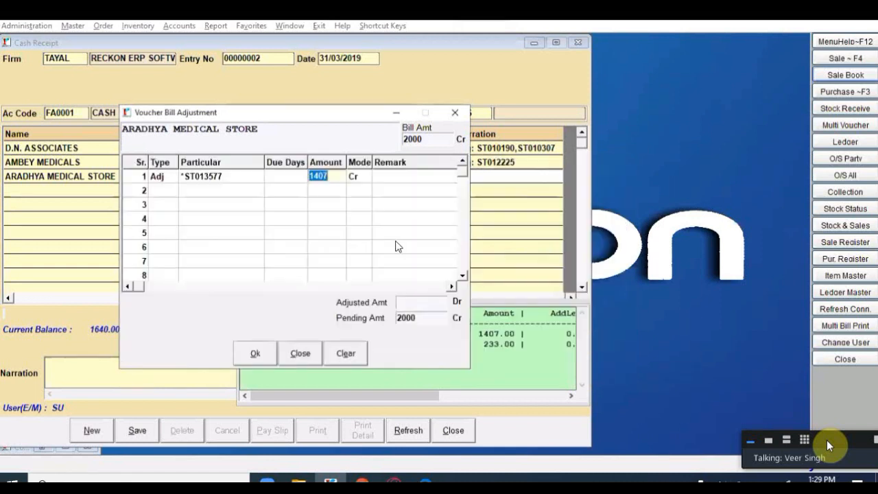
key(Return)
key(Return)
key(Return)
key(Return)
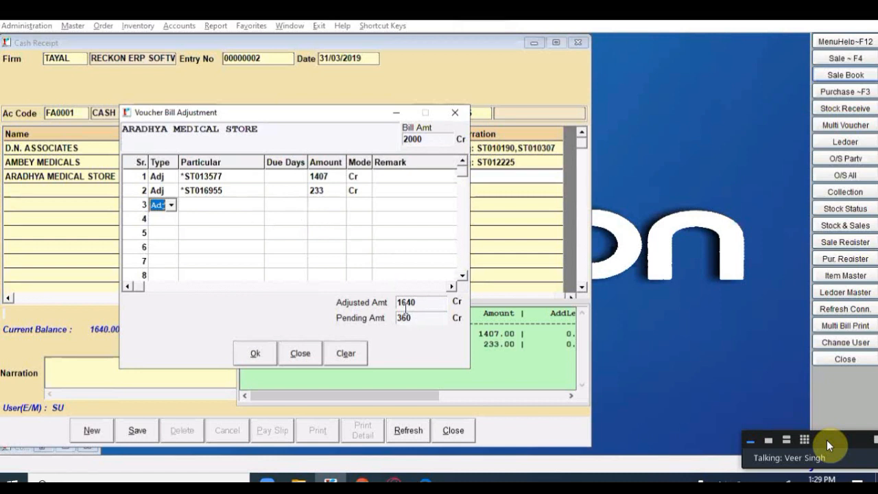
Step: Keep the remaining 360 as a New ADV advance entry and finish the adjustment
key(n)
key(Return)
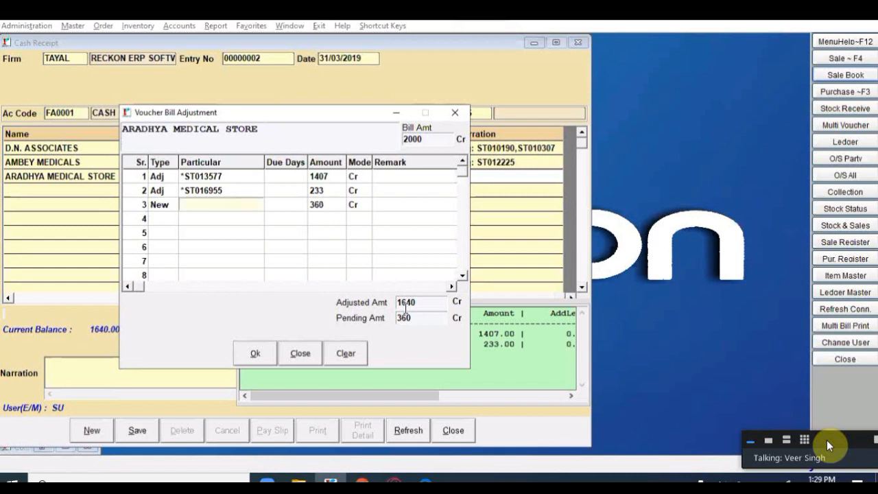
text(ADV)
key(Return)
key(Return)
key(Return)
key(Return)
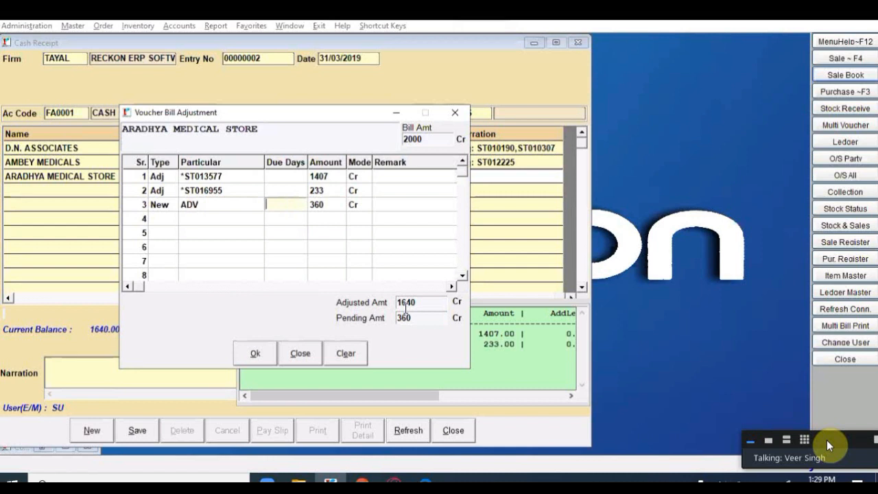
key(Return)
key(Return)
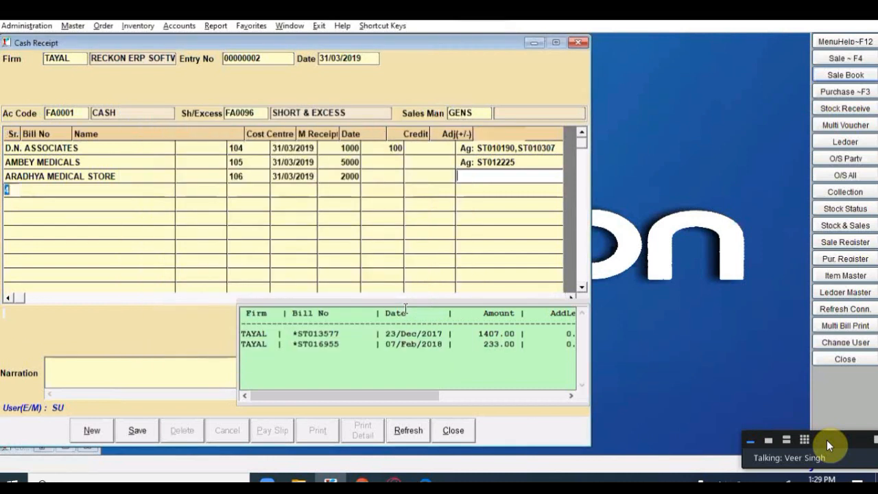
Step: Save the three-line cash receipt, declining to send an SMS
key(alt+s)
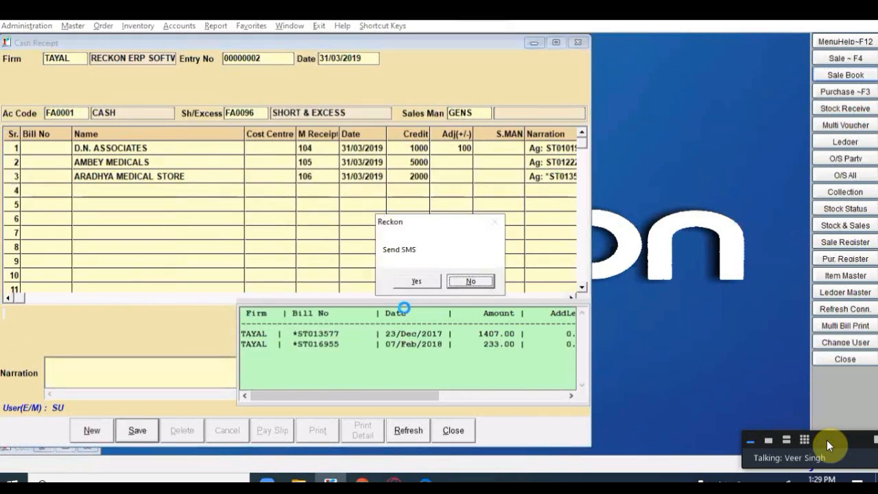
key(Return)
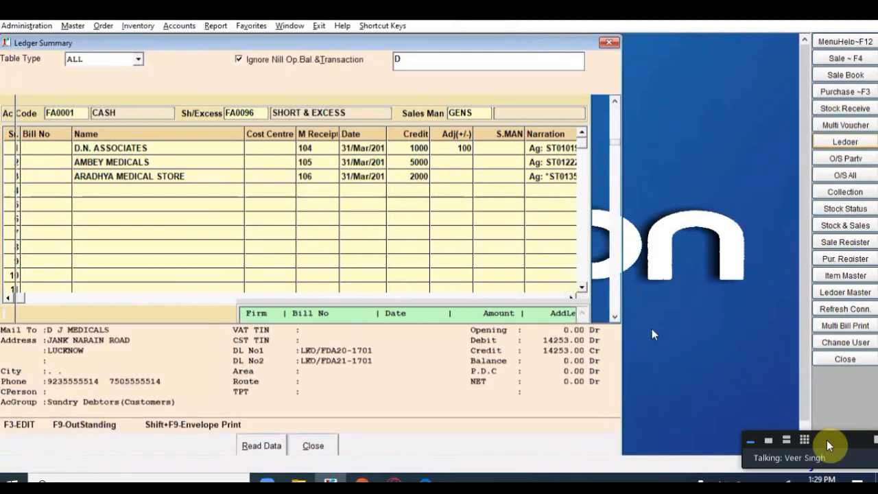
Step: Drill from D.N. ASSOCIATES' monthly ledger into the March 2019 1100 credit, then start a Receipt Voucher
text(.N)
key(Return)
key(Right)
key(Return)
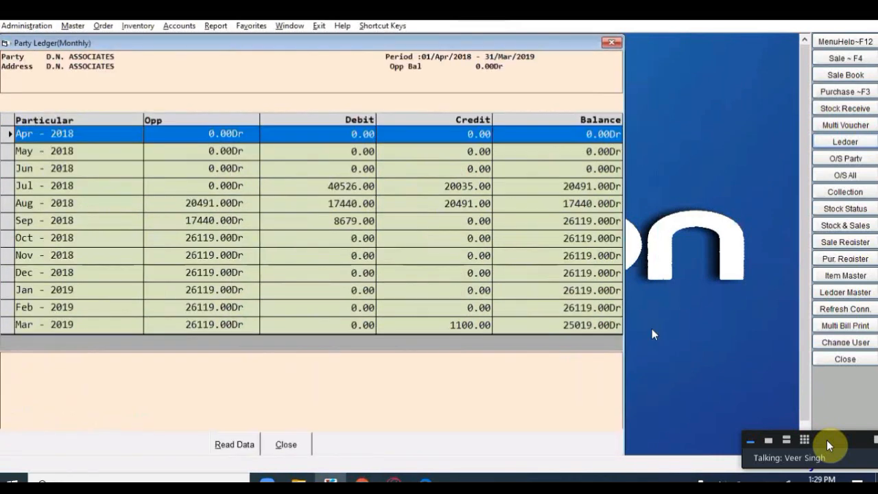
key(End)
key(Return)
key(Return)
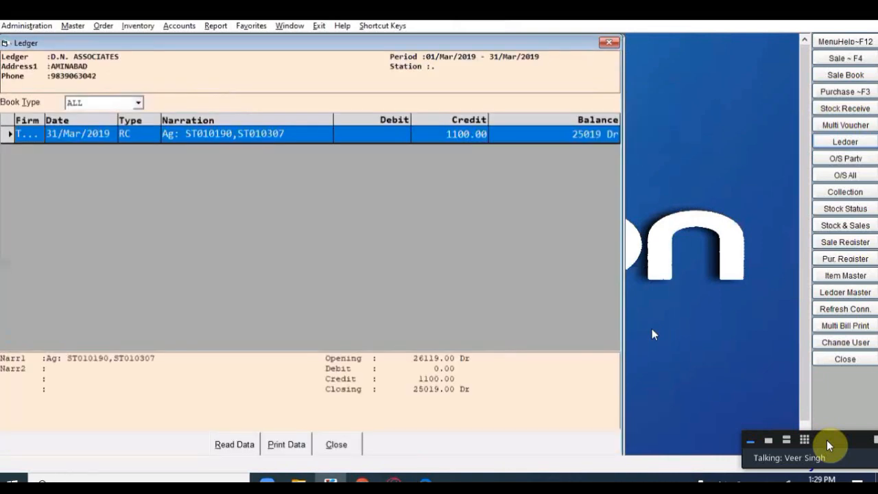
key(Return)
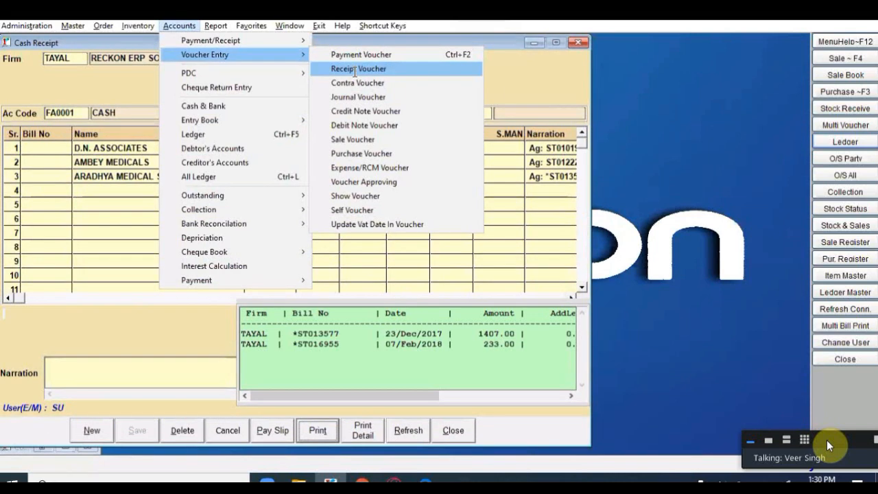
click(355, 70)
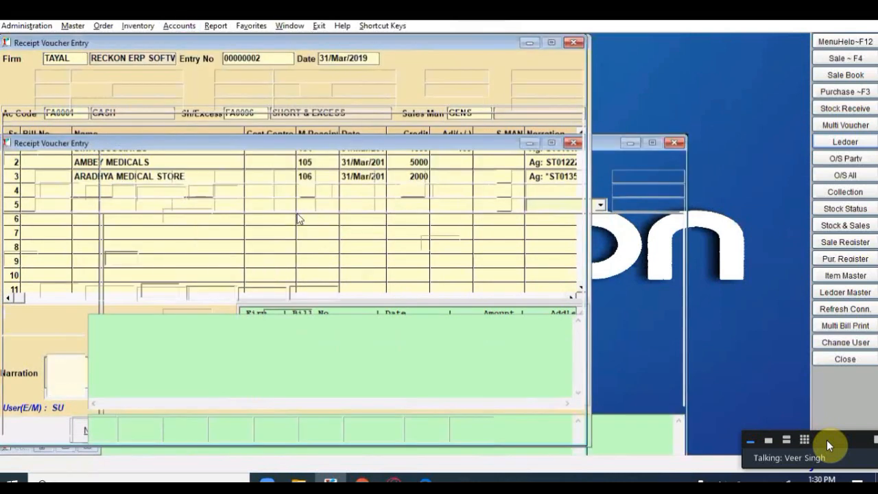
Step: Open existing receipt voucher RC00000003 for firm TAYAL
double_click(287, 237)
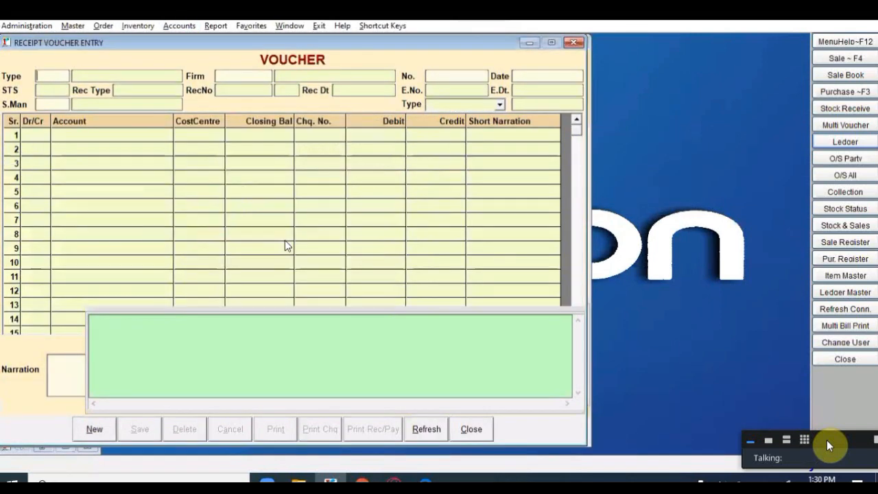
key(Return)
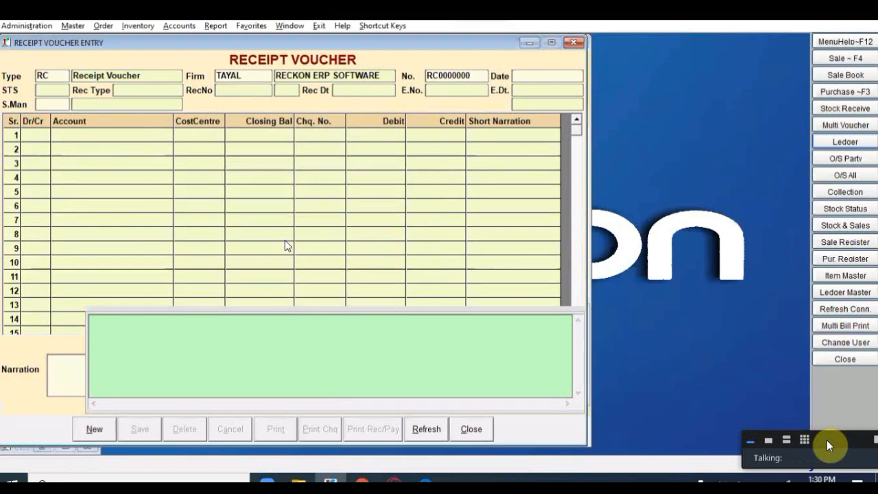
key(Return)
click(286, 240)
double_click(287, 240)
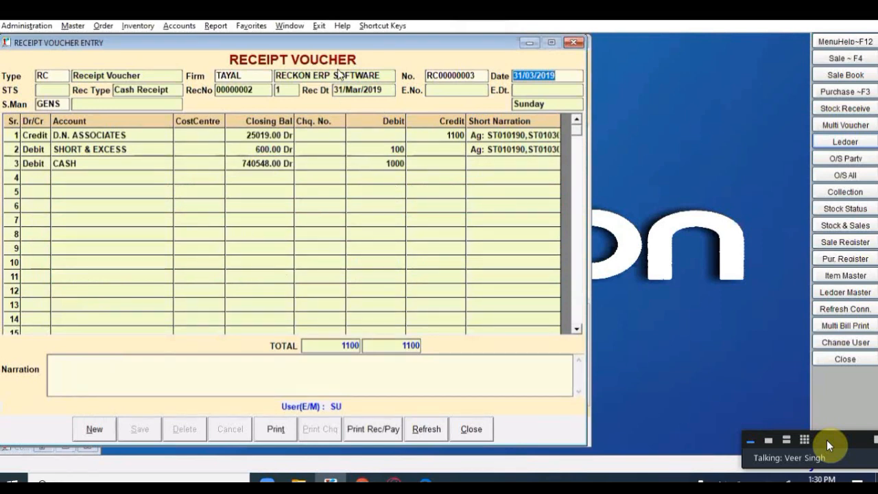
Step: Compare RC00000003 with its linked Cash Receipt, checking the receipt type and number
drag(293, 47, 469, 79)
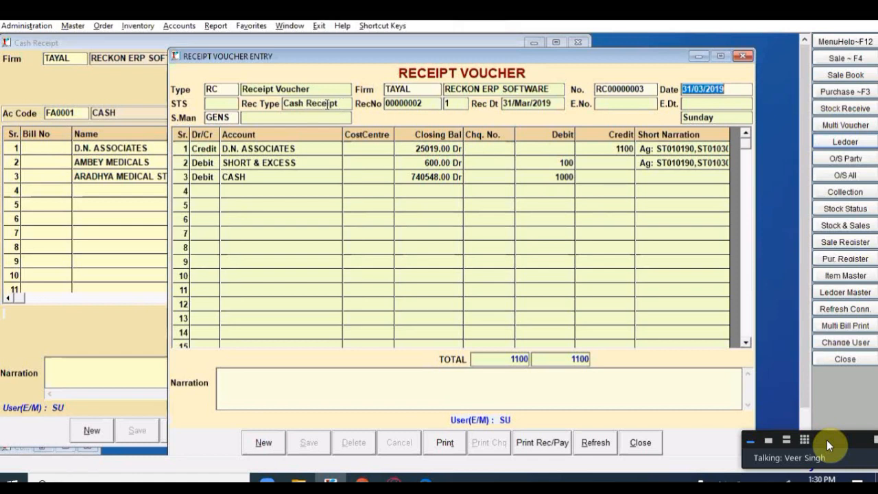
click(339, 104)
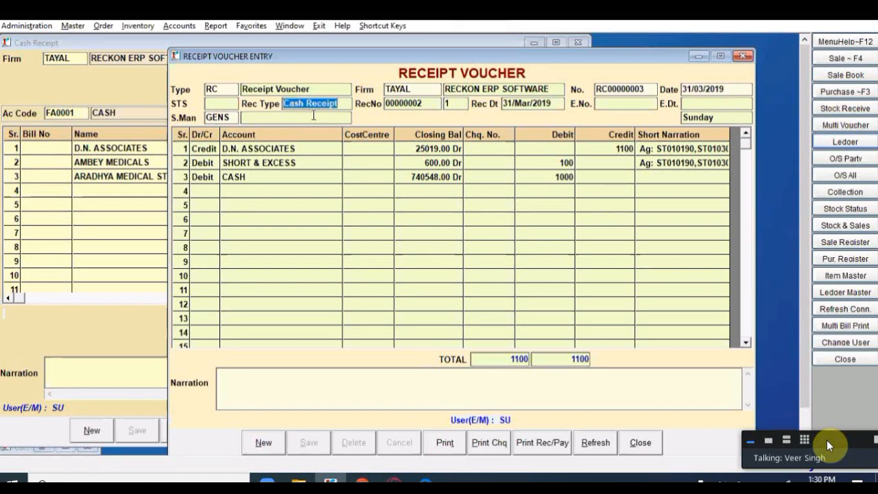
click(428, 105)
click(456, 105)
drag(228, 56, 204, 122)
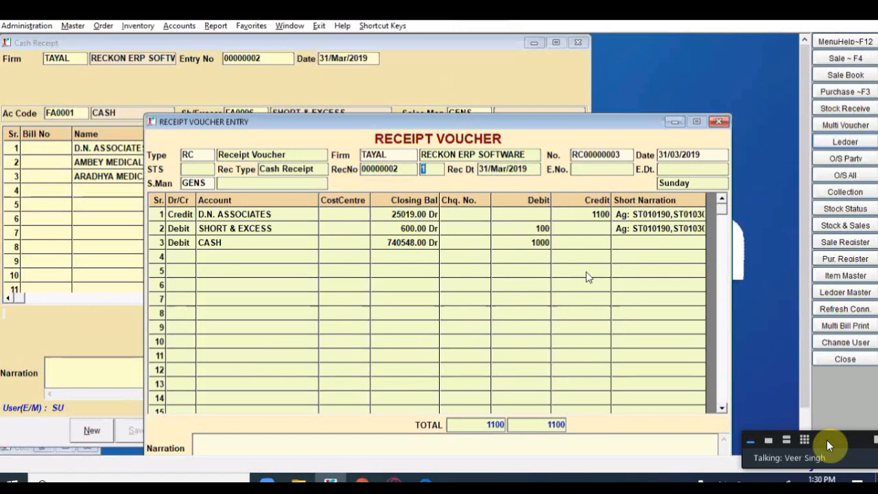
drag(614, 121, 604, 80)
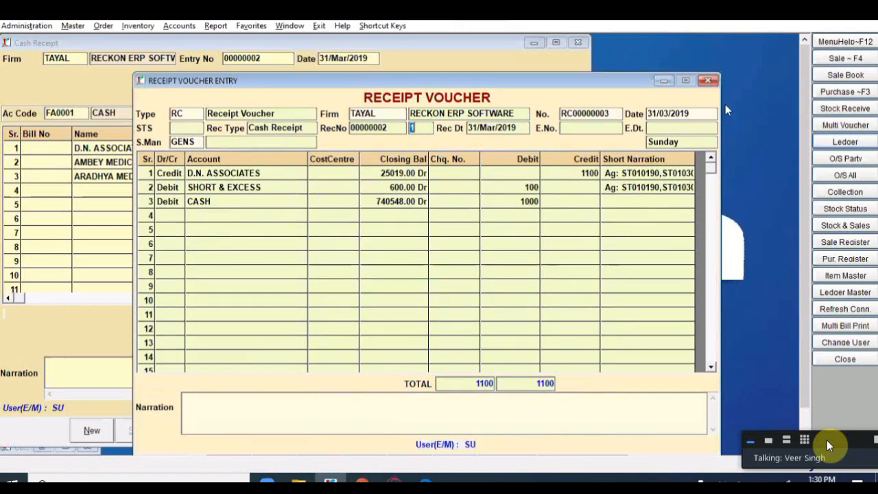
Step: Step through receipt vouchers RC00000004 and RC00000005, then close the Receipt Voucher Entry window
click(616, 115)
text(4)
key(Return)
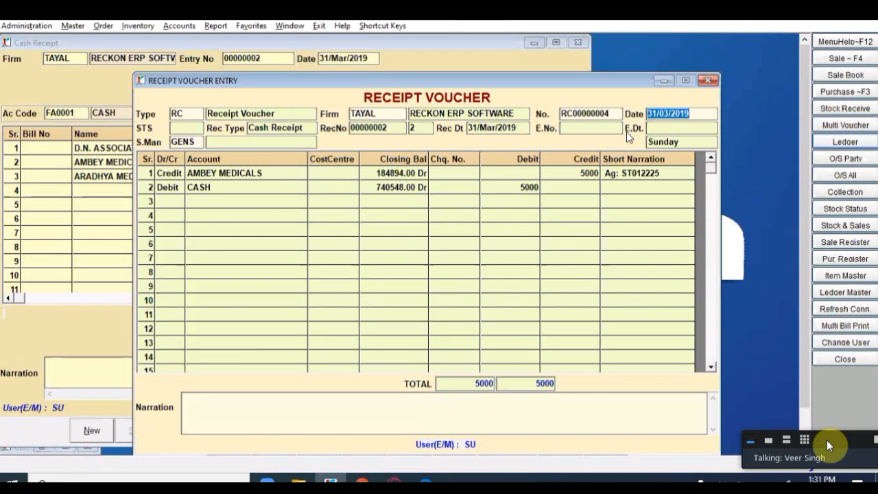
key(shift+Tab)
key(End)
key(BackSpace)
text(5)
key(Return)
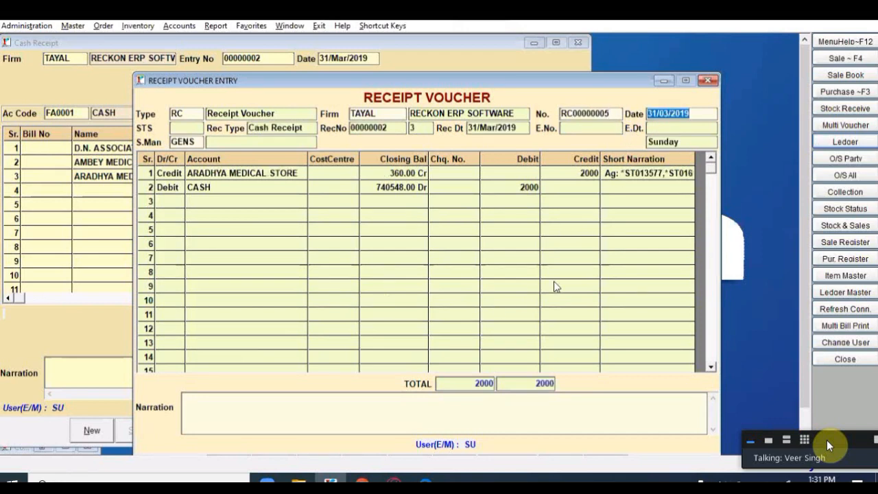
click(708, 80)
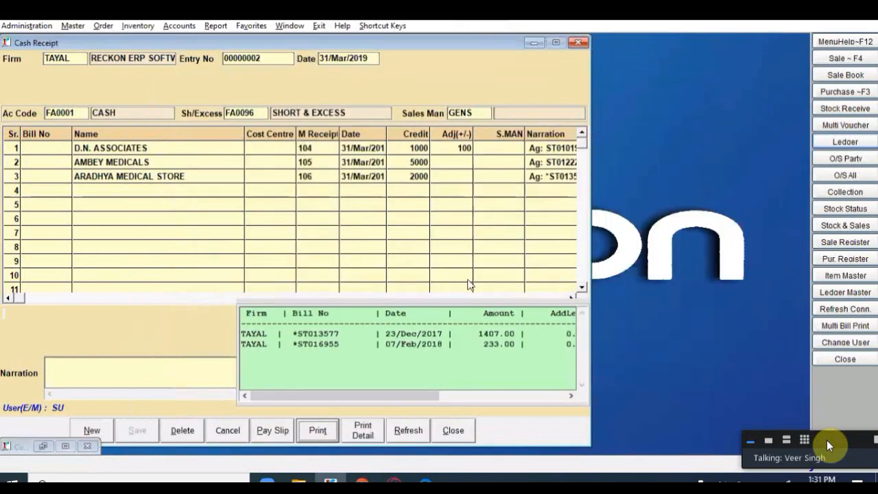
Step: Close the Cash Receipt and start a new entry via Accounts > Payment/Receipt > Multiple Voucher
key(Escape)
click(181, 28)
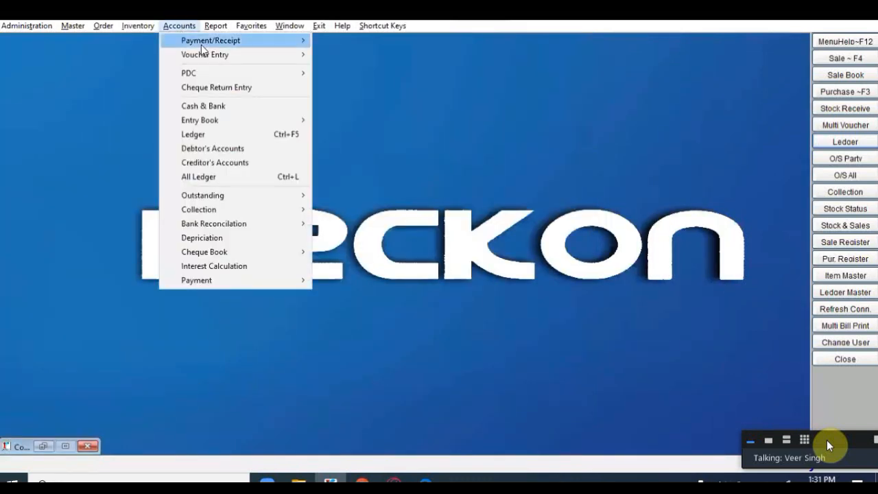
mouse_move(307, 54)
mouse_move(288, 41)
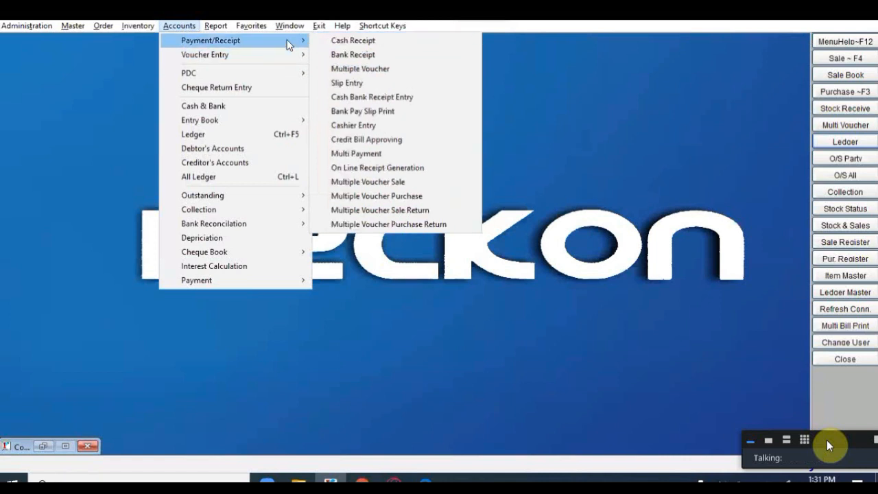
click(355, 72)
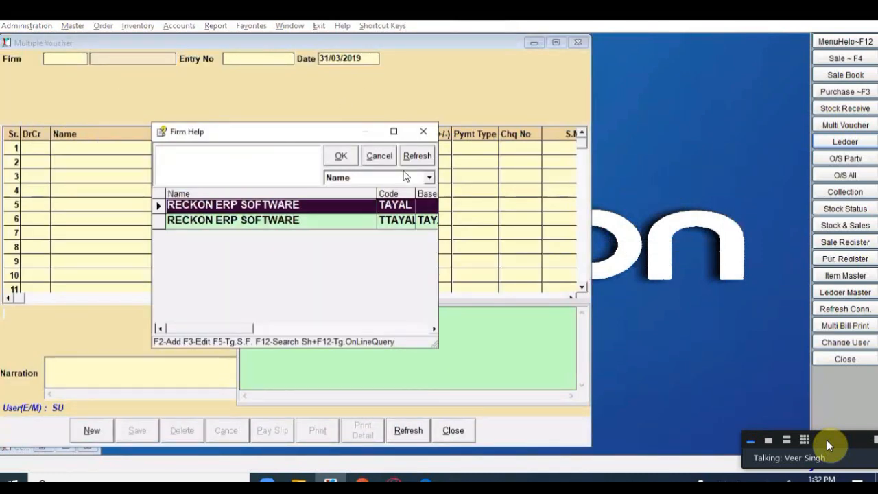
Step: Choose firm TAYAL and set row 1 to credit HIGLANCE LABORATORIS PVT LTD P
click(341, 157)
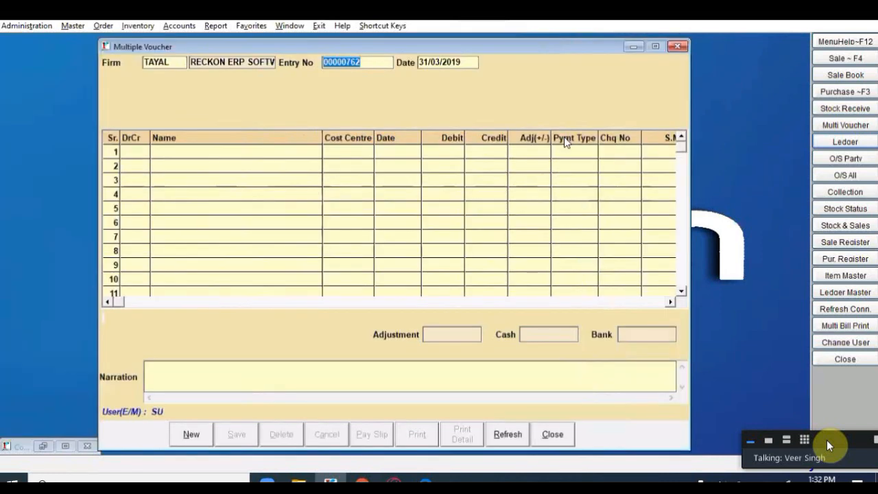
key(Return)
key(Return)
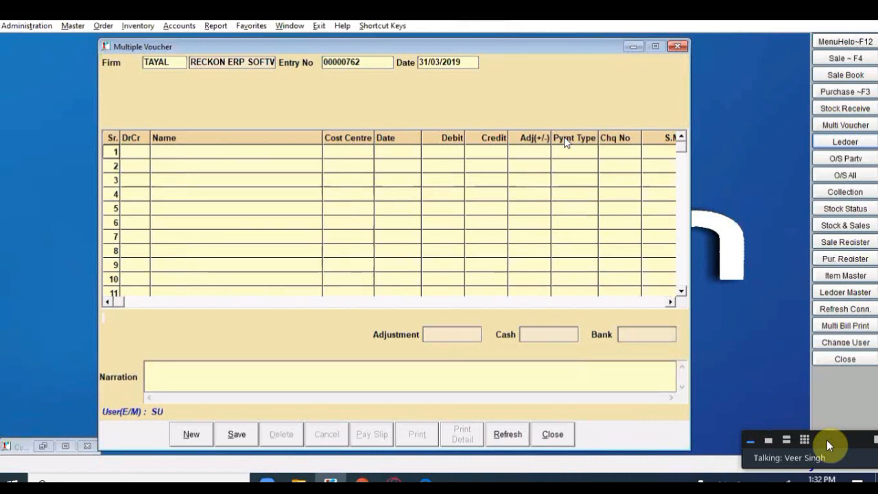
key(Return)
key(Return)
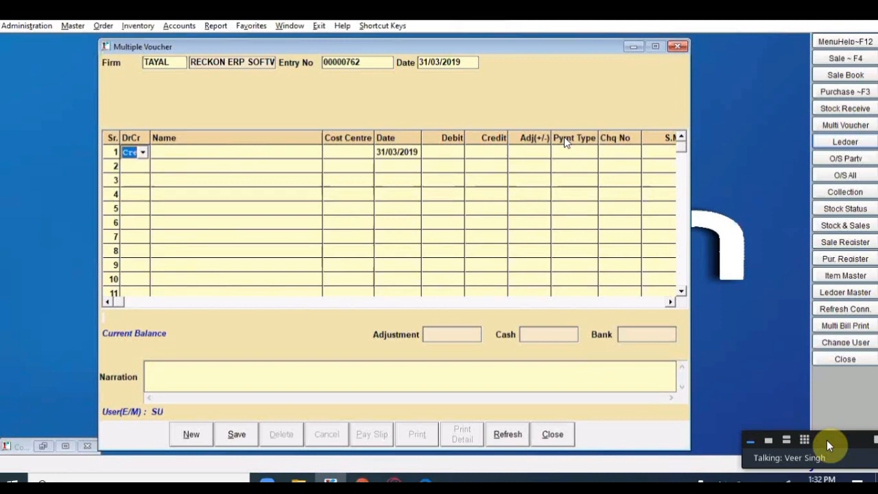
key(Return)
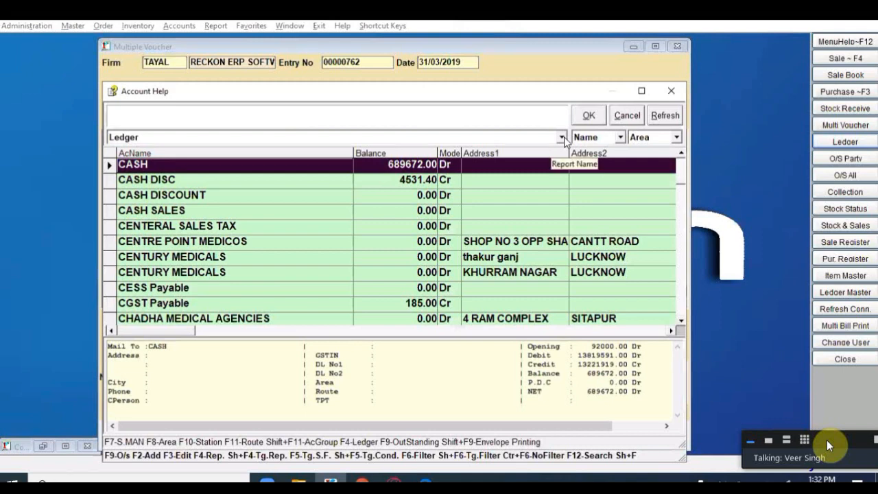
text(H)
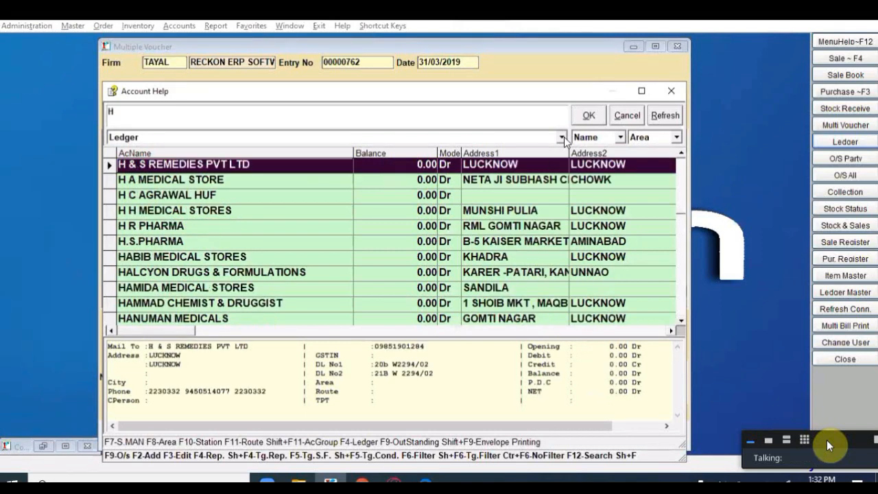
key(Page_Down)
key(Page_Down)
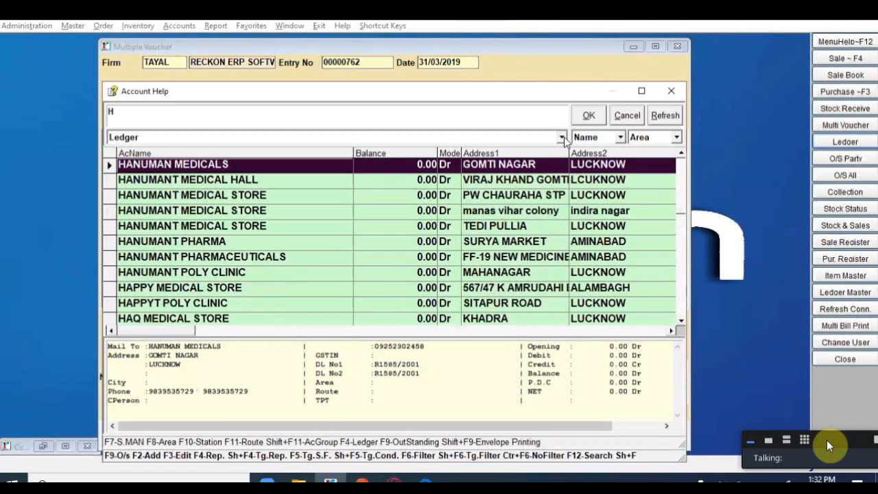
key(Page_Down)
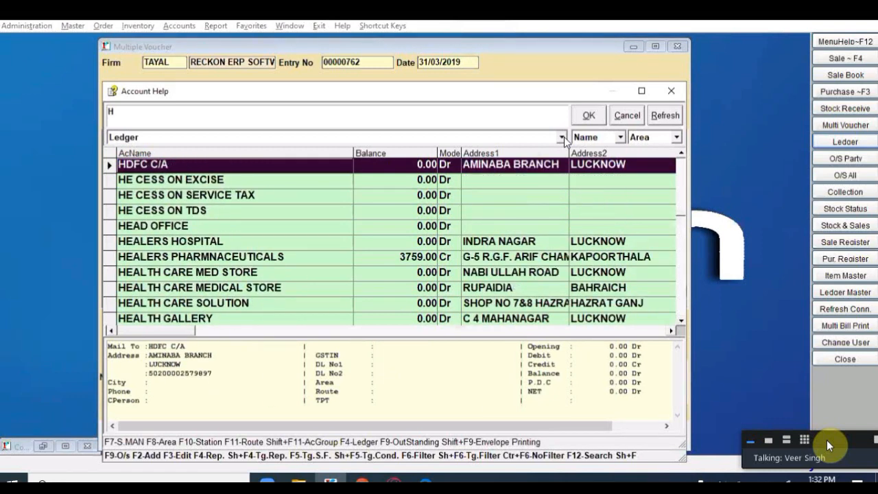
key(Page_Down)
key(Page_Down)
key(Page_Down)
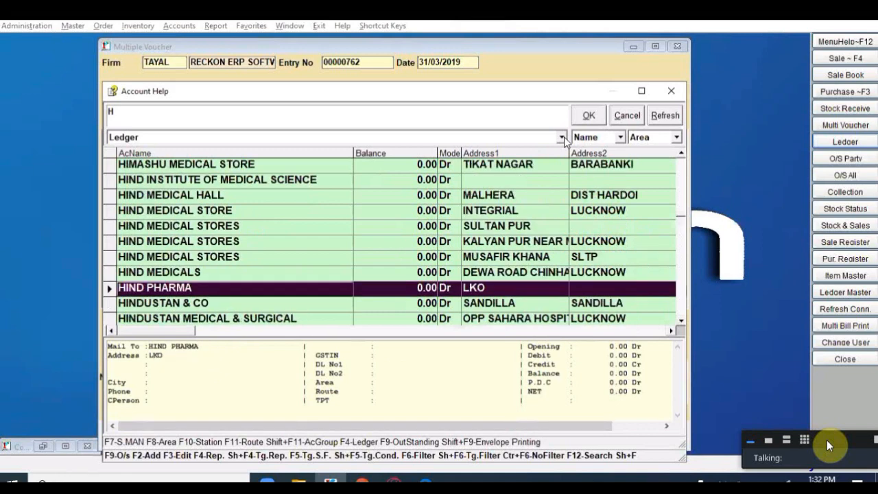
key(Page_Up)
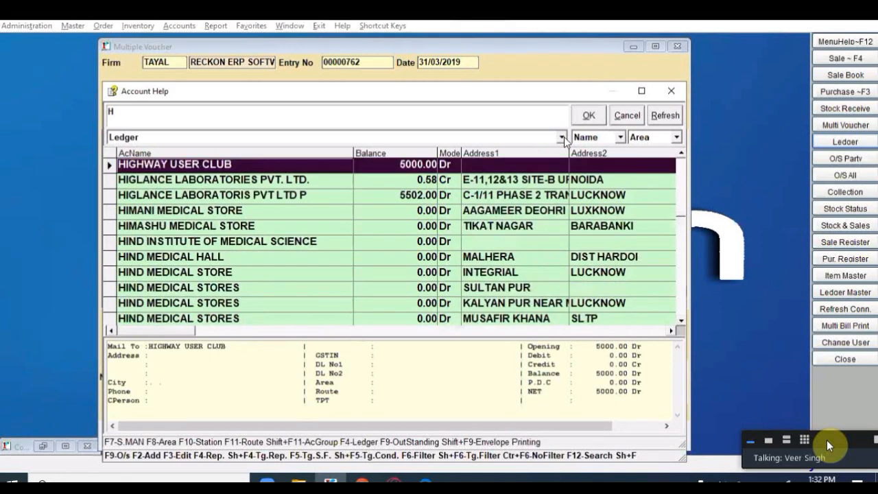
key(Down)
key(Down)
key(Return)
Step: Date row 1 01/03/2019 with a credit amount of 1000
text(100)
key(BackSpace)
key(BackSpace)
key(BackSpace)
key(Return)
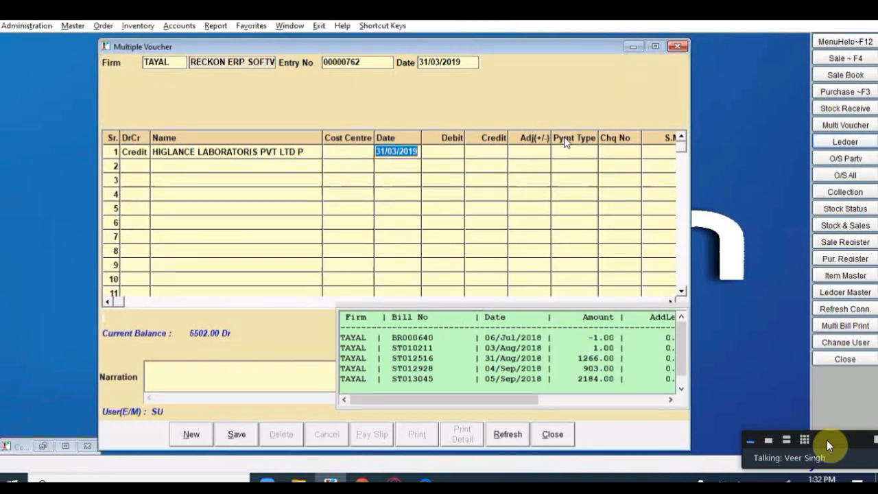
text(0)
key(Return)
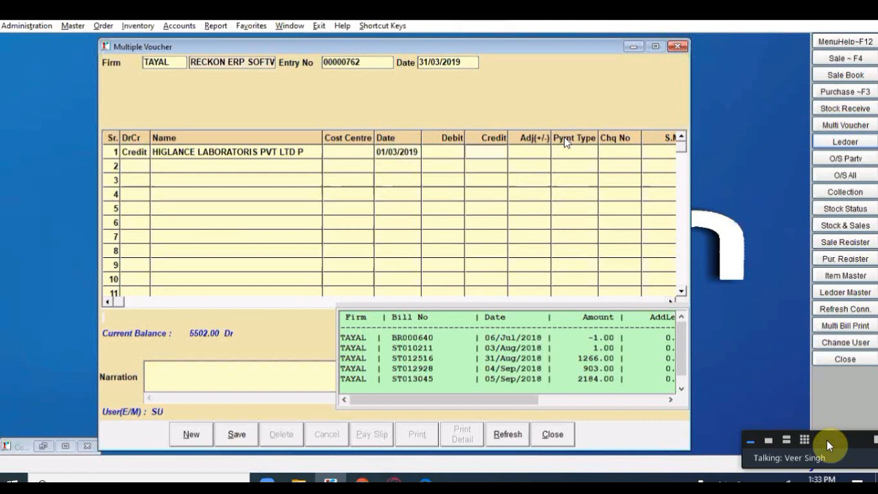
text(1000)
key(Return)
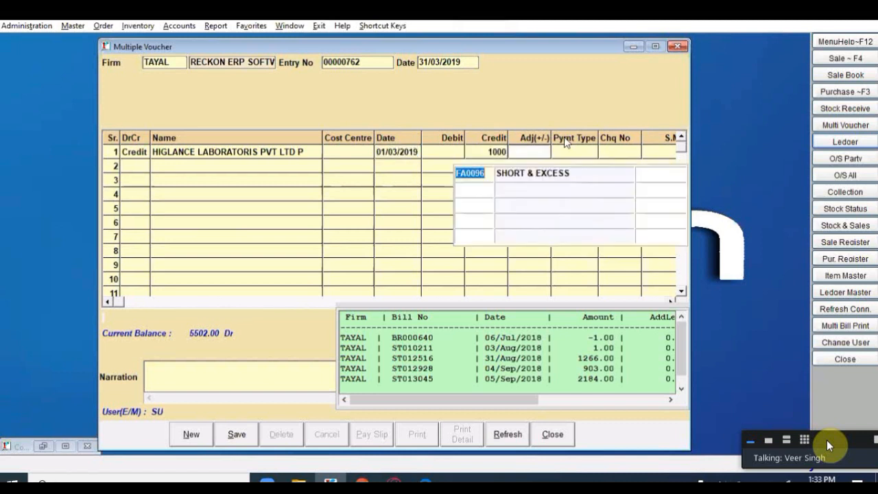
key(Return)
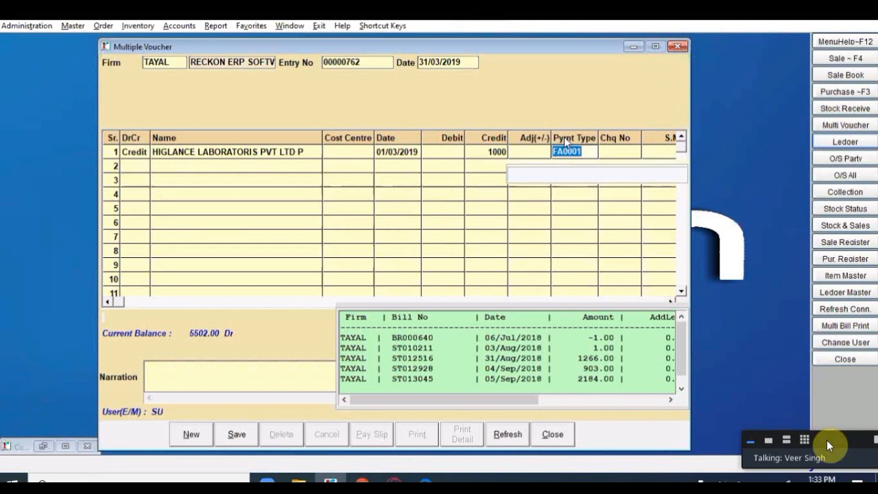
Step: Set payment type CASH, keep salesman GURU STP, and adjust 1 against bill ST010211
key(F1)
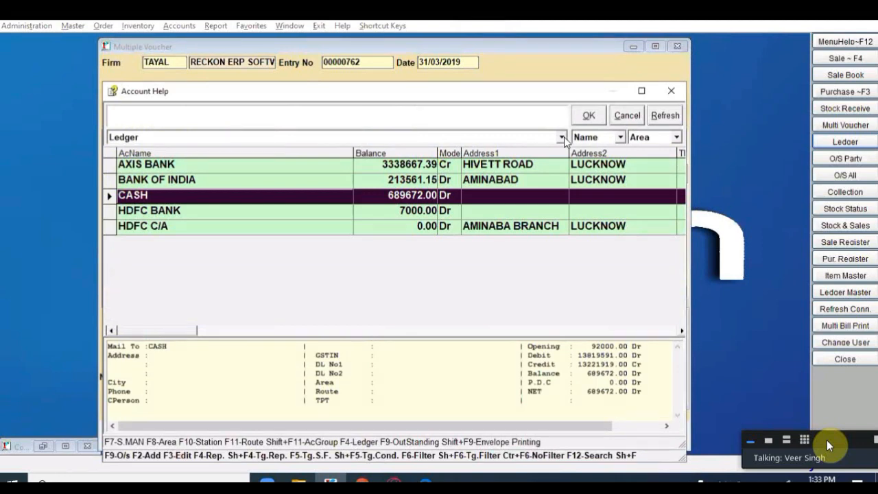
key(Return)
key(Return)
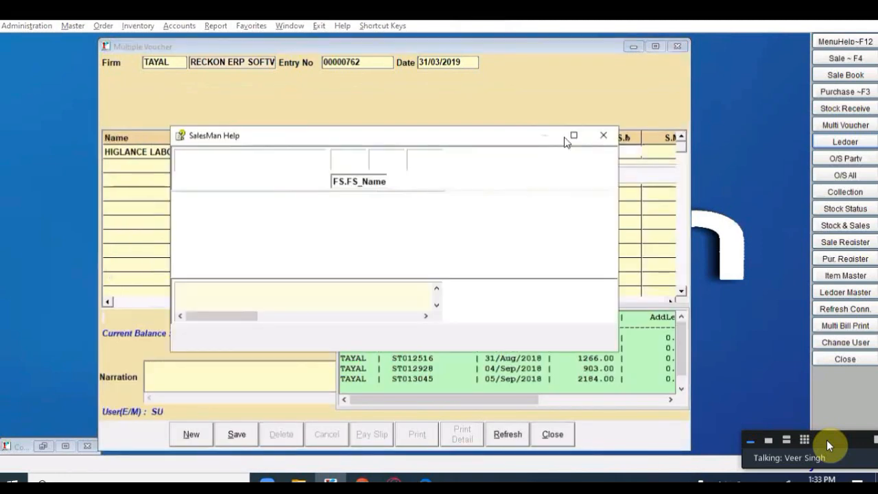
key(Return)
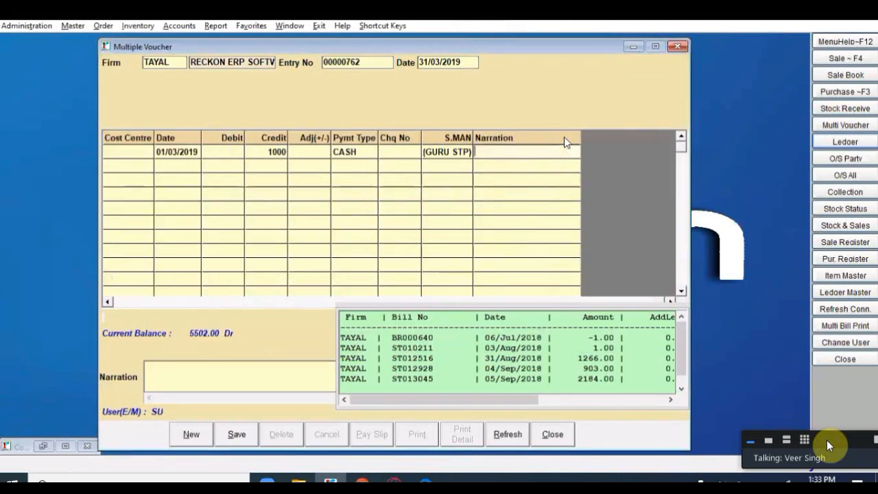
key(Return)
key(Return)
key(Return)
text(1)
key(Return)
key(Return)
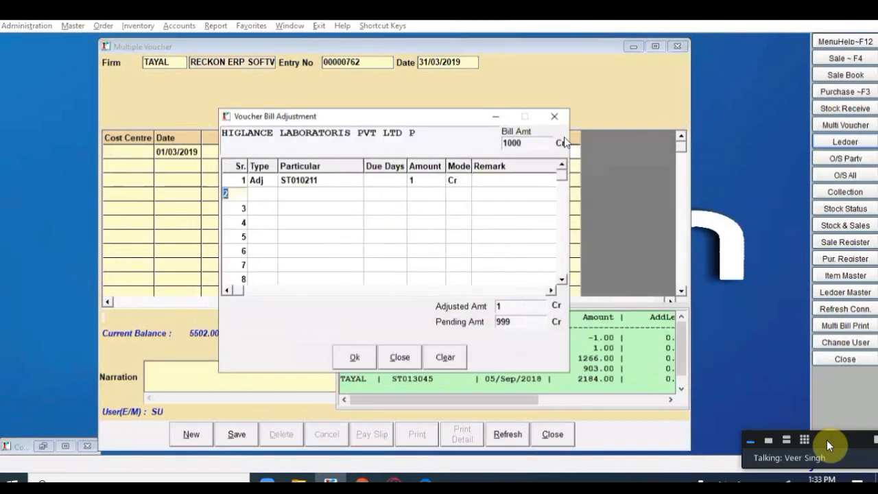
key(Return)
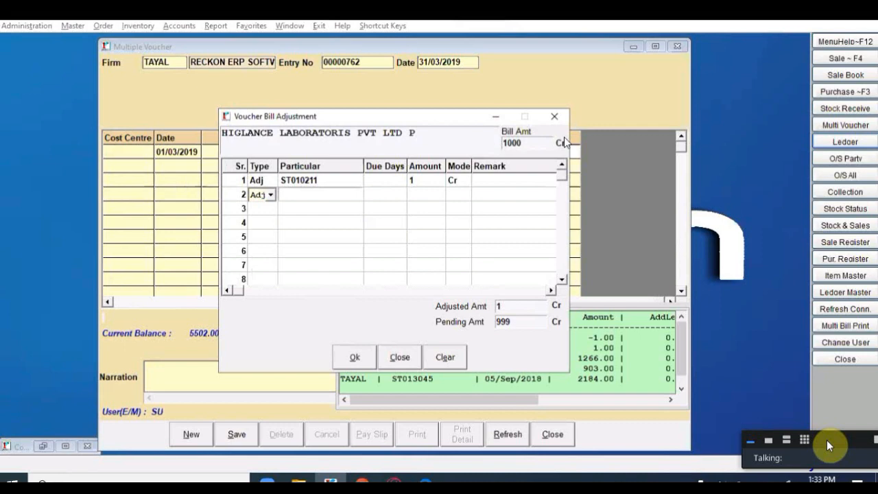
Step: Adjust the remaining 999 against outstanding bill ST012516
key(Return)
key(Return)
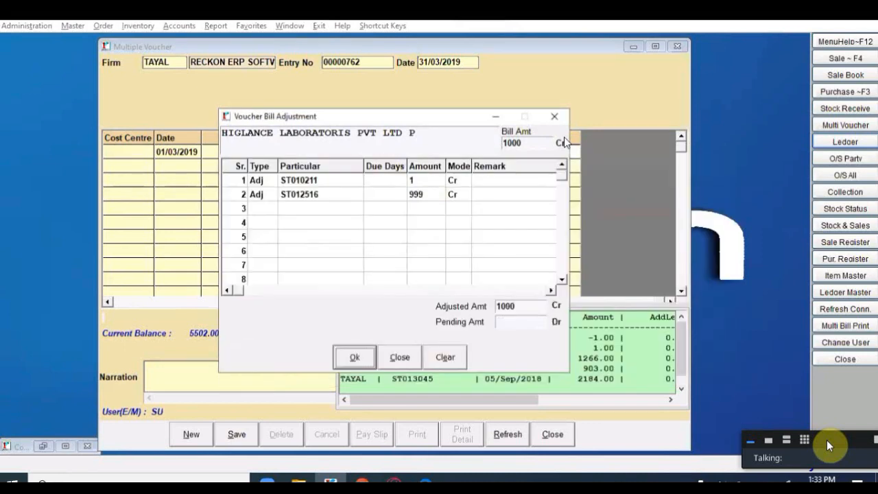
key(Return)
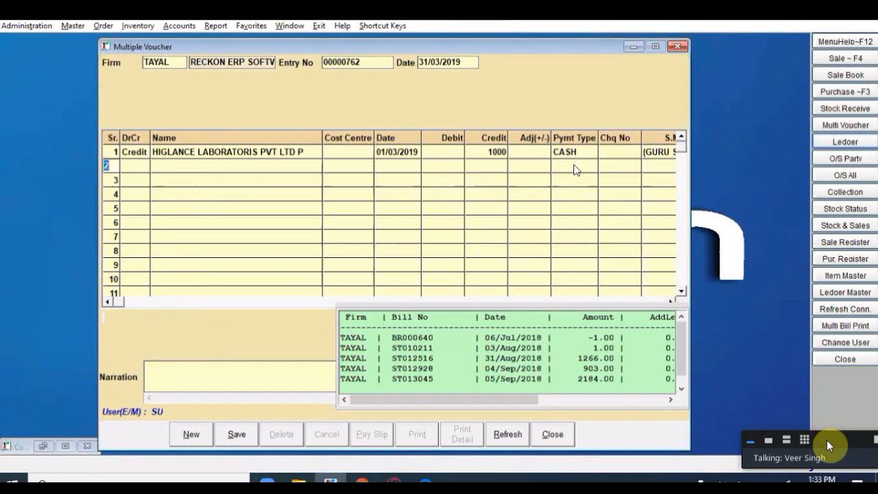
Step: Add row 2 crediting HIGHWAY USER CLUB 2000
key(Return)
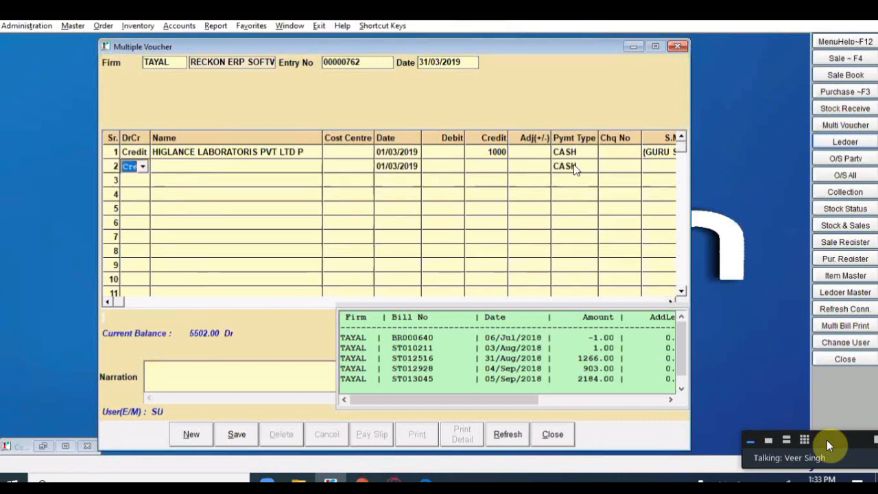
key(Return)
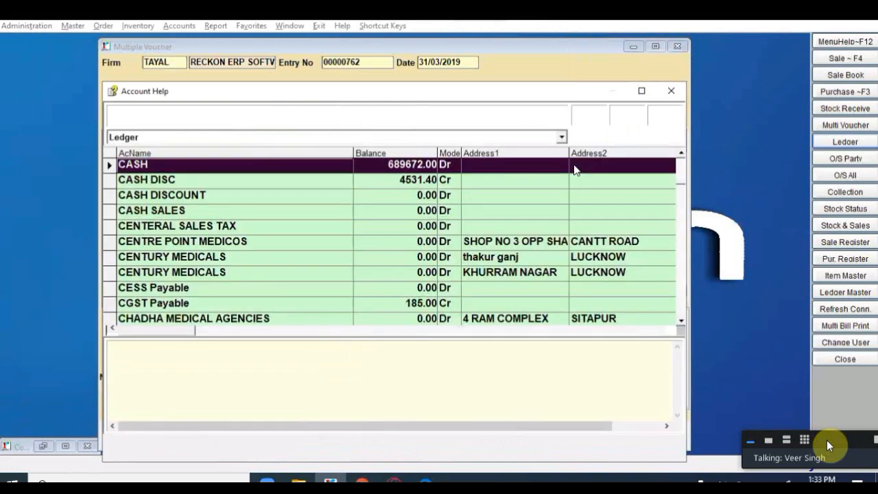
text(H)
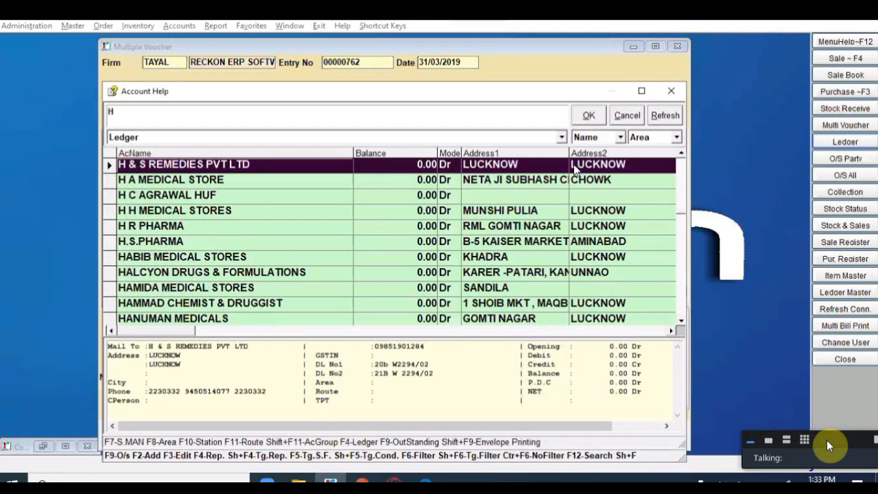
key(Page_Down)
key(Page_Down)
key(Page_Down)
key(Page_Down)
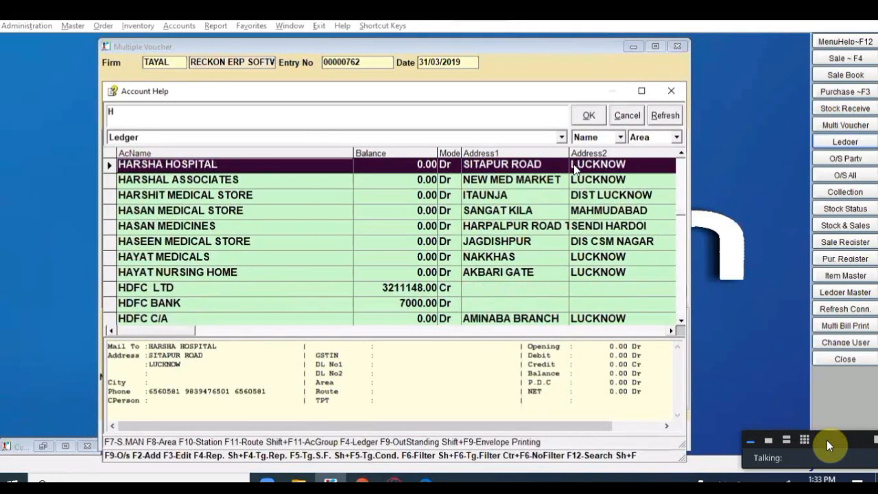
key(Page_Down)
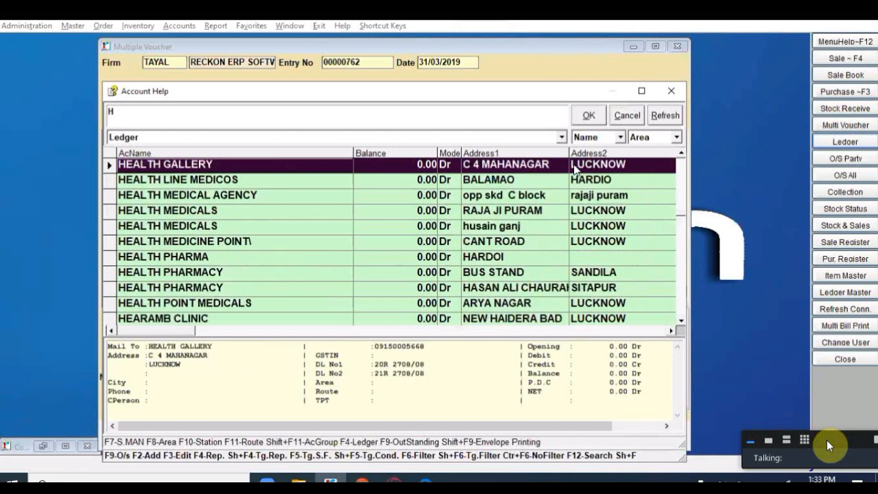
key(Page_Down)
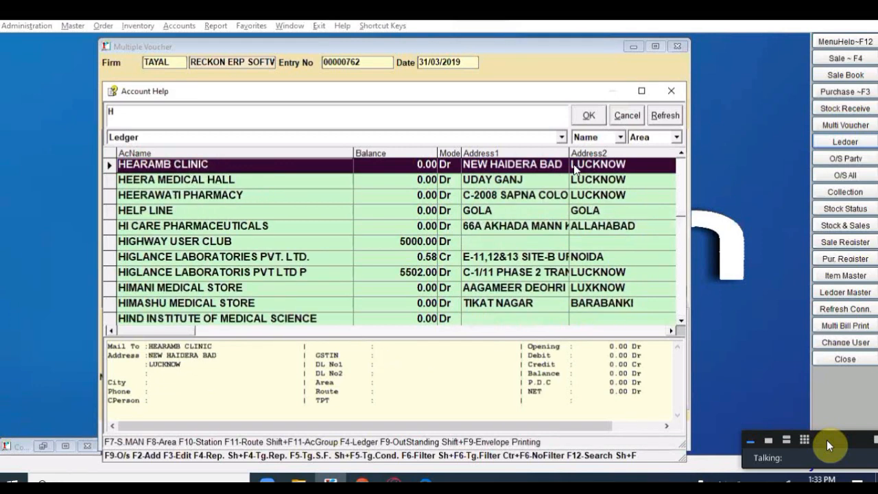
key(Down)
key(Down)
key(Down)
key(Down)
key(Down)
key(Return)
key(Return)
key(Return)
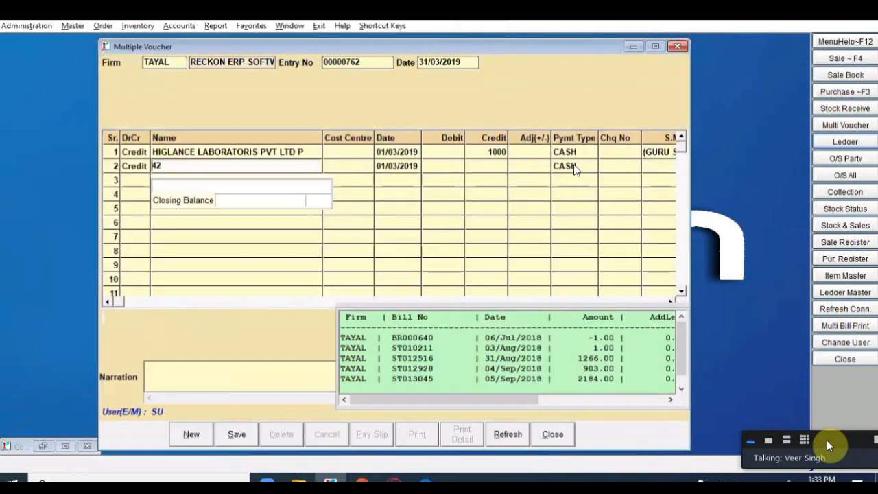
text(2000)
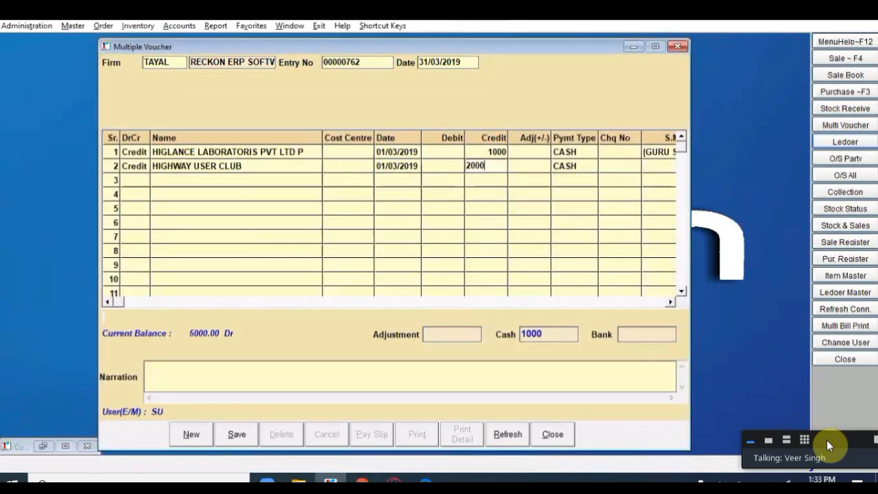
key(Return)
key(Return)
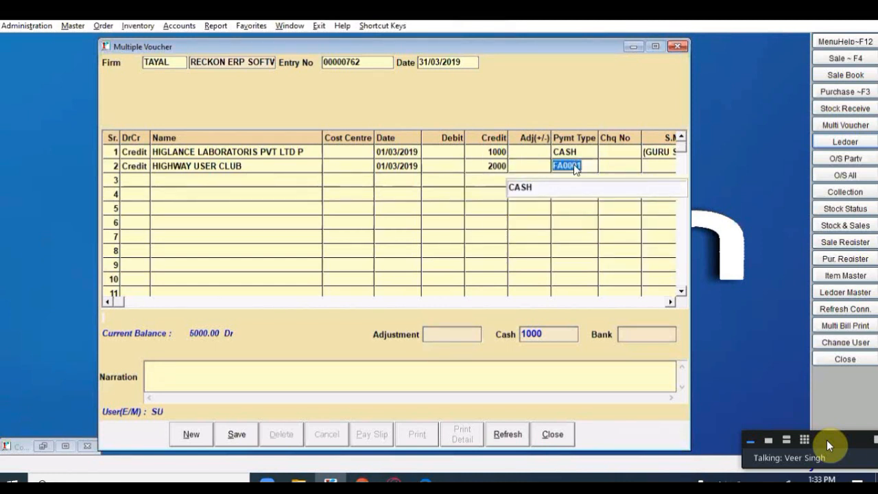
Step: Pay row 2 from HDFC BANK by cheque 15555 and record it as a new bill
key(F1)
text(H)
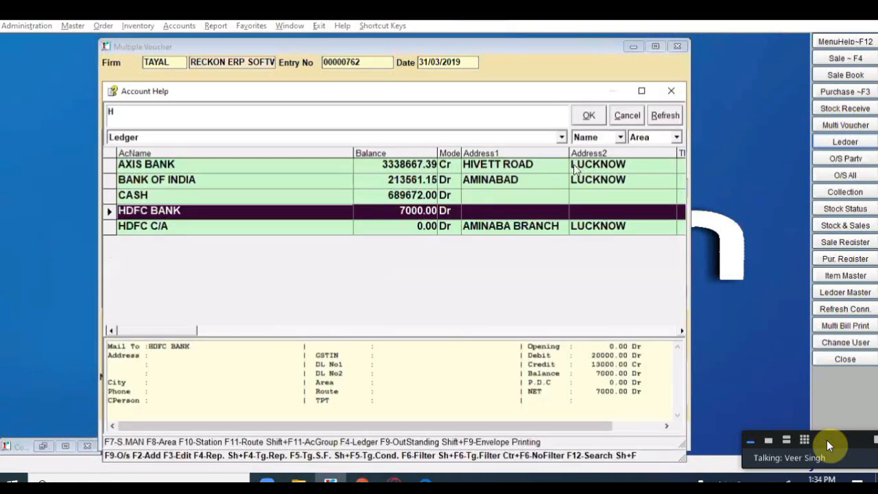
key(Return)
text(15555)
key(Return)
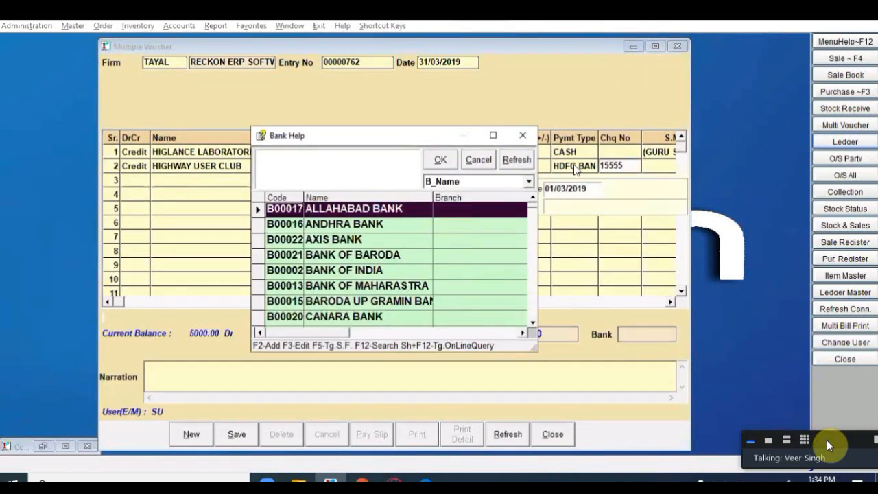
key(Escape)
key(Return)
key(Return)
key(Return)
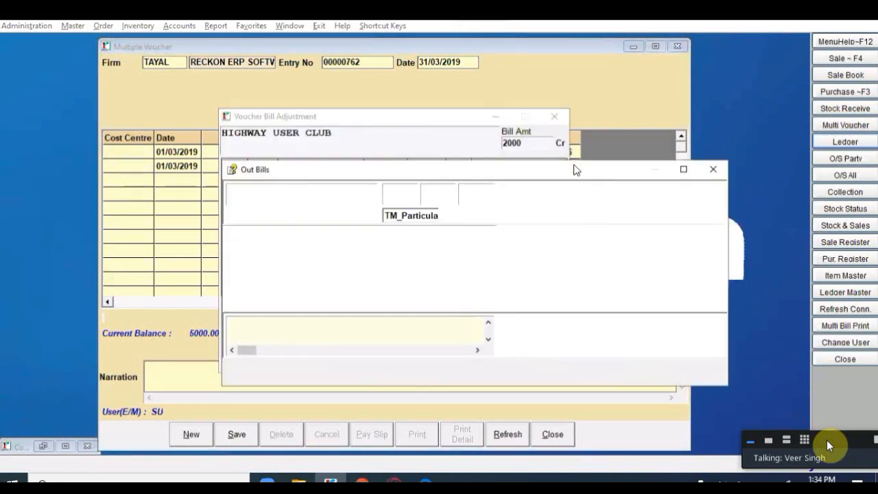
key(Escape)
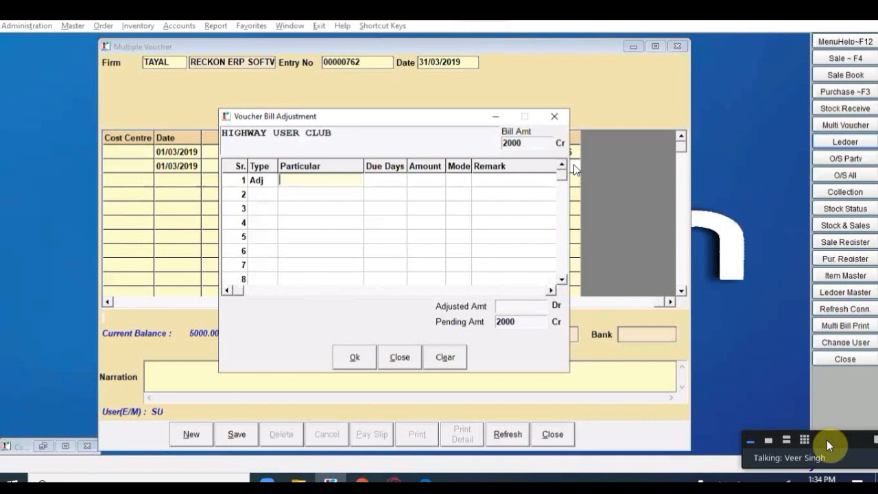
key(Return)
key(Return)
key(Return)
key(Return)
key(Return)
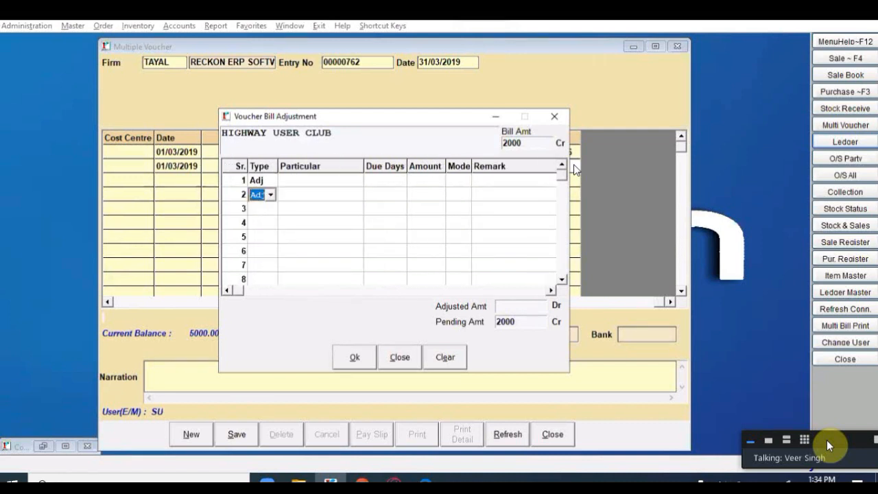
key(n)
key(Return)
key(Return)
key(Return)
key(Return)
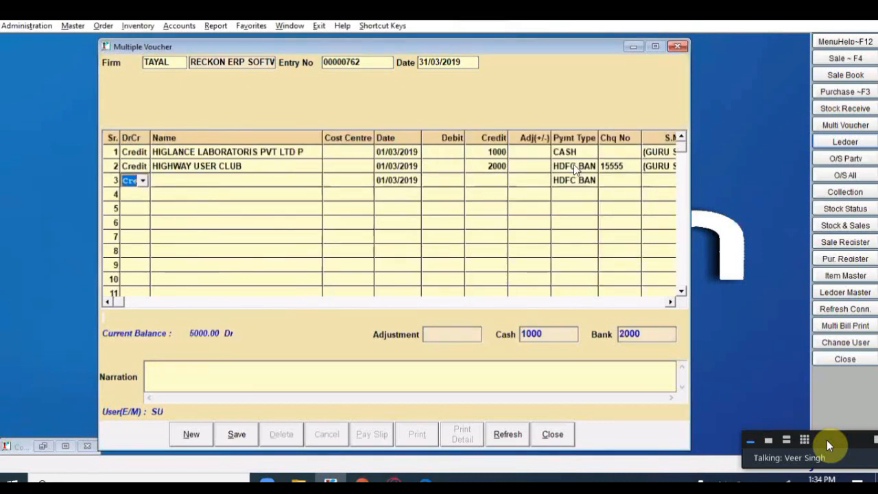
Step: Add row 3: PETROL EXPENSES debit 500 in cash on 02/03/2019, narration 'PAID TO RAM'
key(d)
key(Return)
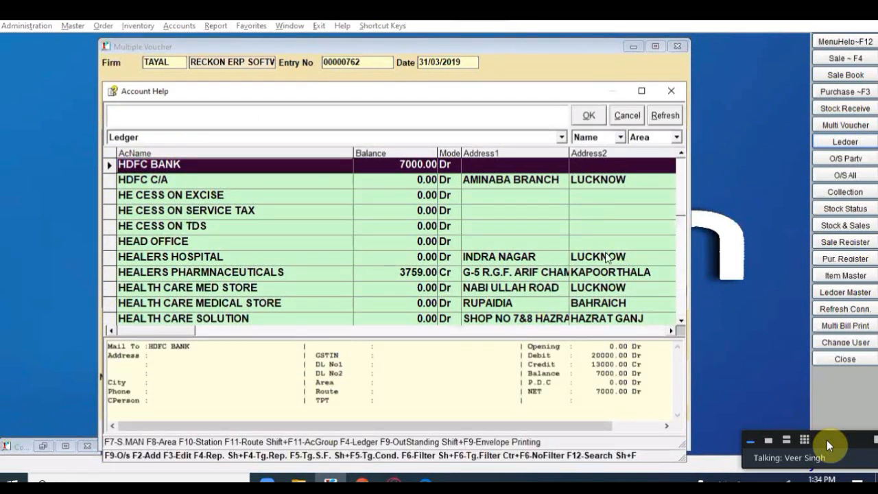
text(PETROL)
key(Return)
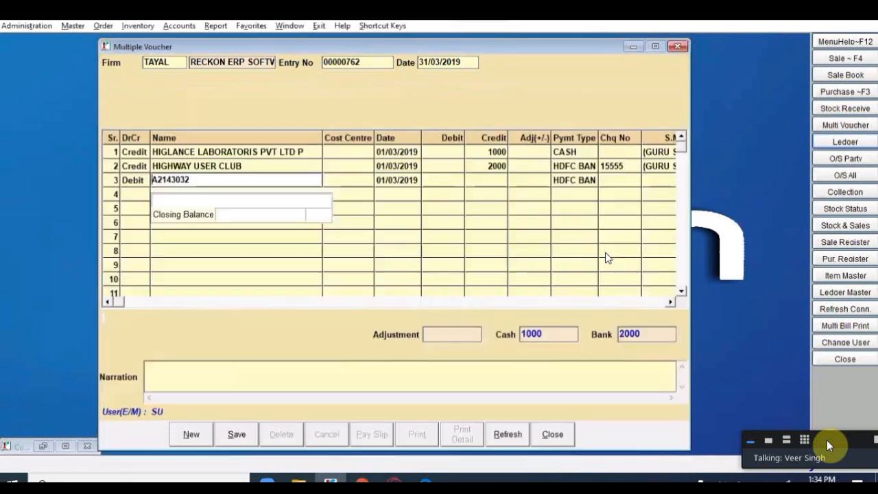
key(Return)
text(02/03/2019)
key(Return)
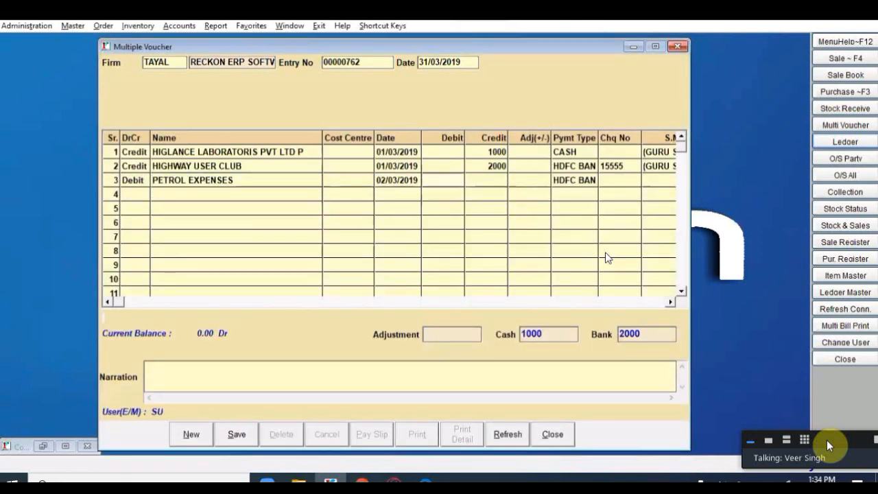
text(500)
key(Return)
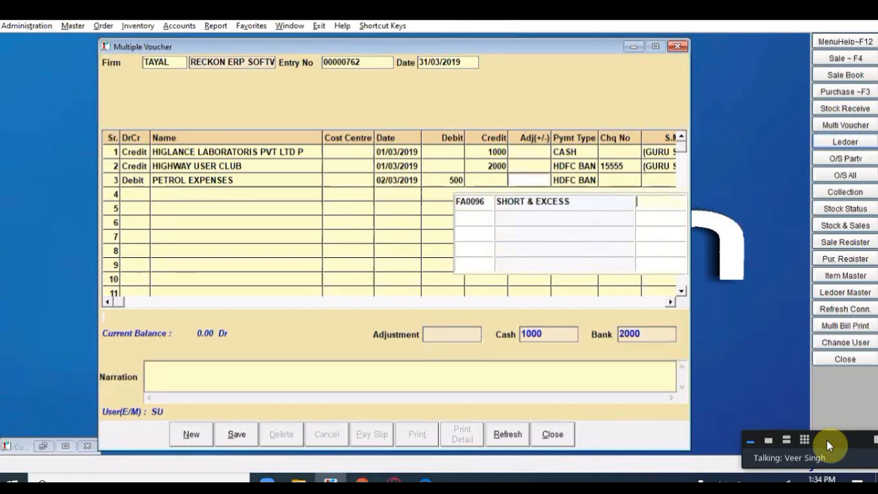
key(Return)
key(Return)
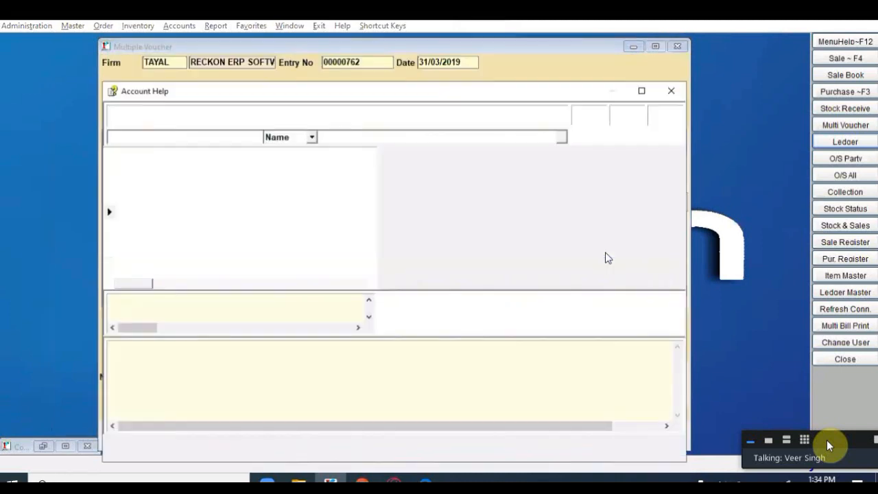
text(CAS)
key(Return)
key(Return)
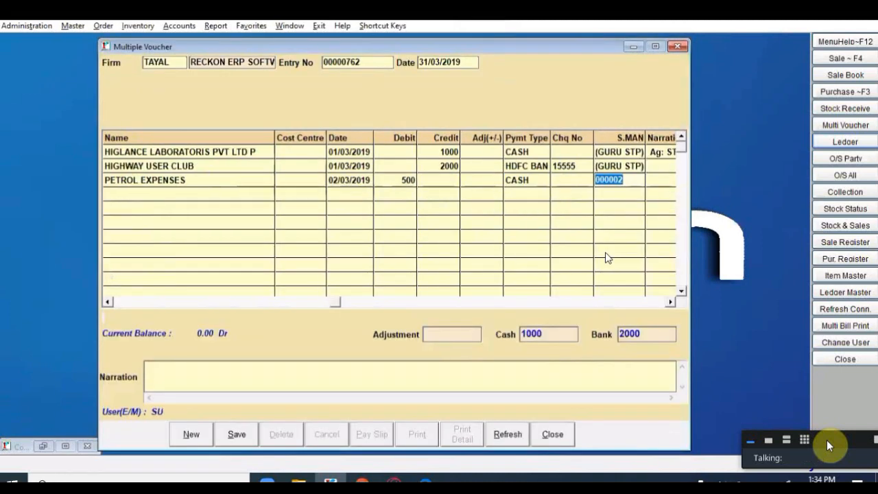
key(Return)
text(PAID TO RAM)
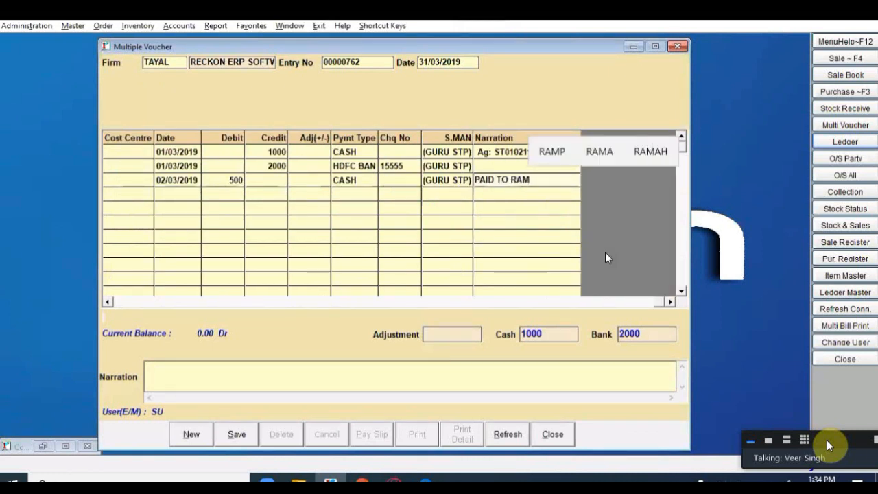
key(Return)
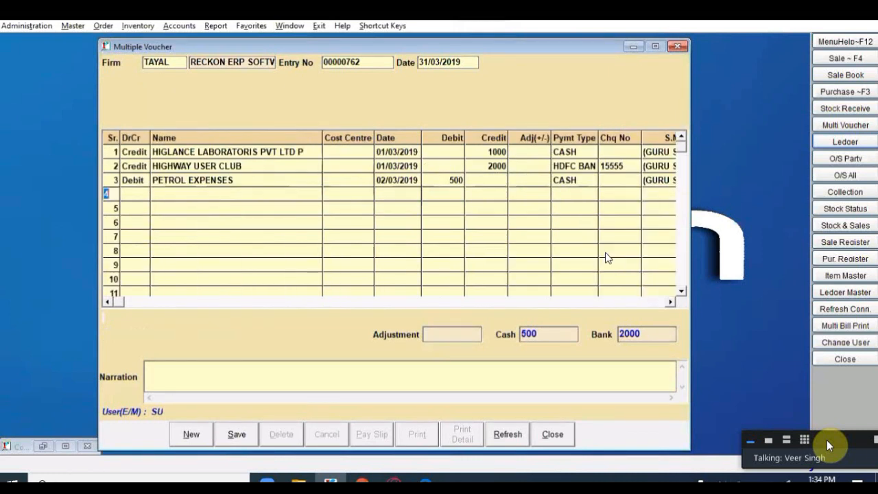
Step: Add cash PETROL EXPENSES debits of 600 (03/03/2019) and 550 (04/03/2019), both narrated 'PAID TO S'
key(Return)
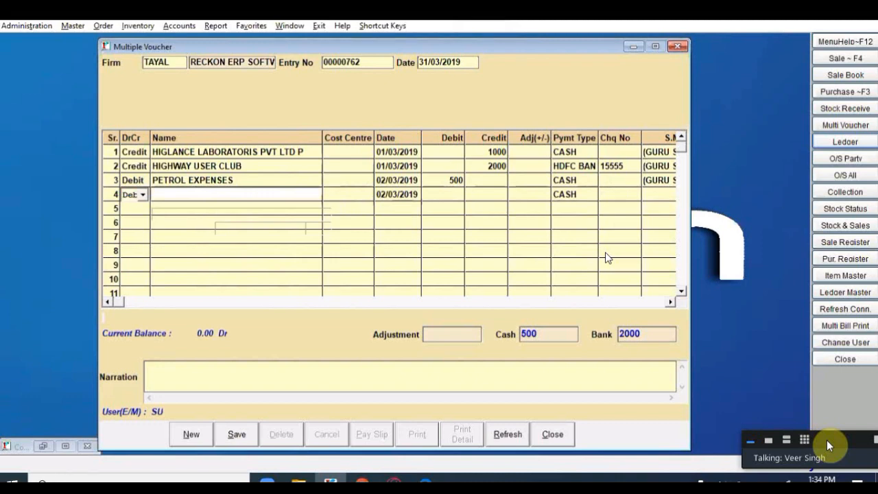
text(PET)
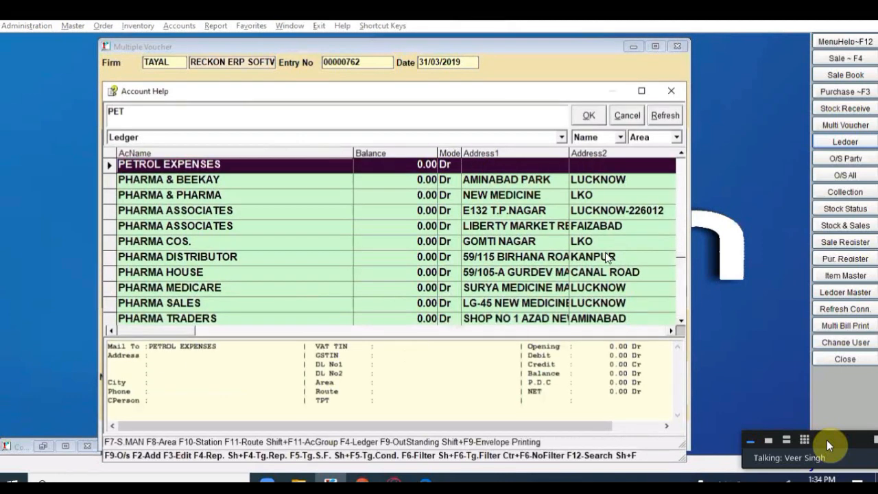
key(Return)
key(Return)
text(600)
key(Return)
key(Return)
key(Return)
key(Return)
text(PAID TO S)
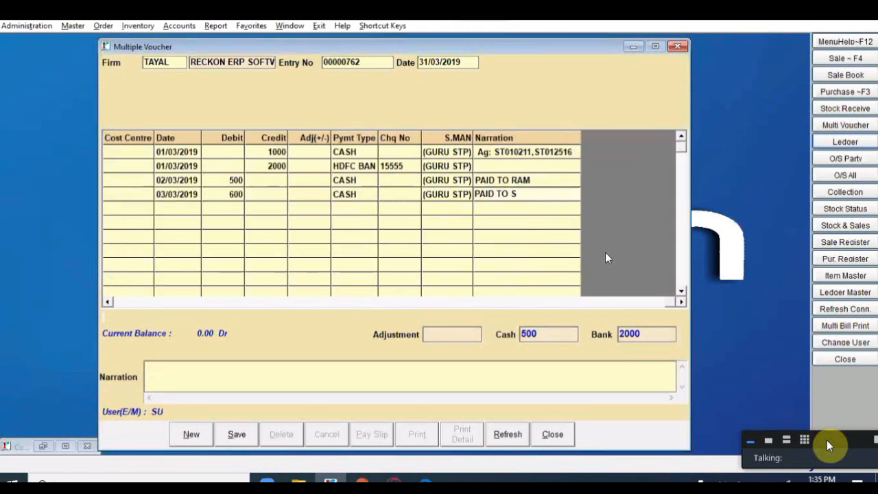
key(Return)
key(Return)
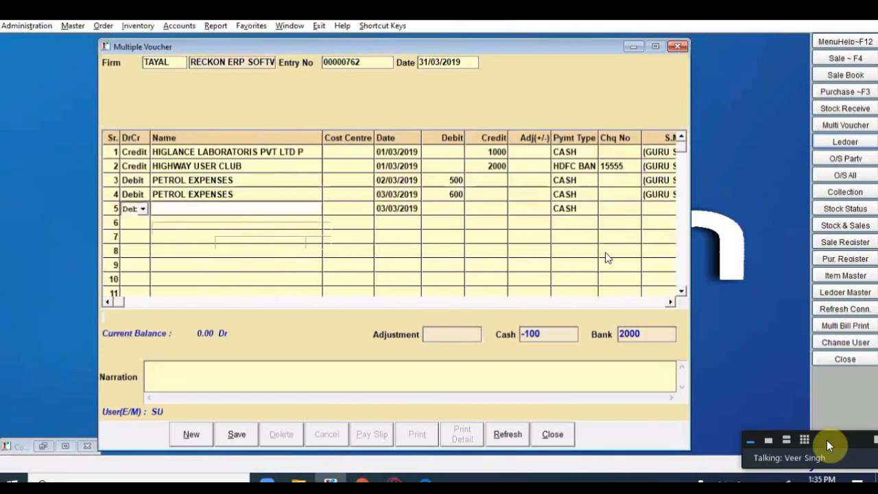
key(Return)
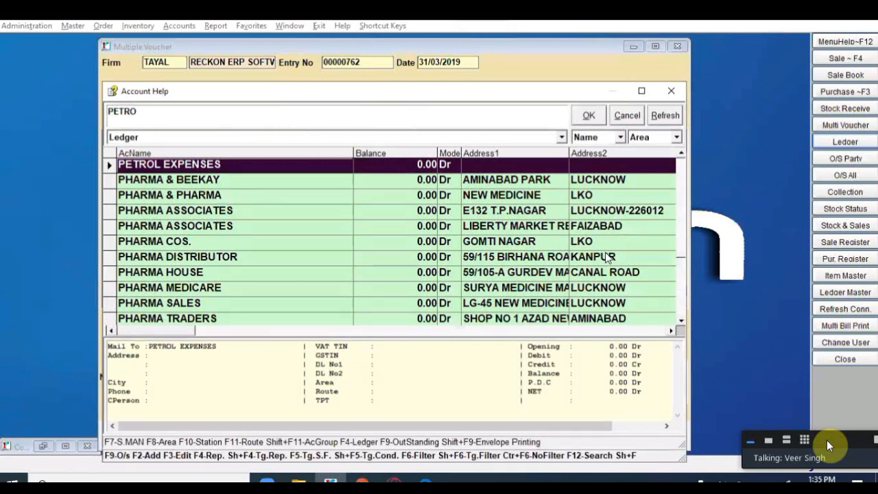
key(Return)
text(550)
key(Return)
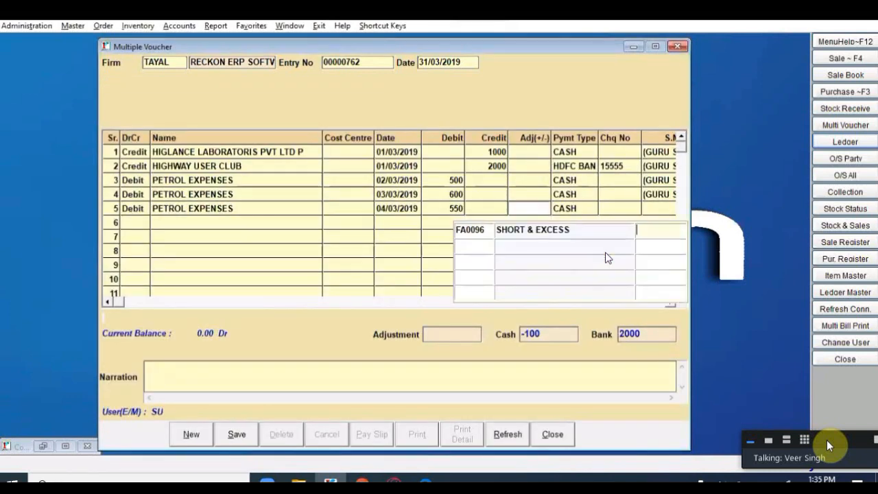
key(Return)
key(Return)
text(PAID TO S)
key(Return)
key(Return)
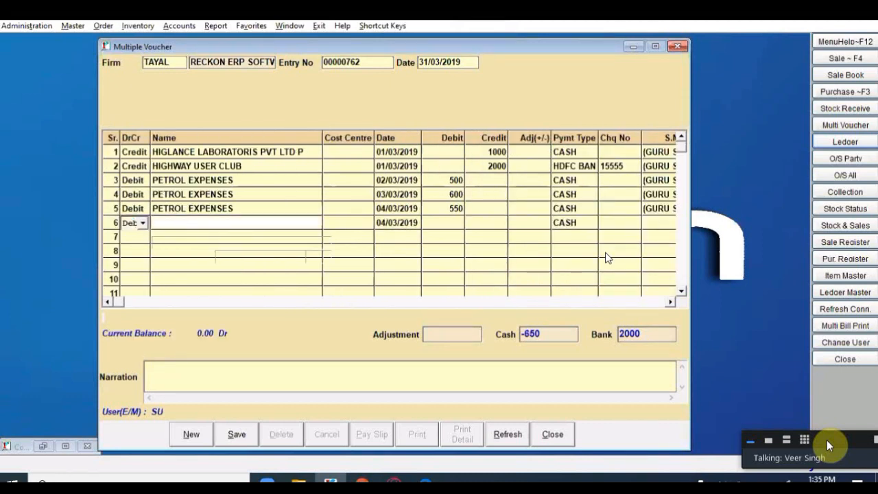
Step: Add row 6 debiting MEDICINE AGENCIES 5000
key(Return)
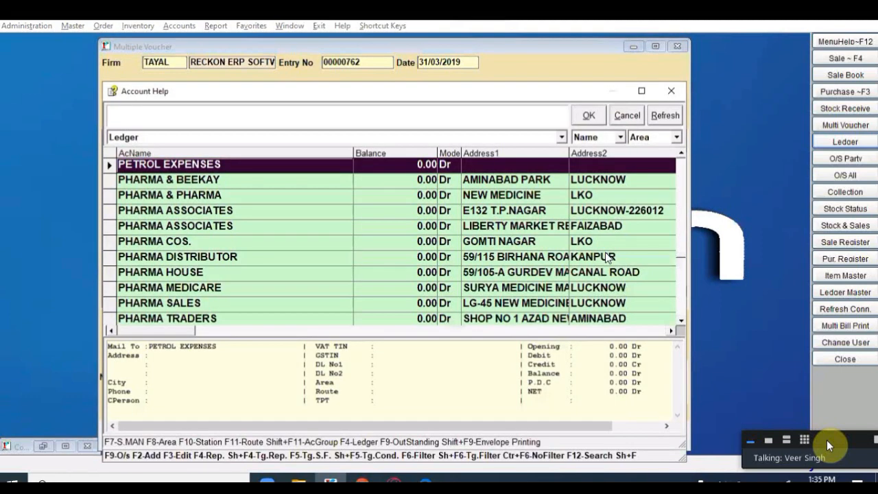
text(MEDISA)
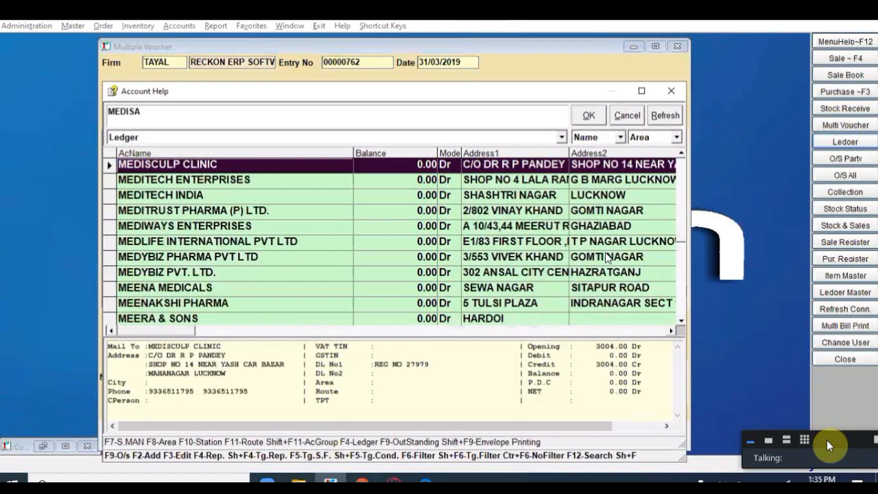
key(BackSpace)
key(BackSpace)
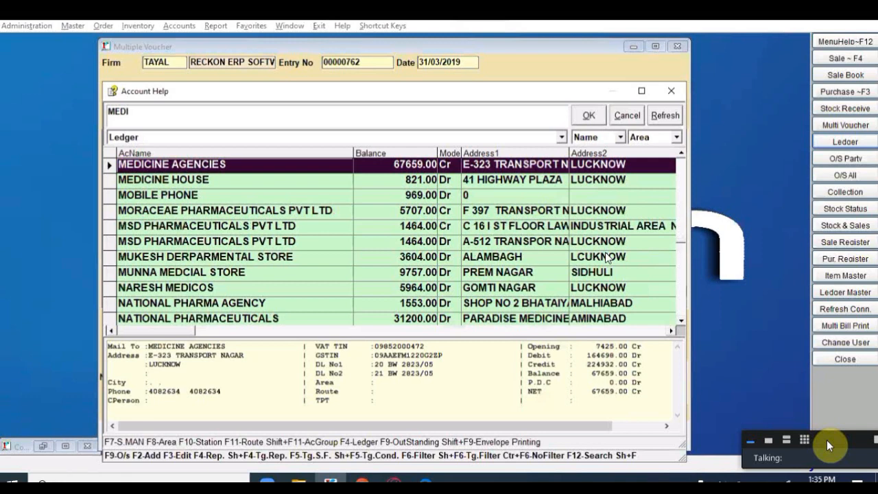
key(Return)
key(Return)
key(Return)
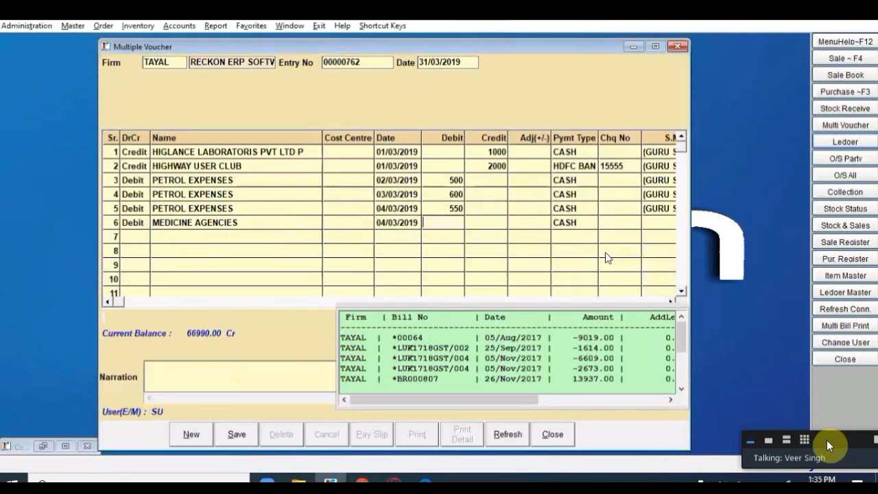
text(5000)
key(Return)
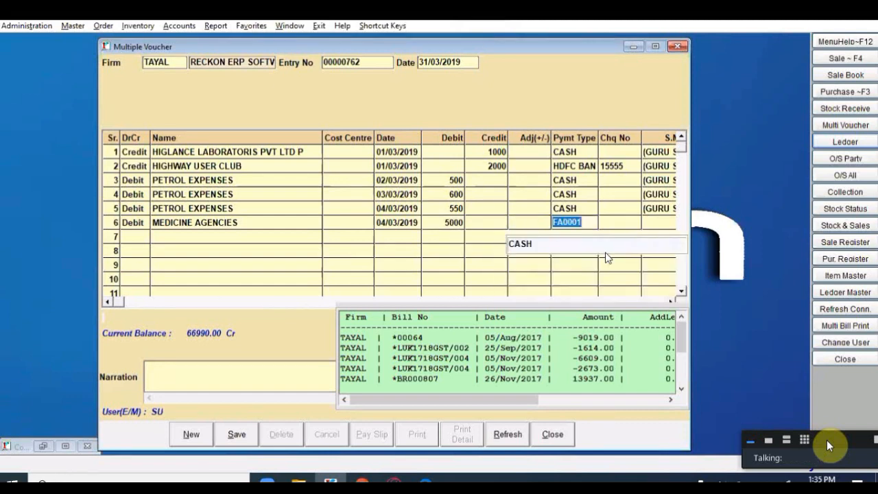
key(Return)
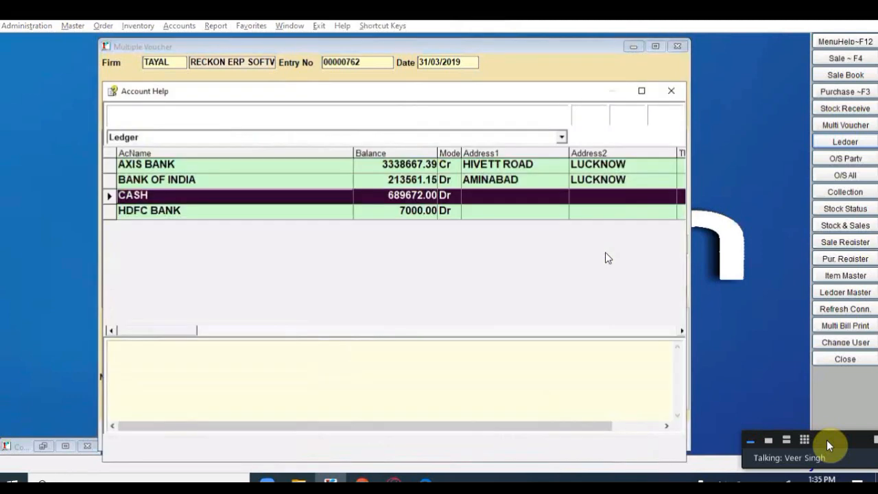
Step: Pay row 6 from AXIS BANK by cheque 15255, adjust it against bill 00064, and save
key(Up)
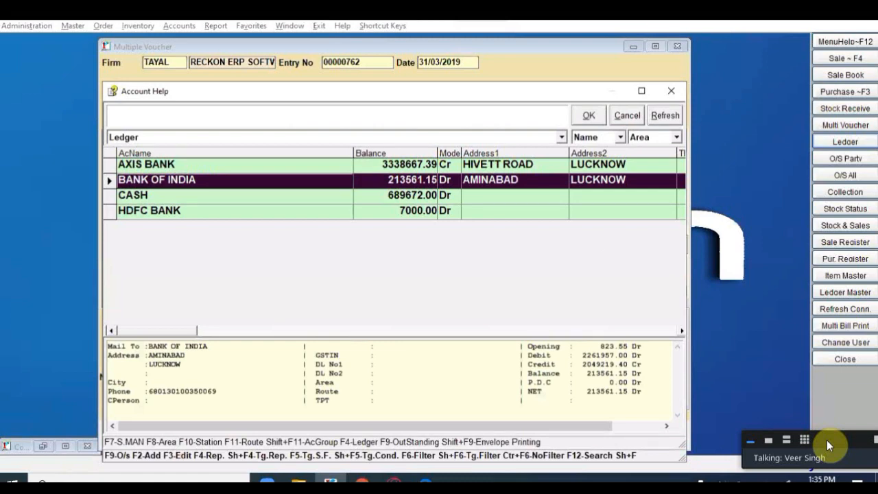
key(Up)
key(Return)
text(15255)
key(Return)
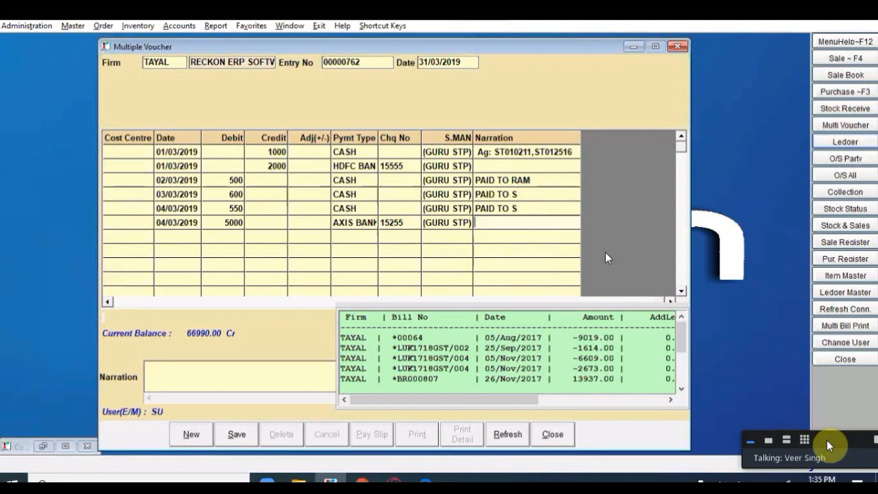
key(Return)
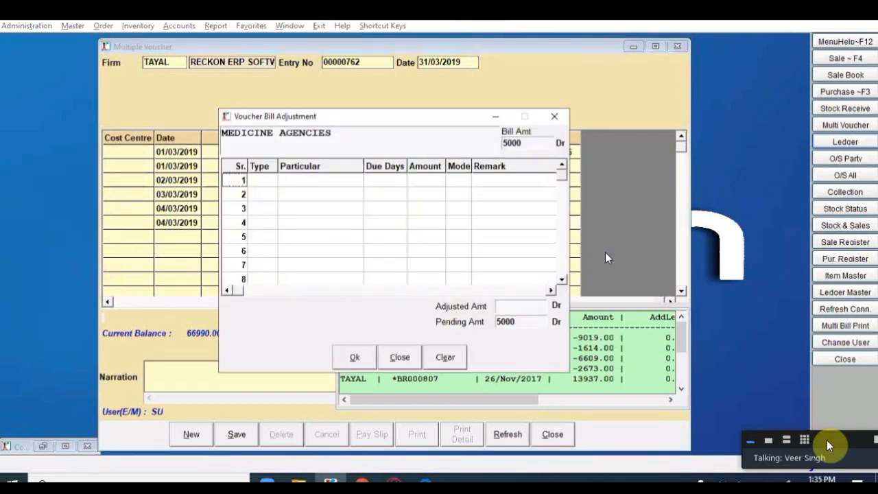
key(Return)
key(Return)
key(Return)
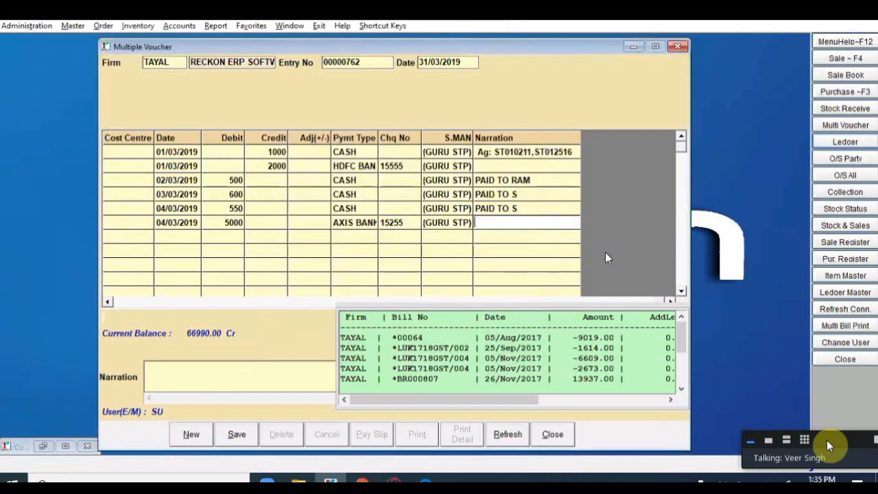
key(Return)
key(alt+s)
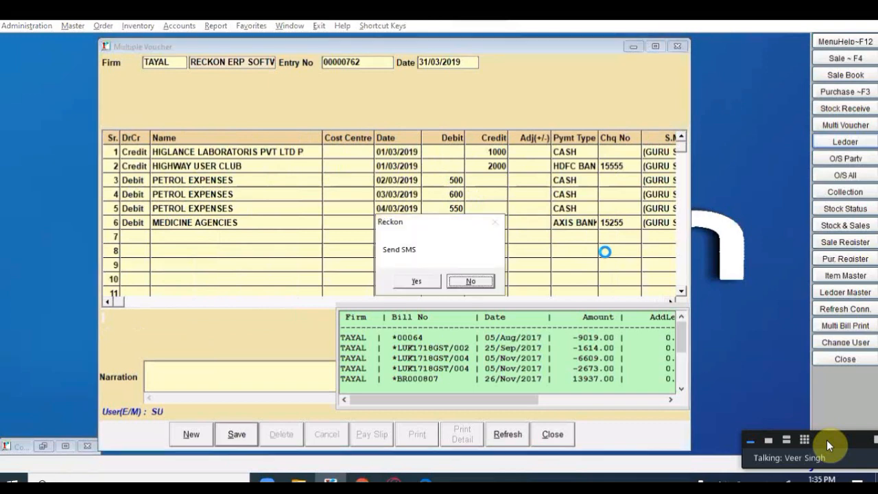
Step: Answer No to the Send SMS prompt so entry 00000762 is saved
key(Return)
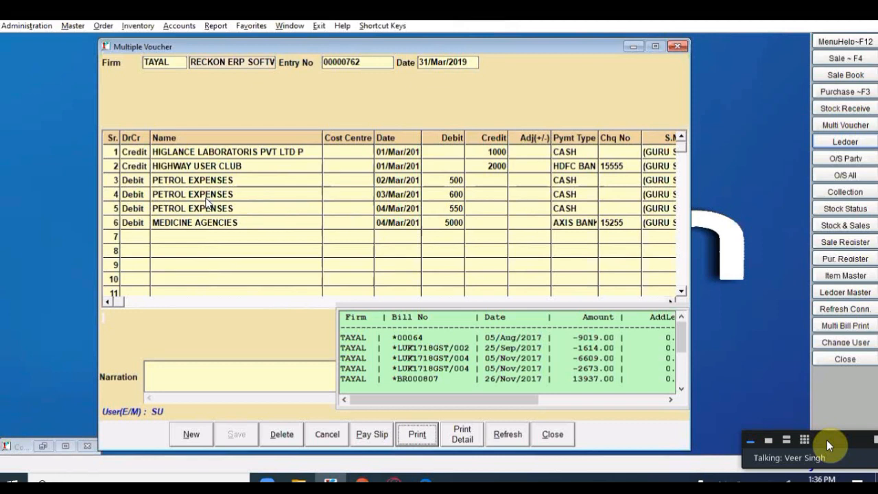
Step: Check the PETROL EXPENSES ledger's March entries and narrations, then close back to the main screen
key(ctrl+l)
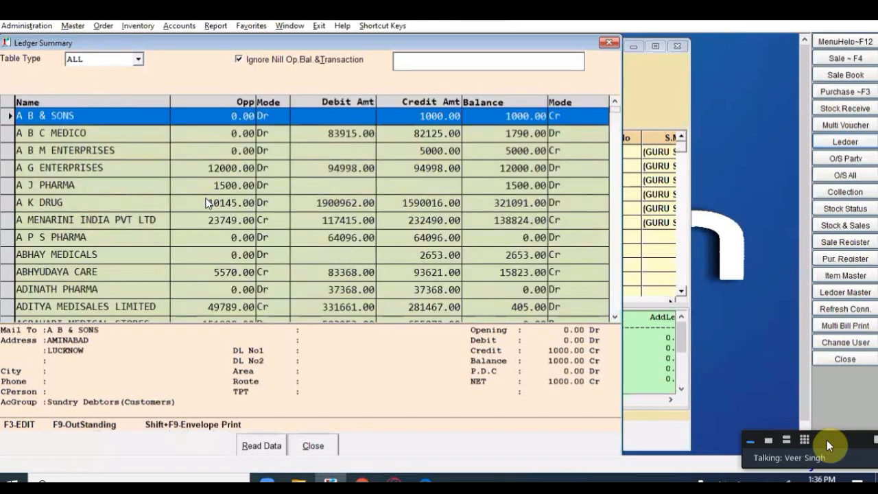
text(PETROL)
key(Return)
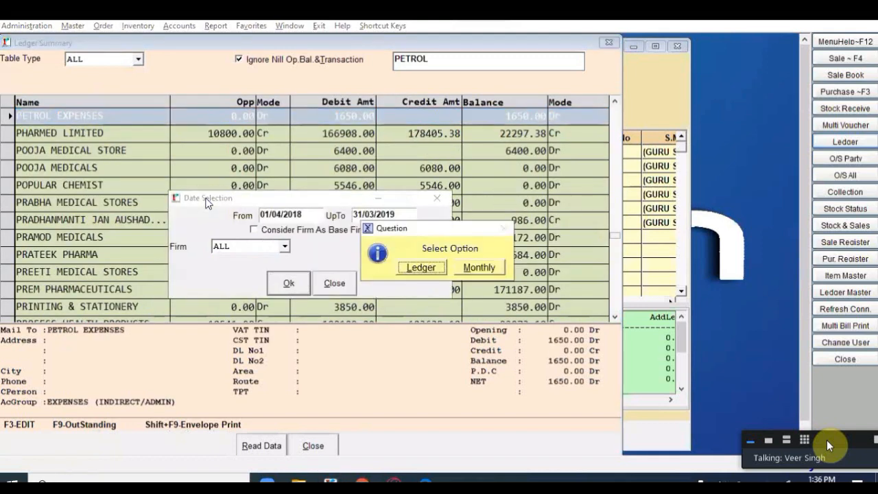
key(Escape)
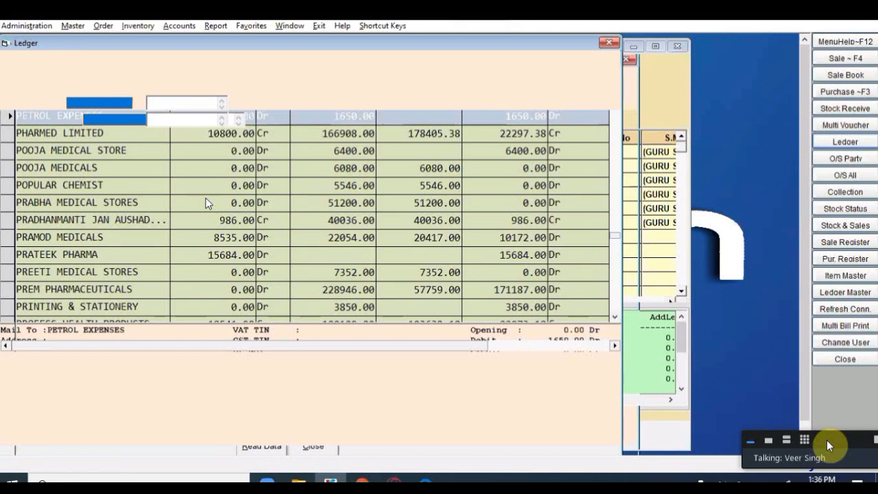
key(Down)
key(Down)
key(Up)
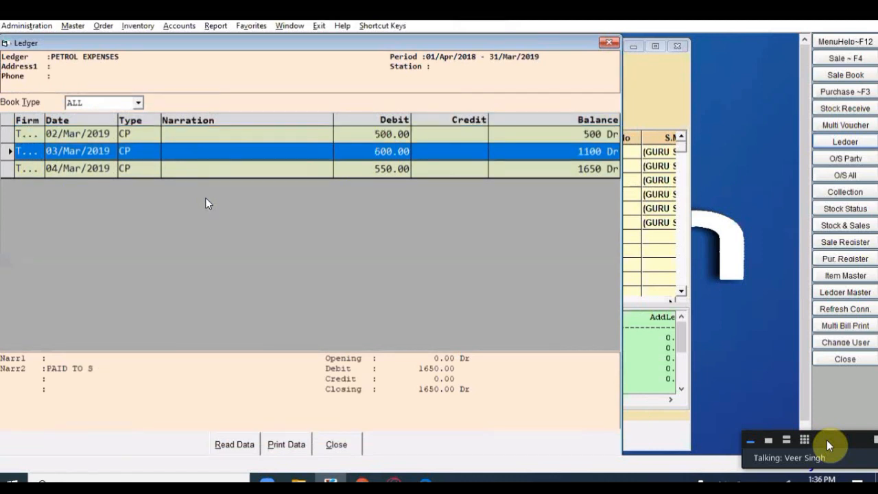
key(Up)
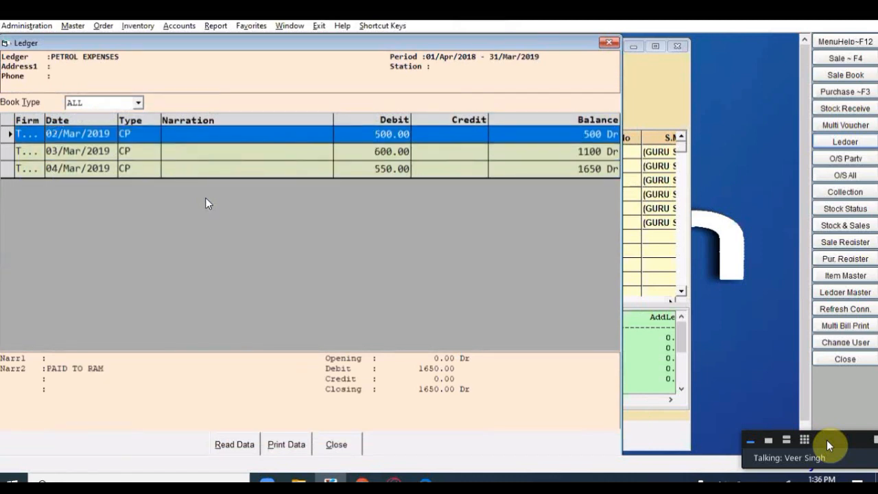
key(Escape)
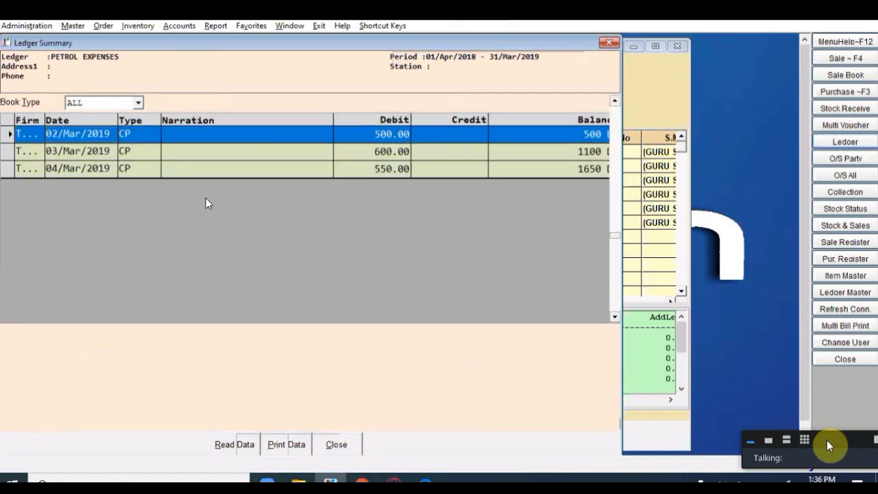
key(Escape)
key(Escape)
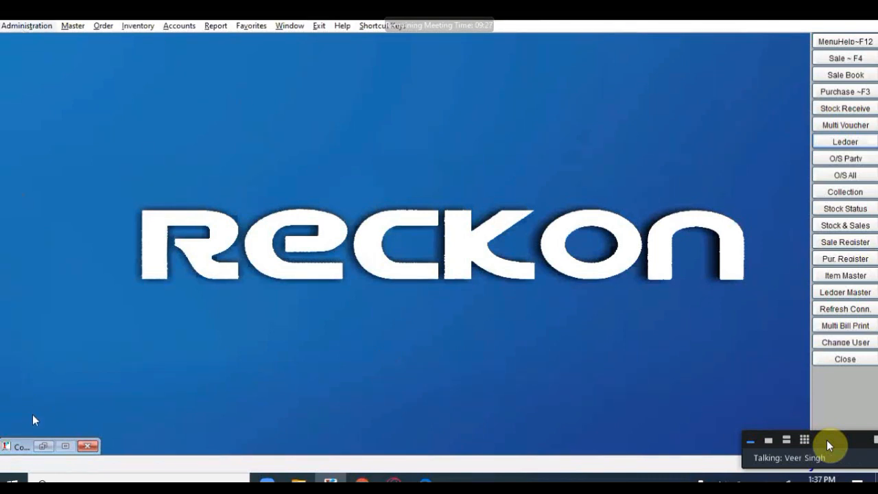
Step: Switch Ask Adjusment In Pur to Yes on the Purchase -1 page of Control Parameters
click(50, 449)
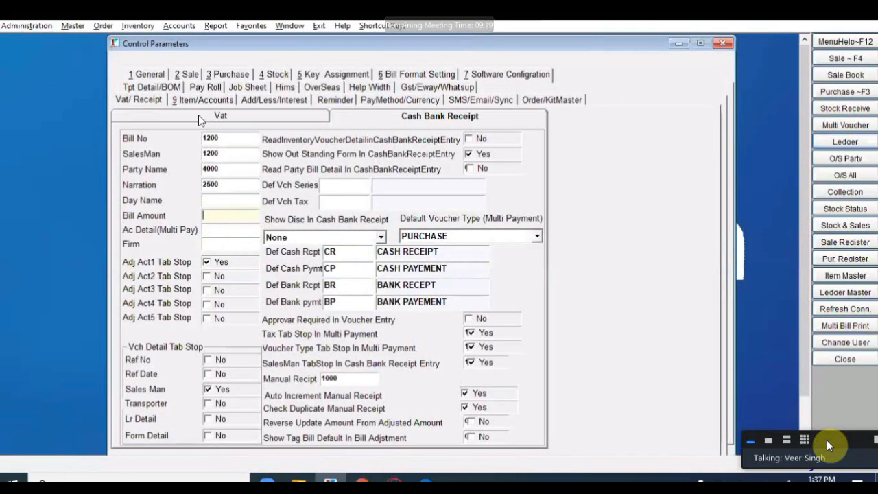
key(alt+3)
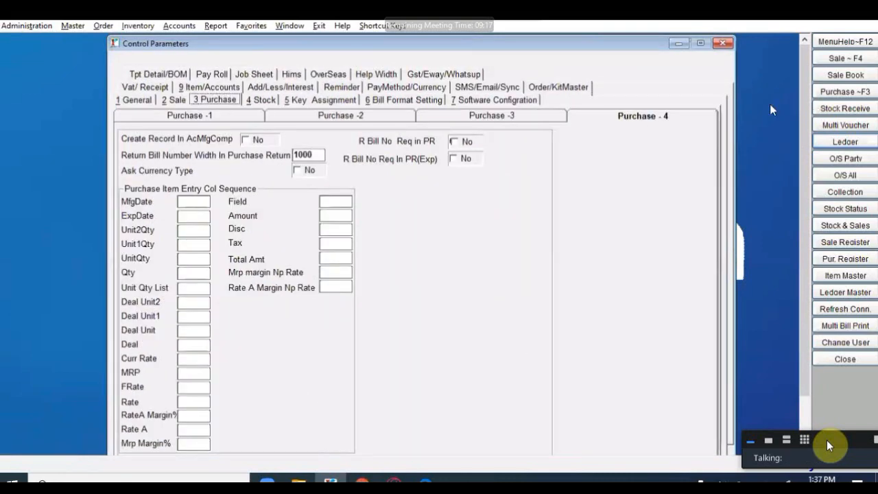
click(190, 115)
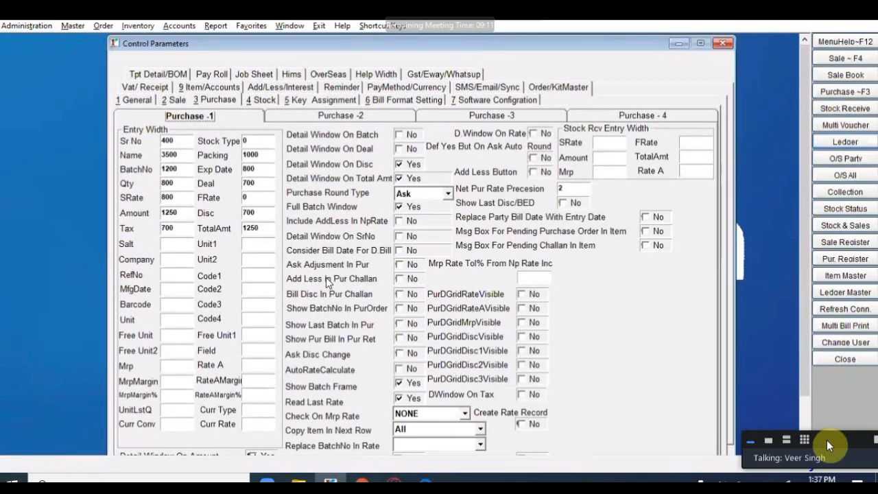
click(400, 266)
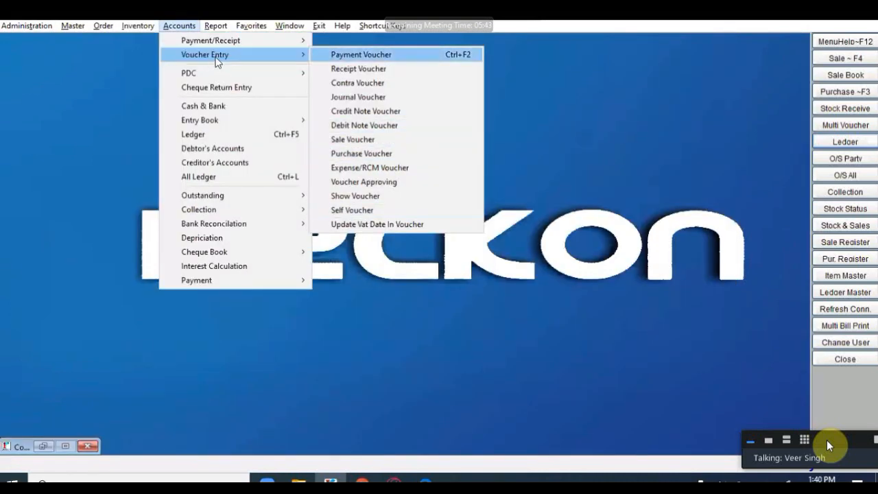
Step: Start a BANK PAYEMENT voucher dated 31/03/2019 debiting MEDICINE AGENCIES 15000
key(Return)
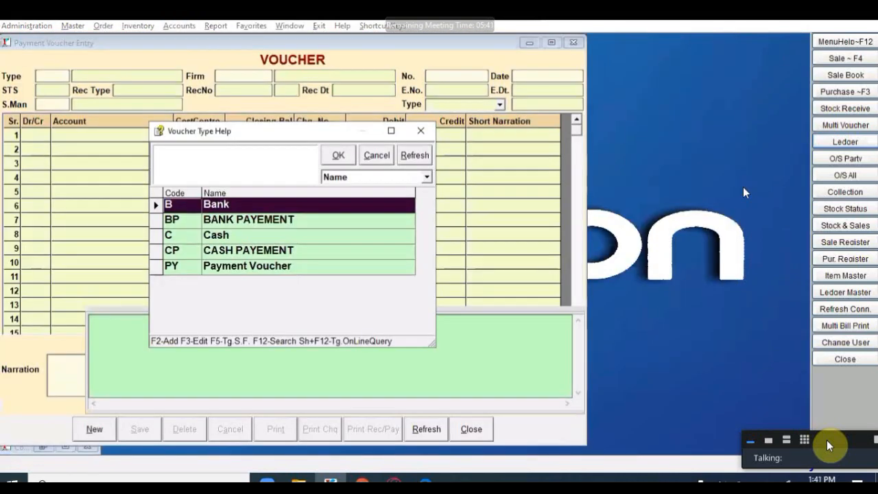
key(Down)
key(Return)
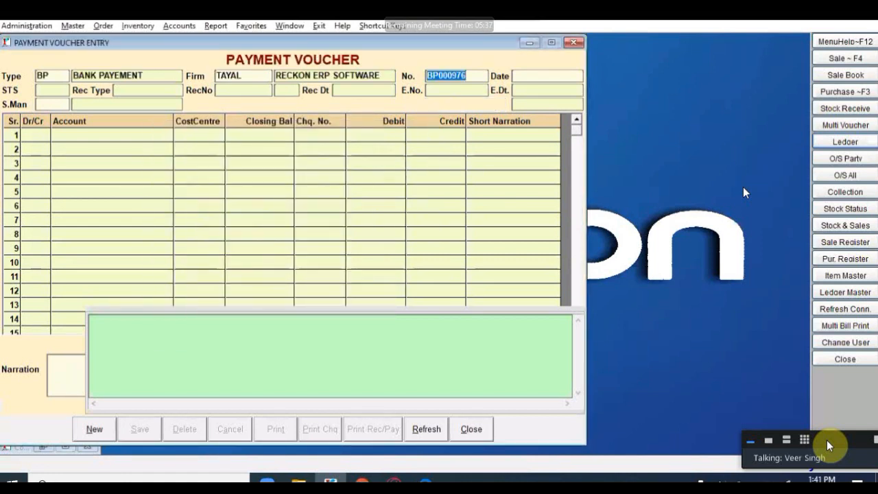
key(Return)
key(Return)
key(Return)
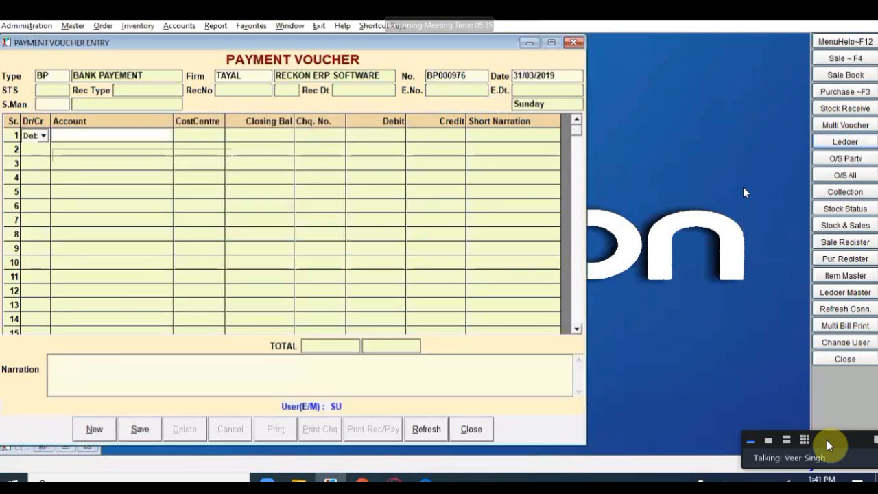
key(Return)
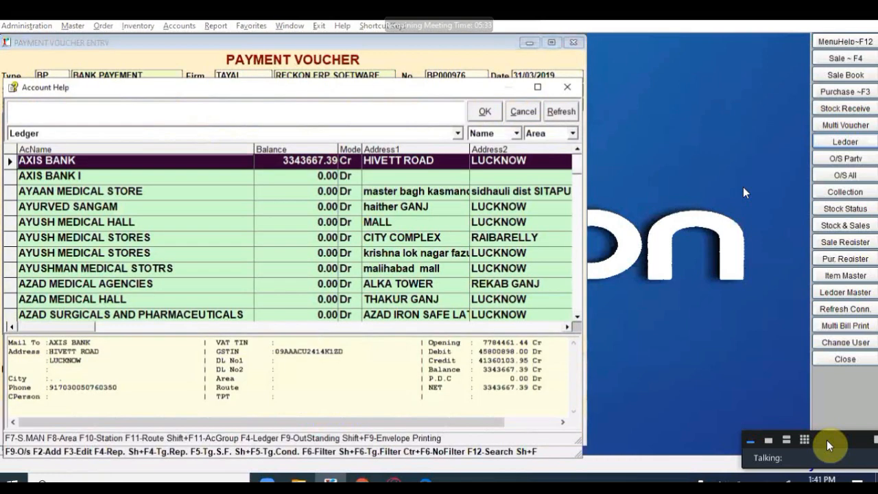
text(MEDIS)
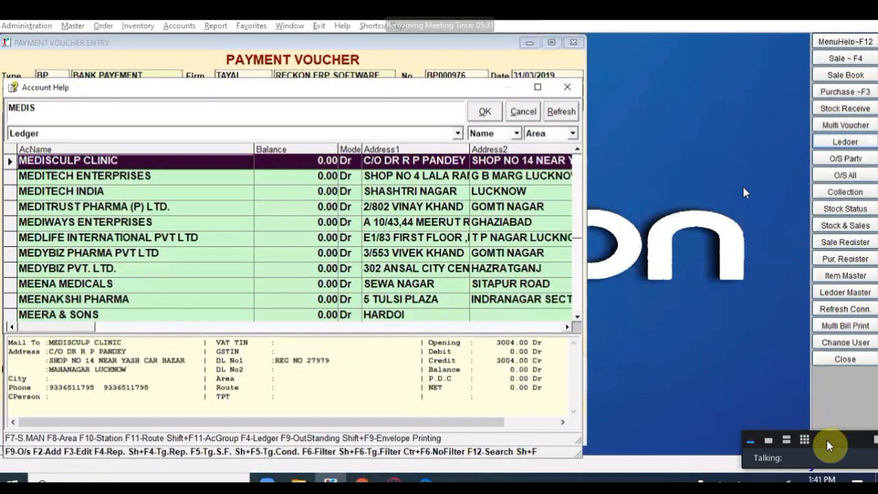
key(BackSpace)
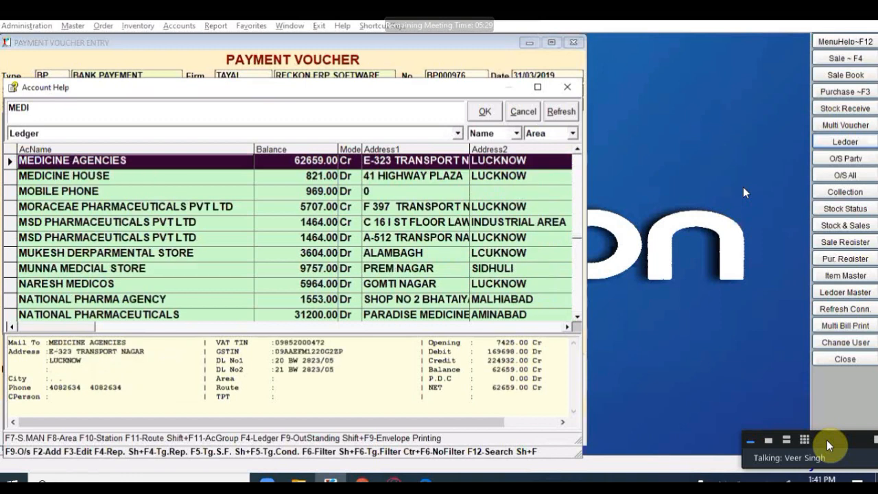
key(Return)
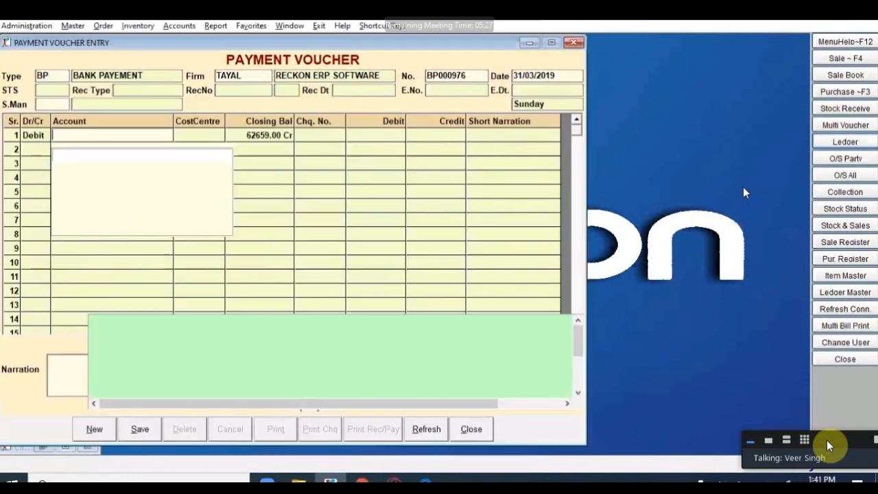
text(15000)
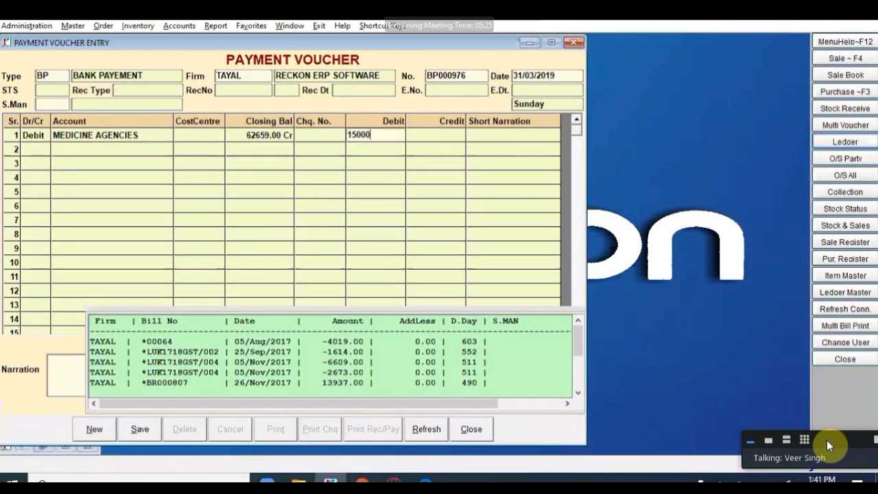
Step: Record the 15000 debit as a New reference named ADVANCE in Voucher Bill Adjustment
key(Return)
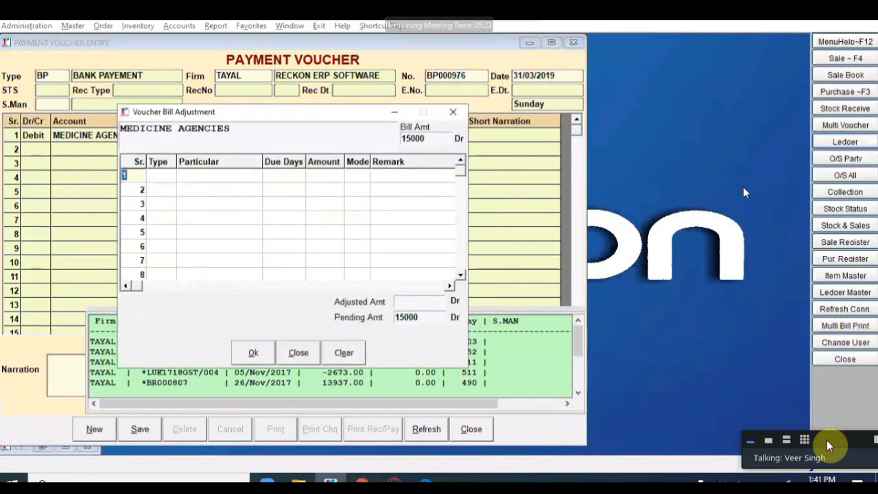
key(Return)
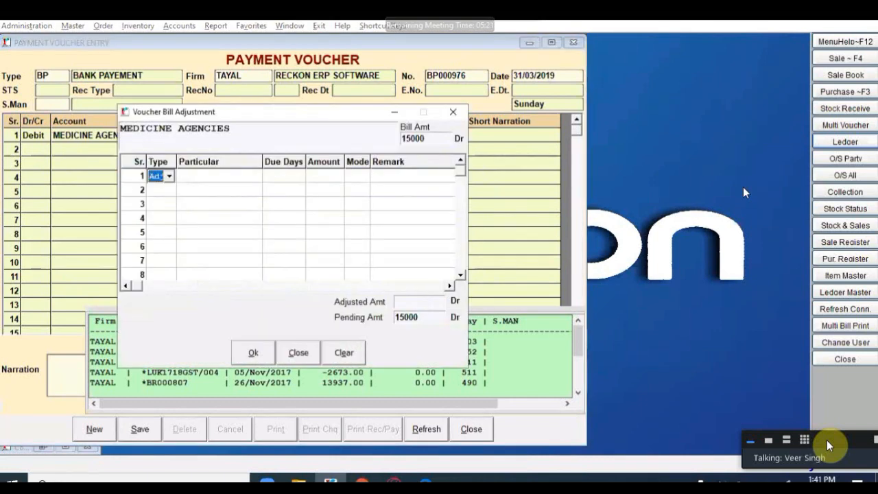
key(Return)
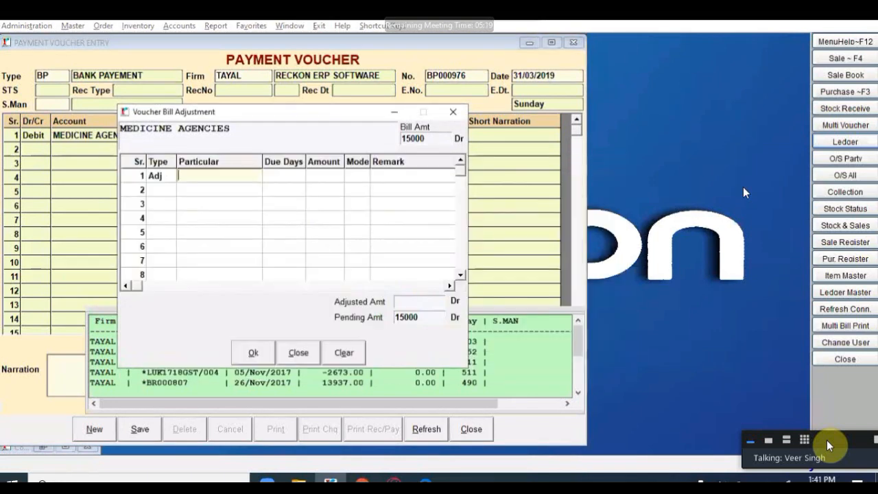
click(158, 180)
click(161, 179)
click(156, 190)
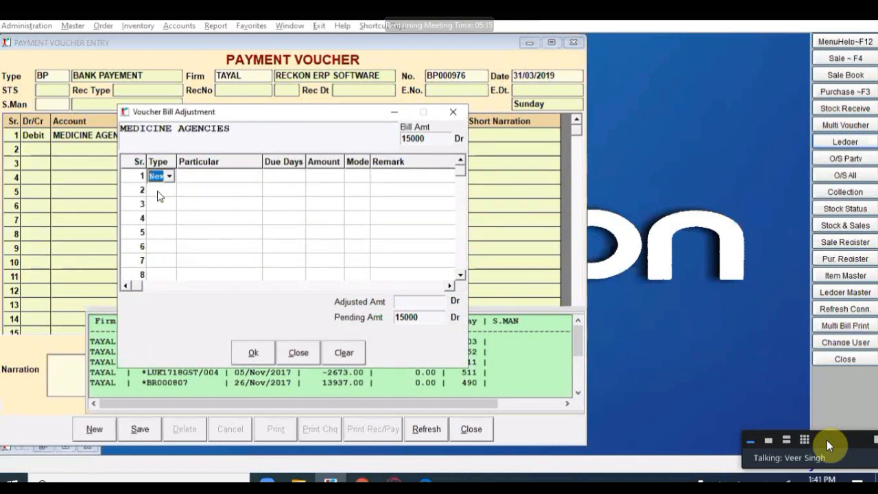
key(Return)
text(ADVANCE)
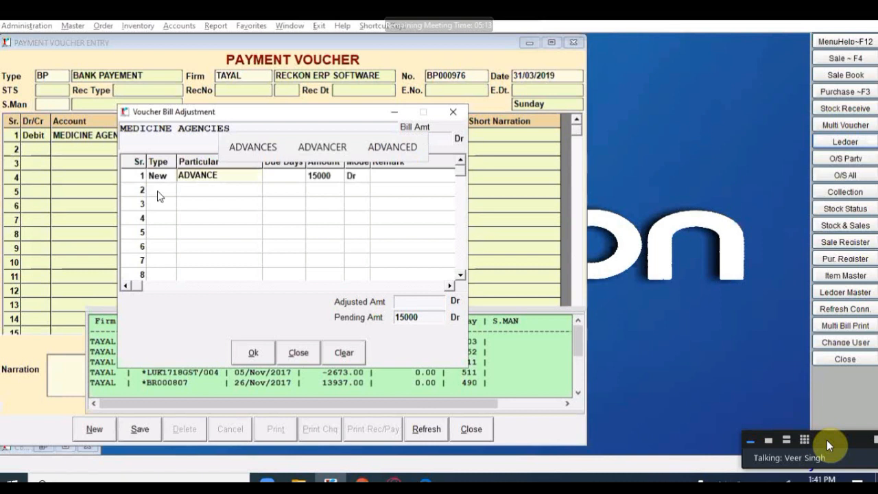
key(Return)
key(Return)
key(Return)
key(Return)
key(Return)
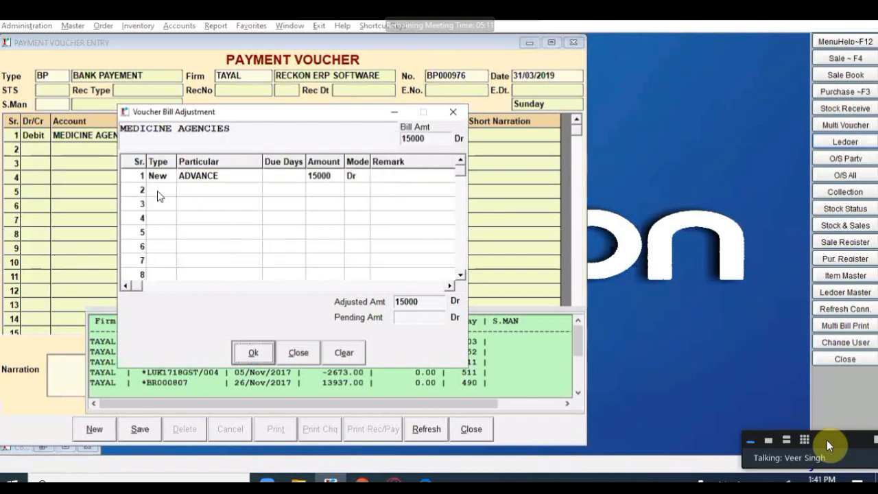
key(Return)
key(Return)
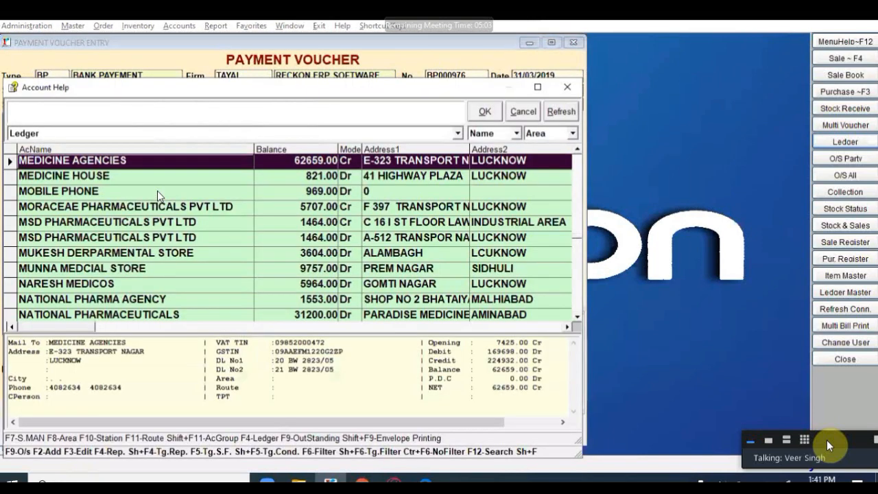
Step: Credit AXIS BANK 15000 with narration ADVANCE and save voucher BP000976
text(AX)
key(Return)
key(Return)
key(Return)
key(Return)
key(Return)
text(ADVANCE)
key(Return)
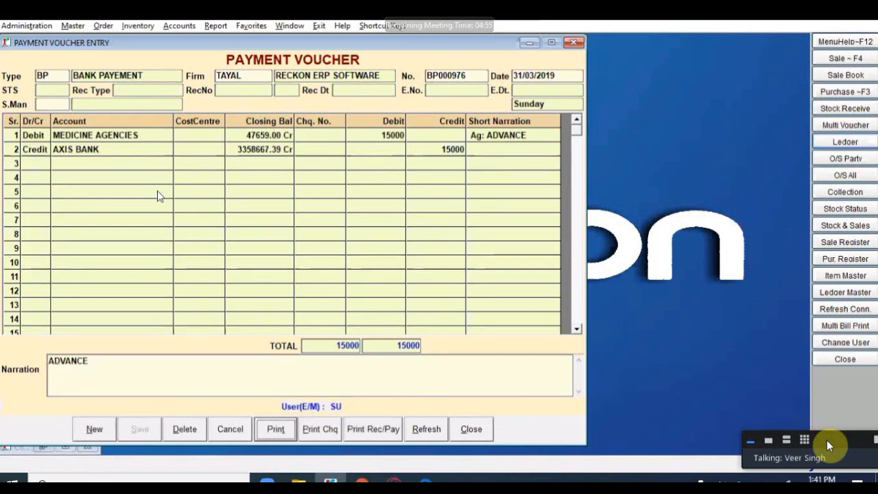
key(Escape)
key(F3)
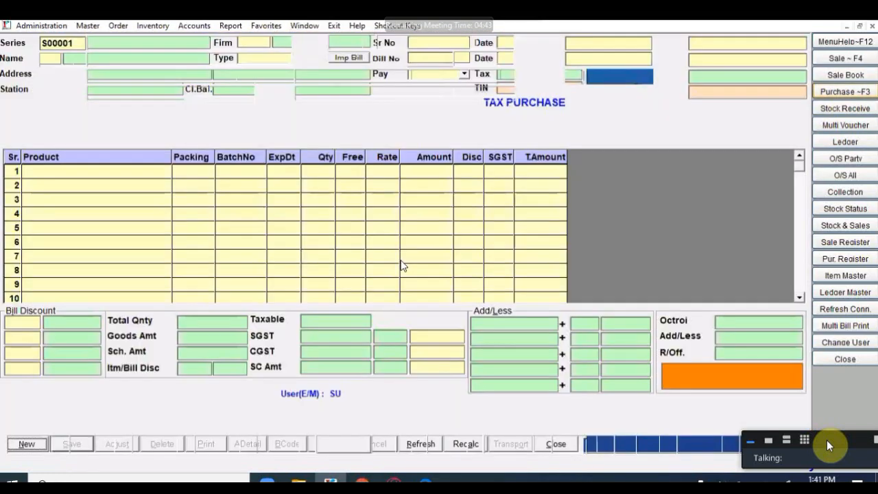
Step: Enter purchase bill 1155 from MEDICINE AGENCIES for 100 JUNIOR LANZOL 30 at 150, and save
key(Return)
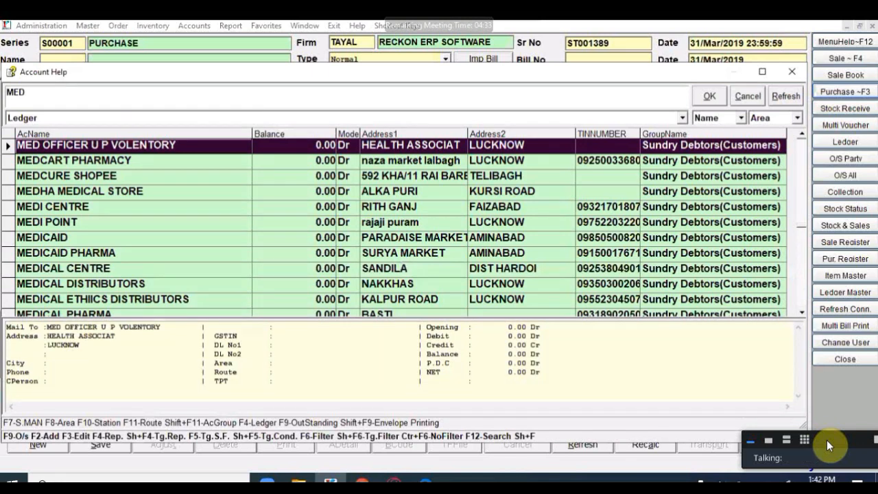
text(I)
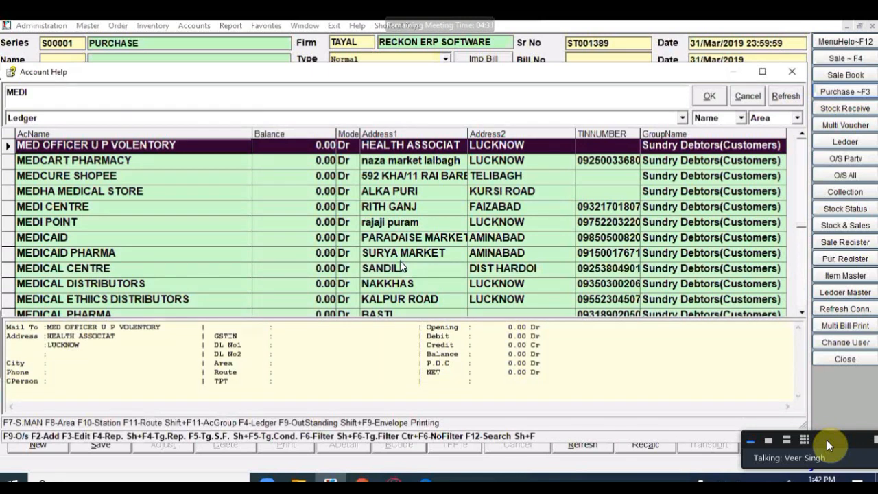
key(Return)
text(1155)
key(Return)
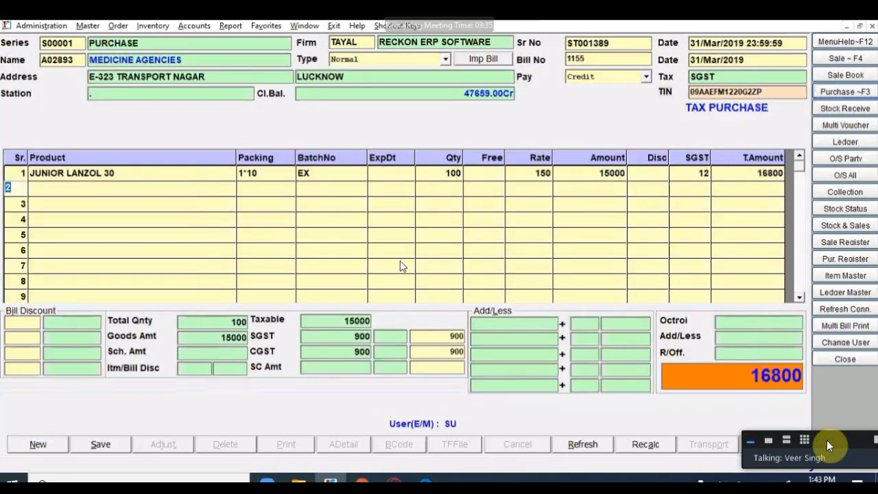
key(alt+s)
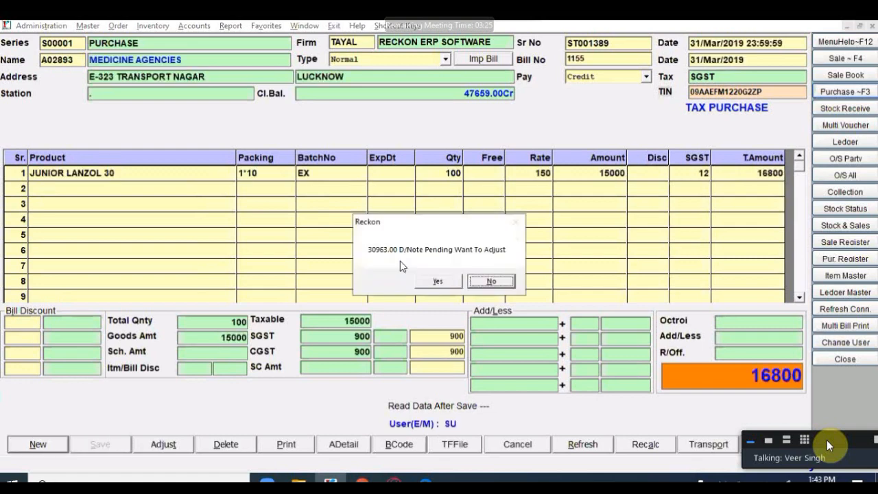
Step: Accept adjusting pending bills and apply the 15000 ADVANCE against bill 1155
key(Left)
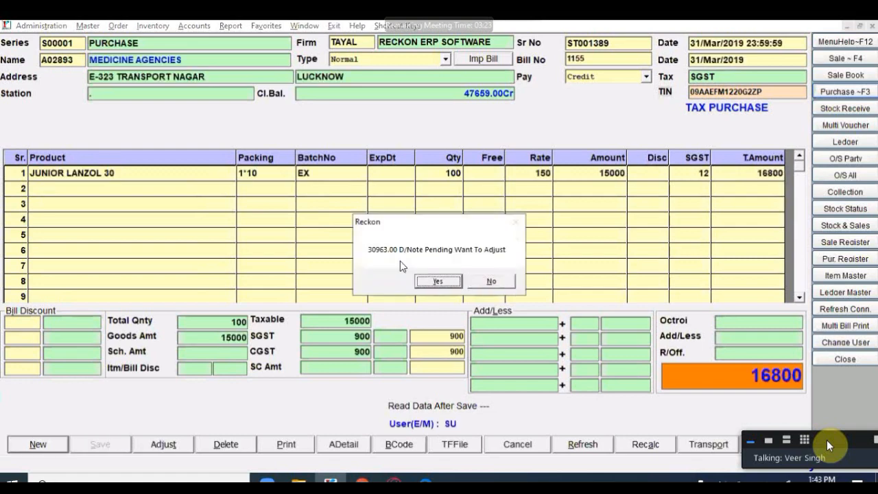
key(Return)
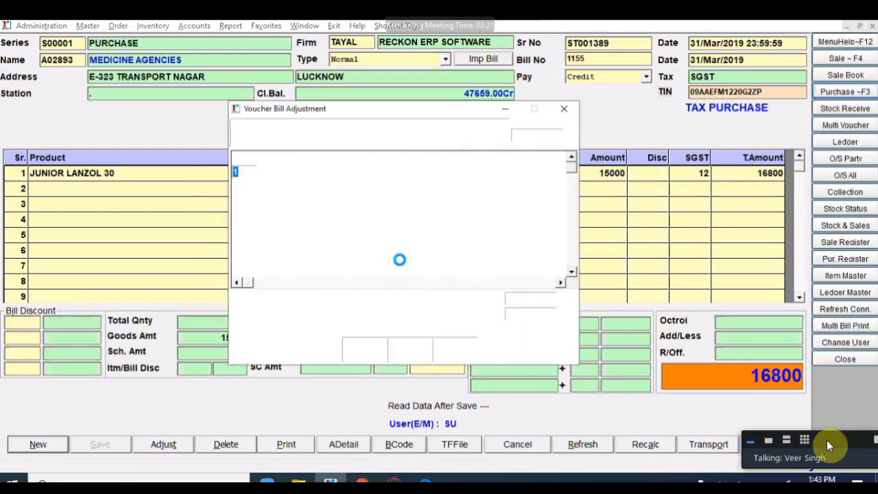
key(Return)
key(Return)
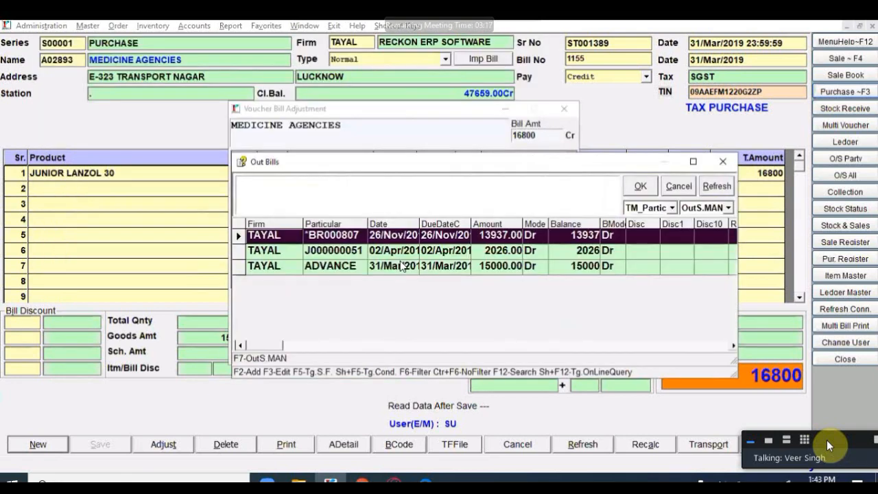
click(401, 266)
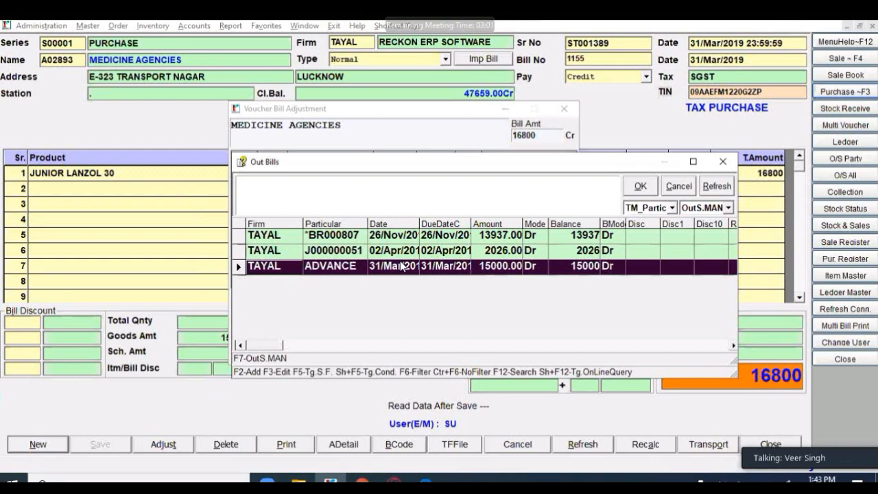
double_click(401, 266)
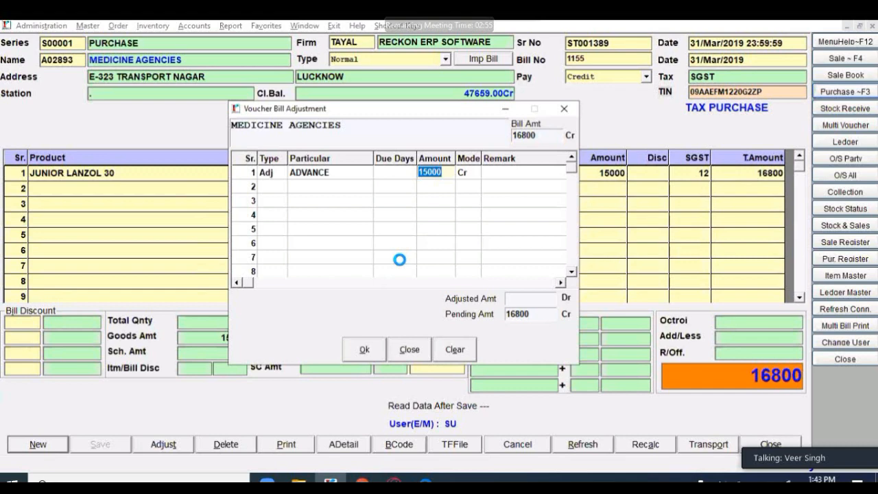
key(Return)
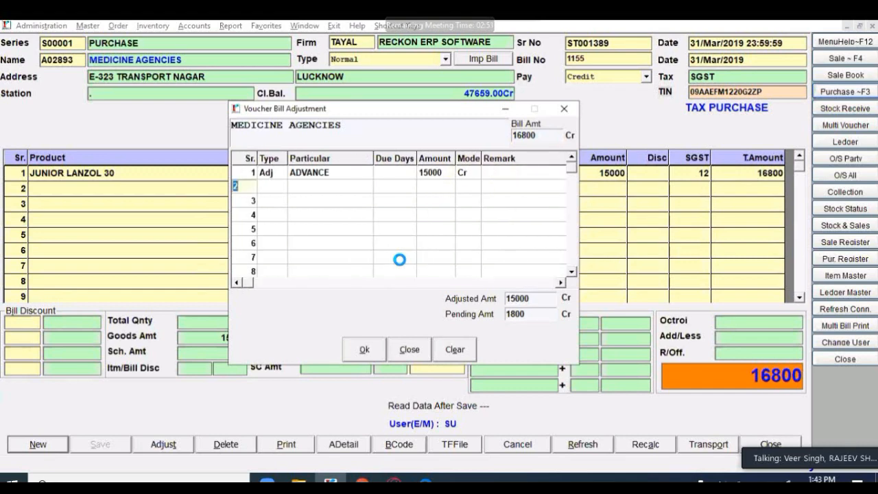
Step: Add the remaining 1800 as a New reference 1155 and confirm the adjustment
key(Return)
key(Return)
key(Return)
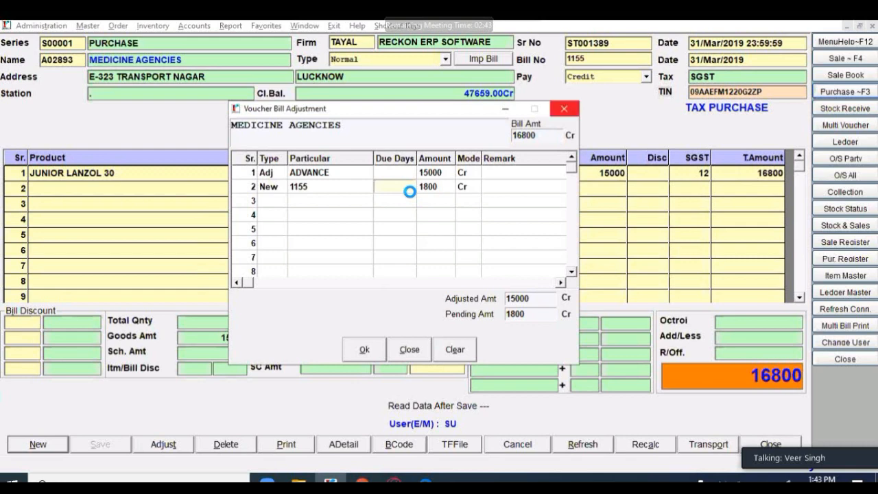
key(Return)
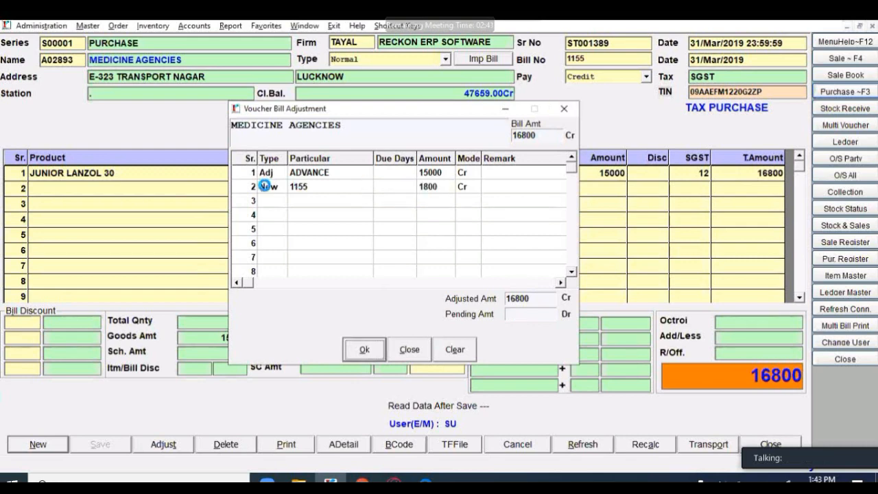
key(Return)
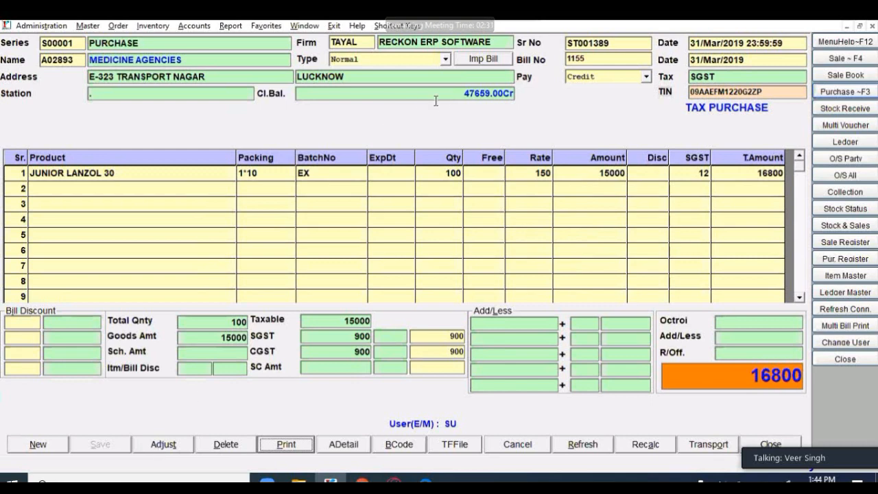
Step: Review bill 1155's Voucher Bill Adjustment, then close it and the Purchase form
click(167, 448)
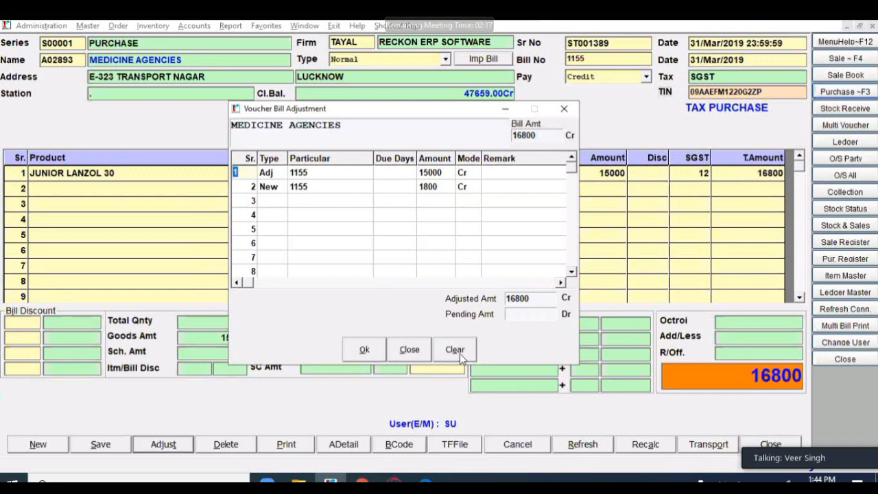
click(418, 360)
key(Escape)
key(y)
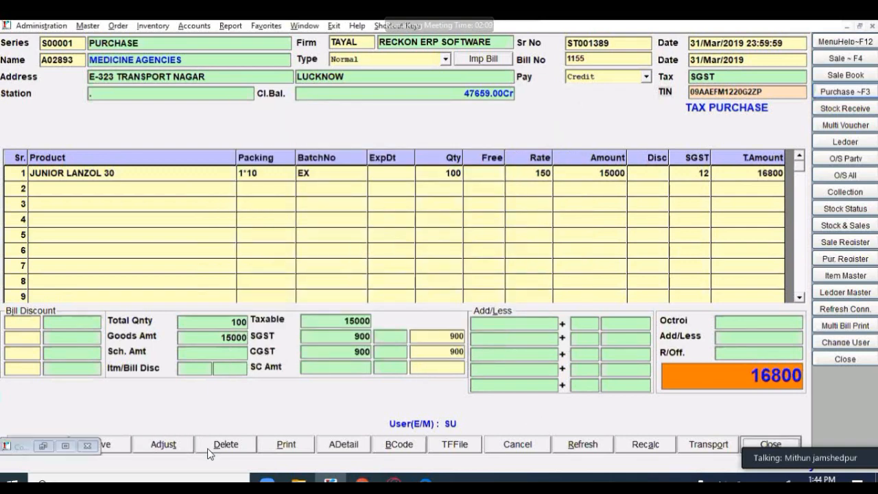